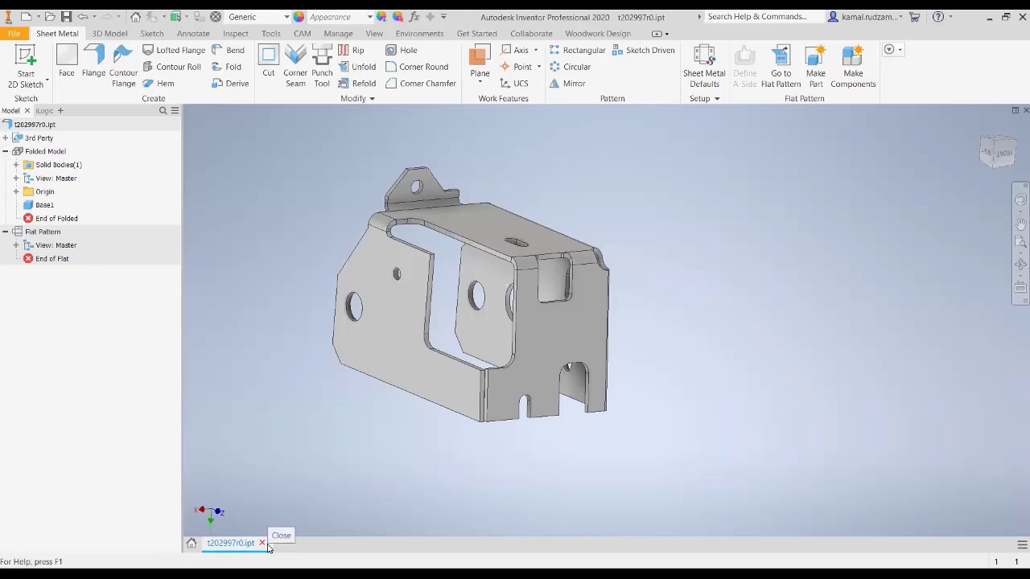
Step: Close t202997r0.ipt without saving and open t202997r0.stp from the sheet-metal-154.snapshot.1 folder
{"action": "left_click", "coordinate": [263, 543]}
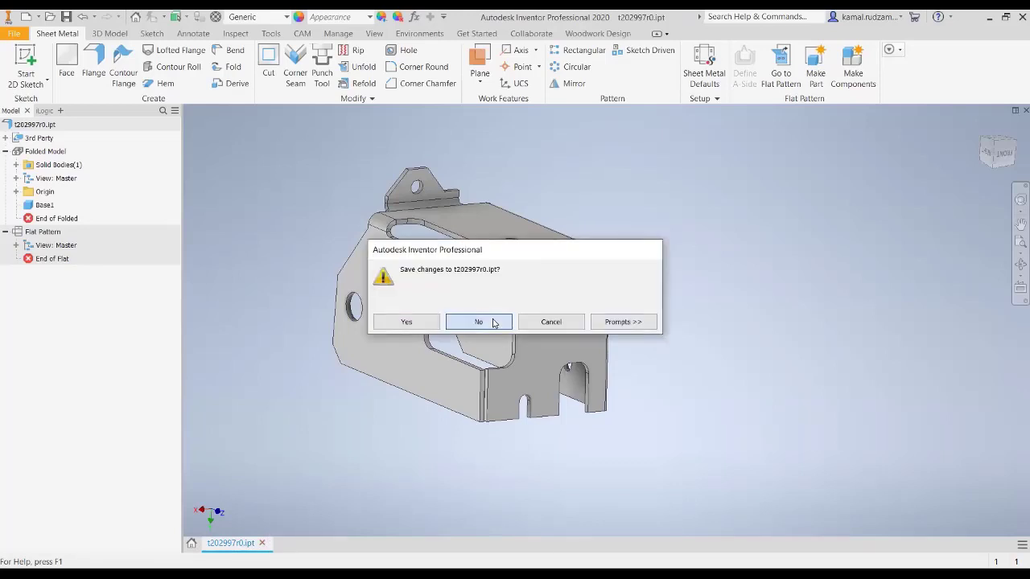
{"action": "left_click", "coordinate": [494, 322]}
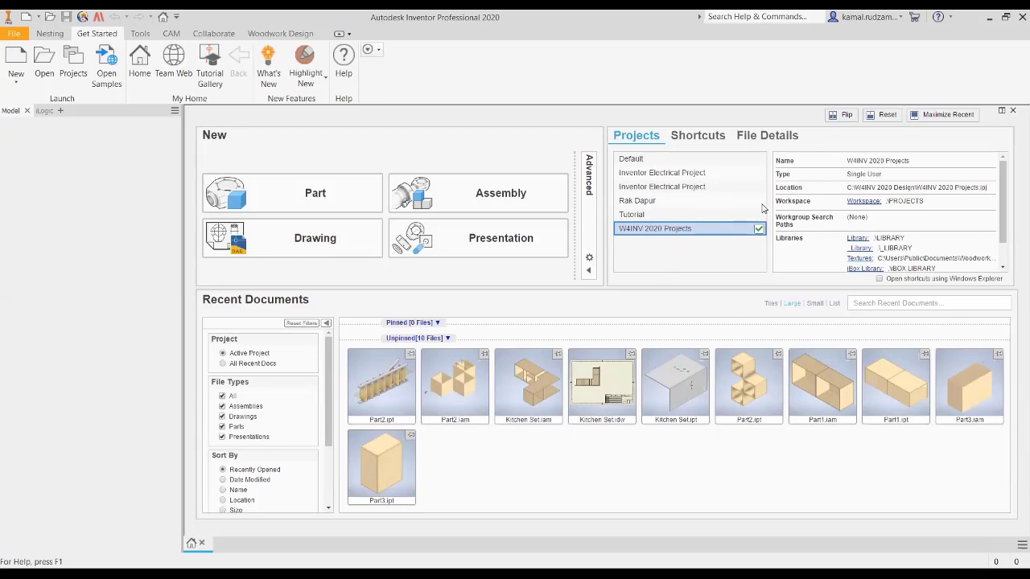
{"action": "left_click", "coordinate": [40, 69]}
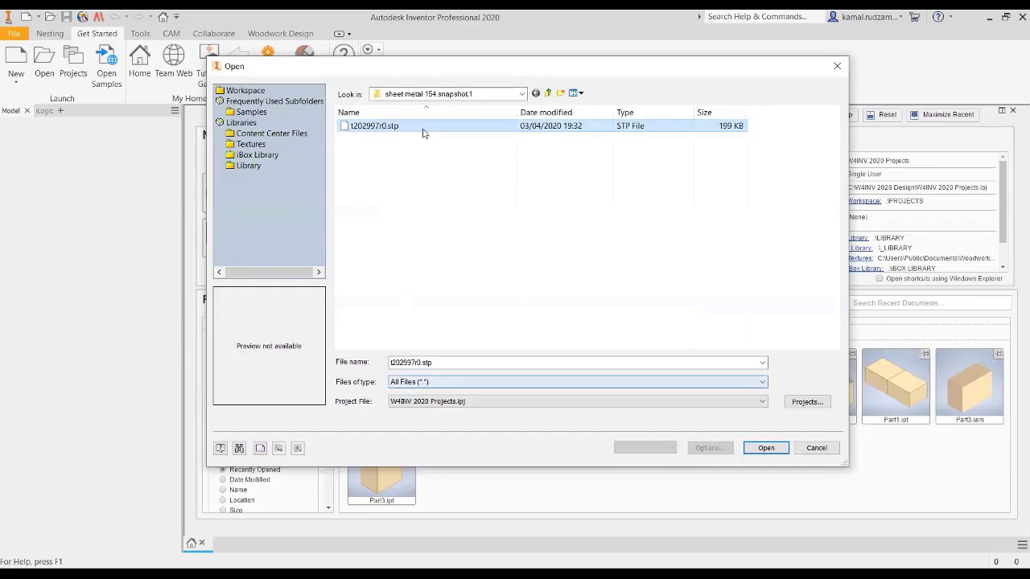
{"action": "double_click", "coordinate": [426, 364]}
{"action": "left_click_drag", "start_coordinate": [434, 363], "coordinate": [359, 364]}
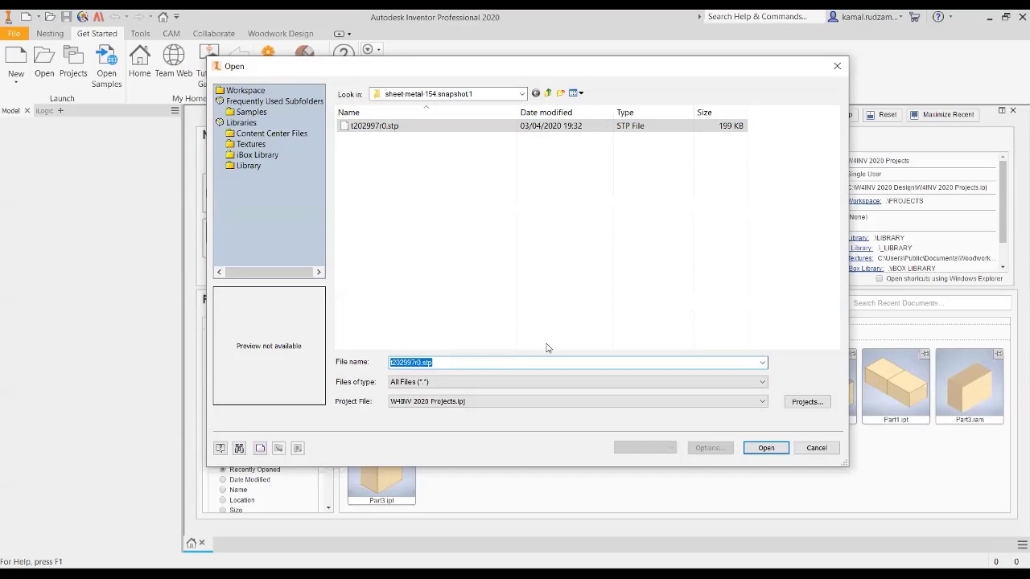
{"action": "left_click", "coordinate": [553, 382]}
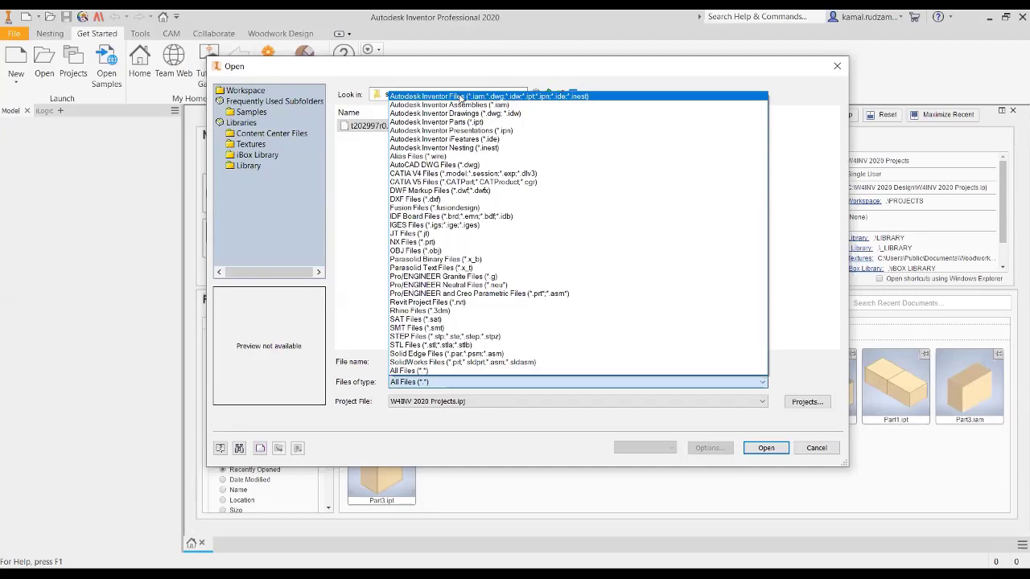
{"action": "left_click", "coordinate": [384, 153]}
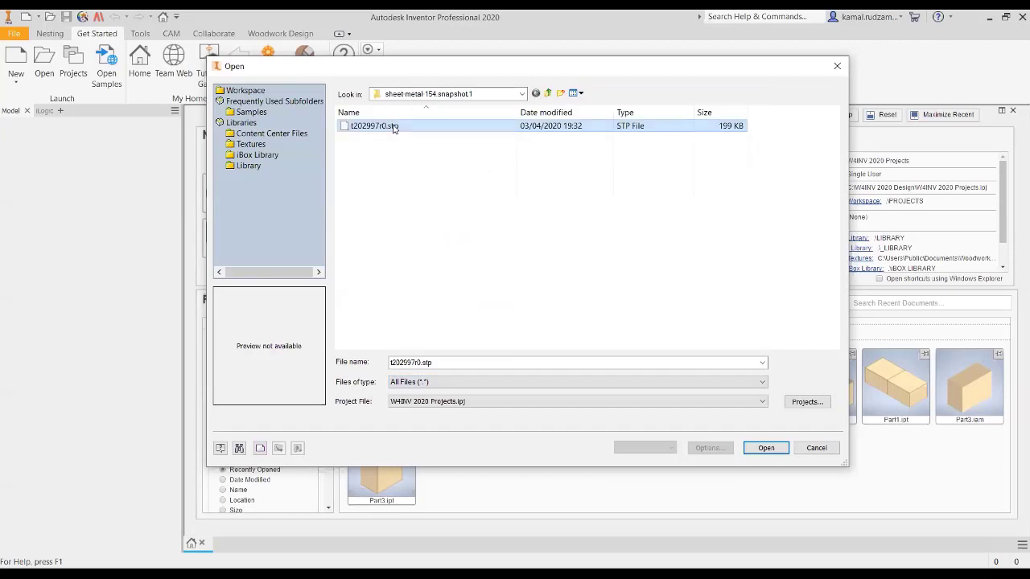
{"action": "left_click", "coordinate": [766, 450]}
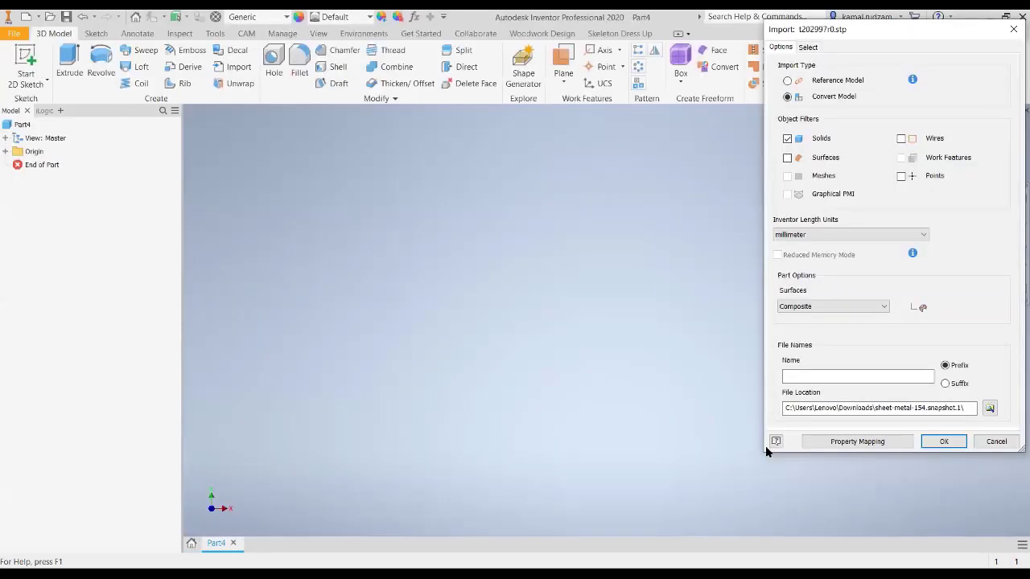
Step: Import the STEP file as a converted model with only solids included and millimeter length units
{"action": "left_click_drag", "start_coordinate": [849, 30], "coordinate": [370, 58]}
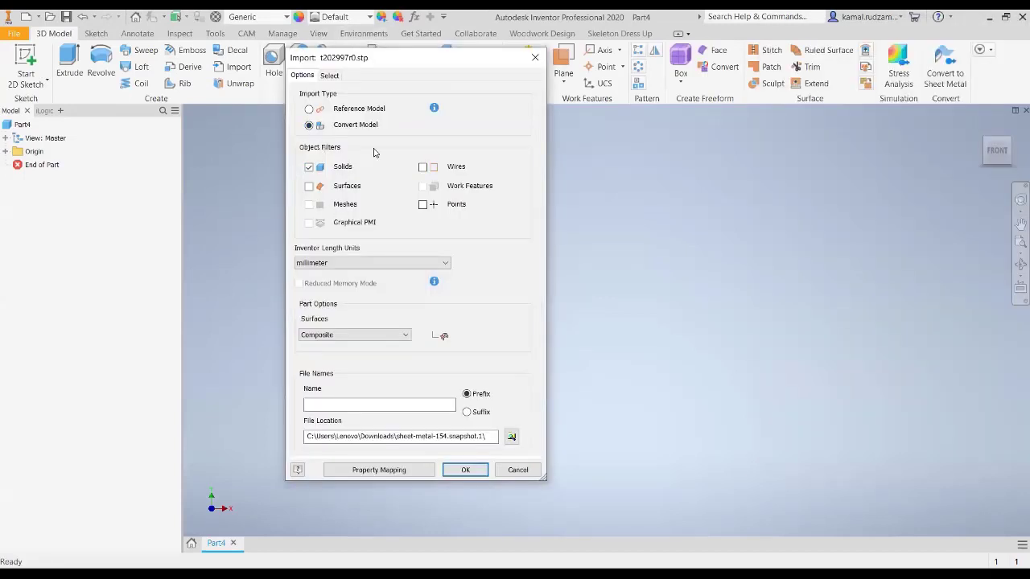
{"action": "left_click", "coordinate": [315, 109]}
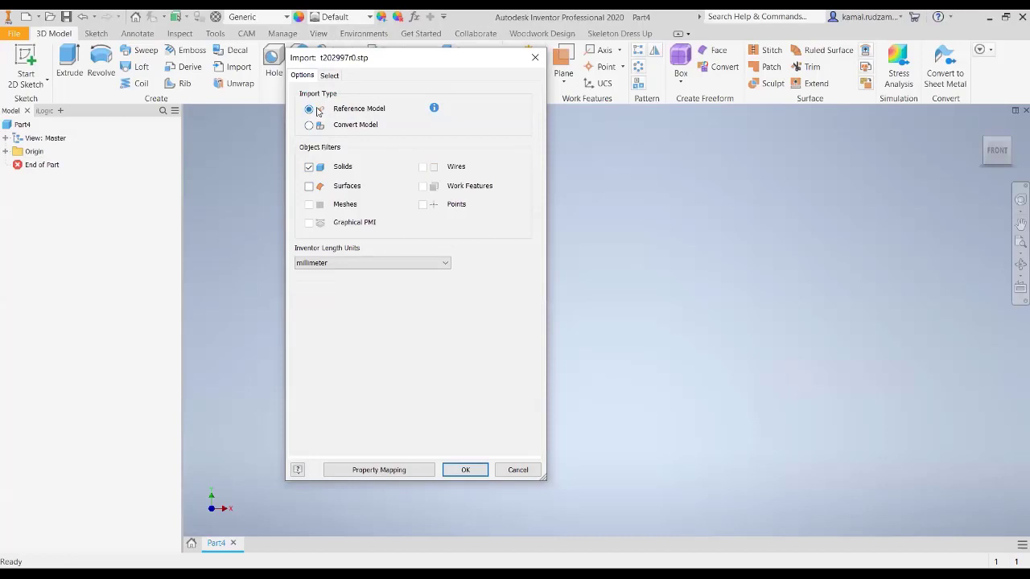
{"action": "mouse_move", "coordinate": [433, 111]}
{"action": "left_click", "coordinate": [309, 126]}
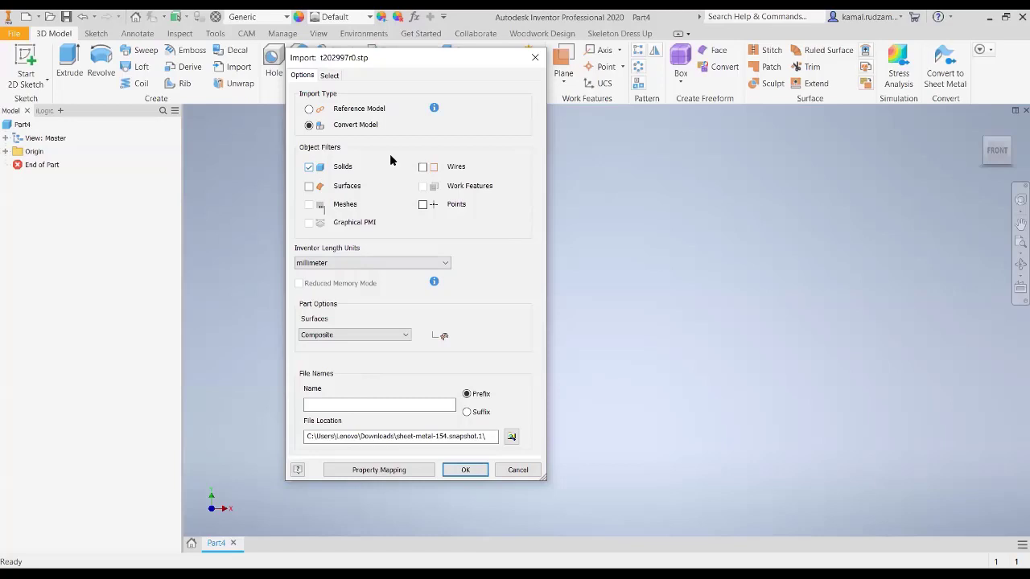
{"action": "left_click", "coordinate": [350, 263]}
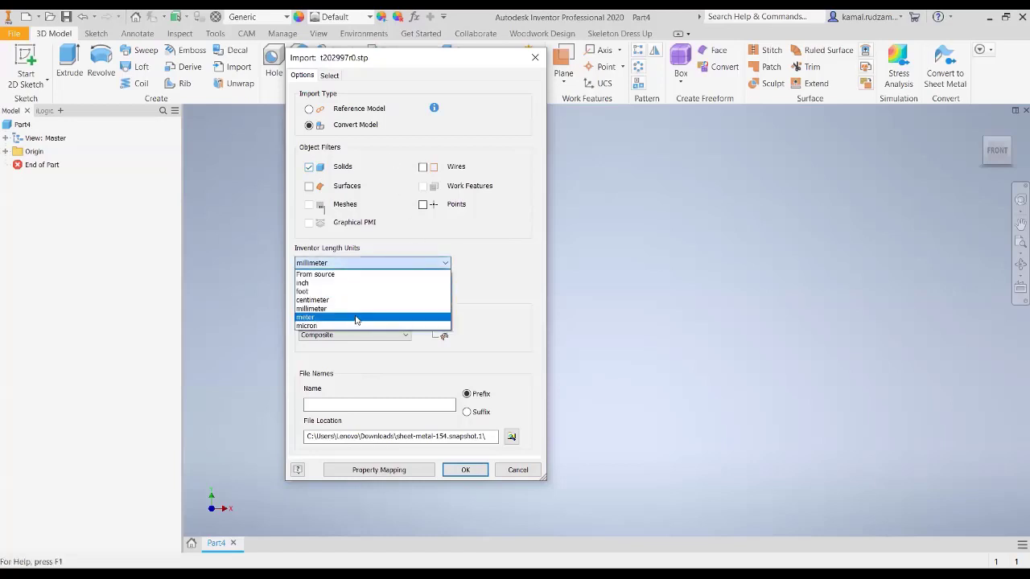
{"action": "left_click", "coordinate": [422, 273]}
{"action": "left_click", "coordinate": [415, 265]}
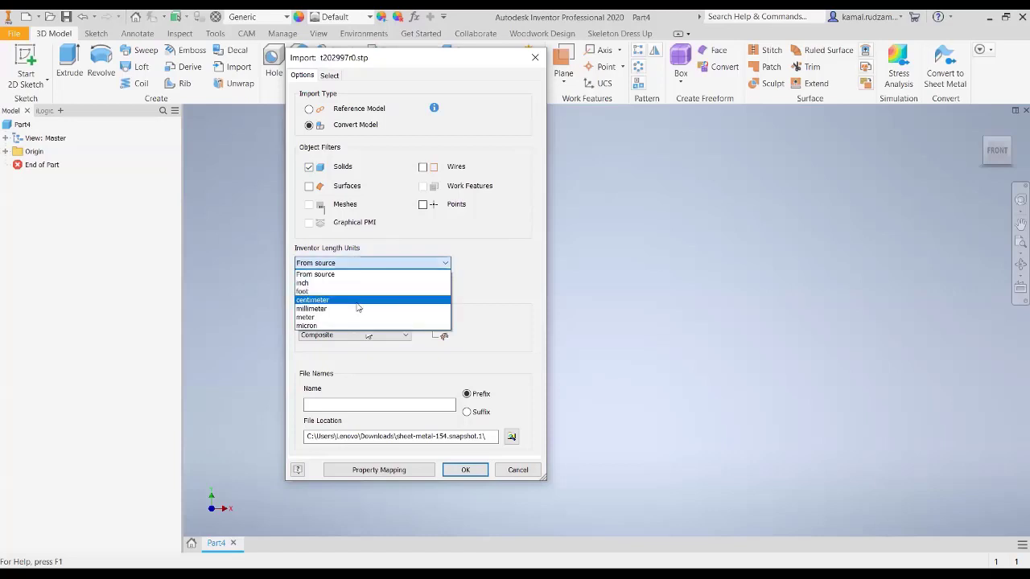
{"action": "left_click", "coordinate": [354, 309]}
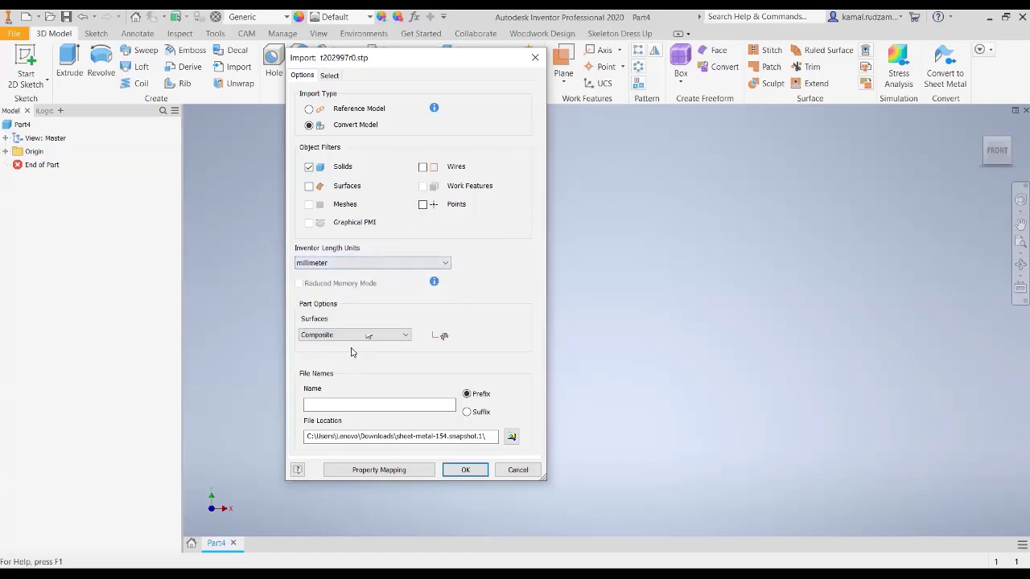
{"action": "left_click", "coordinate": [461, 473]}
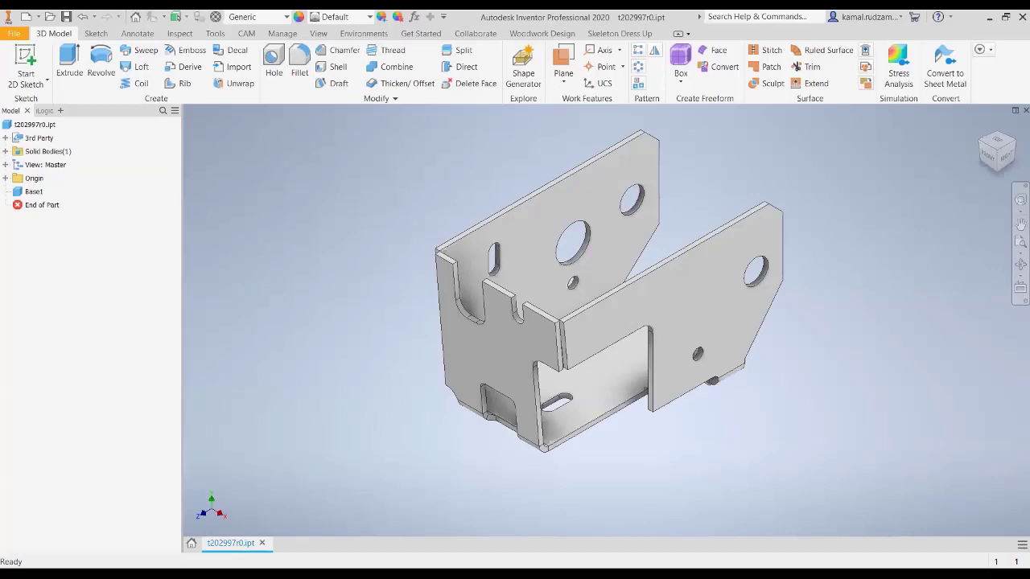
Step: Turn off textures and all shadows in the display of the imported bracket
{"action": "middle_click_drag", "start_coordinate": [572, 329], "coordinate": [418, 201]}
{"action": "scroll", "coordinate": [440, 337], "scroll_direction": "down", "scroll_amount": 3}
{"action": "left_click", "coordinate": [319, 33]}
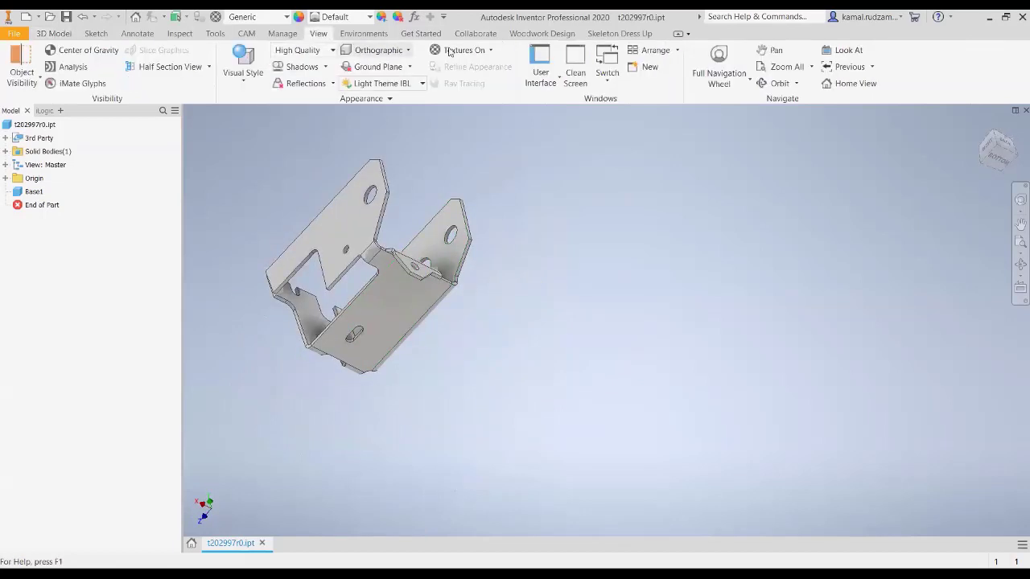
{"action": "left_click", "coordinate": [483, 50]}
{"action": "left_click", "coordinate": [474, 97]}
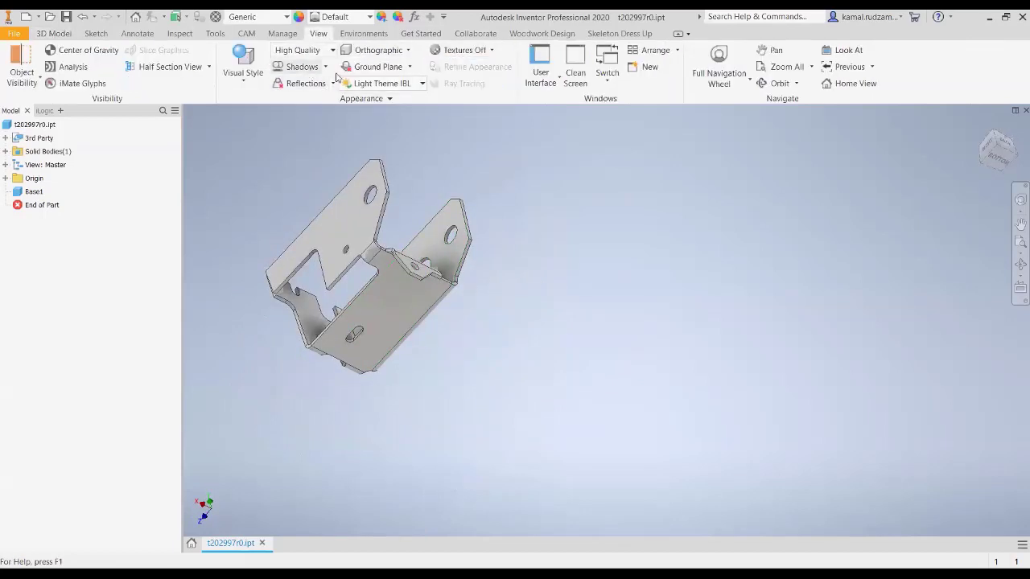
{"action": "left_click", "coordinate": [326, 67]}
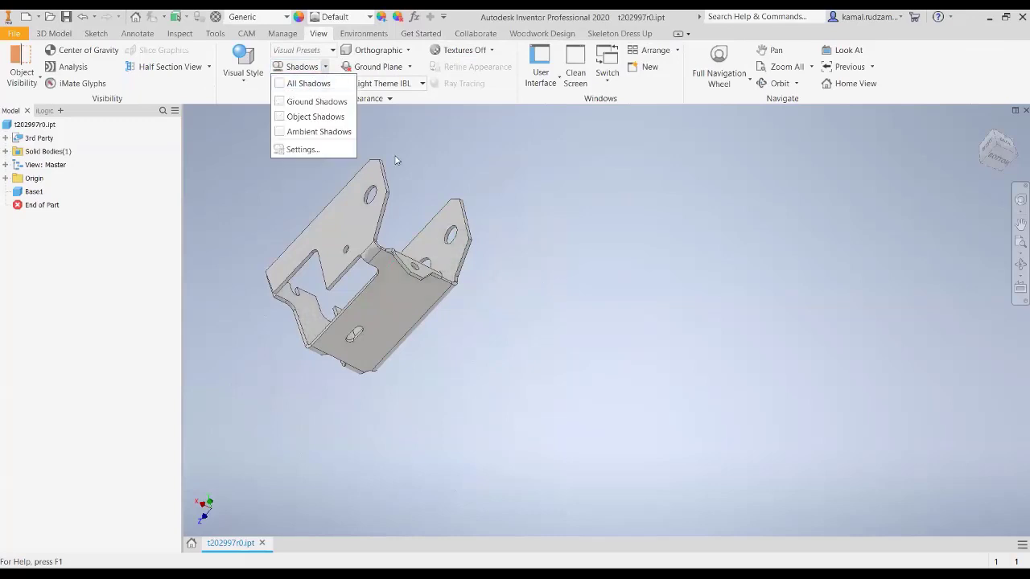
{"action": "left_click", "coordinate": [433, 276]}
Step: Examine the imported bracket from behind and above, including its base, side flanges and inner cutouts
{"action": "middle_click_drag", "start_coordinate": [420, 284], "coordinate": [411, 338], "text": "shift"}
{"action": "middle_click_drag", "start_coordinate": [375, 419], "coordinate": [463, 287]}
{"action": "scroll", "coordinate": [478, 301], "scroll_direction": "down", "scroll_amount": 2}
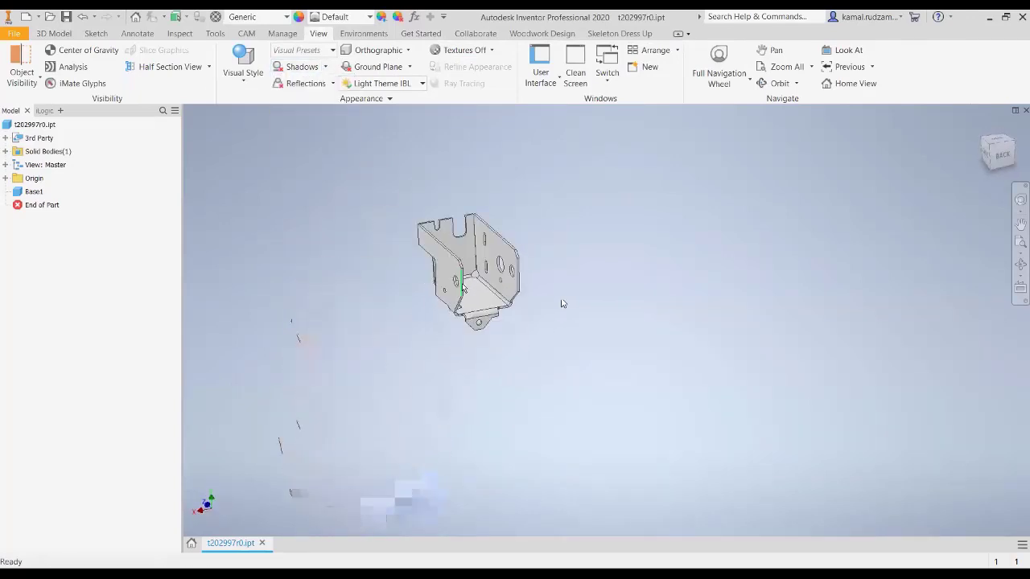
{"action": "left_click", "coordinate": [35, 180]}
{"action": "scroll", "coordinate": [492, 280], "scroll_direction": "up", "scroll_amount": 3}
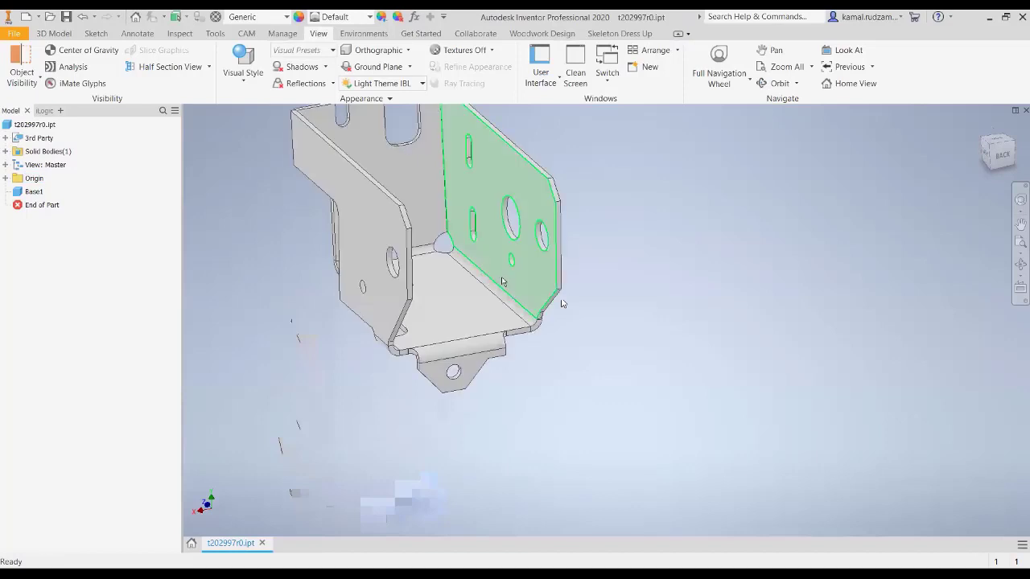
{"action": "middle_click_drag", "start_coordinate": [493, 276], "coordinate": [415, 297], "text": "shift"}
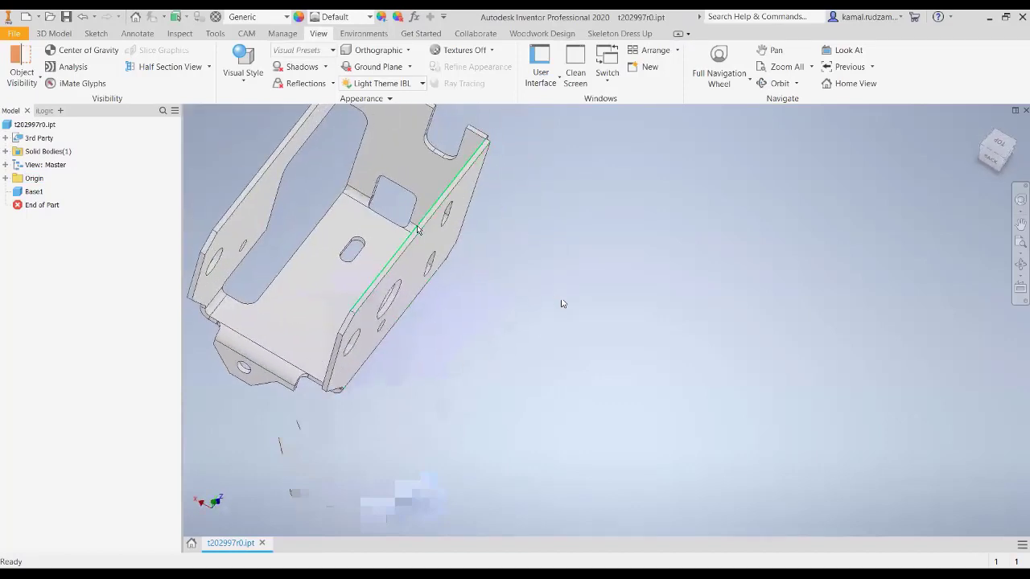
{"action": "middle_click_drag", "start_coordinate": [423, 257], "coordinate": [430, 271], "text": "shift"}
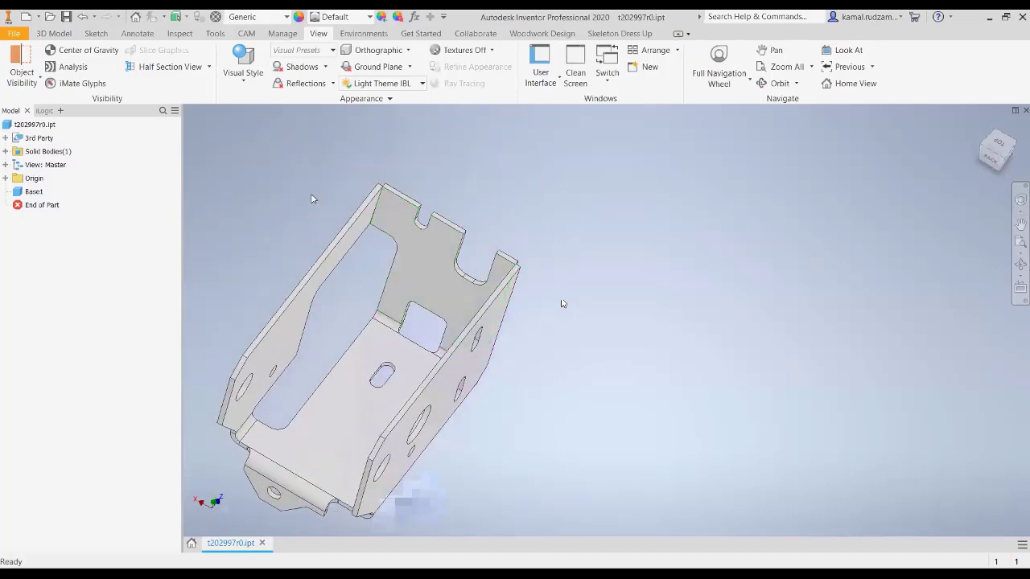
{"action": "middle_click_drag", "start_coordinate": [488, 344], "coordinate": [450, 318], "text": "shift"}
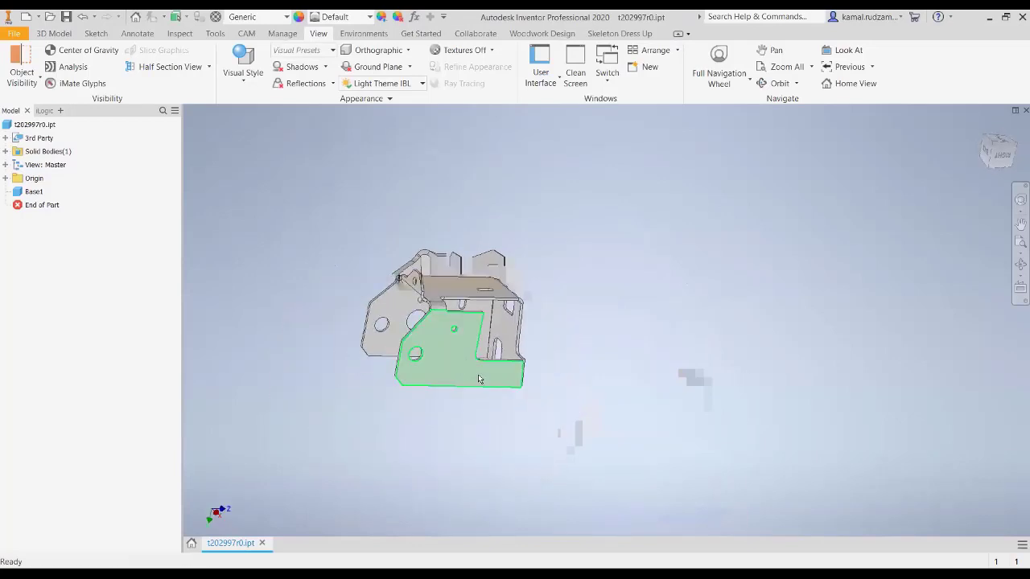
Step: Examine the bracket's outer faces, bends, corner reliefs and slotted holes from several sides
{"action": "mouse_move", "coordinate": [507, 382]}
{"action": "middle_mouse_down", "text": "shift"}
{"action": "mouse_move", "coordinate": [582, 335]}
{"action": "mouse_move", "coordinate": [580, 349]}
{"action": "mouse_move", "coordinate": [539, 375]}
{"action": "mouse_move", "coordinate": [489, 367]}
{"action": "mouse_move", "coordinate": [489, 383]}
{"action": "mouse_move", "coordinate": [491, 370]}
{"action": "middle_mouse_up", "text": "shift"}
{"action": "scroll", "coordinate": [508, 315], "scroll_direction": "down", "scroll_amount": 2}
{"action": "scroll", "coordinate": [508, 315], "scroll_direction": "up", "scroll_amount": 3}
{"action": "middle_click_drag", "start_coordinate": [508, 316], "coordinate": [393, 284], "text": "shift"}
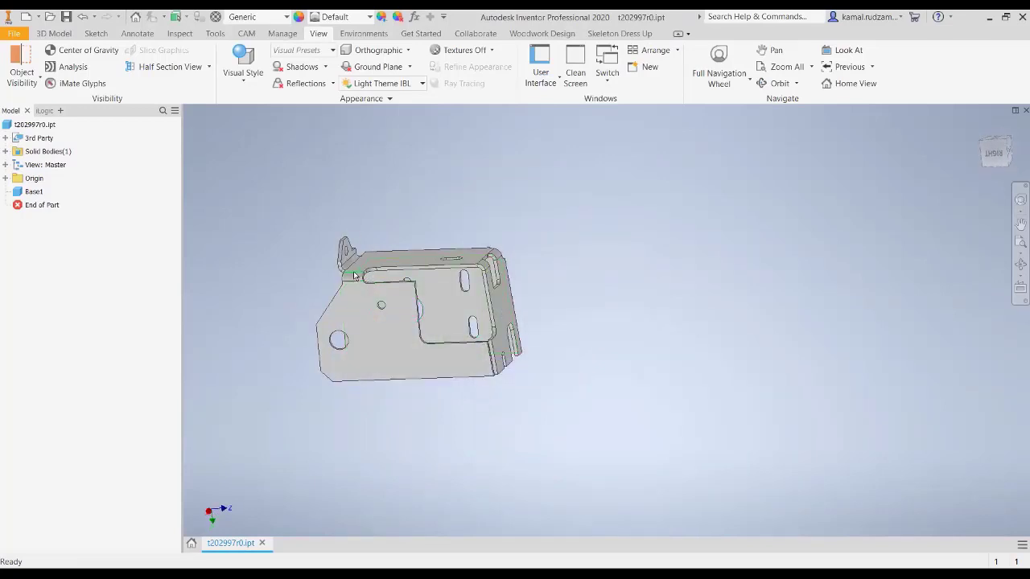
{"action": "scroll", "coordinate": [354, 276], "scroll_direction": "down", "scroll_amount": 3}
{"action": "scroll", "coordinate": [357, 274], "scroll_direction": "up", "scroll_amount": 5}
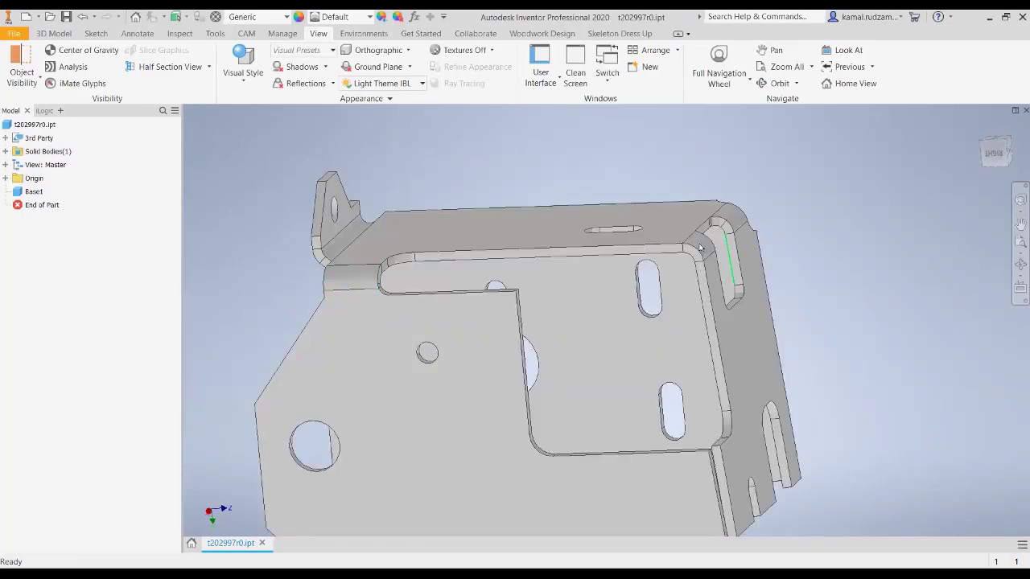
{"action": "middle_click_drag", "start_coordinate": [748, 238], "coordinate": [550, 231], "text": "shift"}
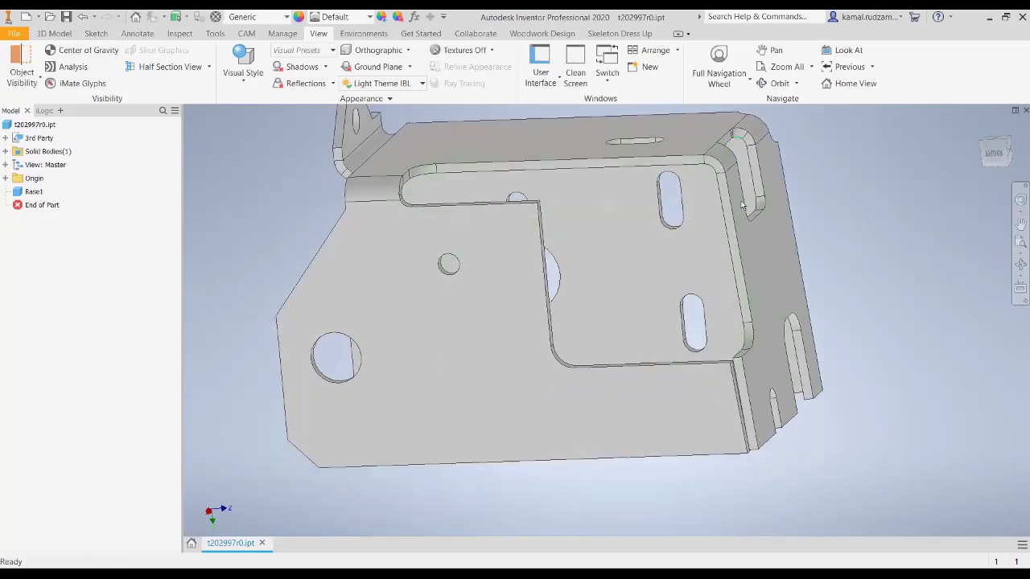
{"action": "middle_click_drag", "start_coordinate": [817, 265], "coordinate": [816, 202], "text": "shift"}
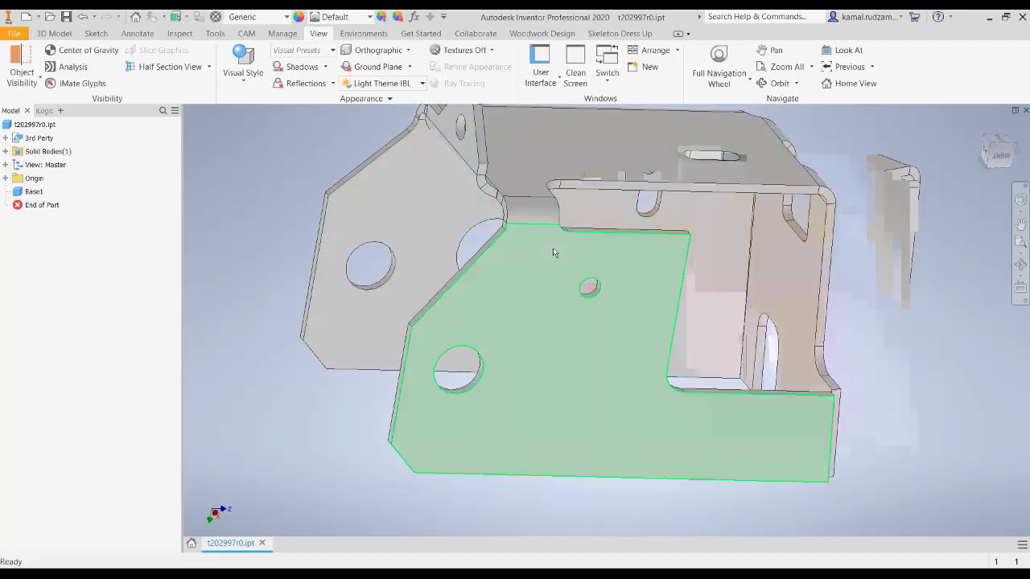
{"action": "scroll", "coordinate": [497, 260], "scroll_direction": "down", "scroll_amount": 3}
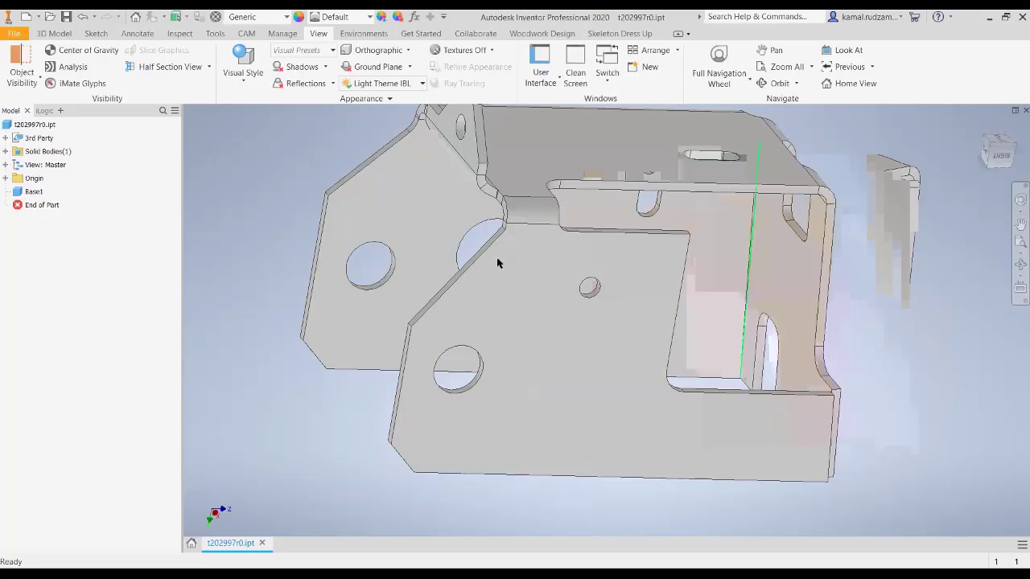
{"action": "scroll", "coordinate": [614, 239], "scroll_direction": "up", "scroll_amount": 5}
{"action": "scroll", "coordinate": [635, 239], "scroll_direction": "down", "scroll_amount": 8}
{"action": "middle_click_drag", "start_coordinate": [636, 239], "coordinate": [603, 298], "text": "shift"}
{"action": "left_click", "coordinate": [73, 33]}
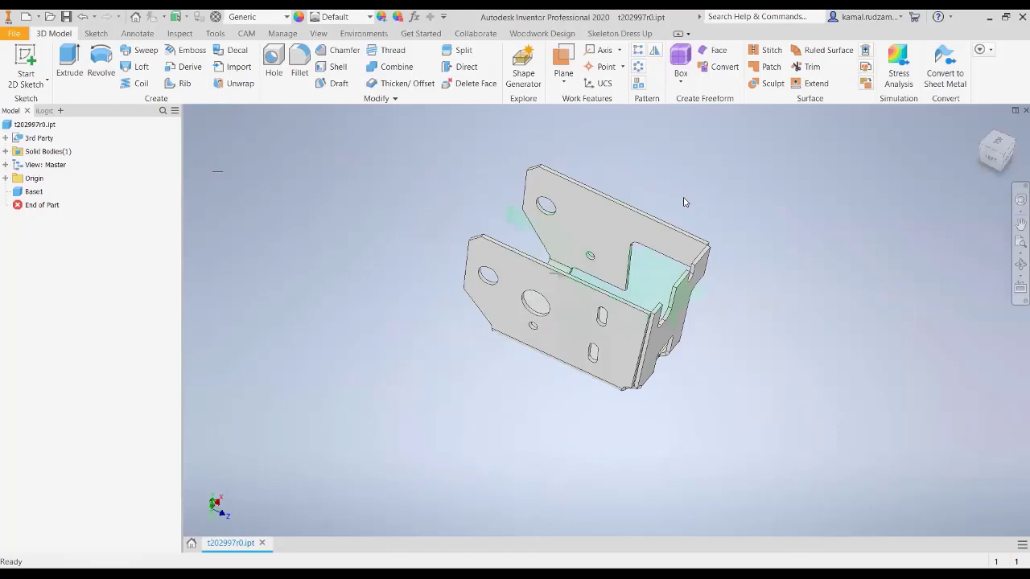
{"action": "scroll", "coordinate": [600, 222], "scroll_direction": "up", "scroll_amount": 5}
{"action": "scroll", "coordinate": [604, 202], "scroll_direction": "down", "scroll_amount": 4}
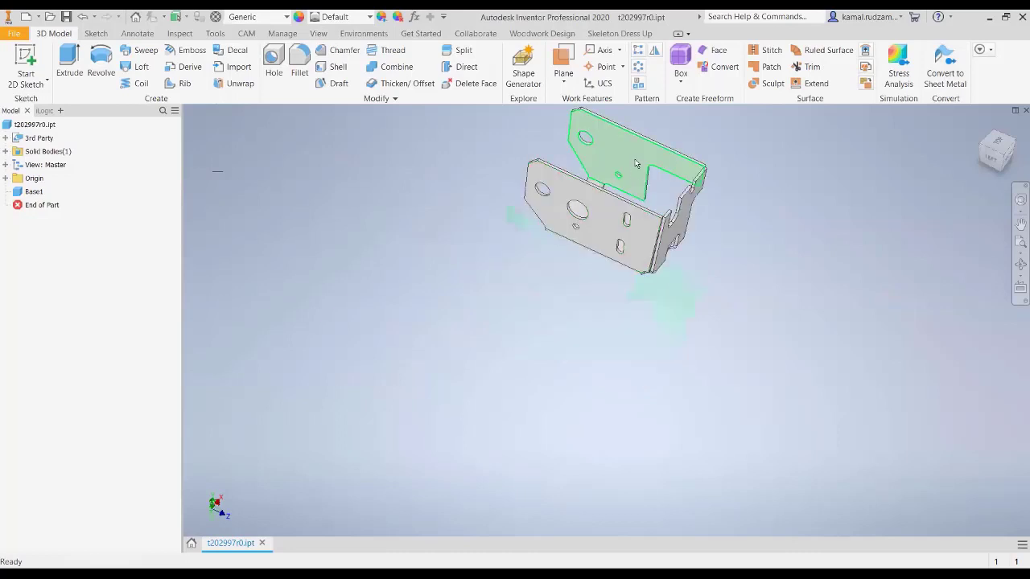
{"action": "scroll", "coordinate": [636, 163], "scroll_direction": "down", "scroll_amount": 5}
{"action": "scroll", "coordinate": [650, 158], "scroll_direction": "up", "scroll_amount": 5}
{"action": "key", "text": "Home"}
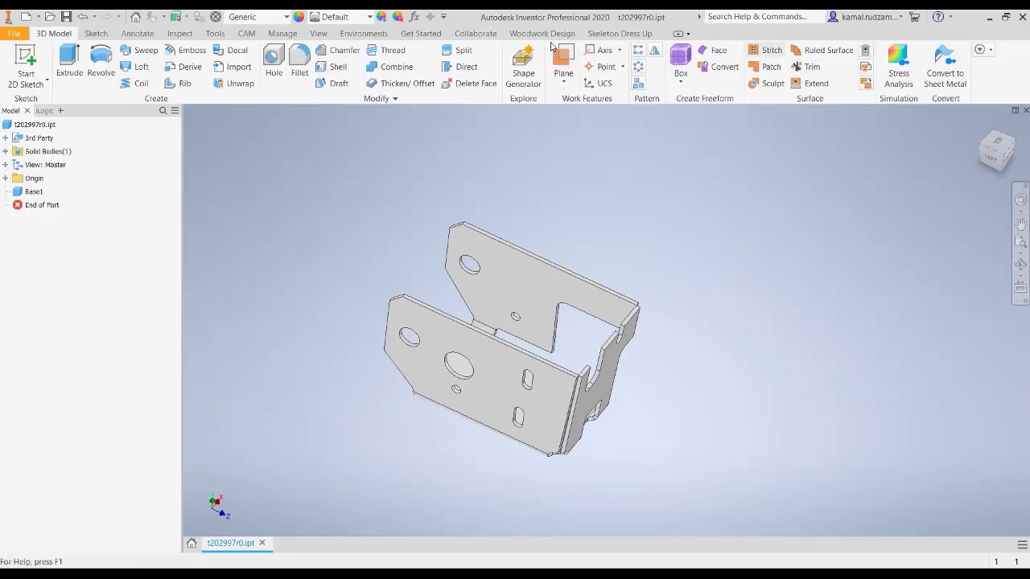
Step: Measure the material thickness between the inner and outer faces of the side flange with the large rectangular notch
{"action": "left_click", "coordinate": [215, 33]}
{"action": "left_click", "coordinate": [23, 61]}
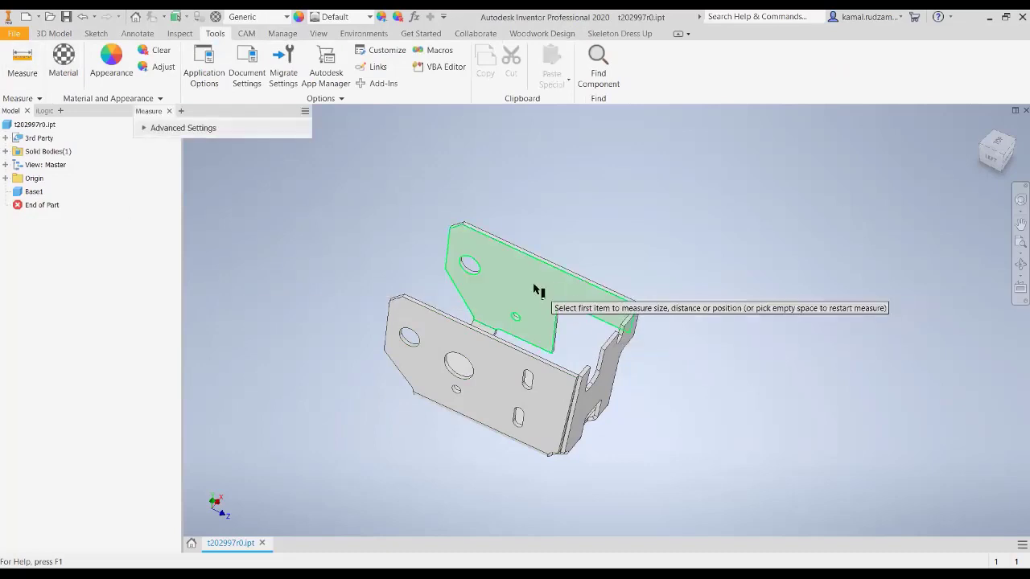
{"action": "left_click", "coordinate": [539, 291]}
{"action": "middle_click_drag", "start_coordinate": [613, 300], "coordinate": [605, 259], "text": "shift"}
{"action": "left_click", "coordinate": [578, 273]}
{"action": "middle_click_drag", "start_coordinate": [548, 325], "coordinate": [620, 320], "text": "shift"}
{"action": "scroll", "coordinate": [622, 325], "scroll_direction": "down", "scroll_amount": 5}
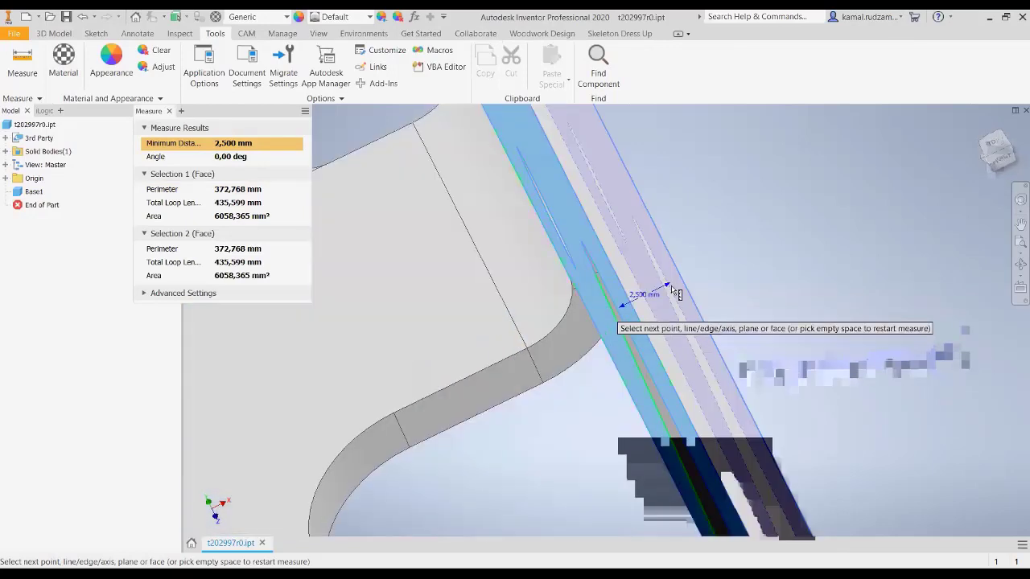
{"action": "left_click", "coordinate": [169, 111]}
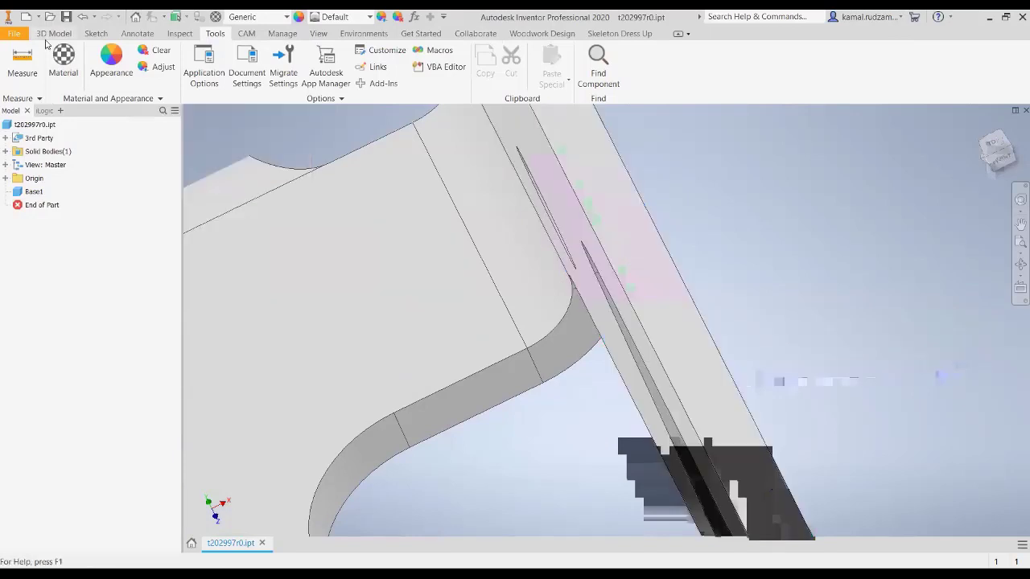
{"action": "left_click", "coordinate": [52, 34]}
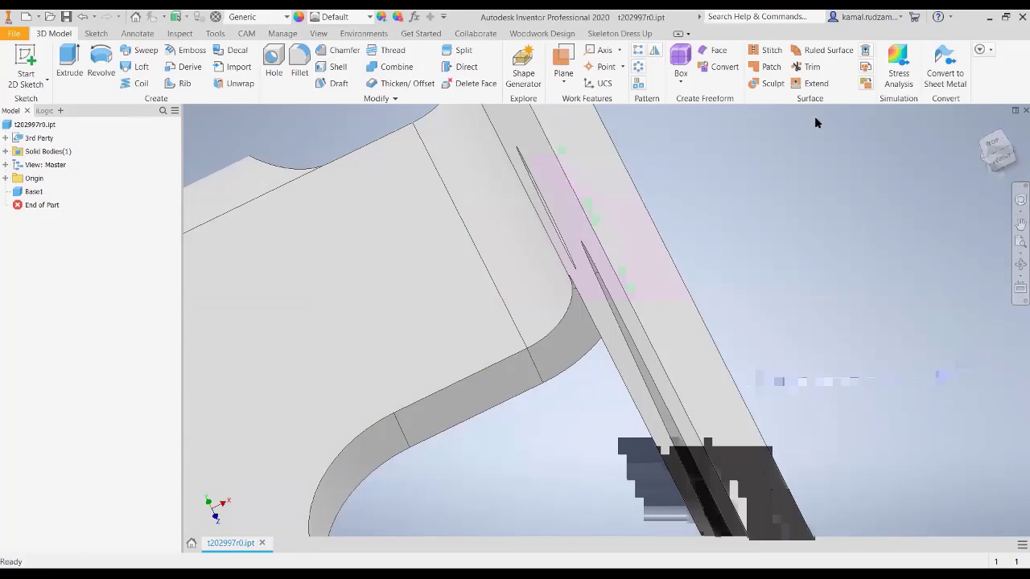
{"action": "scroll", "coordinate": [594, 253], "scroll_direction": "down", "scroll_amount": 10}
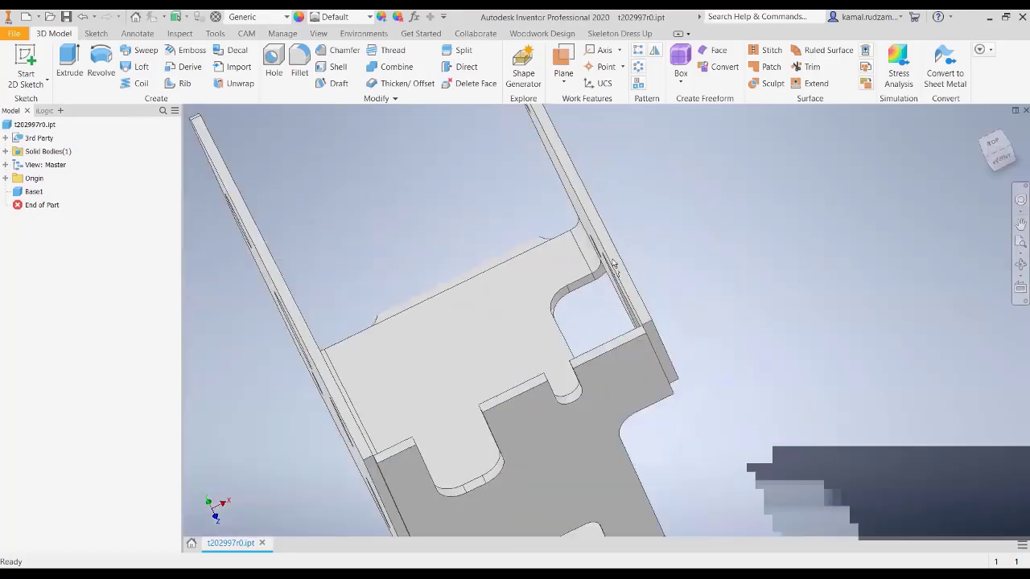
Step: Convert the imported bracket to a sheet metal part, using the broad inner face between the two side flanges as base face
{"action": "middle_click_drag", "start_coordinate": [614, 278], "coordinate": [592, 252]}
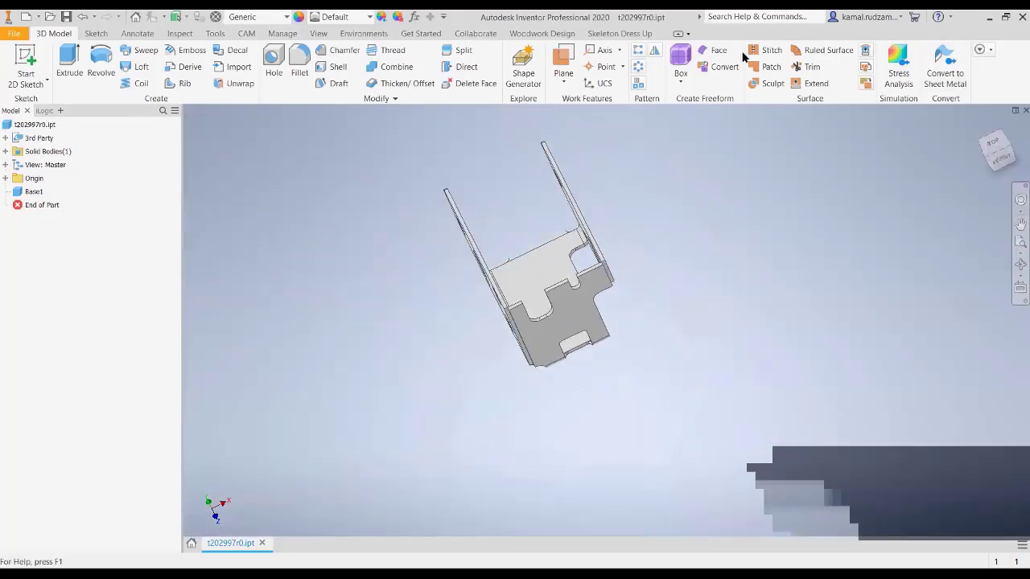
{"action": "left_click", "coordinate": [945, 69]}
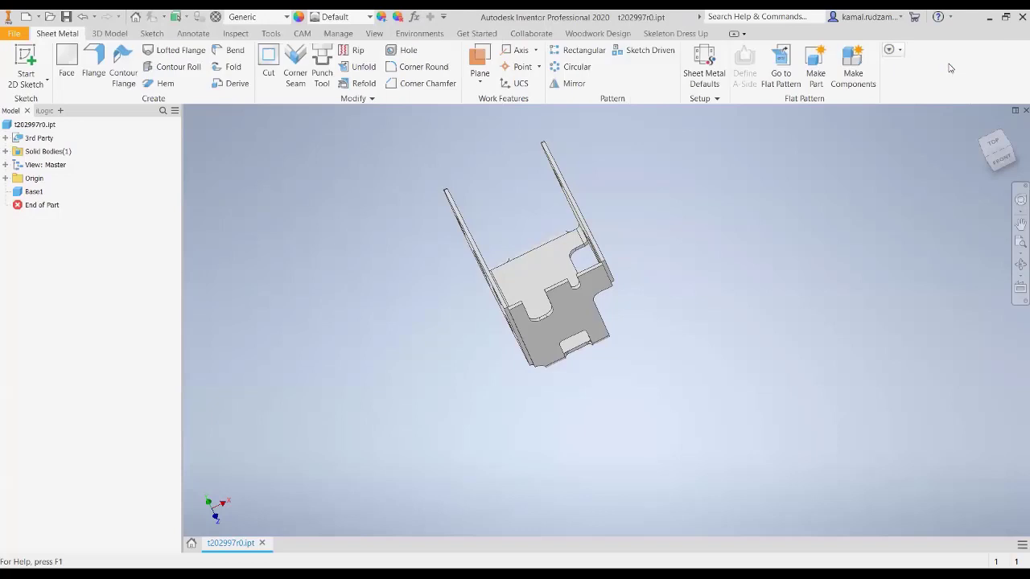
{"action": "left_click", "coordinate": [527, 263]}
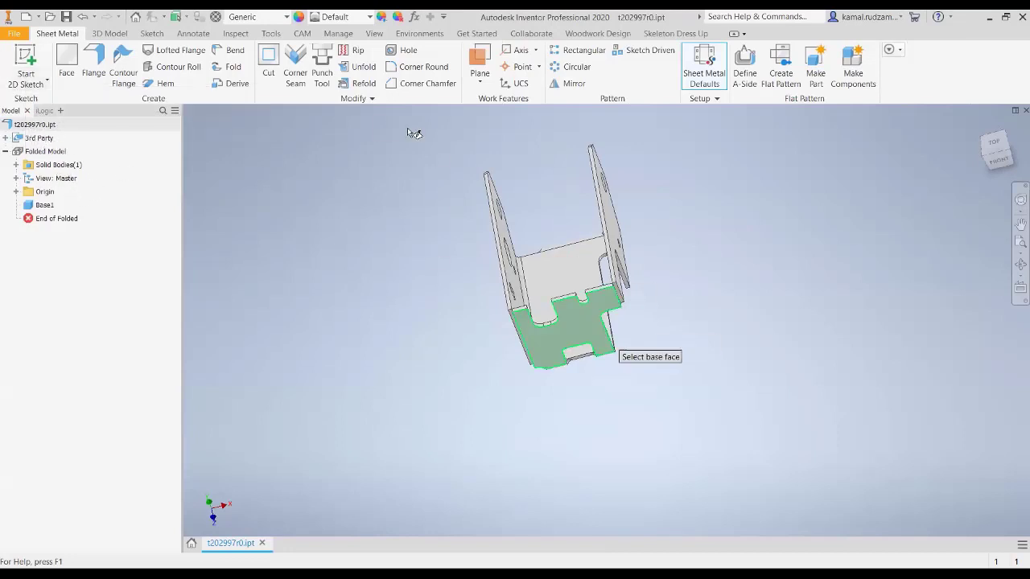
Step: Set the sheet metal defaults to the Default_mm rule with a custom thickness of 2.5 mm instead of the rule's thickness
{"action": "left_click", "coordinate": [698, 76]}
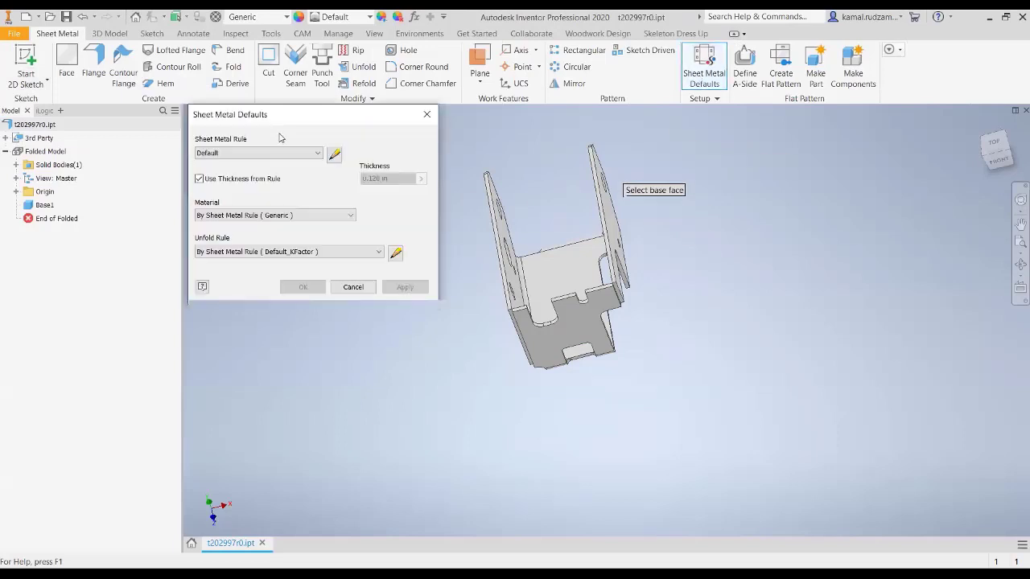
{"action": "mouse_move", "coordinate": [262, 120]}
{"action": "left_mouse_down"}
{"action": "mouse_move", "coordinate": [241, 118]}
{"action": "mouse_move", "coordinate": [262, 116]}
{"action": "left_mouse_up"}
{"action": "left_click", "coordinate": [242, 153]}
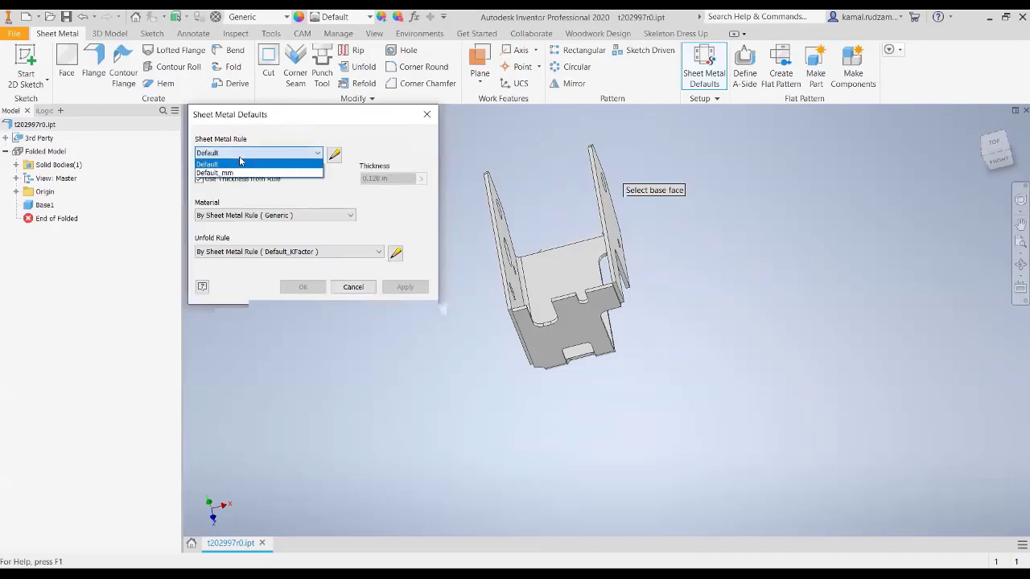
{"action": "left_click", "coordinate": [240, 163]}
{"action": "left_click", "coordinate": [254, 180]}
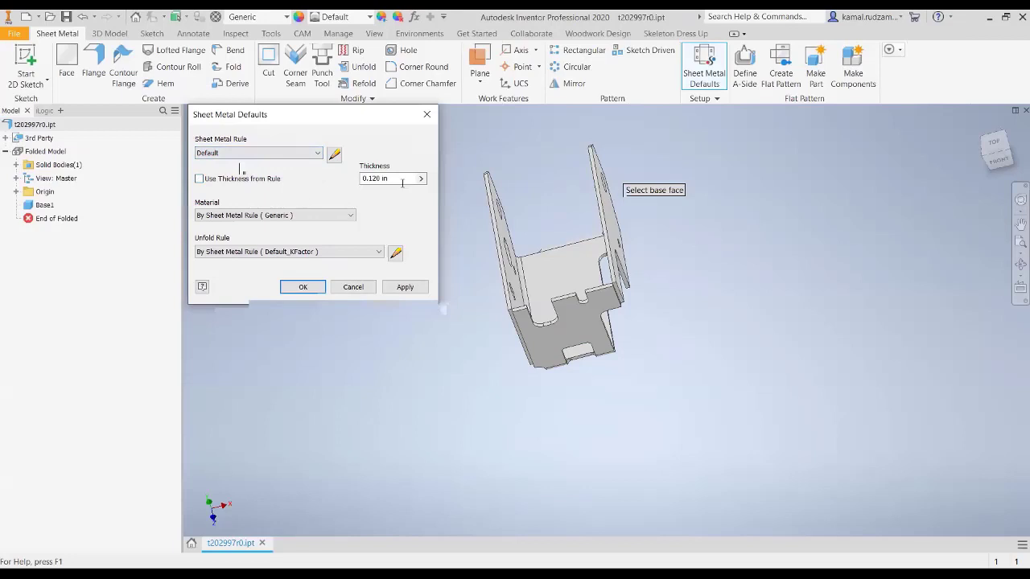
{"action": "left_click", "coordinate": [317, 153]}
{"action": "left_click", "coordinate": [256, 173]}
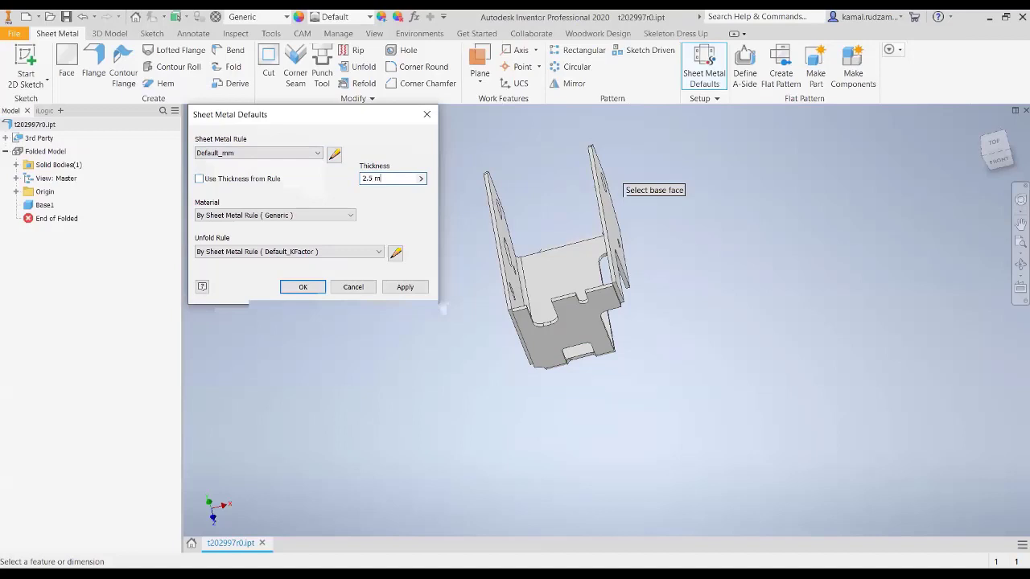
Step: Set the sheet metal material to Stainless Steel with the unfold rule By Sheet Metal Rule (Default_KFactor), and apply the defaults
{"action": "left_click", "coordinate": [334, 216]}
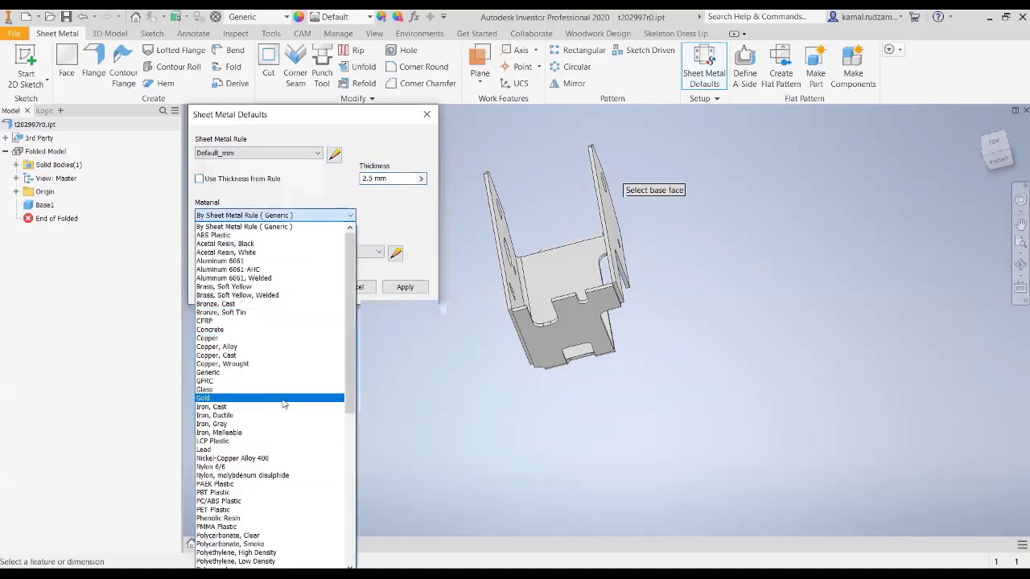
{"action": "scroll", "coordinate": [283, 402], "scroll_direction": "down", "scroll_amount": 6}
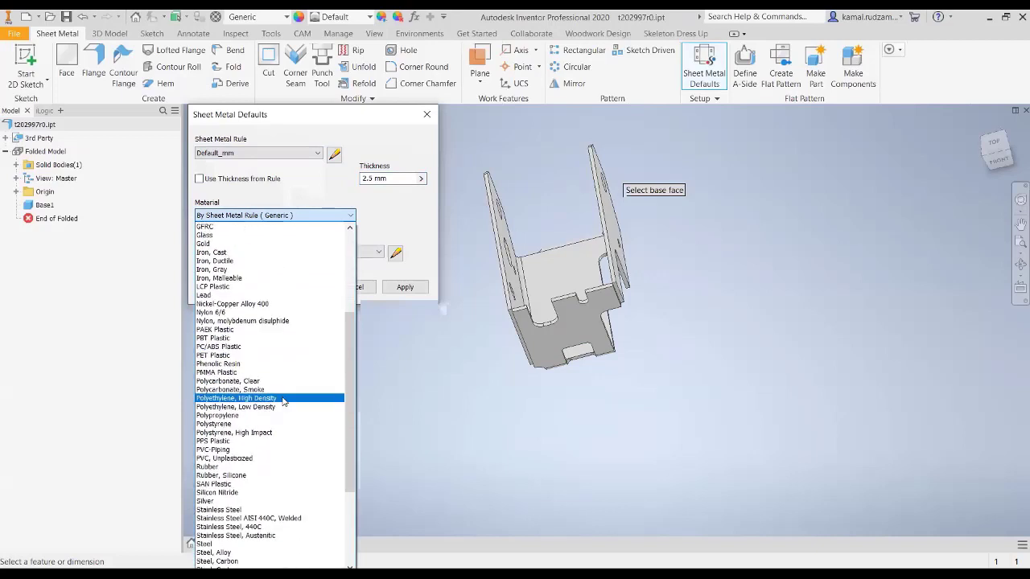
{"action": "scroll", "coordinate": [283, 395], "scroll_direction": "down", "scroll_amount": 3}
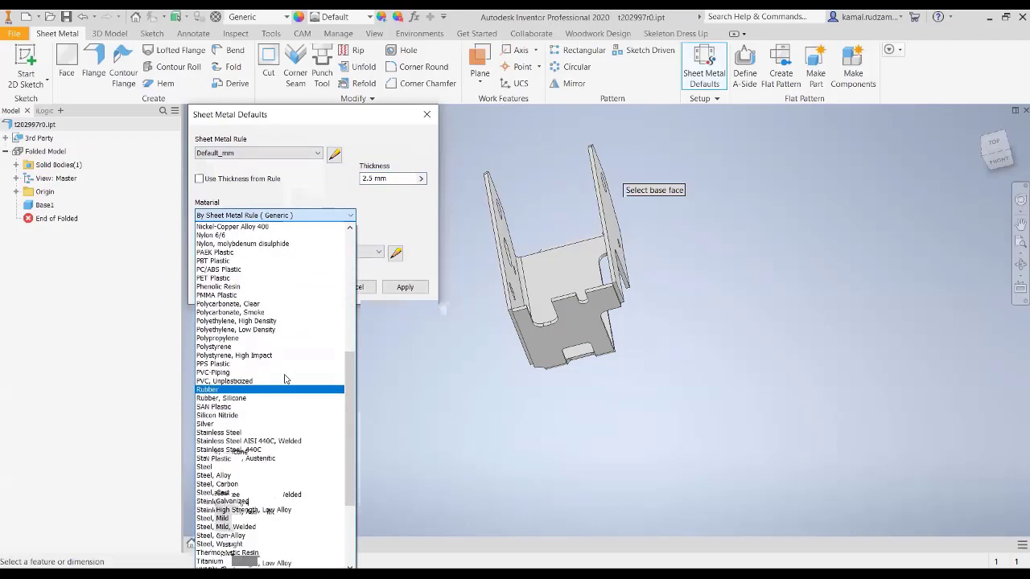
{"action": "left_click", "coordinate": [239, 433]}
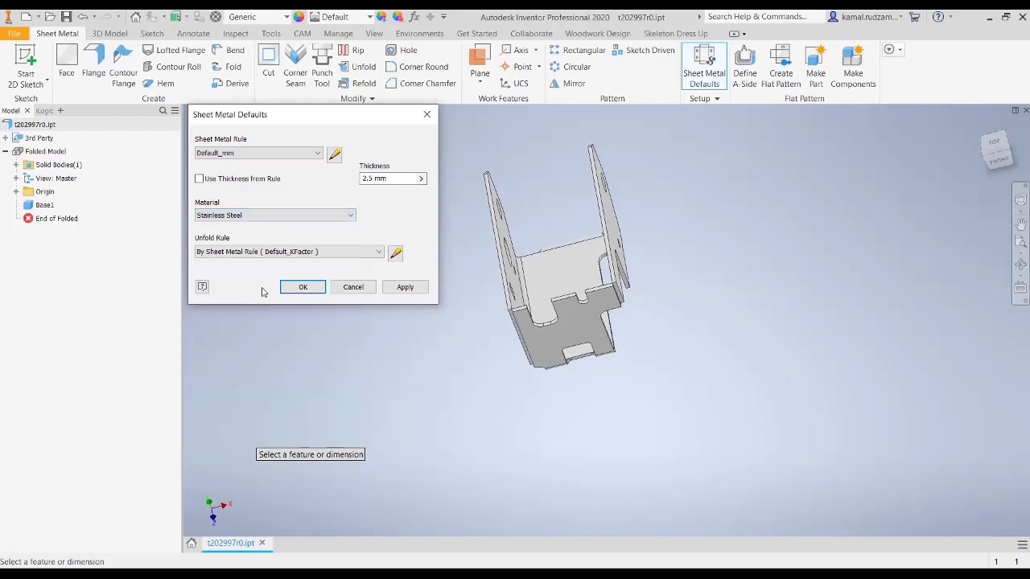
{"action": "left_click", "coordinate": [282, 252]}
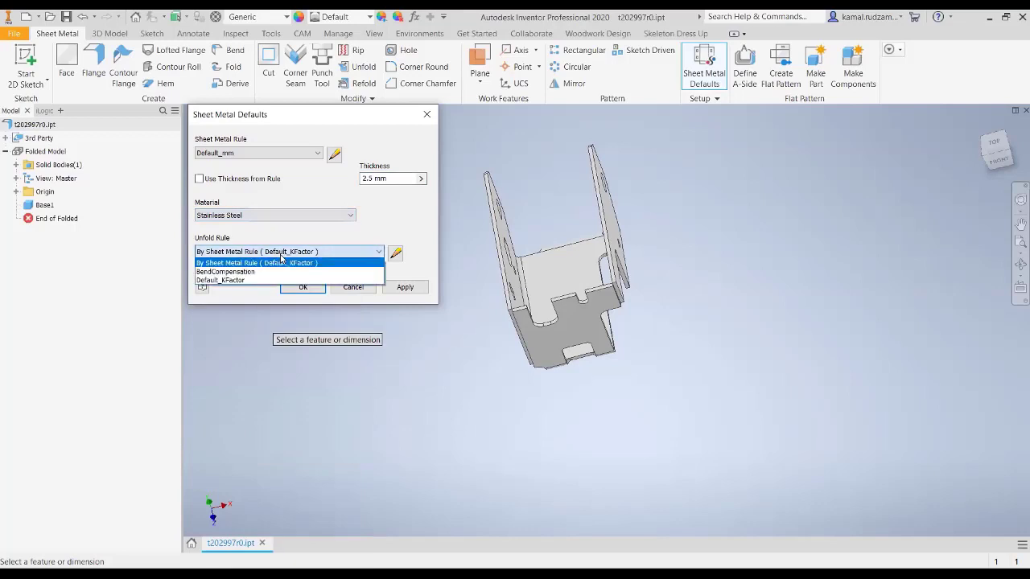
{"action": "left_click", "coordinate": [284, 256]}
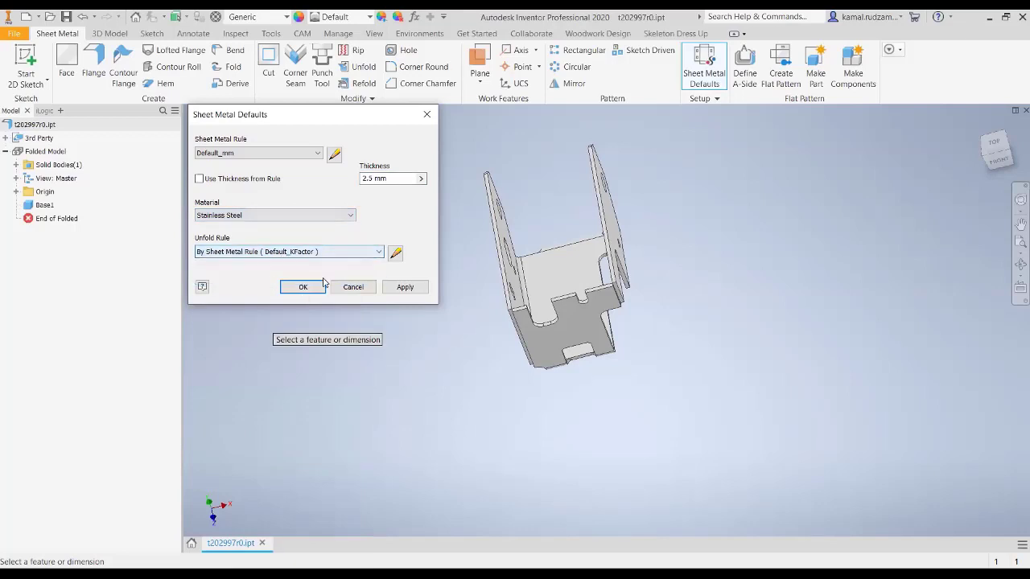
{"action": "left_click", "coordinate": [405, 287]}
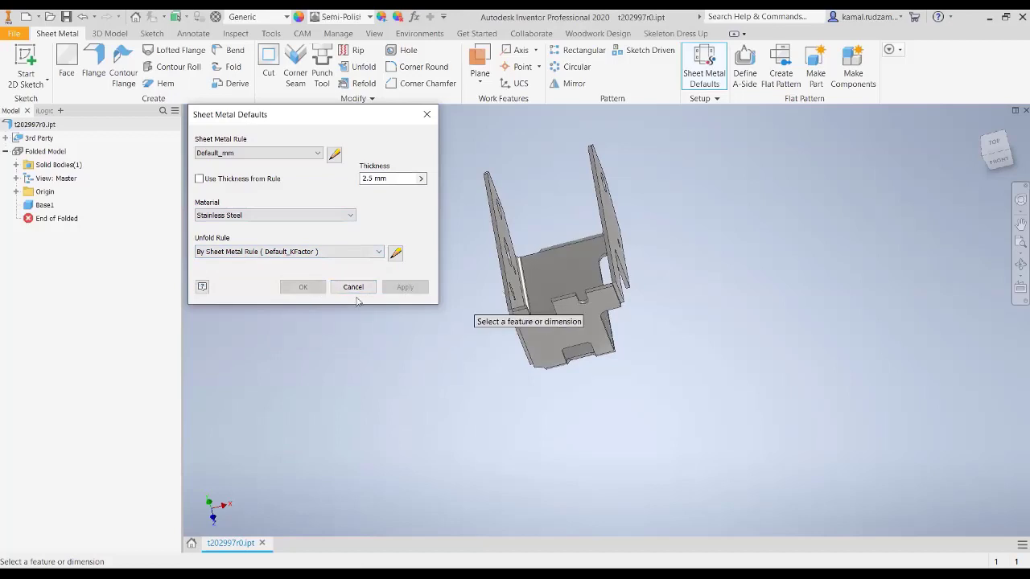
{"action": "left_click", "coordinate": [353, 288]}
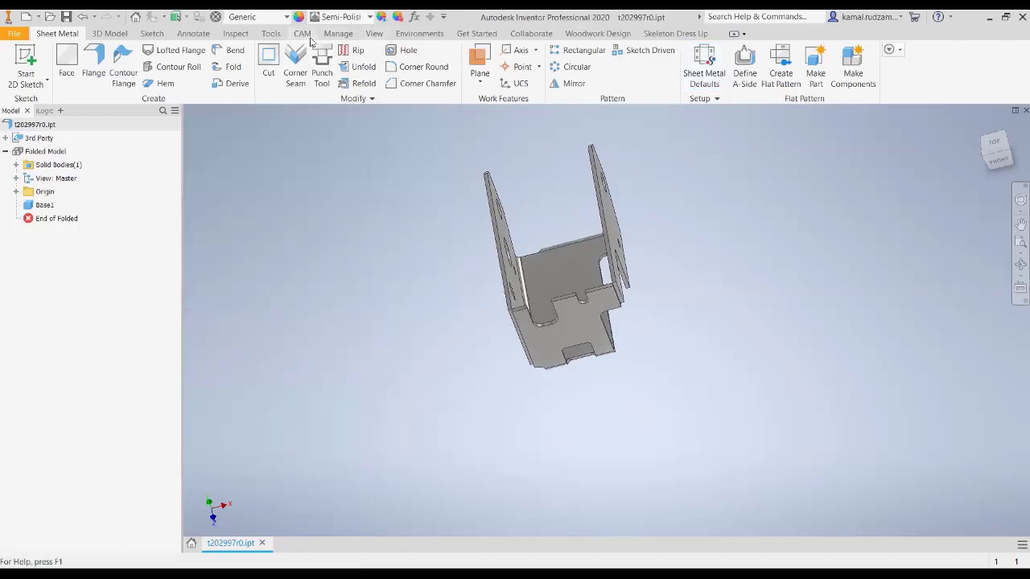
{"action": "left_click", "coordinate": [271, 34]}
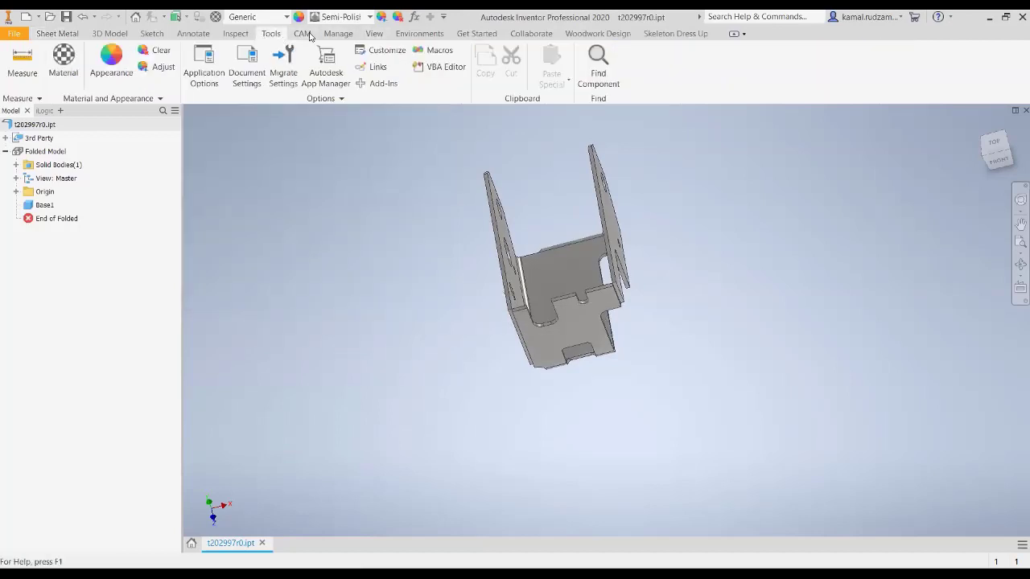
{"action": "left_click", "coordinate": [373, 34]}
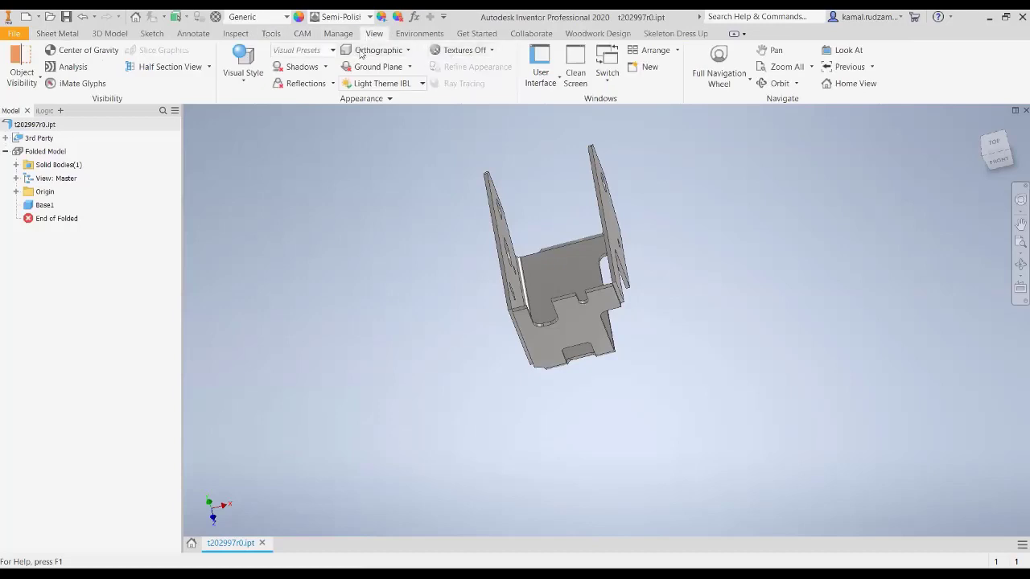
{"action": "left_click", "coordinate": [57, 34]}
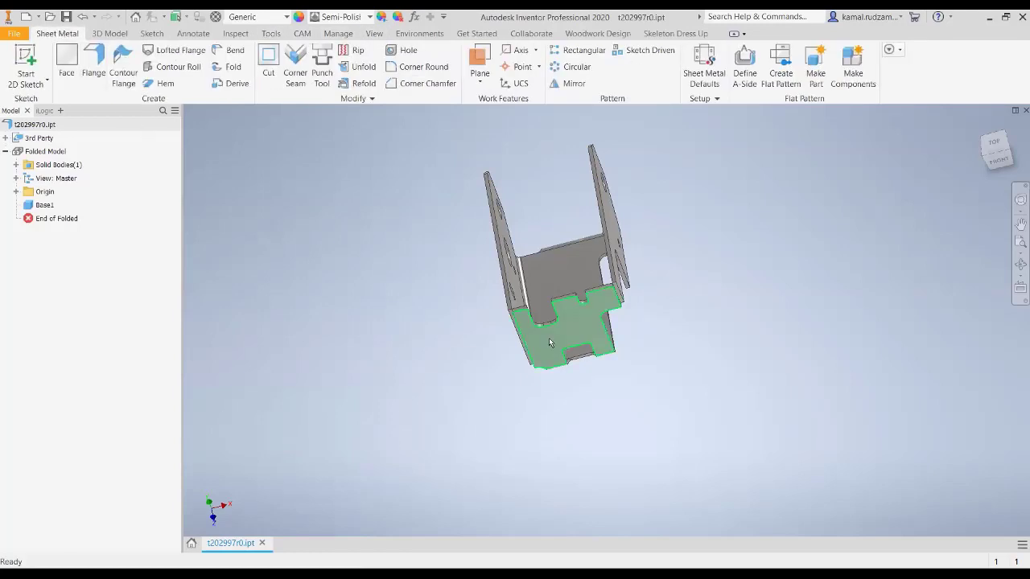
Step: Examine the converted bracket's side flanges, base bends, cutouts and small holed tab from several sides
{"action": "middle_click_drag", "start_coordinate": [582, 332], "coordinate": [743, 294], "text": "shift"}
{"action": "left_click_drag", "start_coordinate": [798, 353], "coordinate": [836, 363]}
{"action": "scroll", "coordinate": [478, 327], "scroll_direction": "up", "scroll_amount": 10}
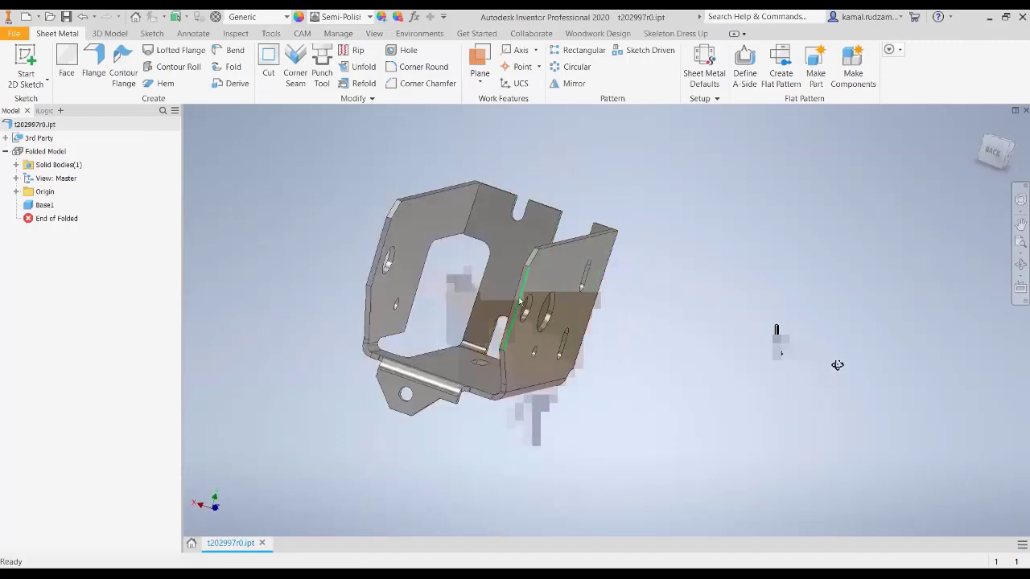
{"action": "scroll", "coordinate": [600, 315], "scroll_direction": "down", "scroll_amount": 5}
{"action": "middle_click_drag", "start_coordinate": [616, 312], "coordinate": [558, 290], "text": "shift"}
{"action": "middle_click_drag", "start_coordinate": [579, 337], "coordinate": [701, 344]}
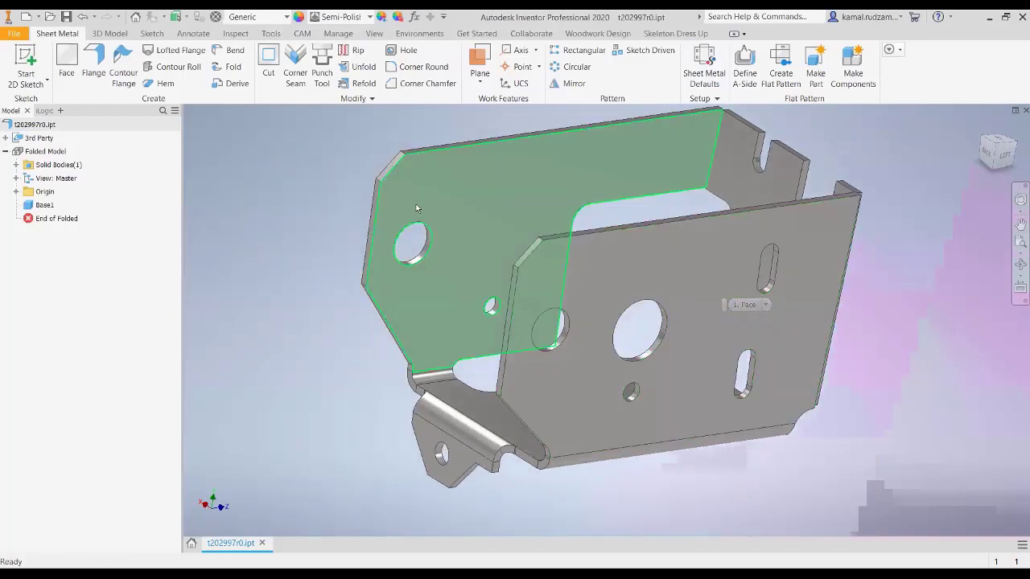
{"action": "middle_click_drag", "start_coordinate": [318, 403], "coordinate": [520, 404], "text": "shift"}
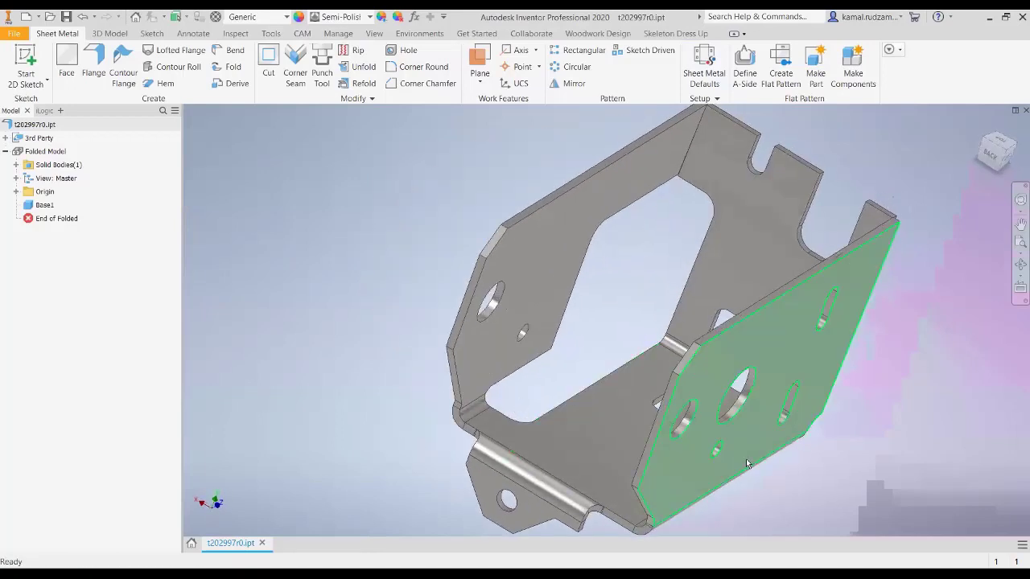
{"action": "middle_click_drag", "start_coordinate": [745, 458], "coordinate": [609, 358], "text": "shift"}
{"action": "middle_click_drag", "start_coordinate": [716, 405], "coordinate": [877, 317], "text": "shift"}
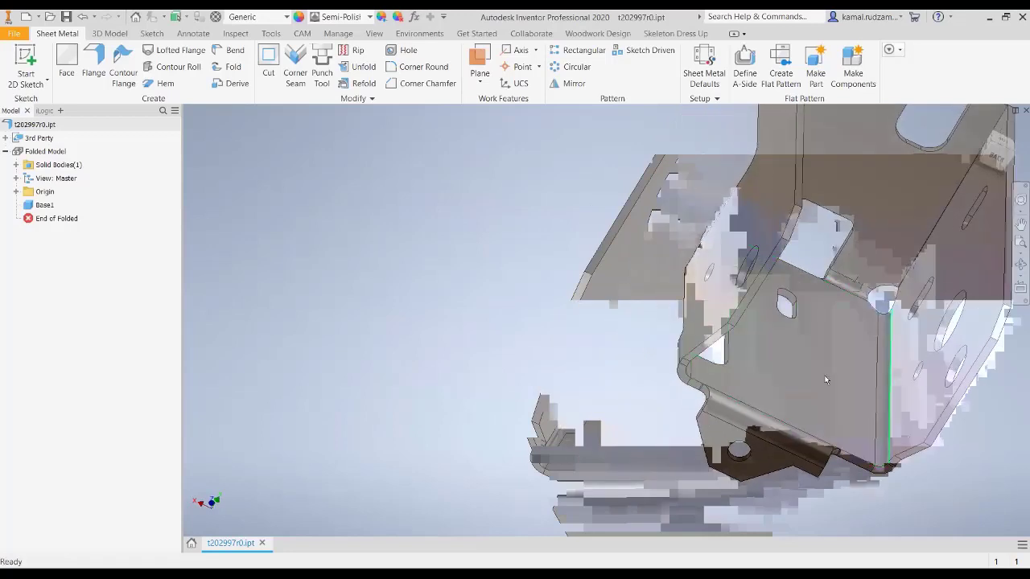
{"action": "middle_click_drag", "start_coordinate": [820, 377], "coordinate": [265, 366], "text": "shift"}
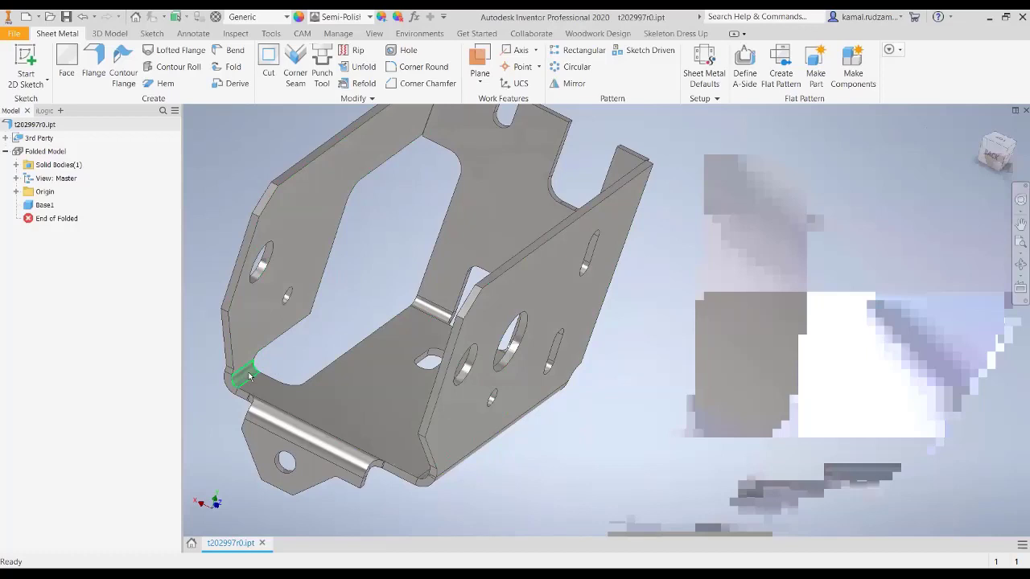
{"action": "middle_click_drag", "start_coordinate": [409, 109], "coordinate": [559, 163]}
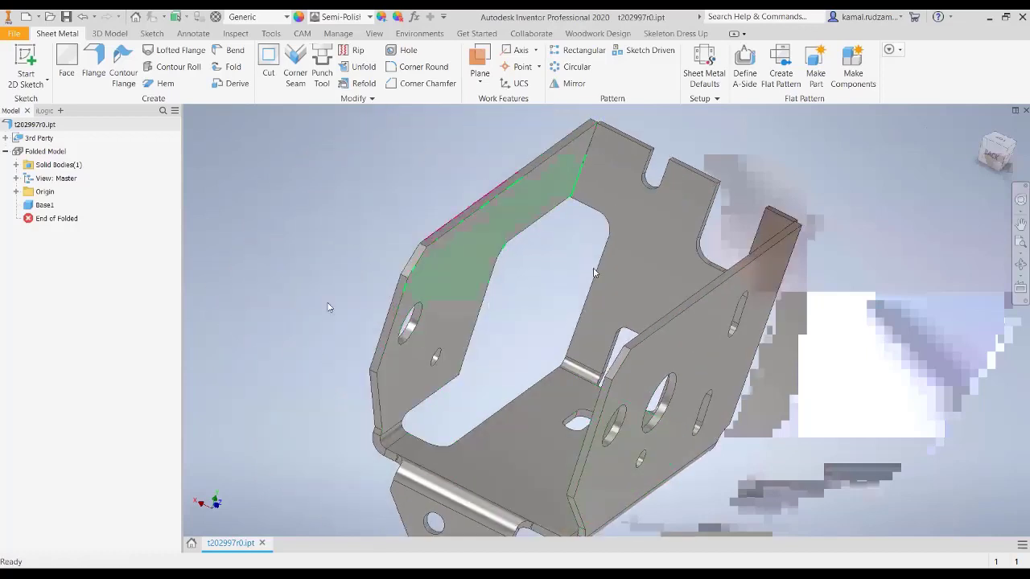
{"action": "middle_click_drag", "start_coordinate": [572, 378], "coordinate": [690, 271]}
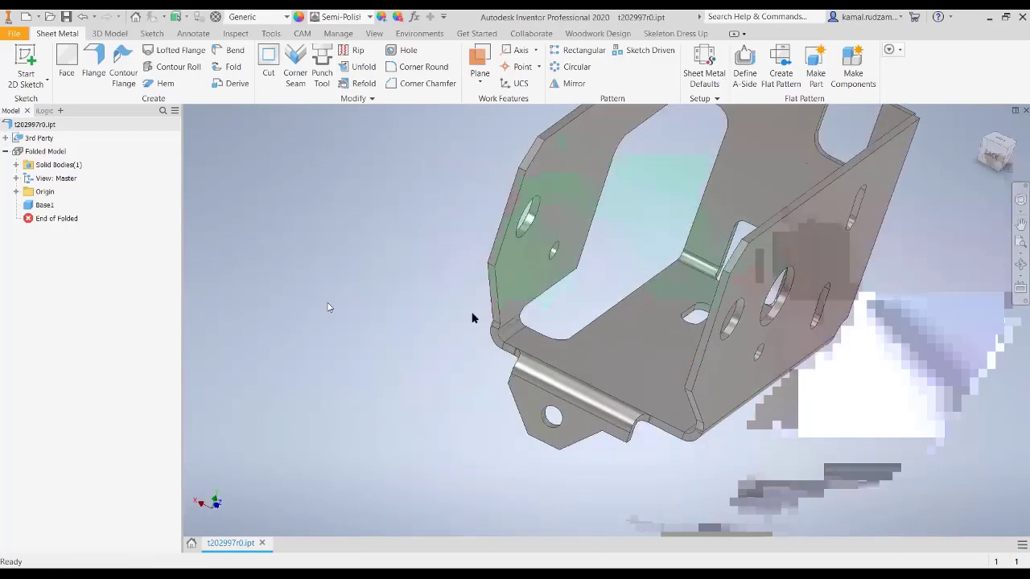
{"action": "middle_click_drag", "start_coordinate": [472, 318], "coordinate": [623, 256], "text": "shift"}
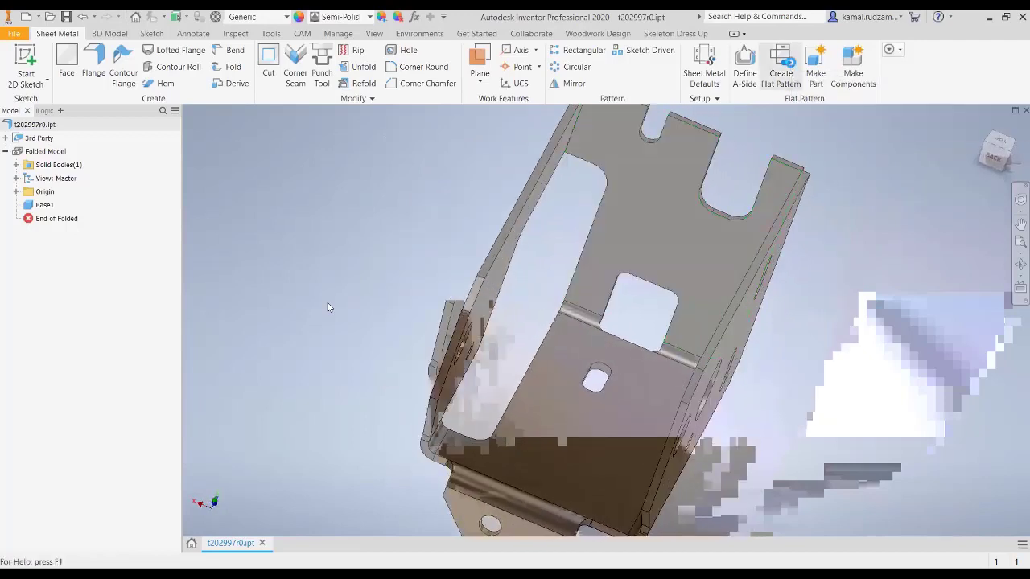
Step: Create the bracket's flat pattern and inspect the bend centerline crossing the rounded rectangular cutout
{"action": "left_click", "coordinate": [782, 66]}
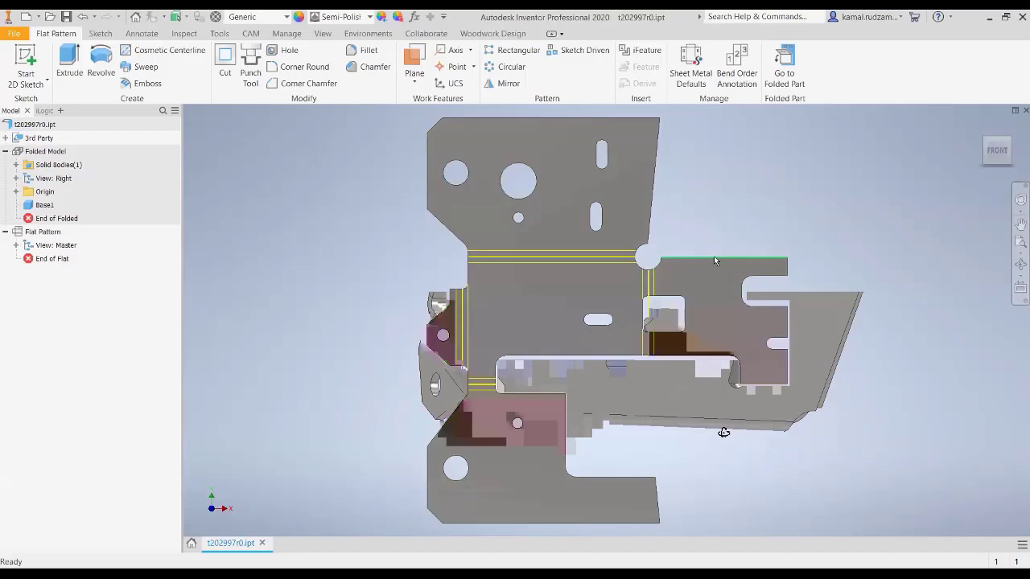
{"action": "mouse_move", "coordinate": [732, 278]}
{"action": "scroll", "coordinate": [655, 292], "scroll_direction": "up", "scroll_amount": 6}
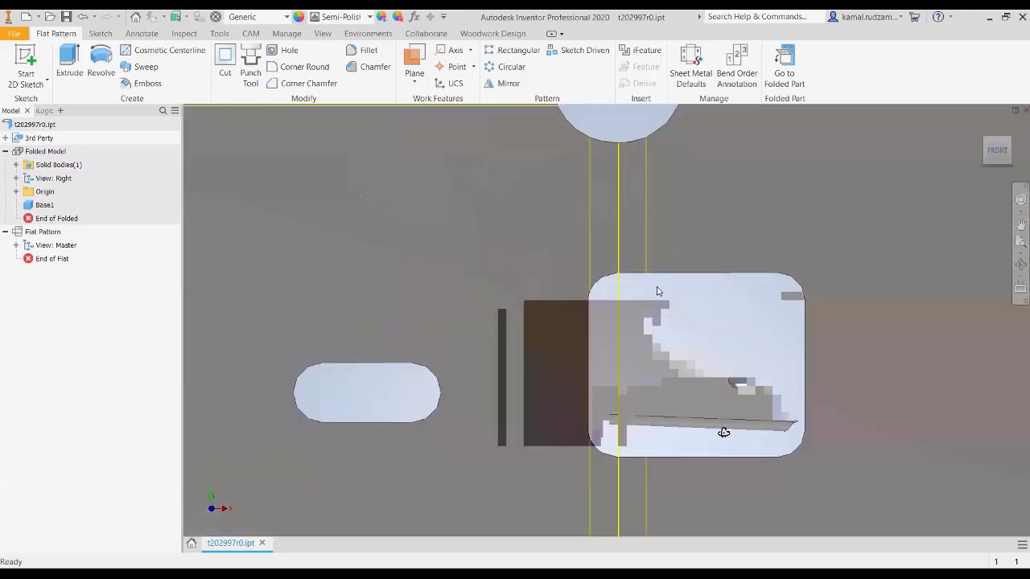
{"action": "left_click", "coordinate": [620, 238]}
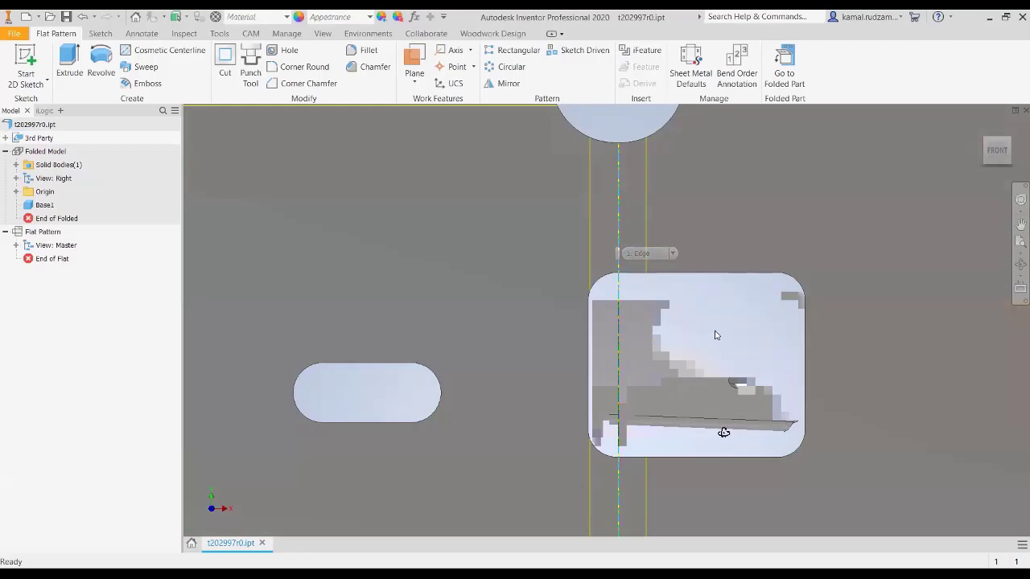
{"action": "left_click", "coordinate": [747, 328]}
{"action": "scroll", "coordinate": [746, 328], "scroll_direction": "down", "scroll_amount": 2}
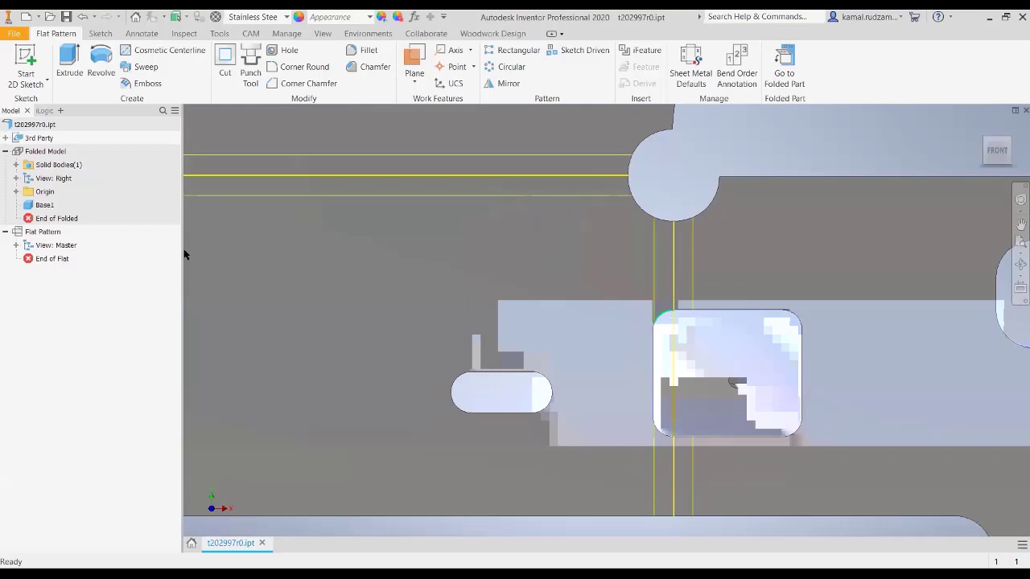
Step: Return to the folded model and examine the bends along the side flange and the small holed tab
{"action": "double_click", "coordinate": [45, 151]}
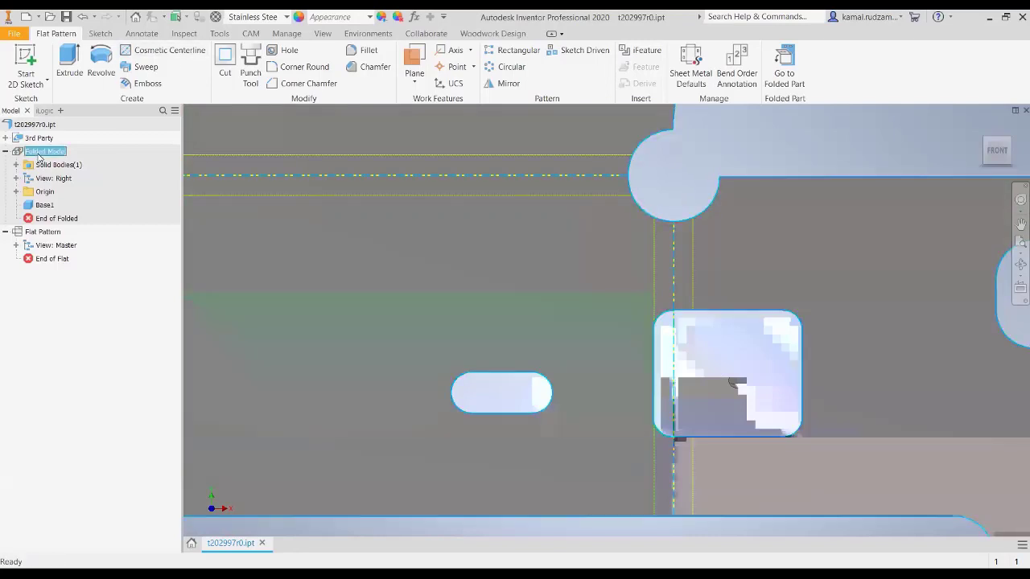
{"action": "middle_click_drag", "start_coordinate": [625, 337], "coordinate": [631, 286]}
{"action": "middle_click_drag", "start_coordinate": [607, 327], "coordinate": [563, 276], "text": "shift"}
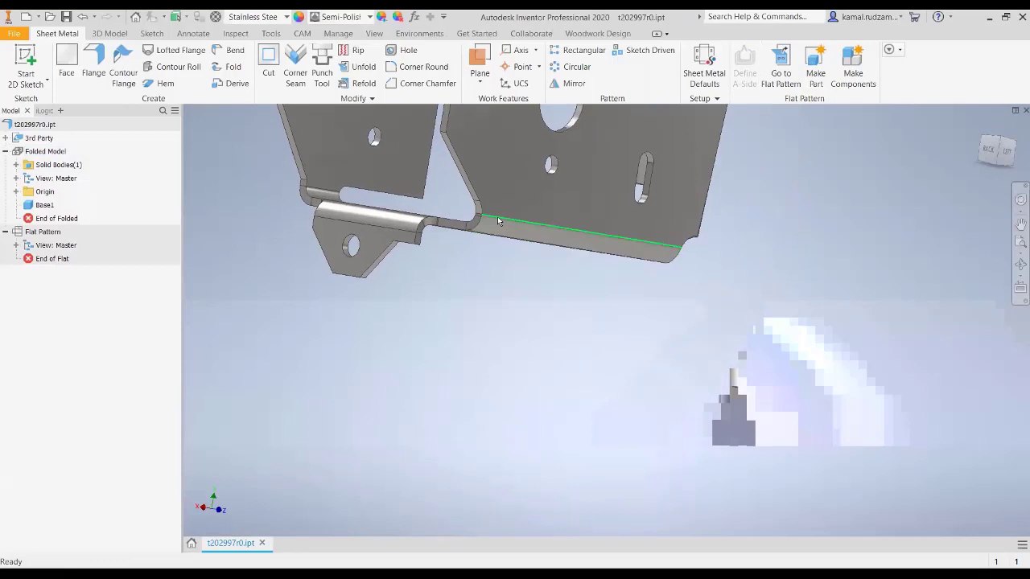
{"action": "middle_click_drag", "start_coordinate": [539, 208], "coordinate": [563, 223], "text": "shift"}
{"action": "middle_click_drag", "start_coordinate": [604, 179], "coordinate": [483, 145], "text": "shift"}
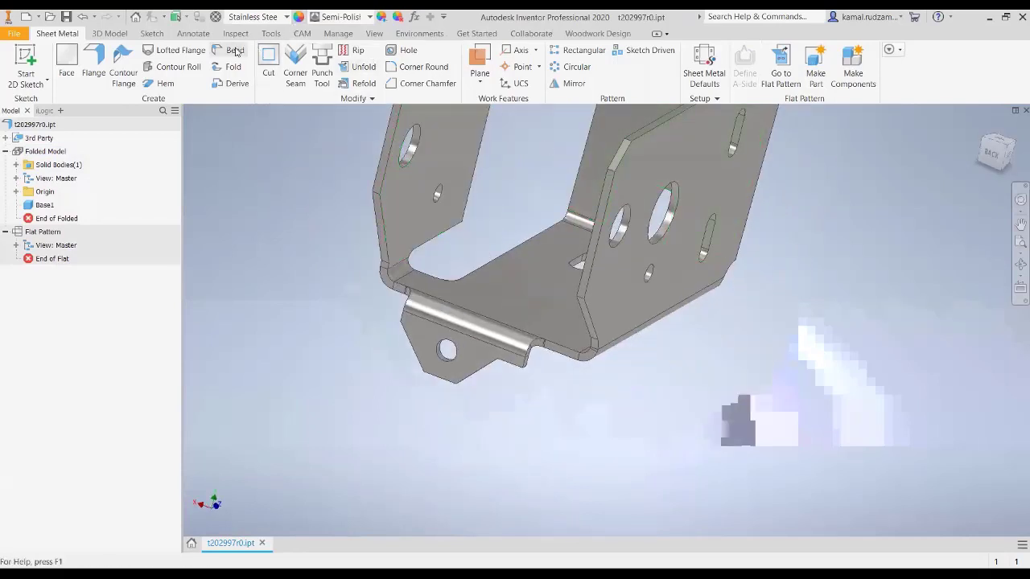
{"action": "left_click", "coordinate": [231, 51]}
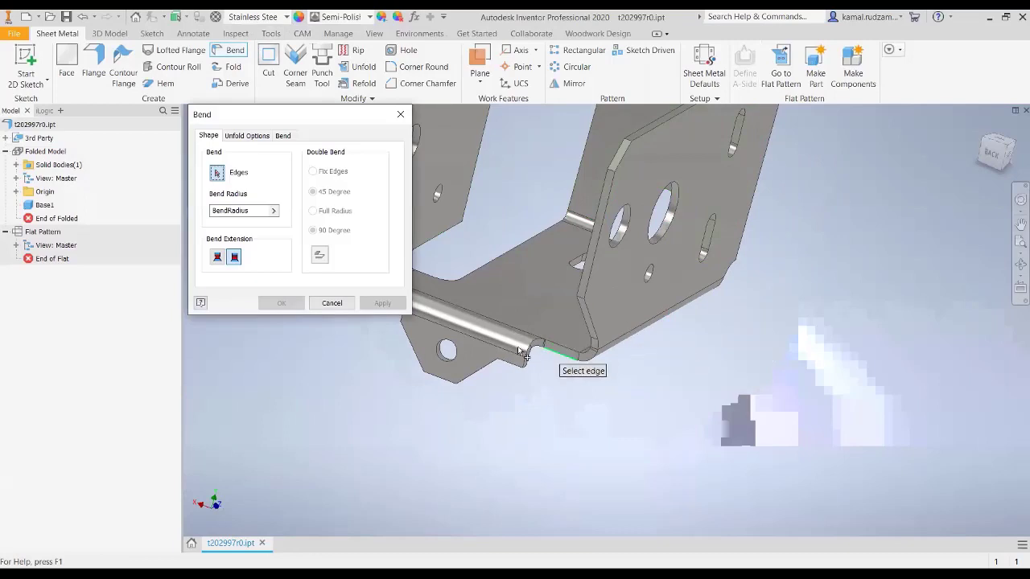
{"action": "middle_click_drag", "start_coordinate": [620, 295], "coordinate": [663, 179], "text": "shift"}
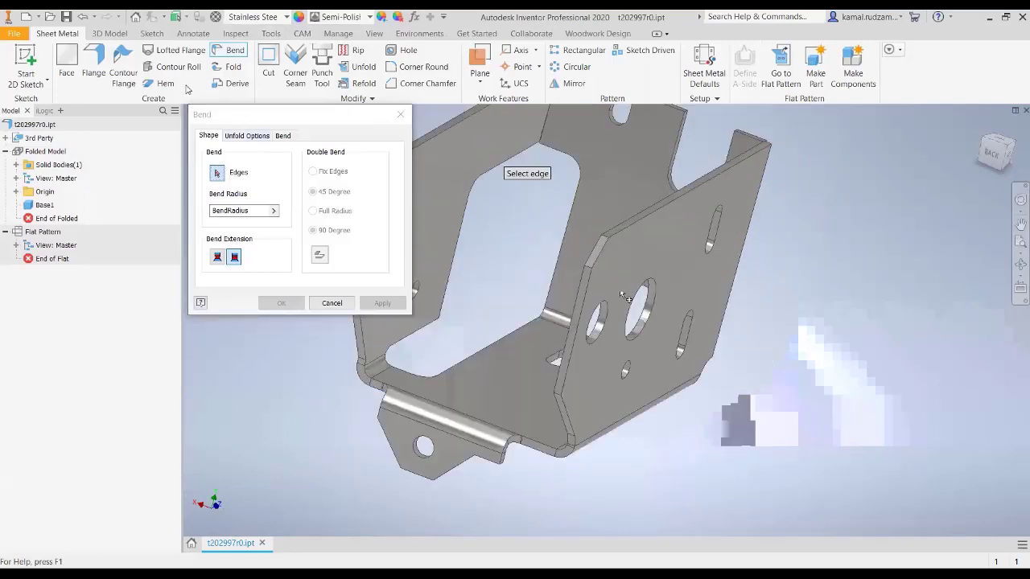
{"action": "left_click", "coordinate": [399, 114]}
Step: Measure the radius of the bend below the side flange with the holes, and the angle between that flange and the base
{"action": "left_click", "coordinate": [270, 34]}
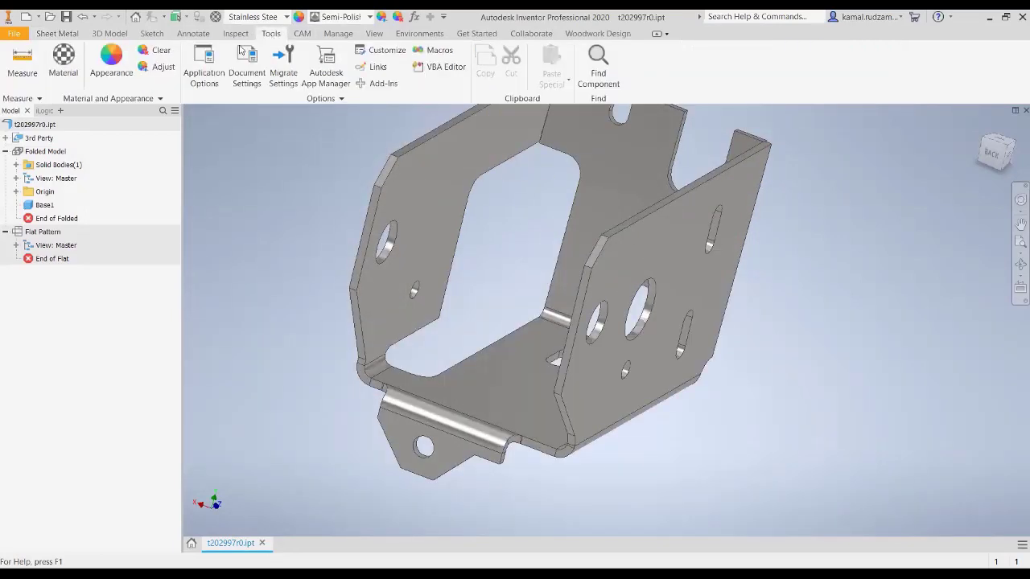
{"action": "left_click", "coordinate": [23, 61]}
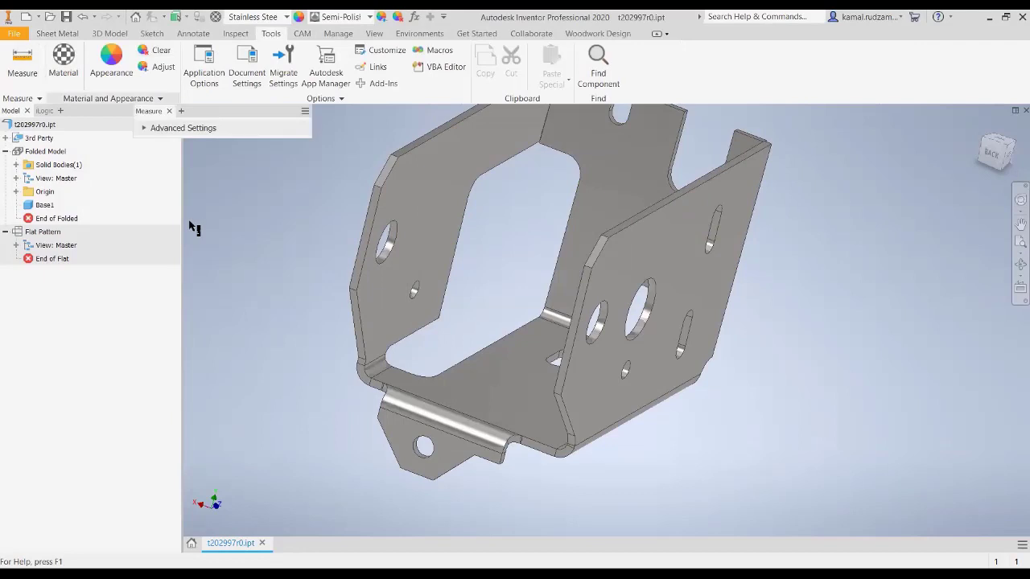
{"action": "left_click", "coordinate": [585, 450]}
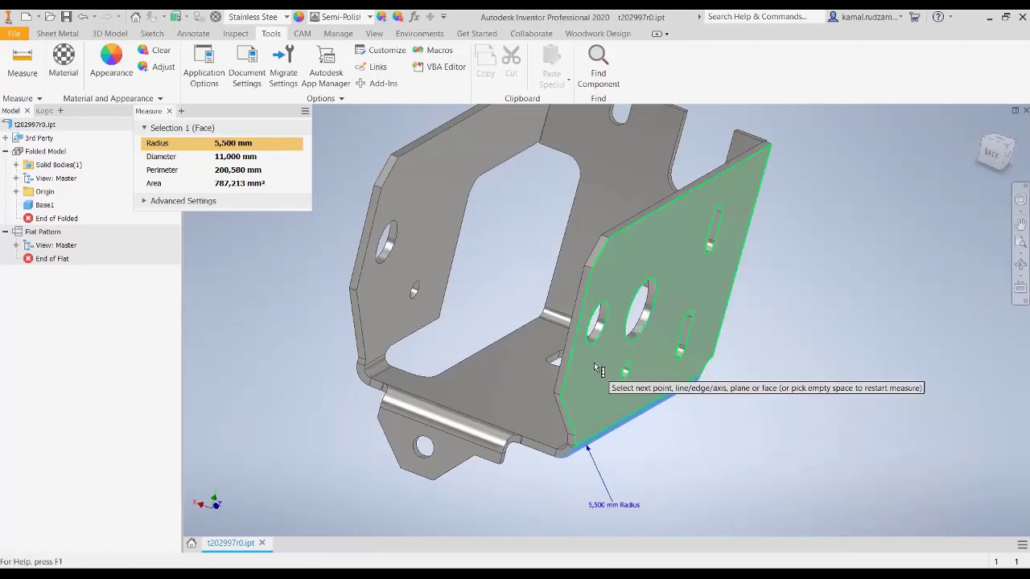
{"action": "left_click", "coordinate": [590, 440]}
{"action": "left_click", "coordinate": [656, 239]}
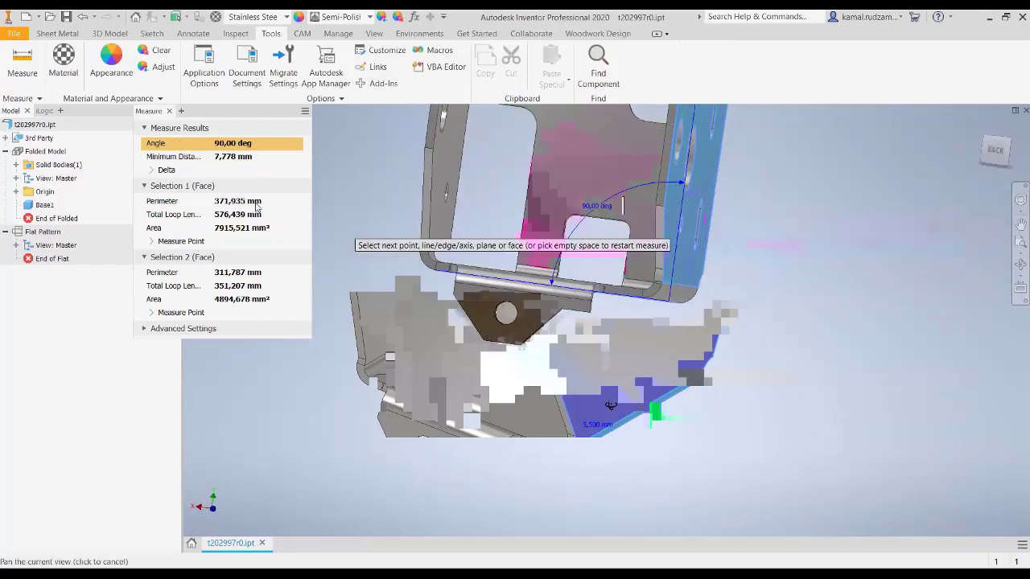
{"action": "key", "text": "Escape"}
{"action": "middle_click_drag", "start_coordinate": [653, 215], "coordinate": [761, 147]}
Step: Open the bracket's flat pattern and examine its overall outline, cutouts and bend lines
{"action": "double_click", "coordinate": [43, 231]}
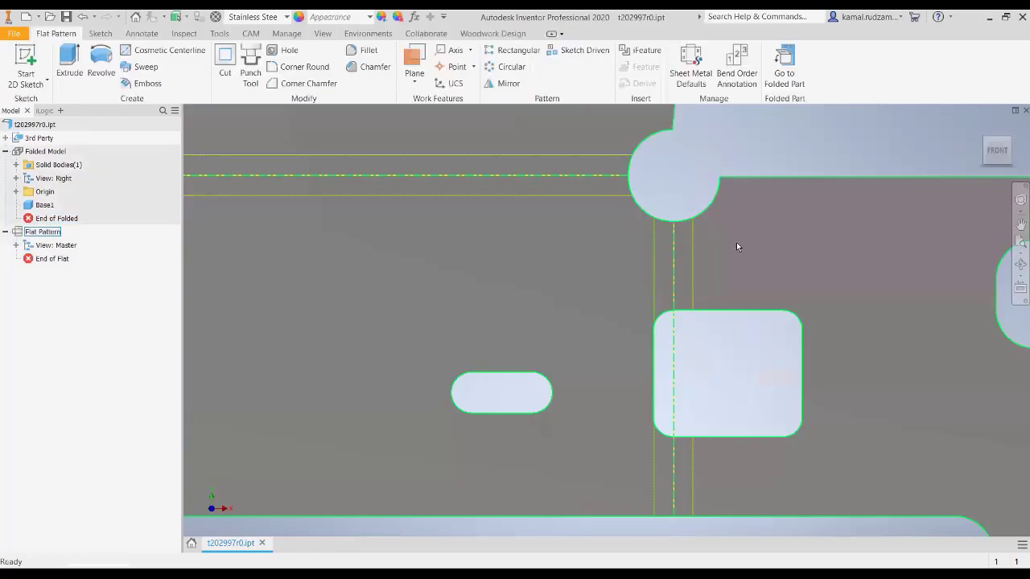
{"action": "scroll", "coordinate": [724, 249], "scroll_direction": "up", "scroll_amount": 5}
{"action": "scroll", "coordinate": [718, 251], "scroll_direction": "down", "scroll_amount": 5}
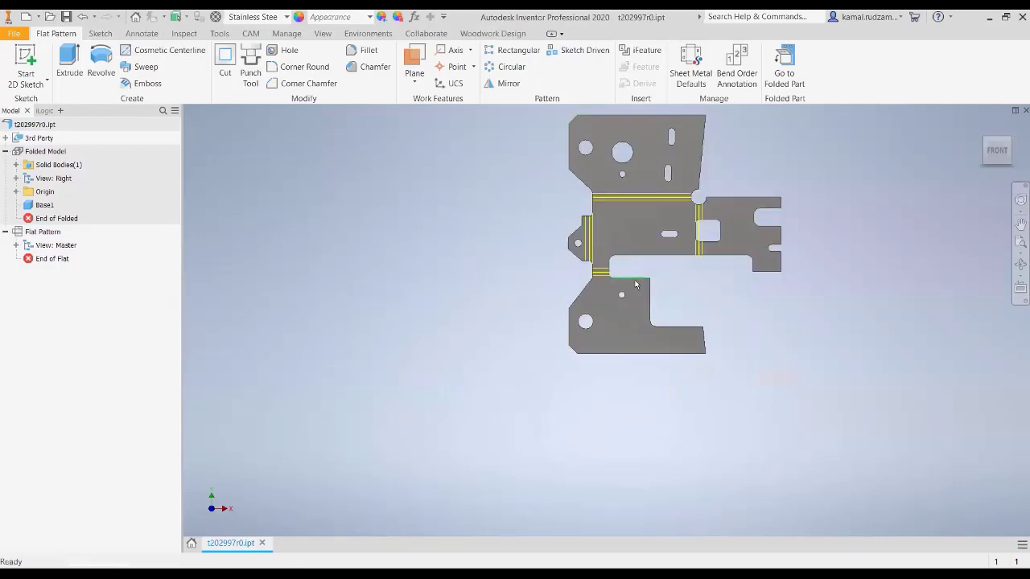
{"action": "middle_click_drag", "start_coordinate": [710, 257], "coordinate": [630, 310]}
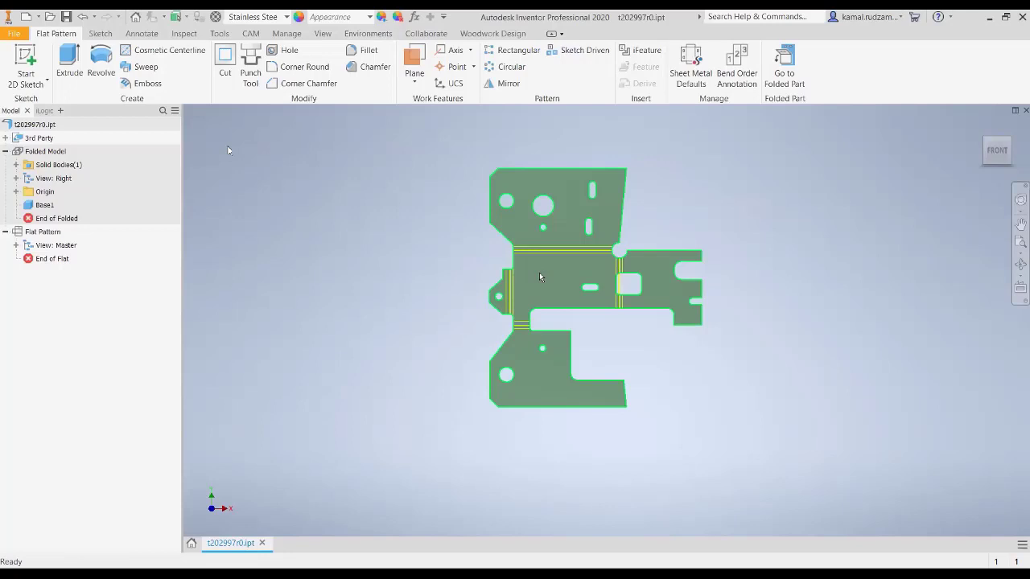
{"action": "mouse_move", "coordinate": [539, 277]}
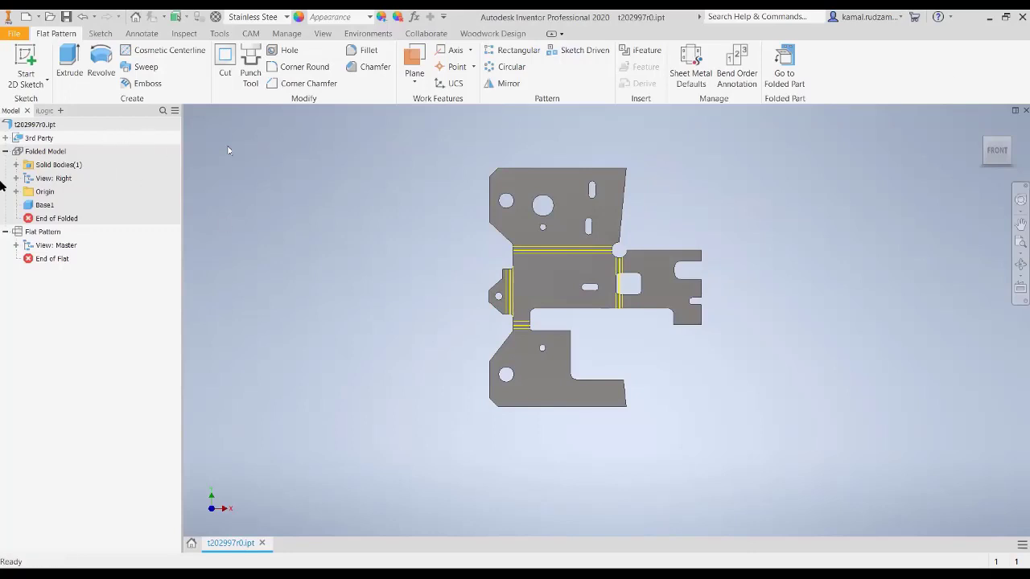
Step: Save the part t202997r0.ipt, agreeing to exit flat pattern edit mode
{"action": "left_click", "coordinate": [66, 17]}
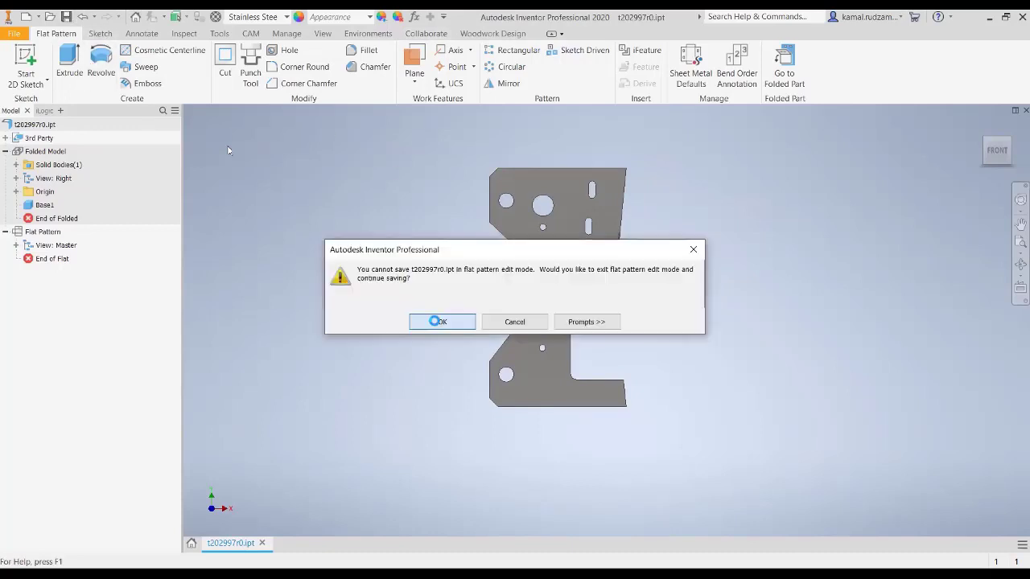
{"action": "left_click", "coordinate": [437, 321]}
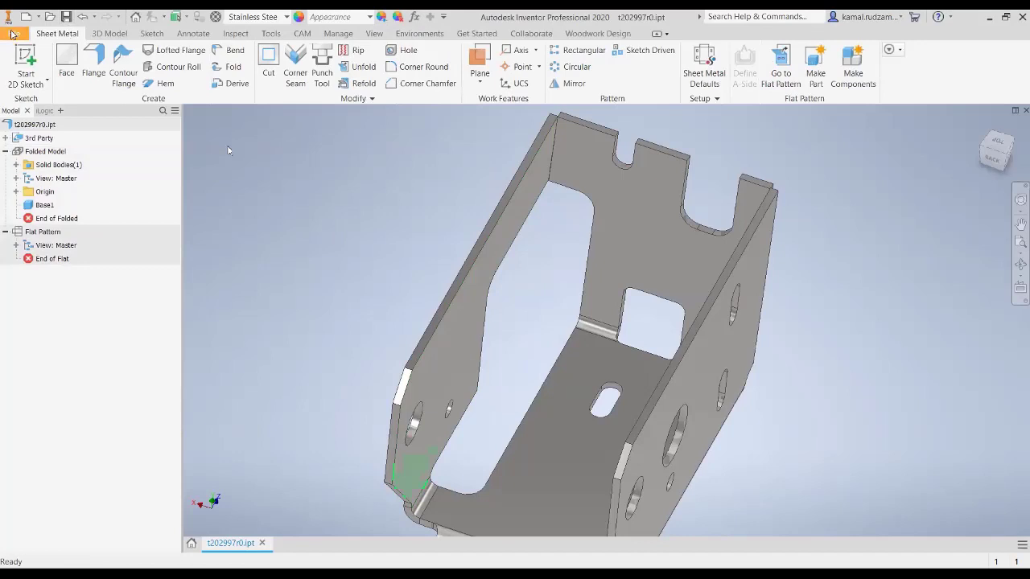
{"action": "right_click", "coordinate": [44, 232]}
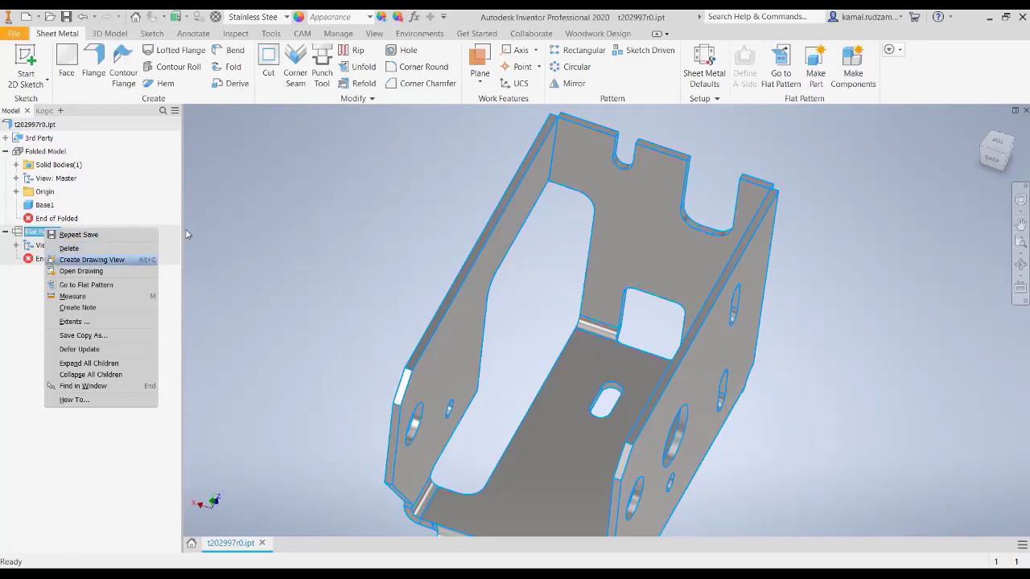
{"action": "key", "text": "Escape"}
{"action": "right_click", "coordinate": [38, 125]}
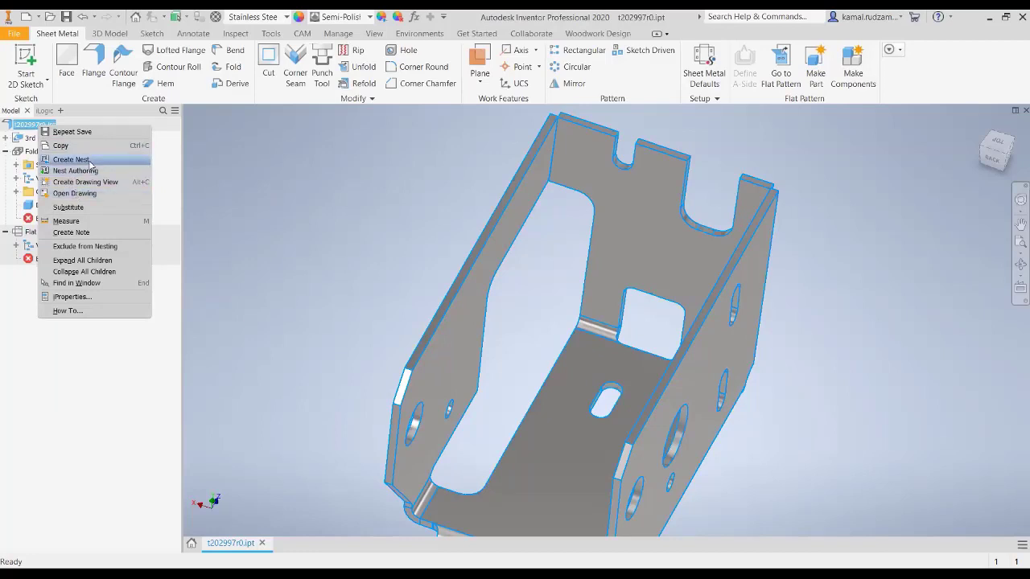
{"action": "left_click", "coordinate": [72, 159]}
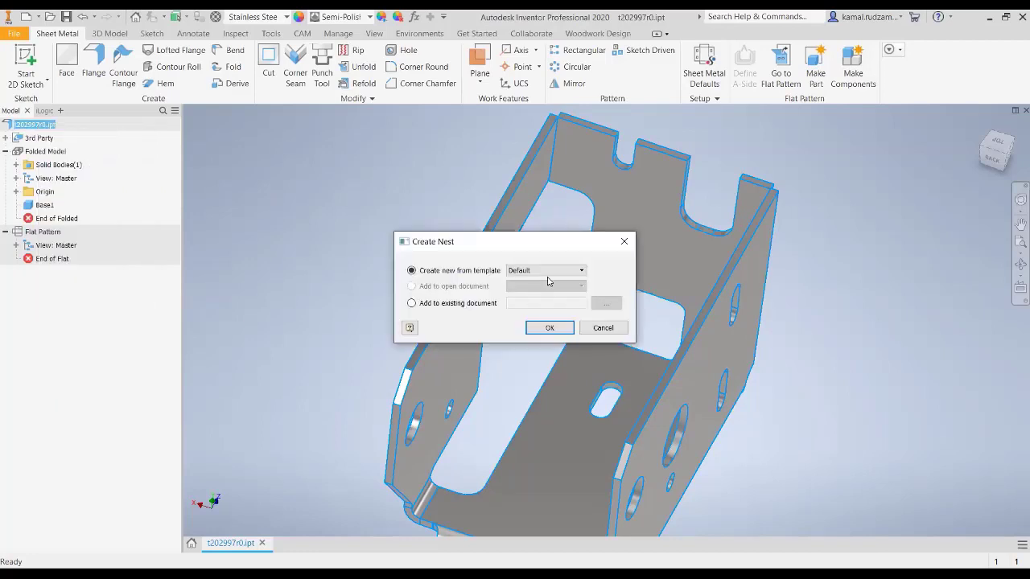
{"action": "left_click", "coordinate": [552, 271]}
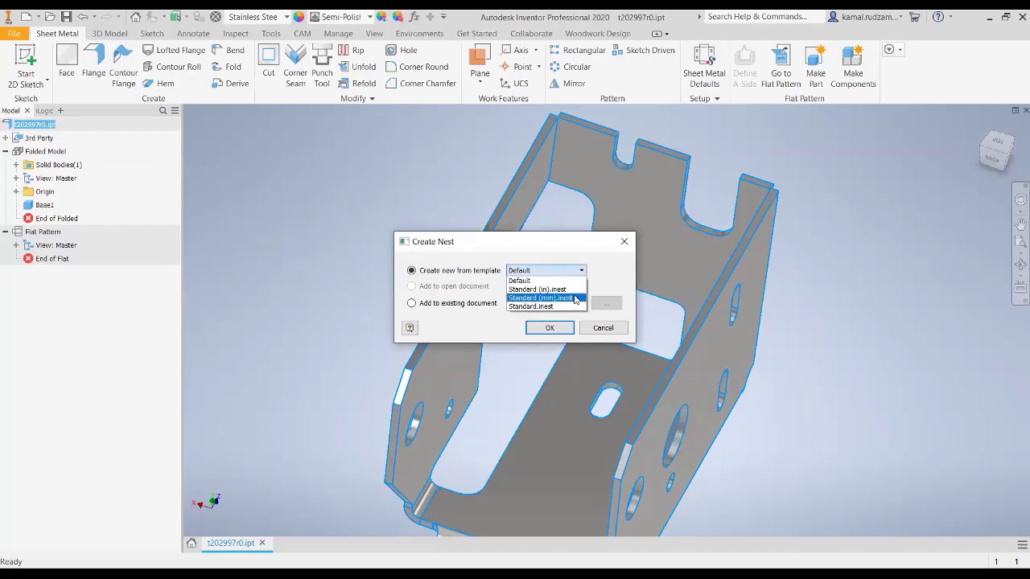
{"action": "left_click", "coordinate": [576, 298]}
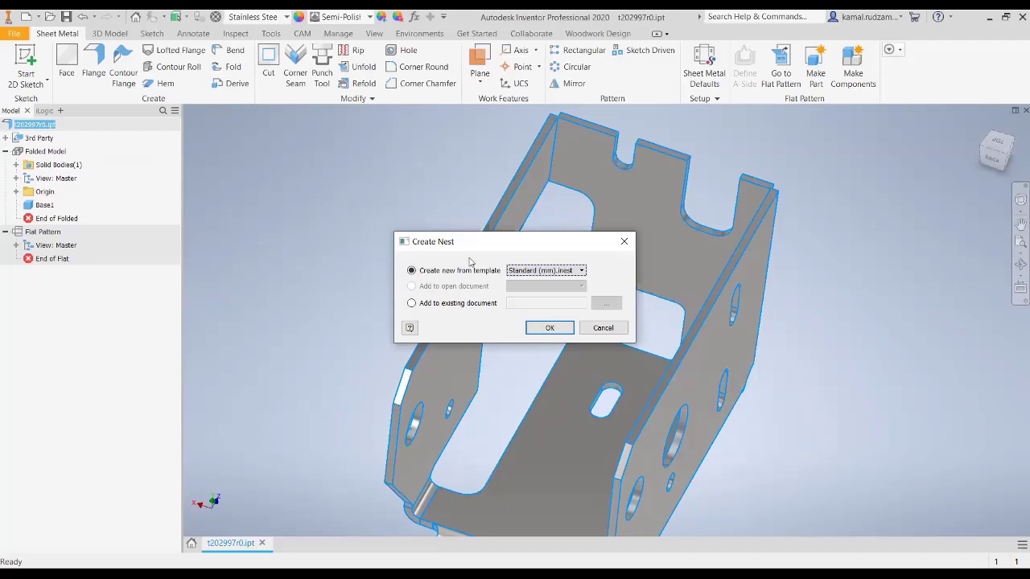
{"action": "left_click", "coordinate": [628, 247]}
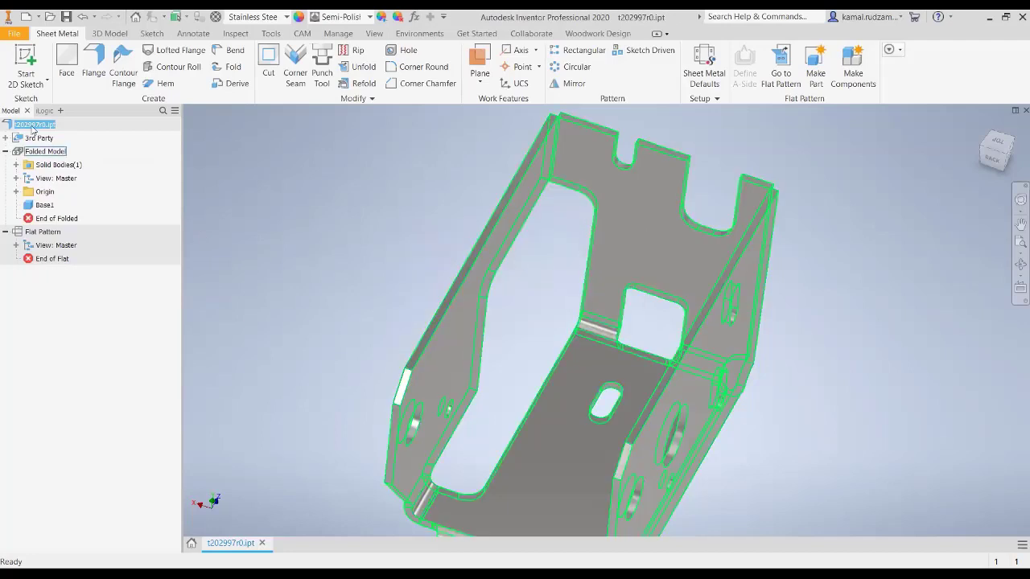
Step: Create a new nest from the part t202997r0 using the Standard (mm).inest template
{"action": "right_click", "coordinate": [32, 125]}
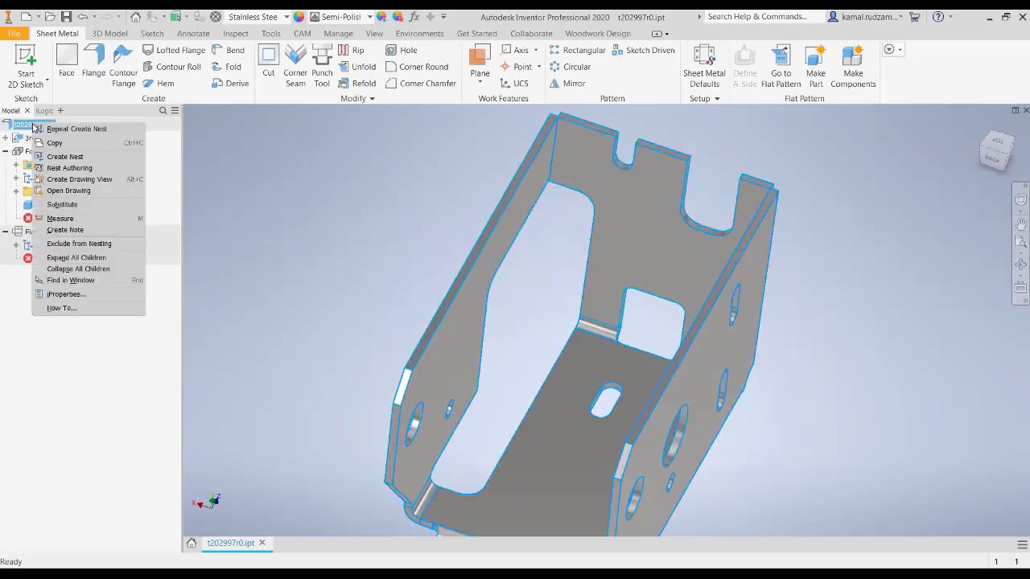
{"action": "left_click", "coordinate": [65, 156]}
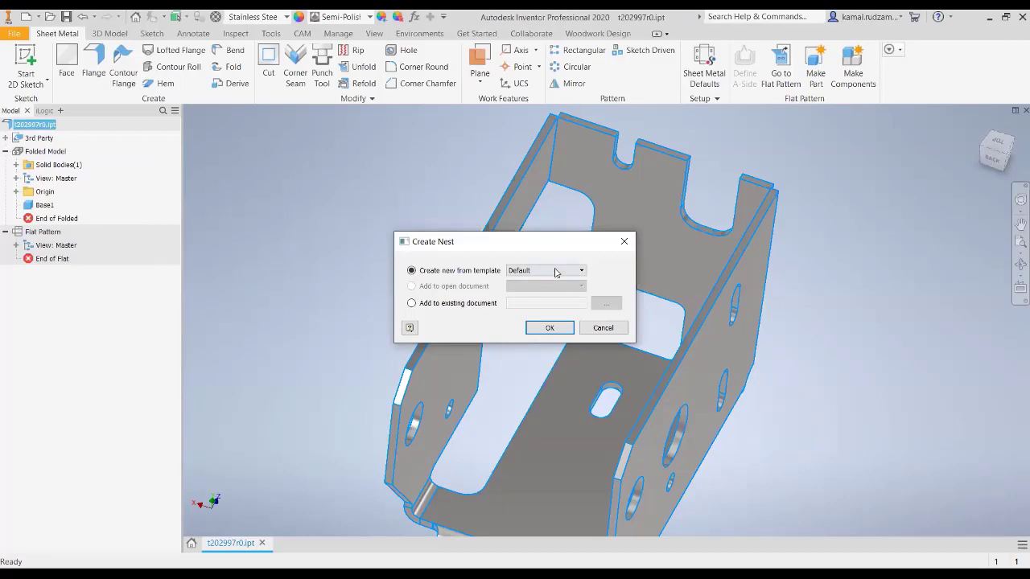
{"action": "left_click", "coordinate": [555, 273]}
{"action": "left_click", "coordinate": [552, 300]}
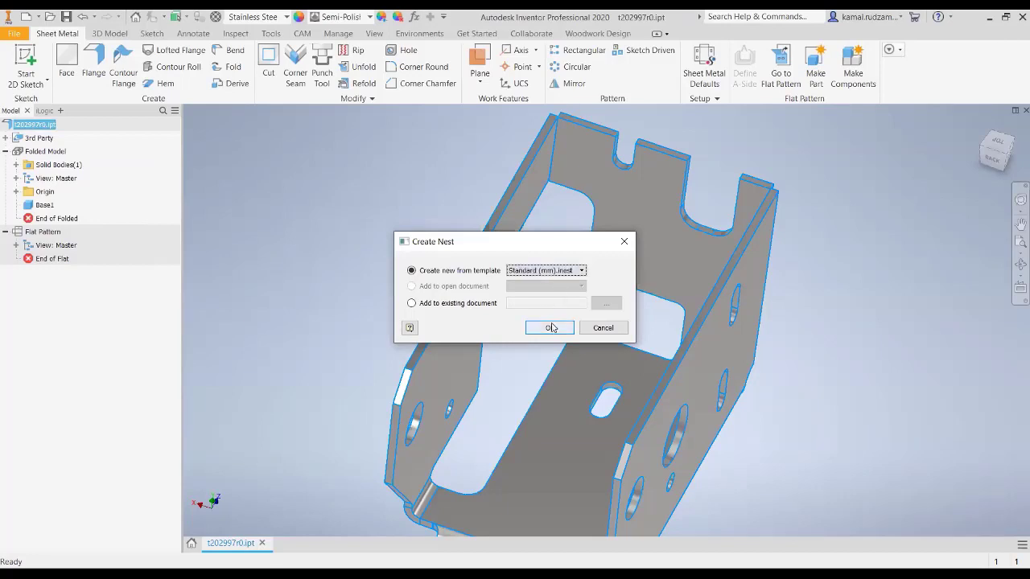
{"action": "left_click", "coordinate": [552, 327]}
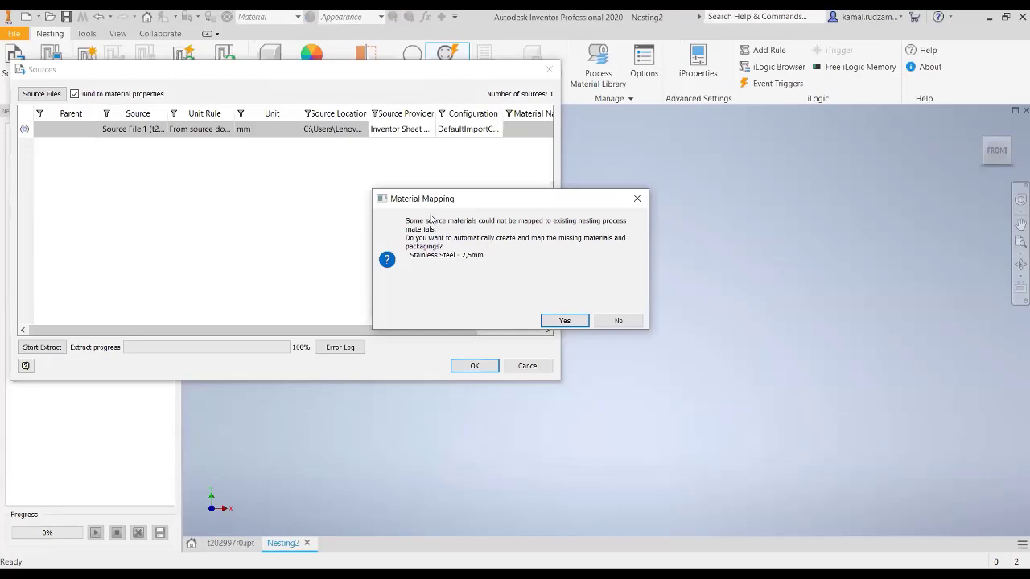
Step: Automatically create and map the missing Stainless Steel - 2,5mm material and packaging, review the source's details and accept the sources
{"action": "left_click", "coordinate": [563, 320]}
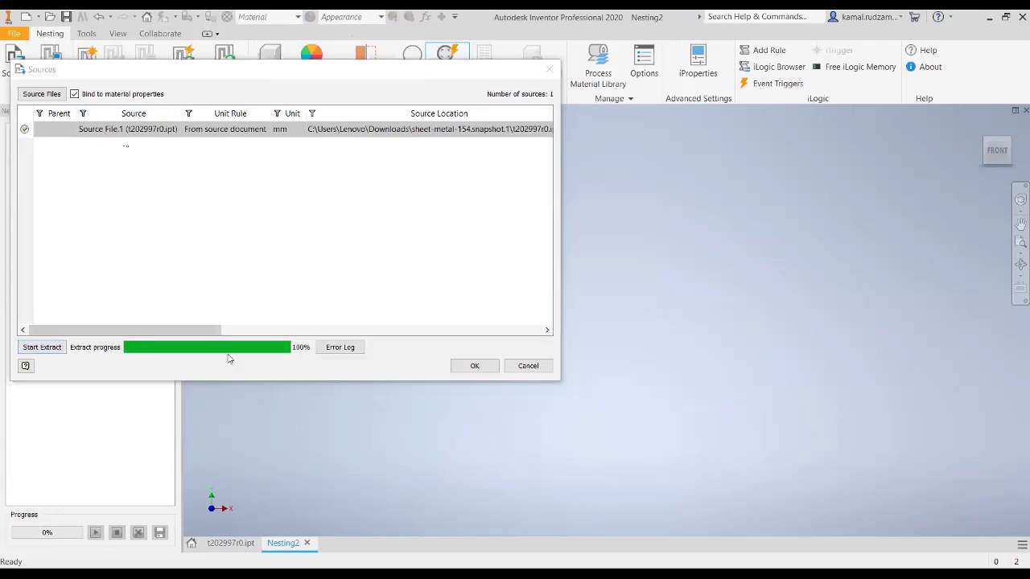
{"action": "left_click_drag", "start_coordinate": [200, 332], "coordinate": [537, 331]}
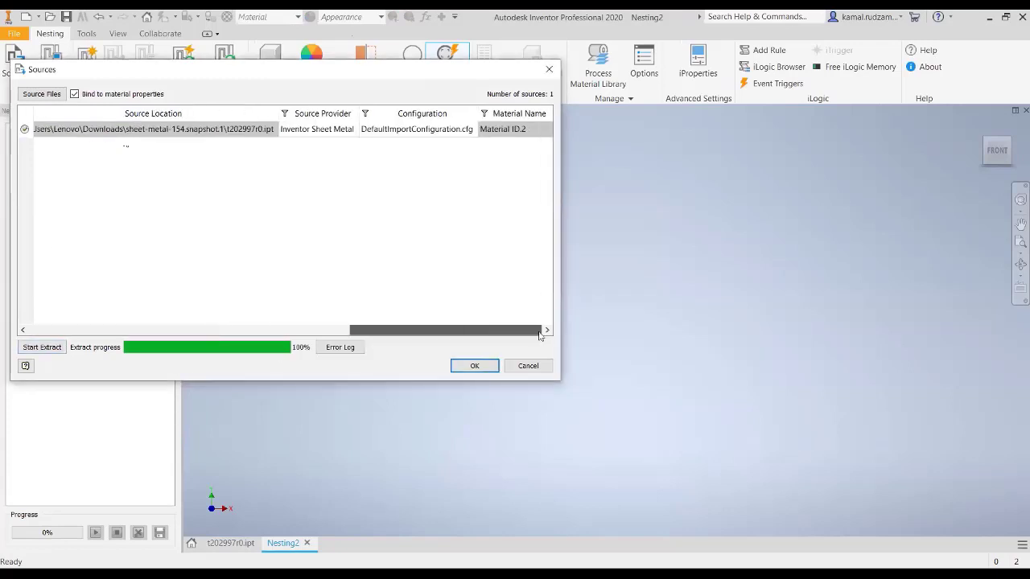
{"action": "left_click_drag", "start_coordinate": [461, 332], "coordinate": [131, 319]}
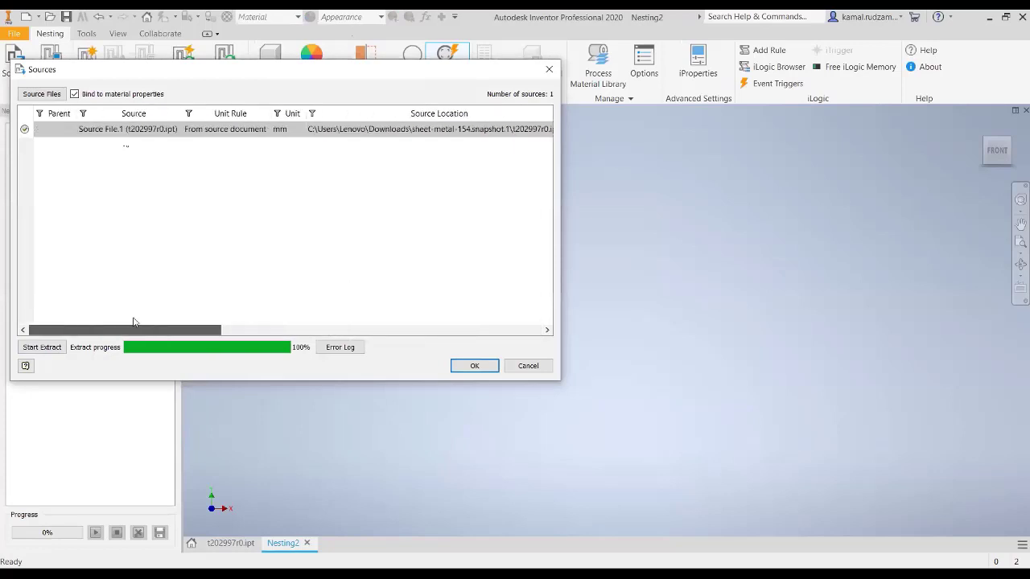
{"action": "left_click", "coordinate": [475, 366]}
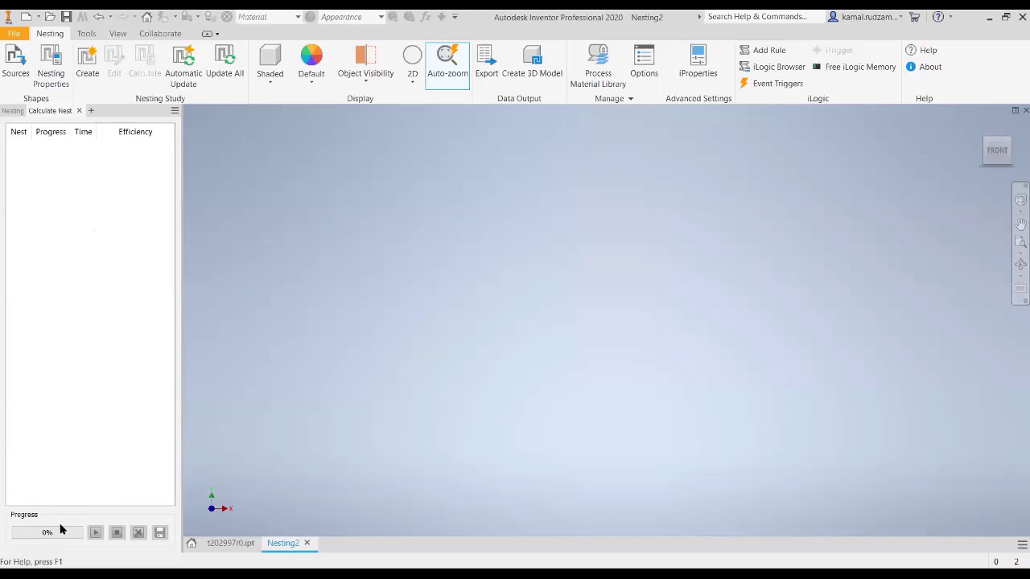
Step: Create an automatically calculated nesting study for the t202997r0 shape on the stainless steel packaging, with the corner position set to Lower left
{"action": "left_click", "coordinate": [86, 63]}
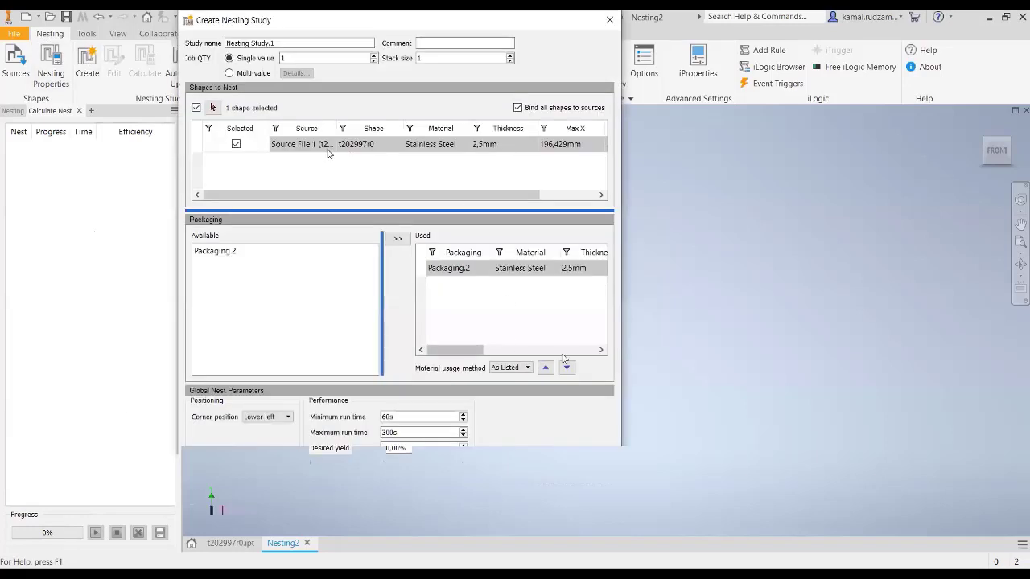
{"action": "left_click_drag", "start_coordinate": [455, 351], "coordinate": [427, 323]}
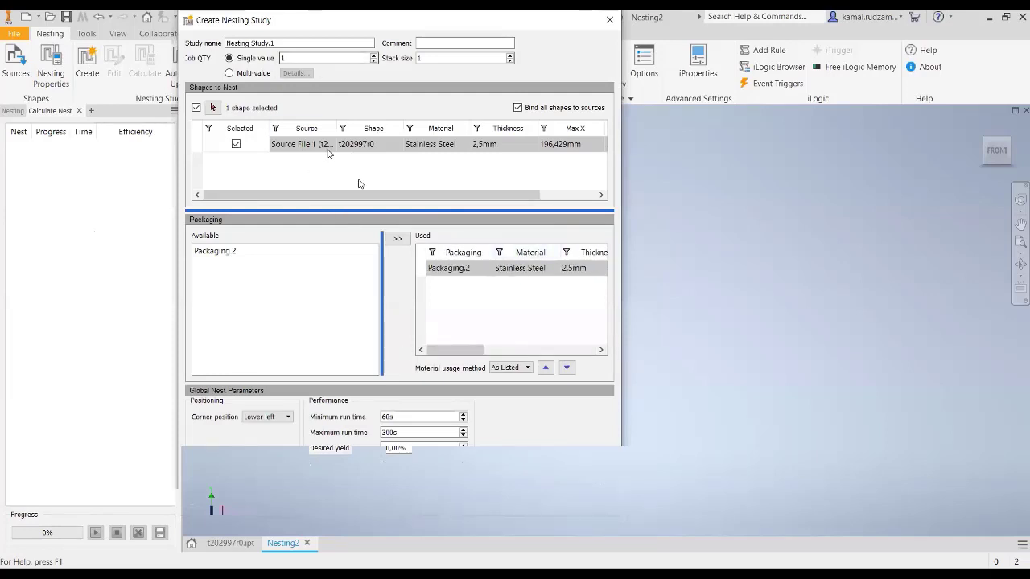
{"action": "left_click_drag", "start_coordinate": [362, 200], "coordinate": [458, 168]}
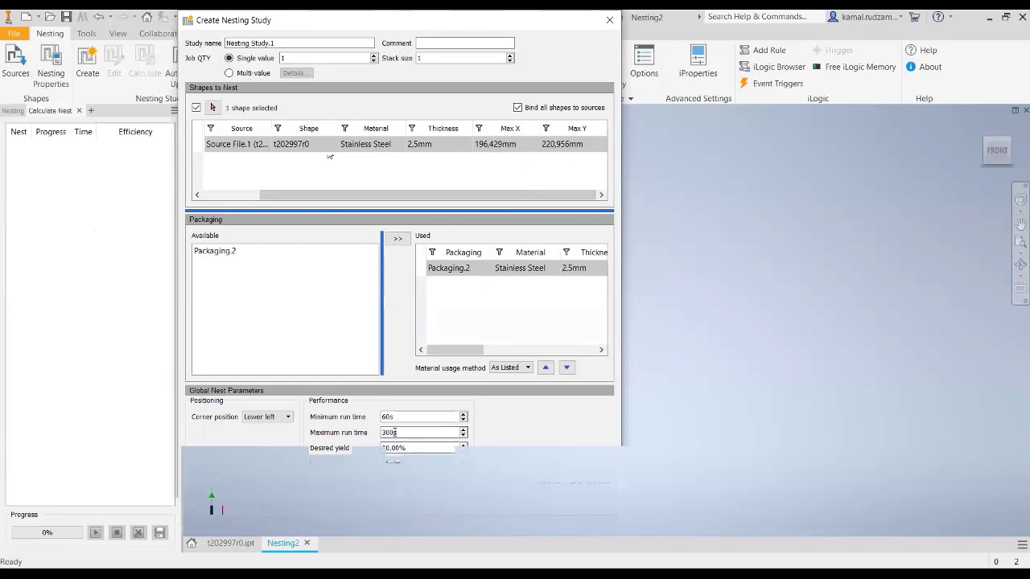
{"action": "left_click", "coordinate": [259, 419]}
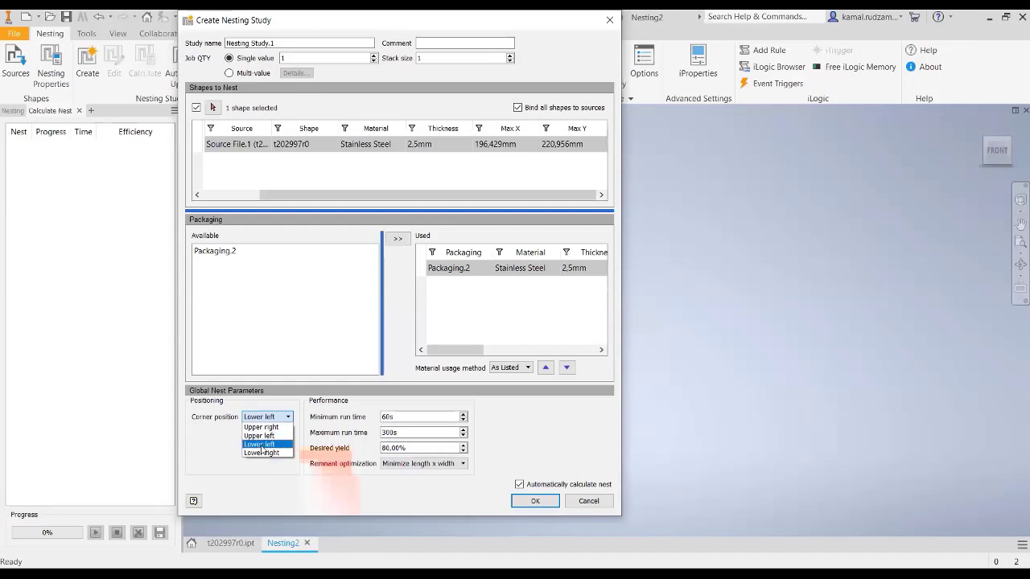
{"action": "mouse_move", "coordinate": [262, 448]}
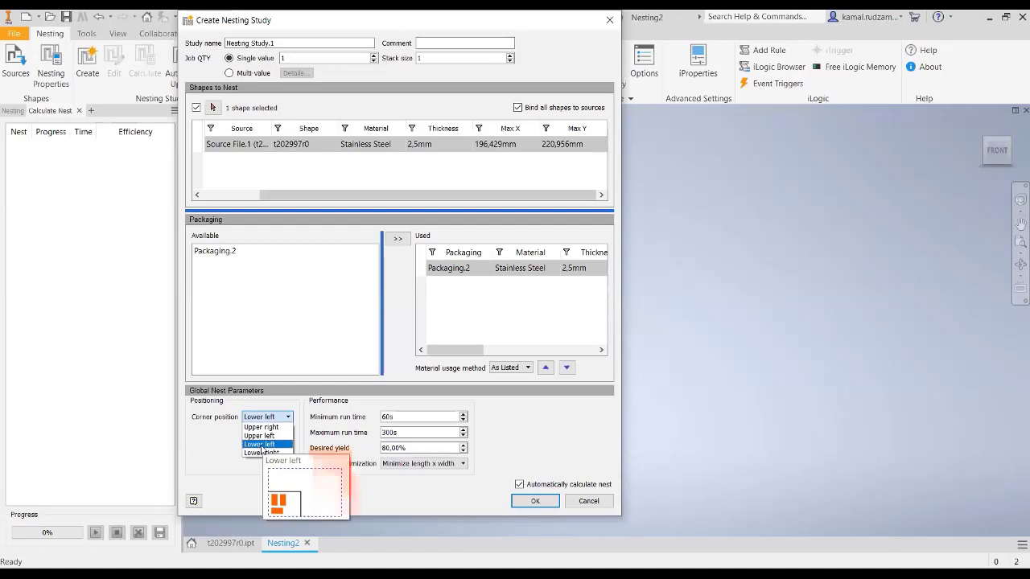
{"action": "left_click", "coordinate": [262, 445]}
{"action": "left_click", "coordinate": [551, 502]}
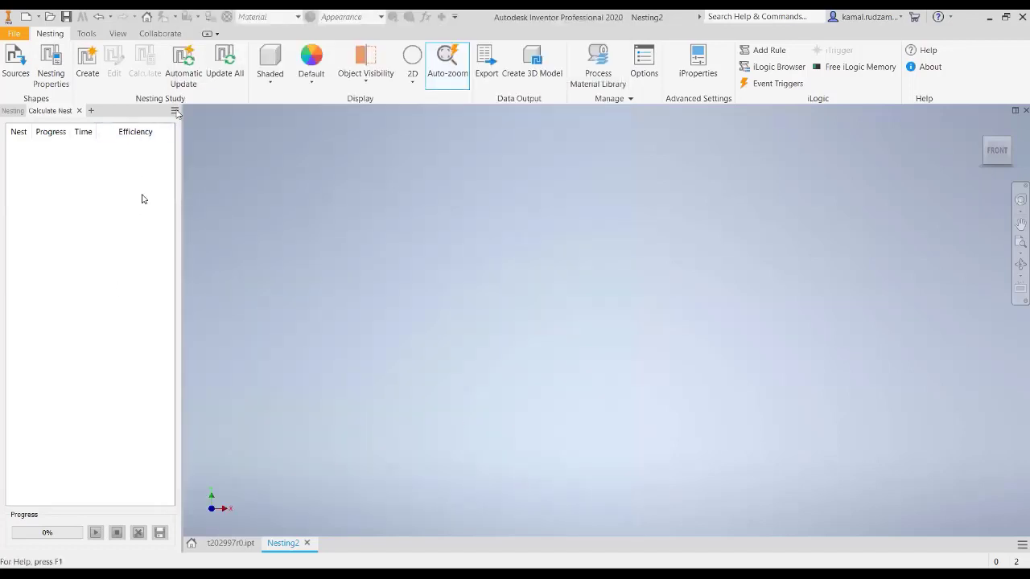
Step: Update all nesting studies and examine the nest summary and the bracket's placement on the sheet
{"action": "left_click", "coordinate": [218, 65]}
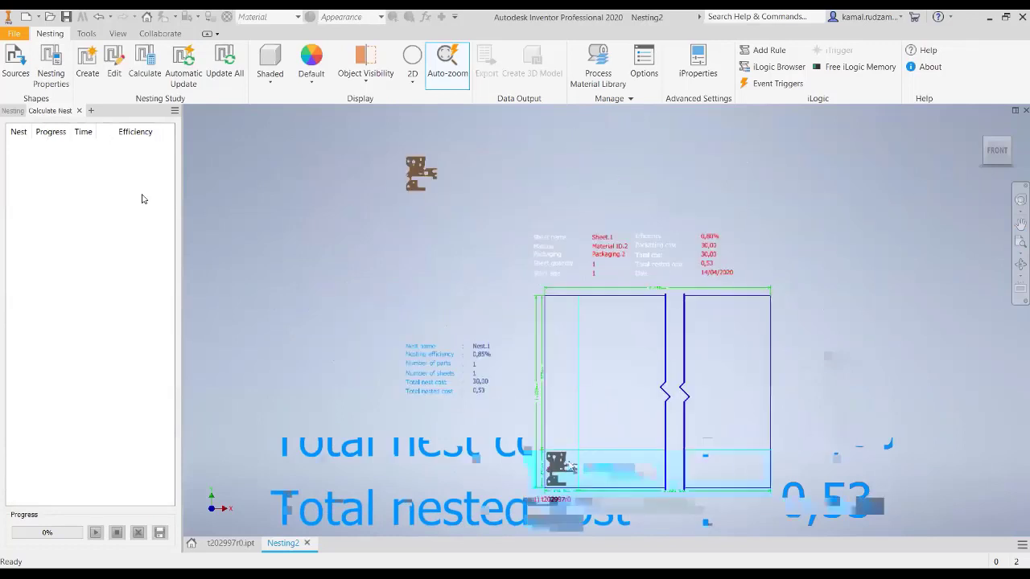
{"action": "scroll", "coordinate": [397, 356], "scroll_direction": "up", "scroll_amount": 3}
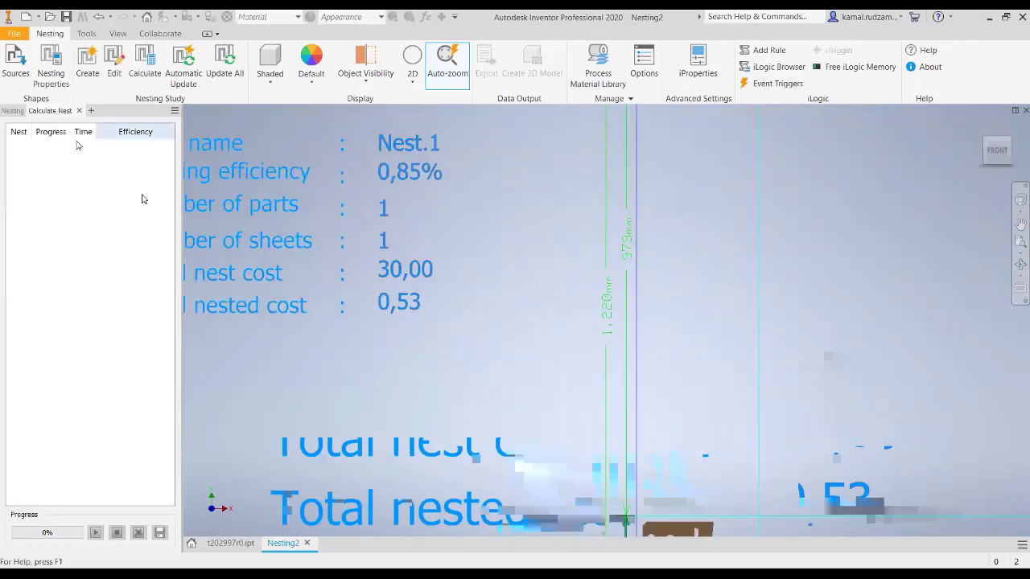
{"action": "scroll", "coordinate": [573, 357], "scroll_direction": "down", "scroll_amount": 3}
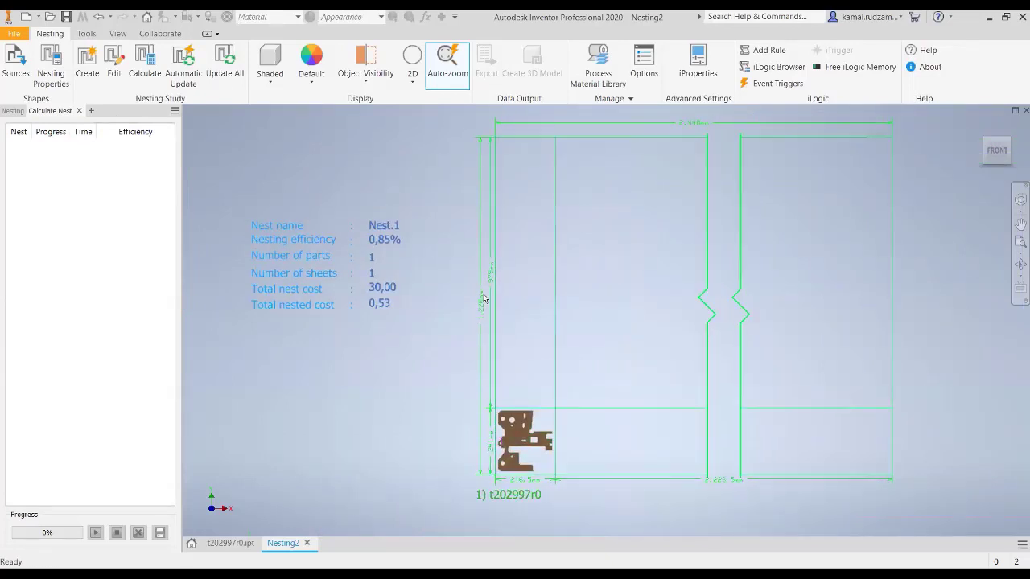
Step: Examine the nest layout, the t202997r0 source shape and the sheet listed in the nesting browser
{"action": "scroll", "coordinate": [479, 318], "scroll_direction": "down", "scroll_amount": 4}
{"action": "scroll", "coordinate": [474, 313], "scroll_direction": "up", "scroll_amount": 6}
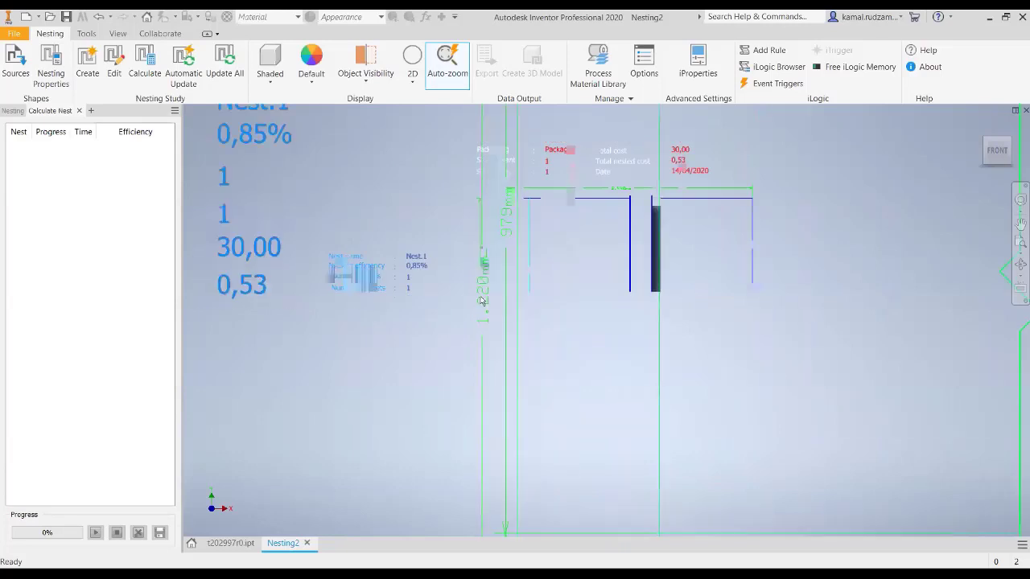
{"action": "scroll", "coordinate": [449, 292], "scroll_direction": "down", "scroll_amount": 3}
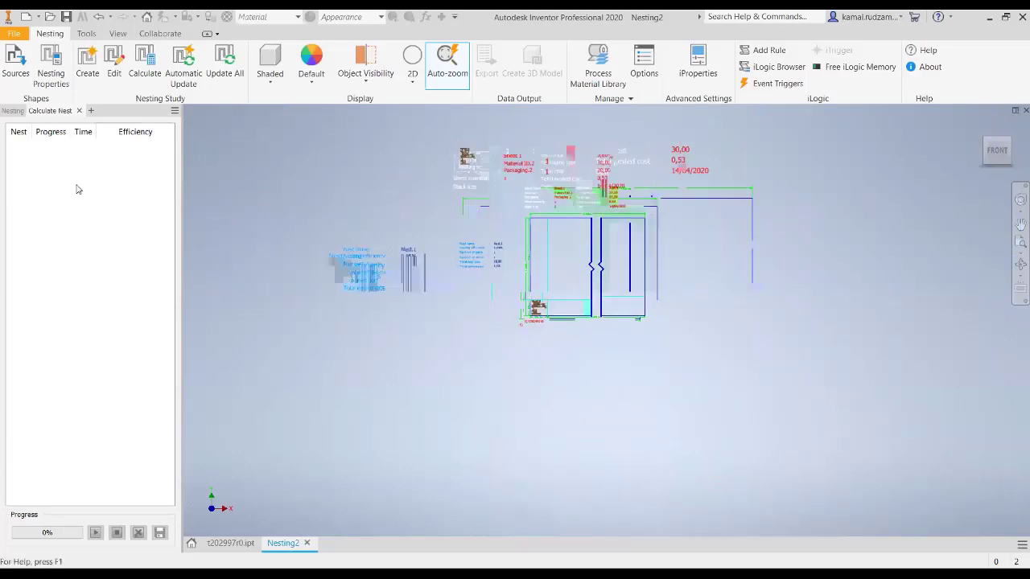
{"action": "left_click", "coordinate": [12, 111]}
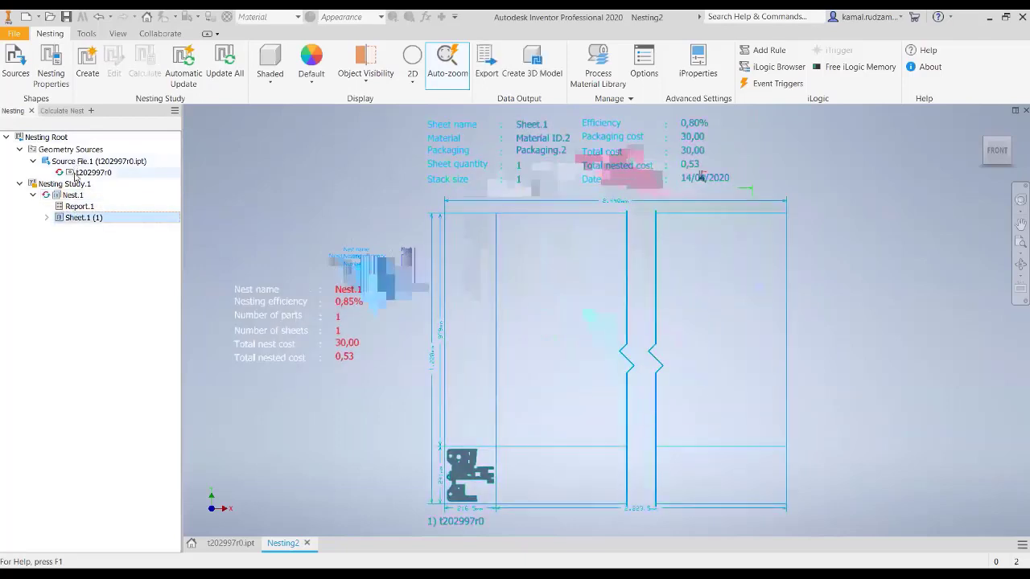
{"action": "left_click", "coordinate": [76, 173]}
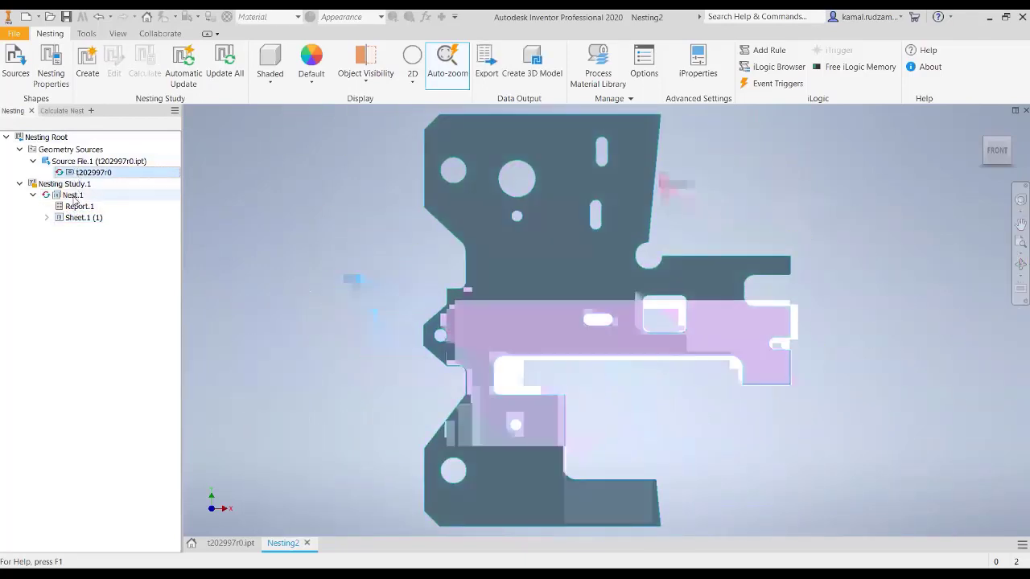
{"action": "left_click", "coordinate": [75, 218]}
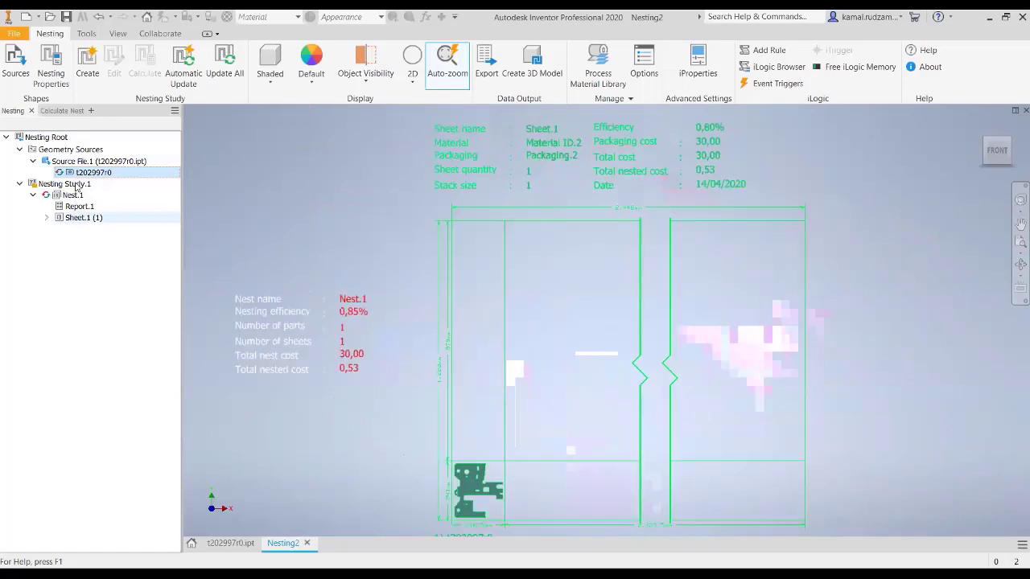
Step: Recalculate Nest.1 of Nesting Study.1
{"action": "left_click", "coordinate": [76, 185]}
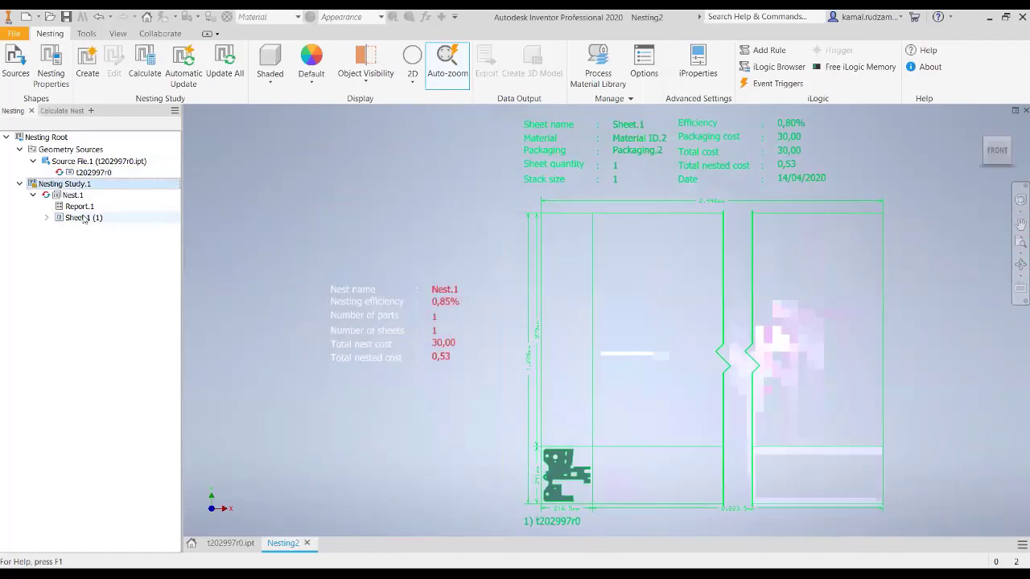
{"action": "right_click", "coordinate": [83, 219]}
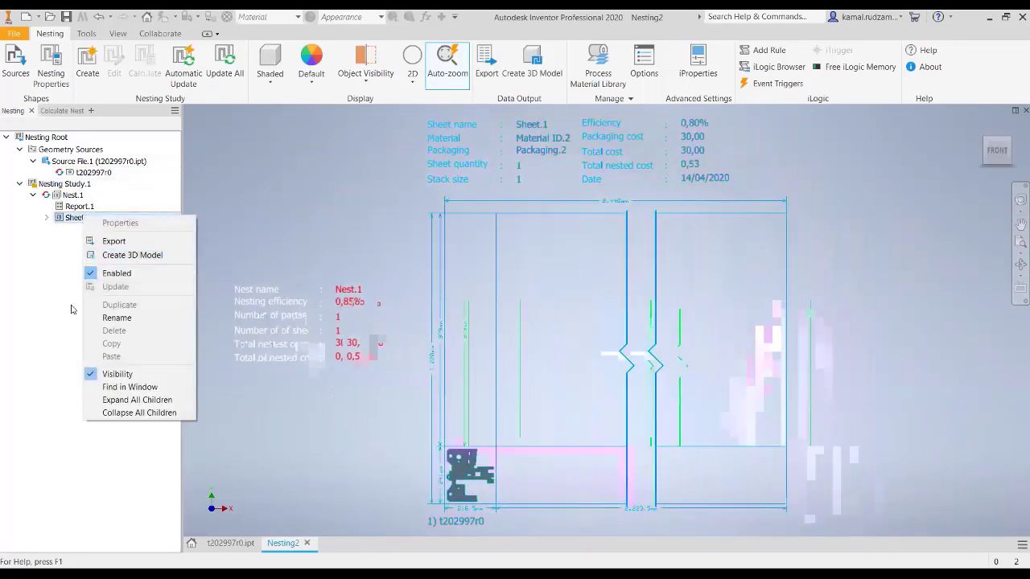
{"action": "left_click", "coordinate": [66, 222]}
{"action": "left_click", "coordinate": [72, 194]}
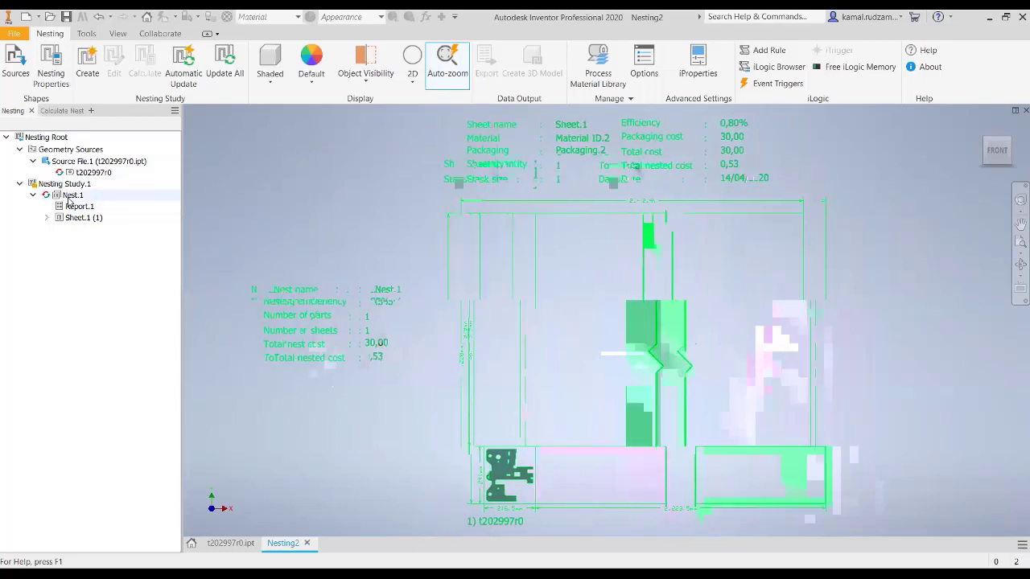
{"action": "right_click", "coordinate": [71, 196]}
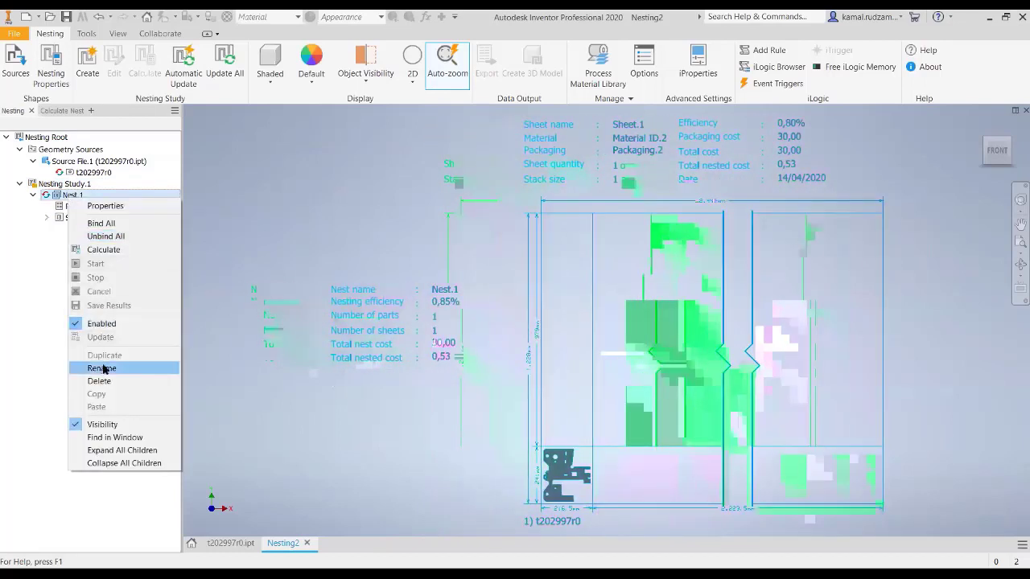
{"action": "left_click", "coordinate": [160, 250]}
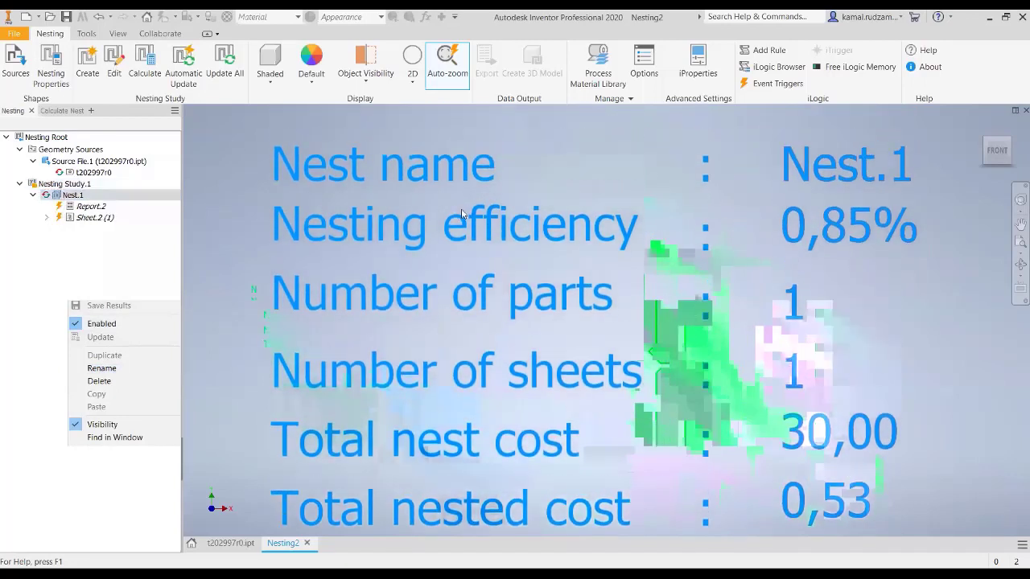
Step: Edit Nest.1 and set the quantity of the t202997r0 shape to 35
{"action": "left_click", "coordinate": [114, 66]}
{"action": "left_click", "coordinate": [513, 328]}
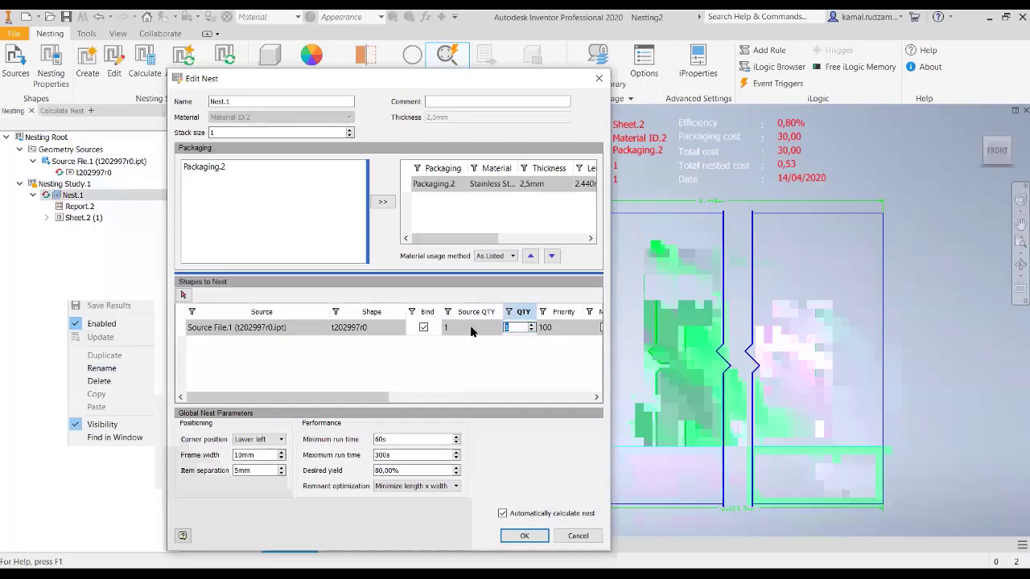
{"action": "type", "text": "5"}
{"action": "key", "text": "BackSpace"}
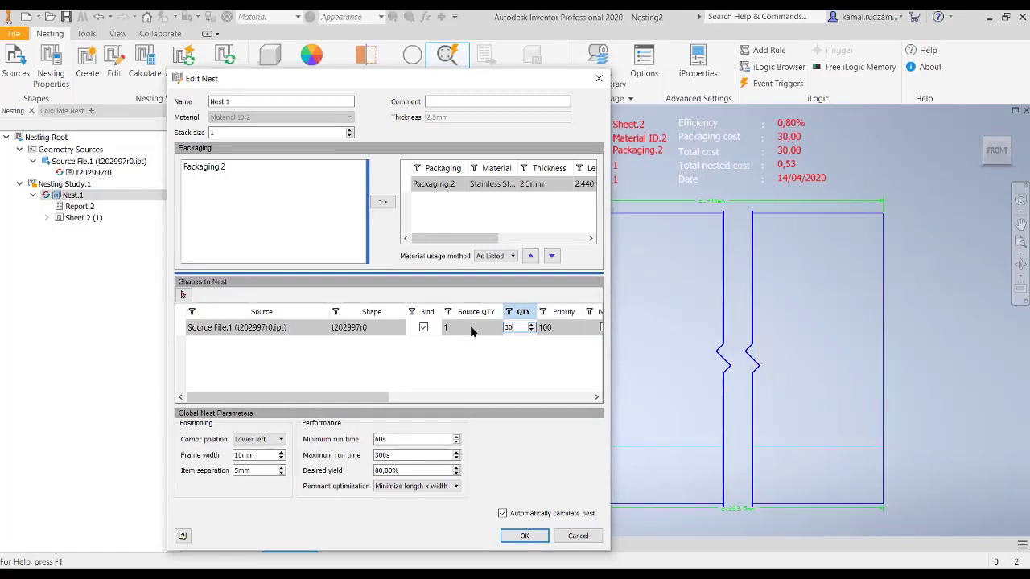
{"action": "type", "text": "35"}
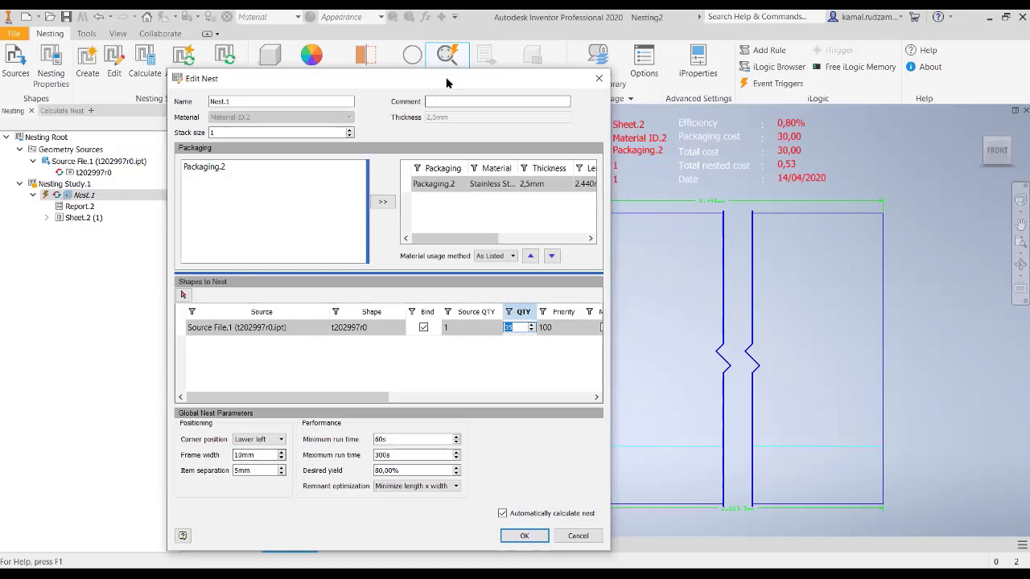
Step: Compare the frame width and item separation with the placed bracket, and enable Pre-Kit for the t202997r0 shape
{"action": "left_click_drag", "start_coordinate": [447, 79], "coordinate": [282, 44]}
{"action": "scroll", "coordinate": [534, 489], "scroll_direction": "up", "scroll_amount": 8}
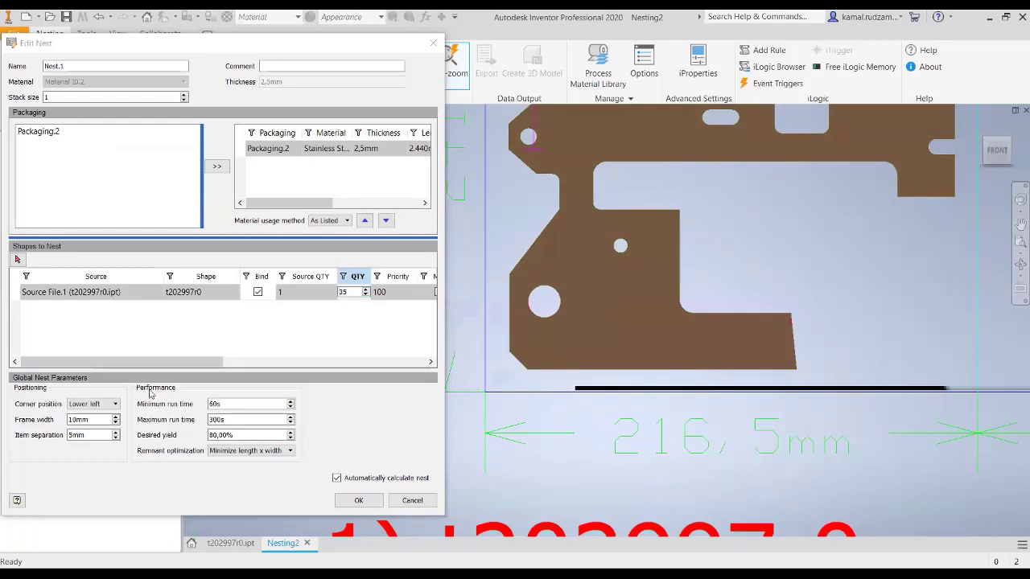
{"action": "left_click", "coordinate": [98, 419]}
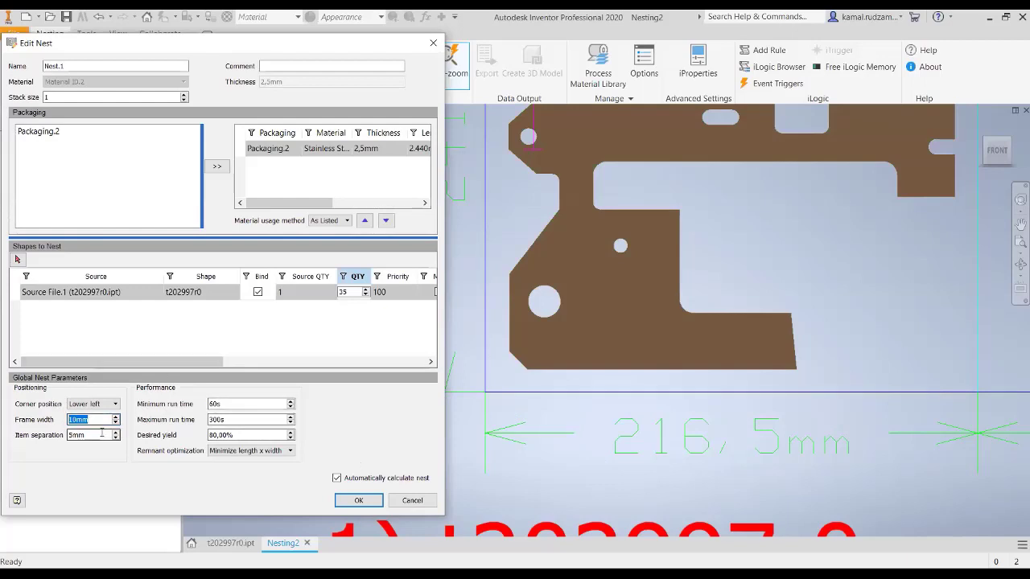
{"action": "key", "text": "Tab"}
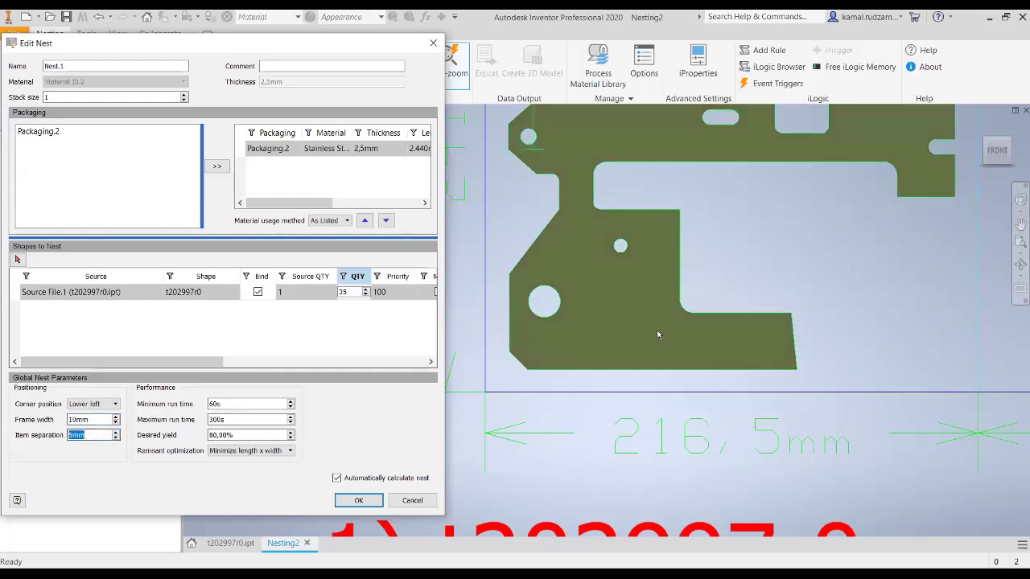
{"action": "scroll", "coordinate": [657, 331], "scroll_direction": "down", "scroll_amount": 5}
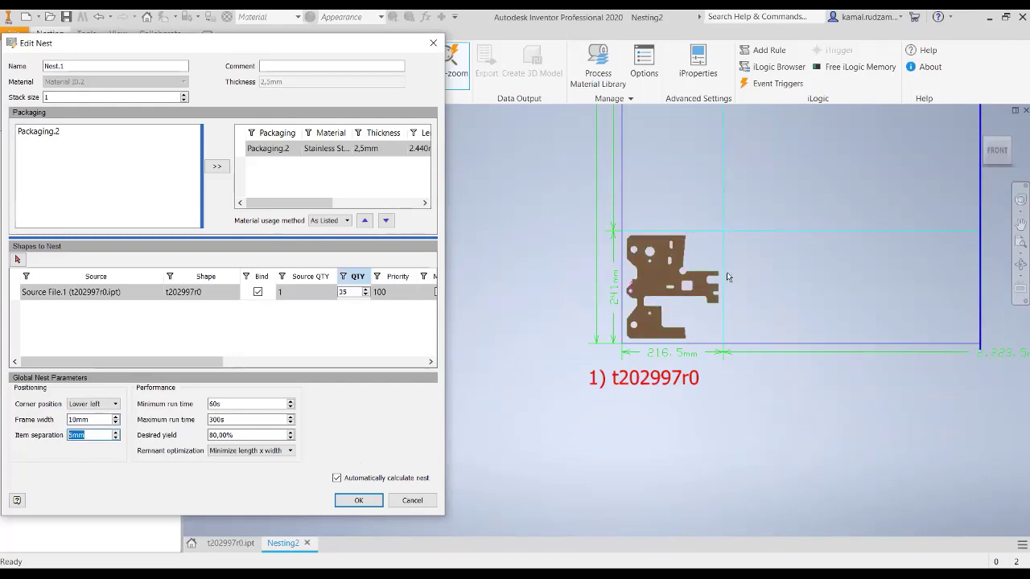
{"action": "left_click_drag", "start_coordinate": [205, 361], "coordinate": [319, 361]}
{"action": "left_click", "coordinate": [231, 298]}
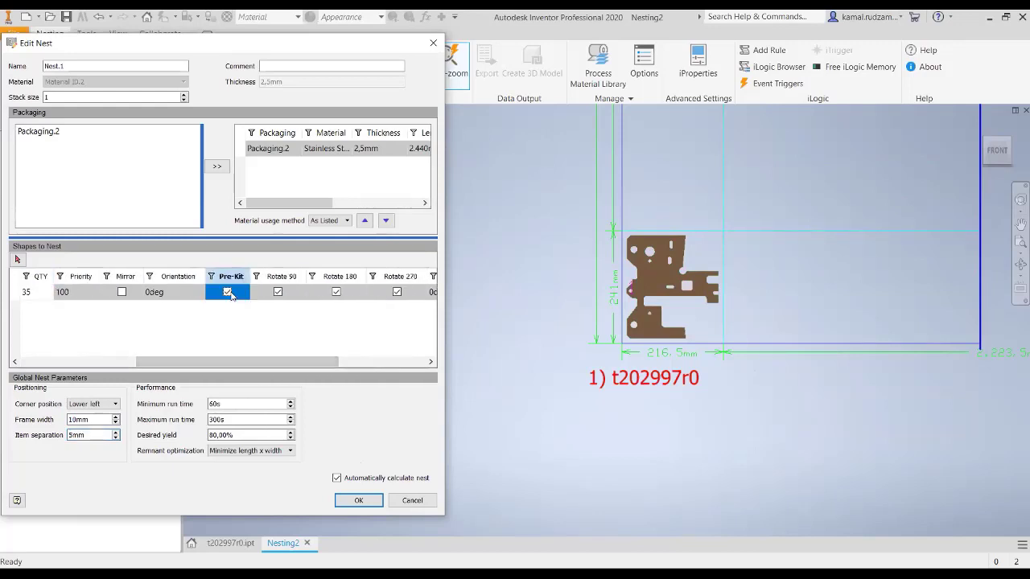
{"action": "left_click_drag", "start_coordinate": [214, 361], "coordinate": [77, 391]}
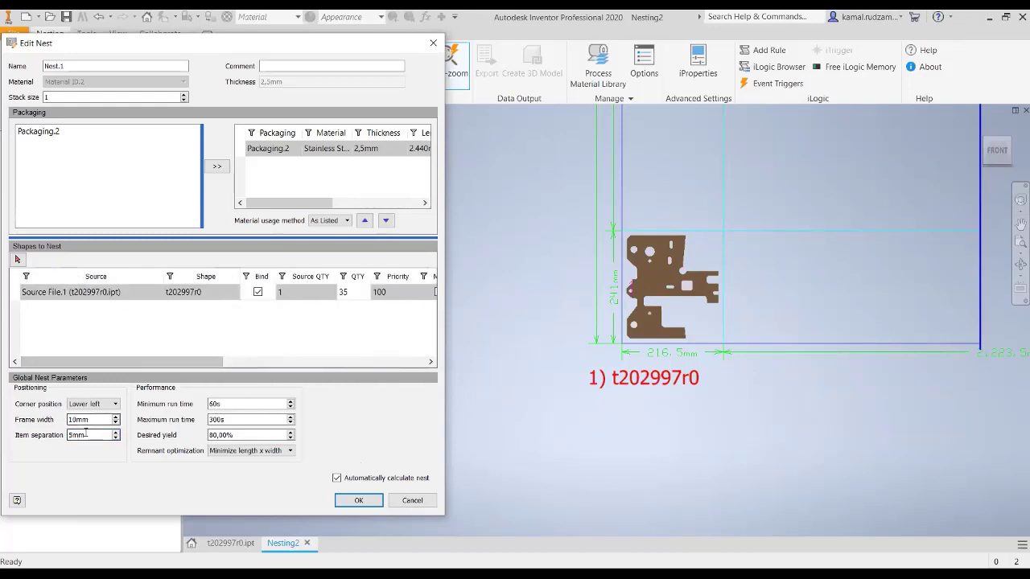
Step: Set the item separation to 4 mm, accept the nest edits and update all nesting studies
{"action": "left_click_drag", "start_coordinate": [85, 434], "coordinate": [34, 434]}
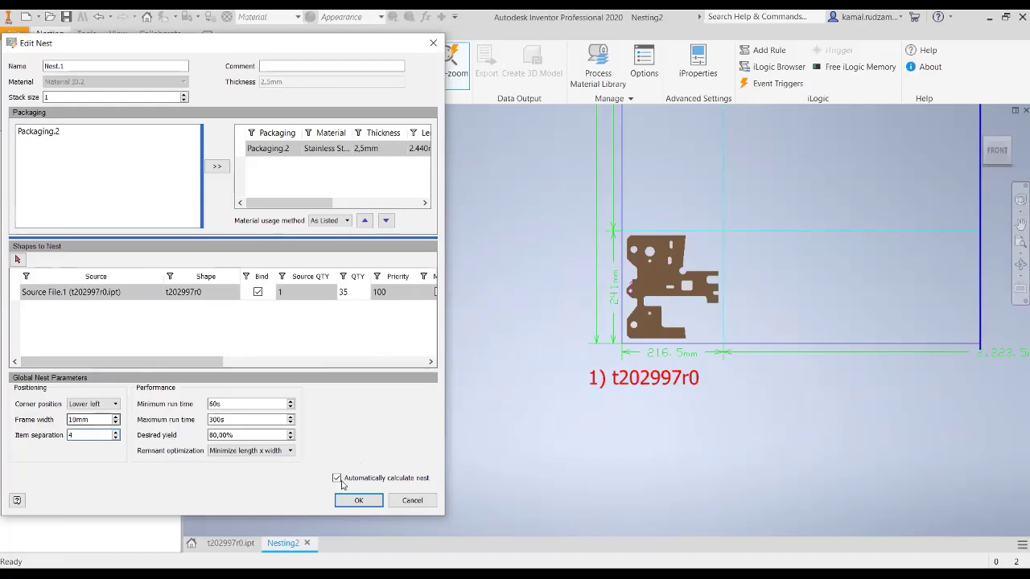
{"action": "type", "text": "4"}
{"action": "left_click_drag", "start_coordinate": [87, 434], "coordinate": [39, 442]}
{"action": "key", "text": "Return"}
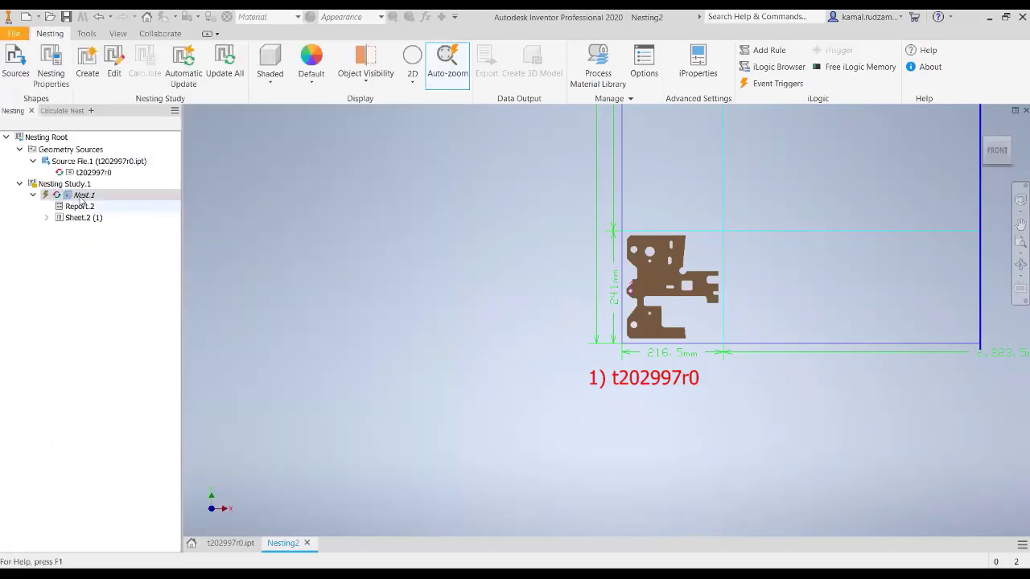
{"action": "left_click", "coordinate": [224, 62]}
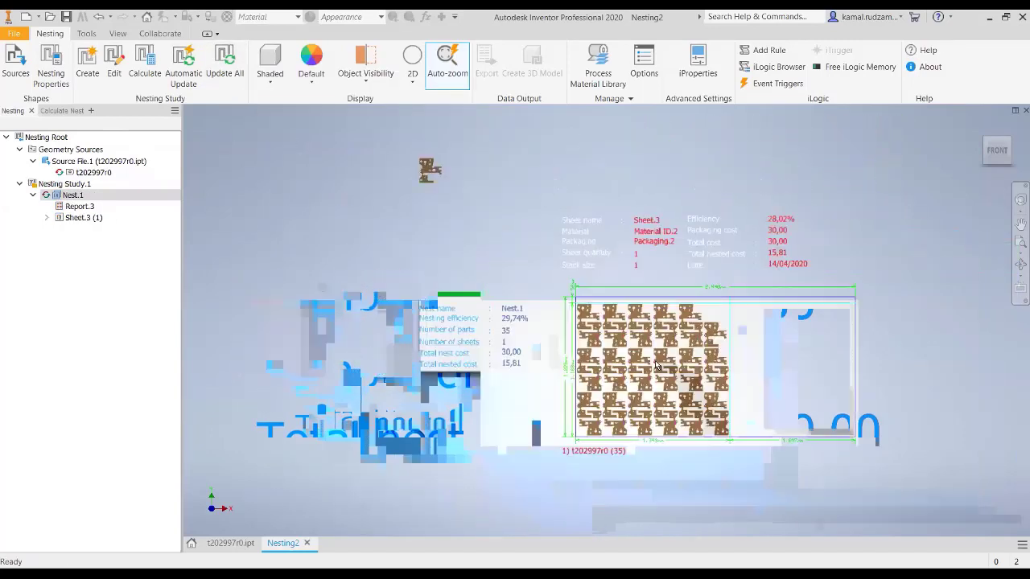
Step: Examine how the nested brackets interlock on the updated sheet and read the nest summary
{"action": "scroll", "coordinate": [583, 304], "scroll_direction": "down", "scroll_amount": 10}
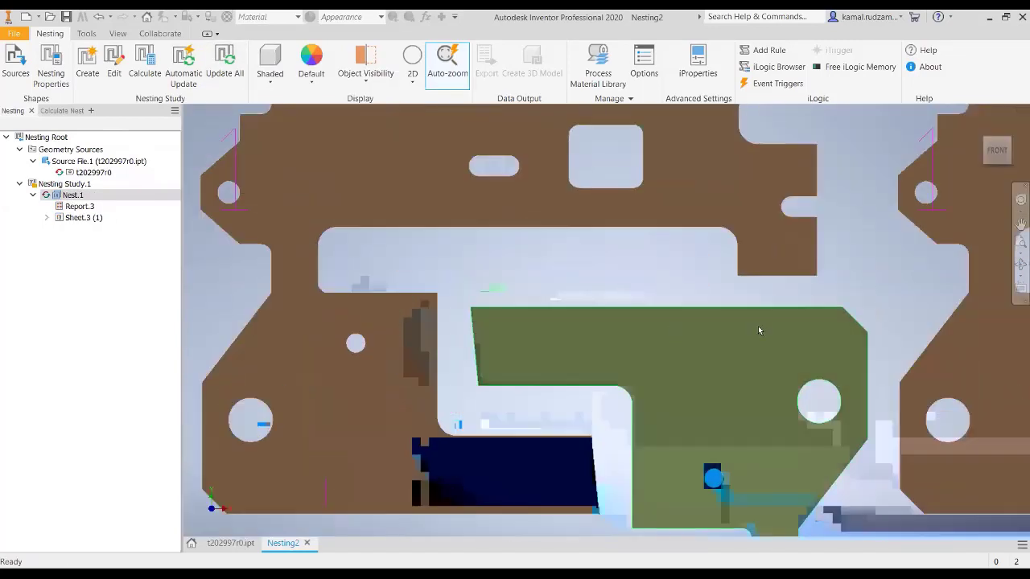
{"action": "scroll", "coordinate": [793, 278], "scroll_direction": "up", "scroll_amount": 5}
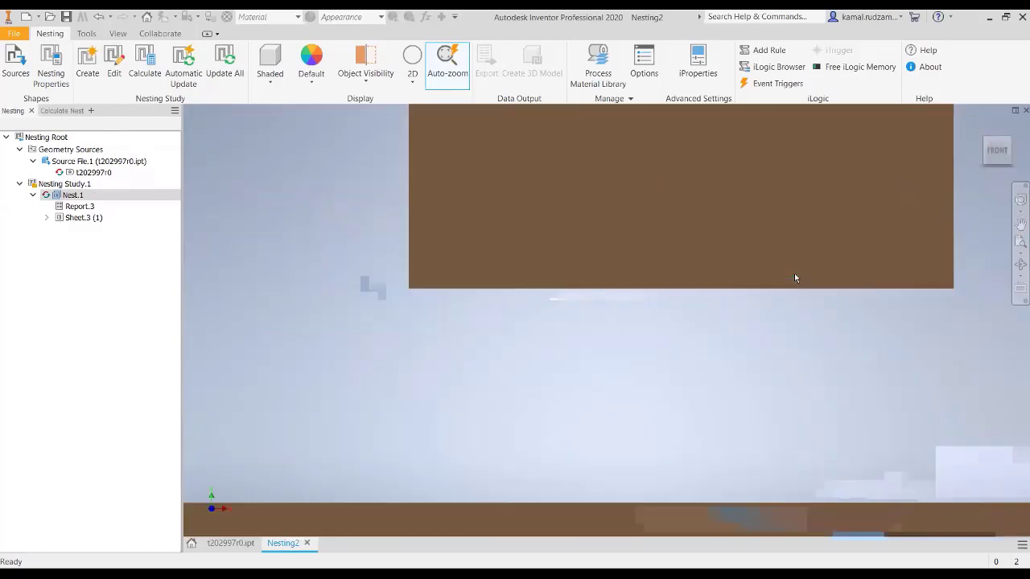
{"action": "scroll", "coordinate": [795, 278], "scroll_direction": "up", "scroll_amount": 8}
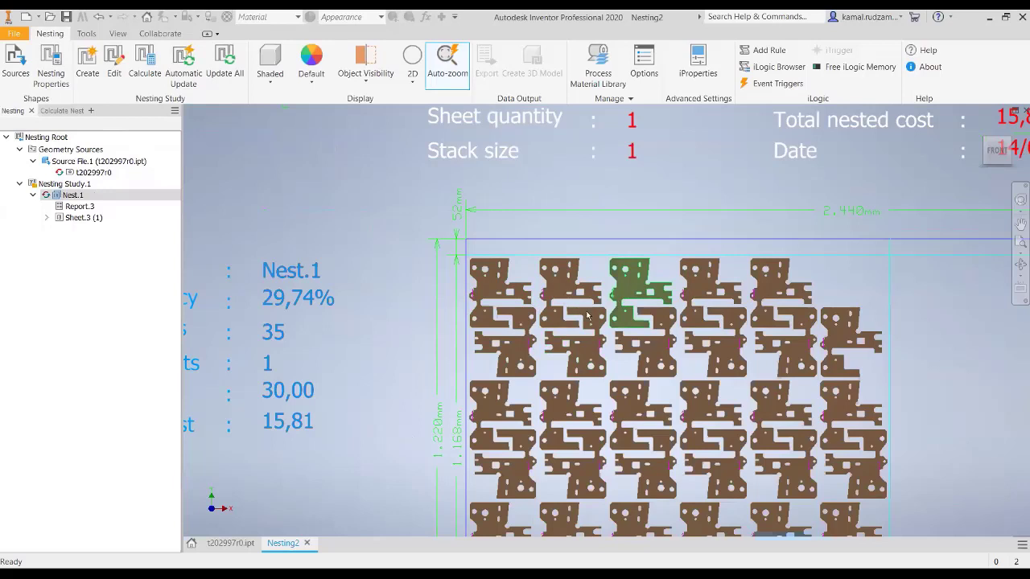
{"action": "middle_click_drag", "start_coordinate": [666, 256], "coordinate": [698, 134]}
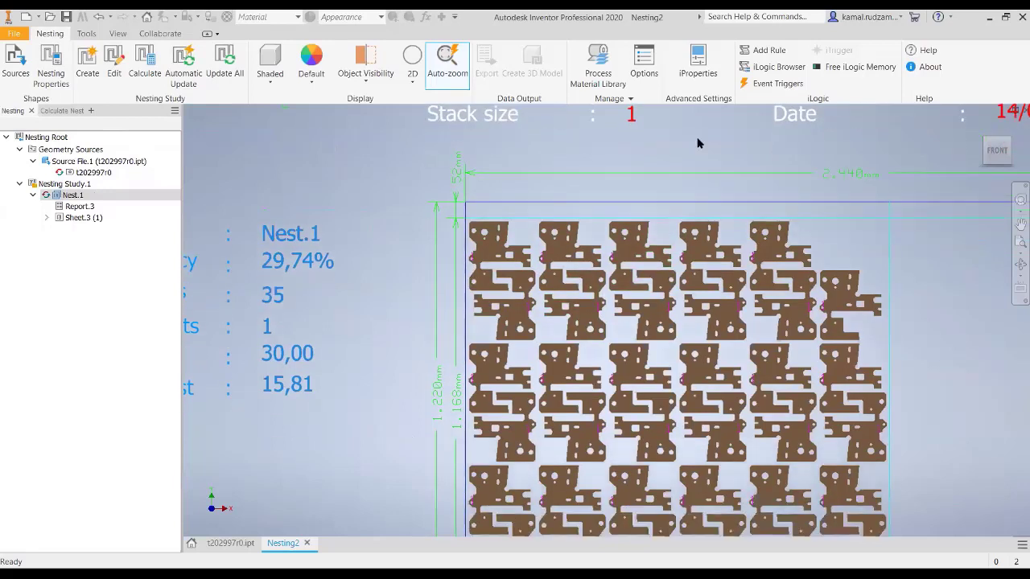
{"action": "middle_click_drag", "start_coordinate": [570, 241], "coordinate": [576, 222]}
{"action": "middle_click_drag", "start_coordinate": [352, 257], "coordinate": [370, 210]}
{"action": "scroll", "coordinate": [352, 262], "scroll_direction": "down", "scroll_amount": 5}
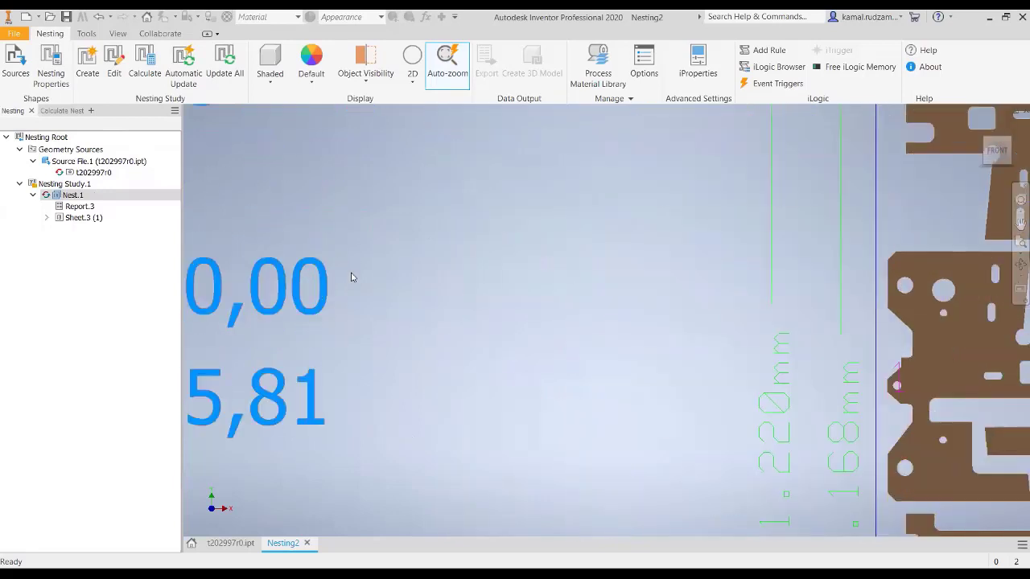
{"action": "scroll", "coordinate": [352, 274], "scroll_direction": "up", "scroll_amount": 2}
{"action": "scroll", "coordinate": [690, 233], "scroll_direction": "up", "scroll_amount": 1}
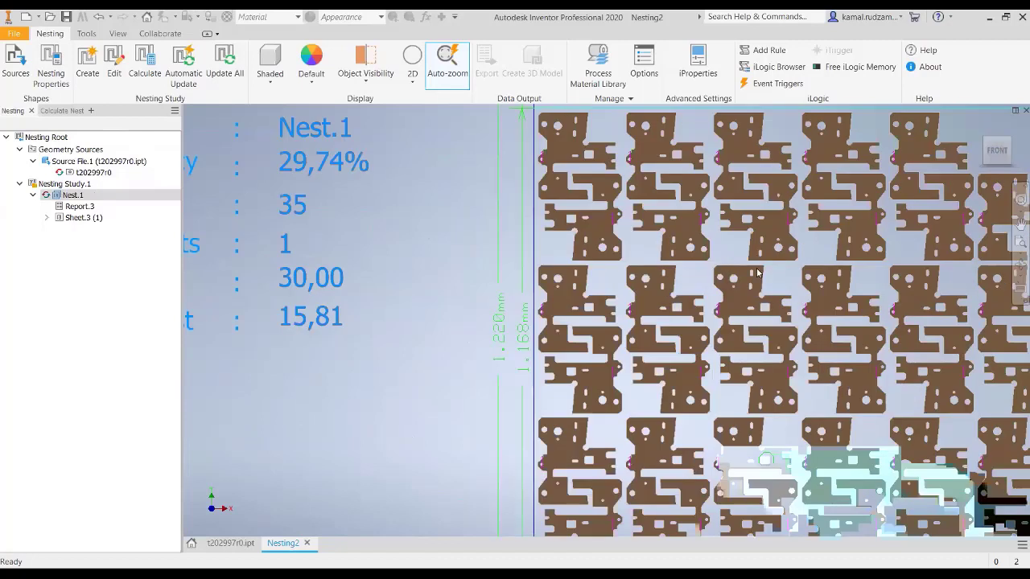
{"action": "scroll", "coordinate": [691, 228], "scroll_direction": "up", "scroll_amount": 5}
{"action": "scroll", "coordinate": [691, 228], "scroll_direction": "down", "scroll_amount": 5}
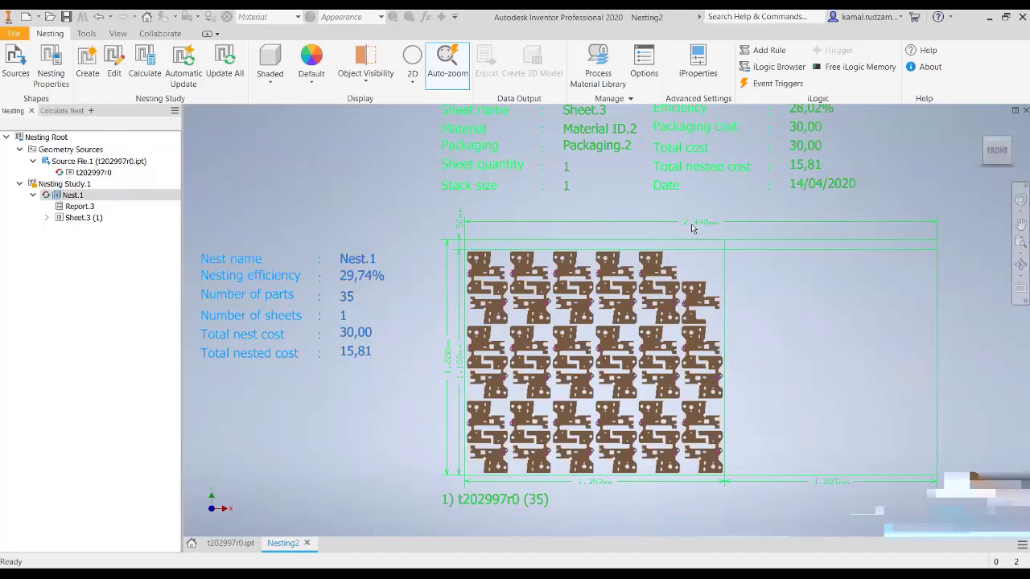
Step: Examine the dimensions of the occupied and remaining sheet areas around the nested brackets
{"action": "left_click", "coordinate": [787, 262]}
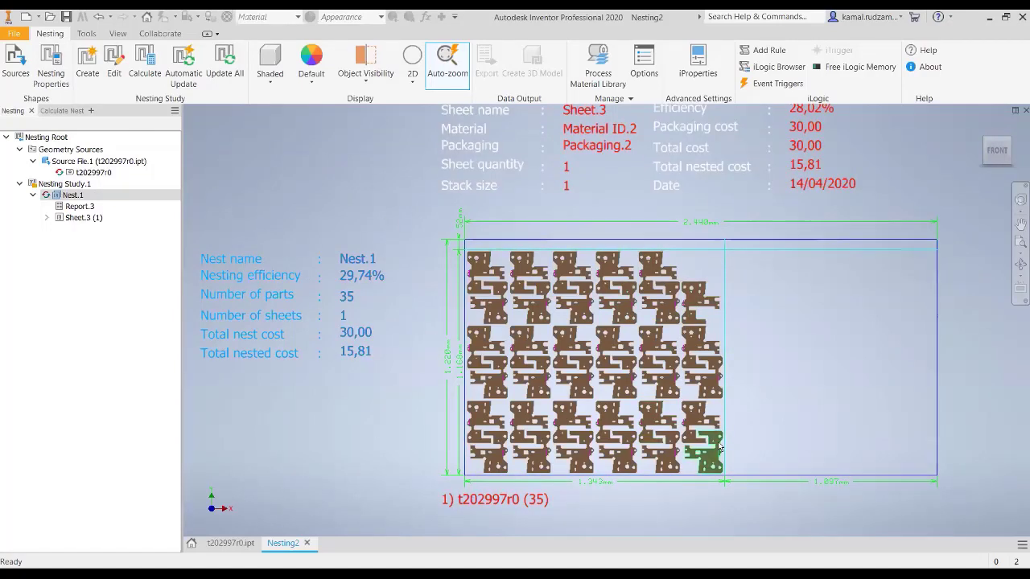
{"action": "scroll", "coordinate": [724, 463], "scroll_direction": "up", "scroll_amount": 3}
{"action": "scroll", "coordinate": [509, 469], "scroll_direction": "down", "scroll_amount": 6}
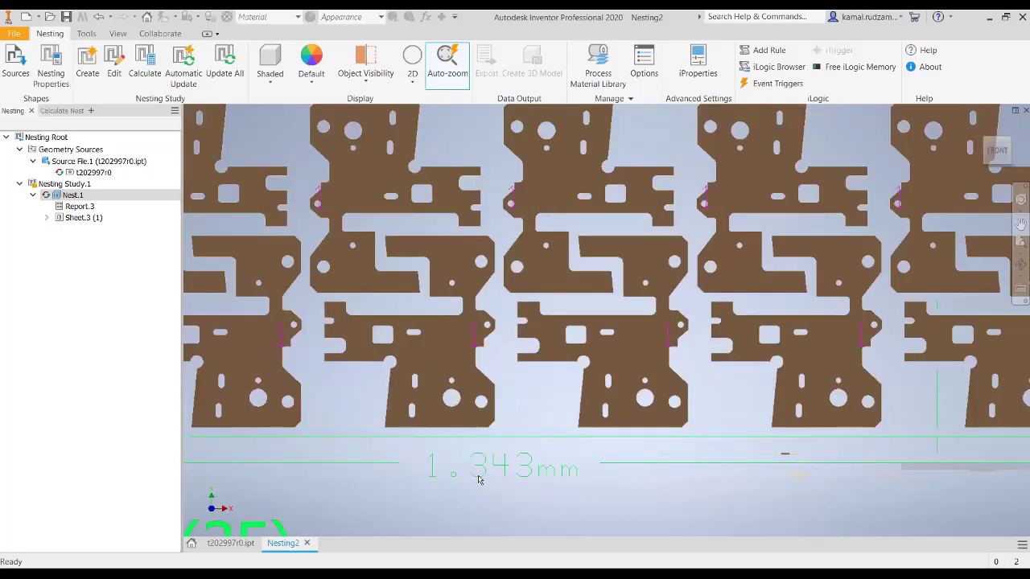
{"action": "scroll", "coordinate": [328, 354], "scroll_direction": "up", "scroll_amount": 4}
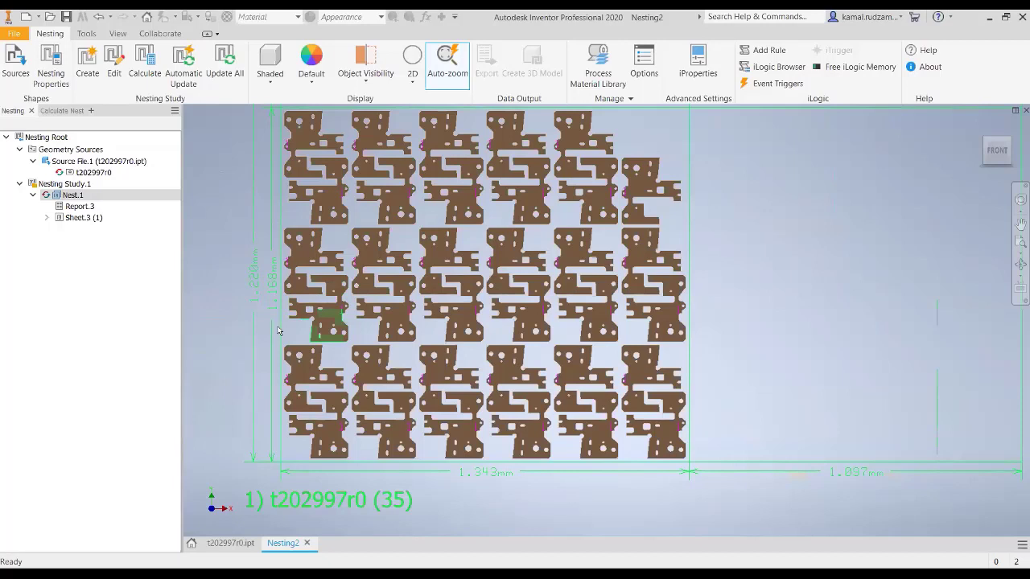
{"action": "scroll", "coordinate": [283, 325], "scroll_direction": "down", "scroll_amount": 5}
{"action": "middle_click_drag", "start_coordinate": [554, 329], "coordinate": [760, 308]}
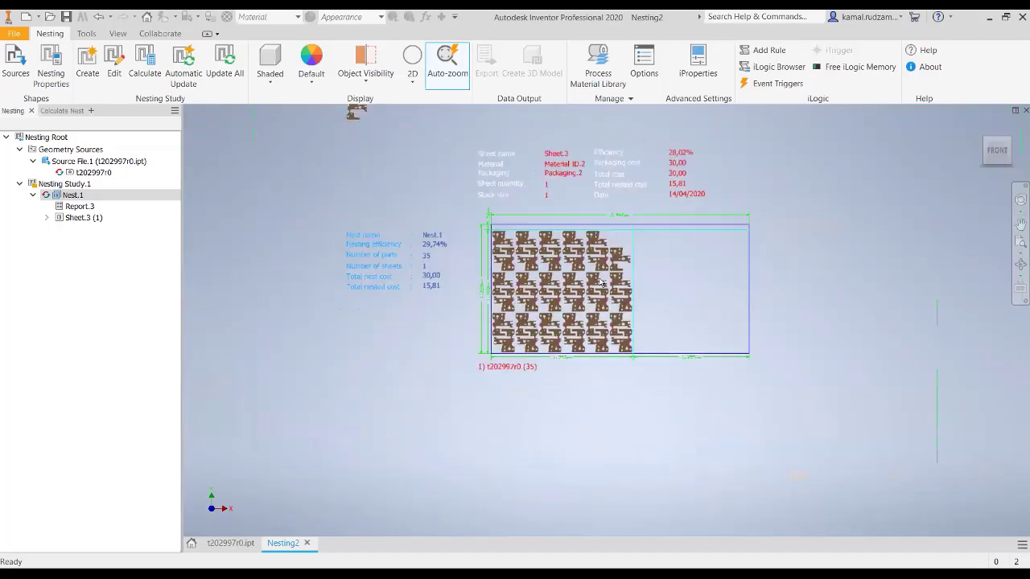
{"action": "scroll", "coordinate": [600, 282], "scroll_direction": "down", "scroll_amount": 2}
{"action": "scroll", "coordinate": [600, 282], "scroll_direction": "up", "scroll_amount": 4}
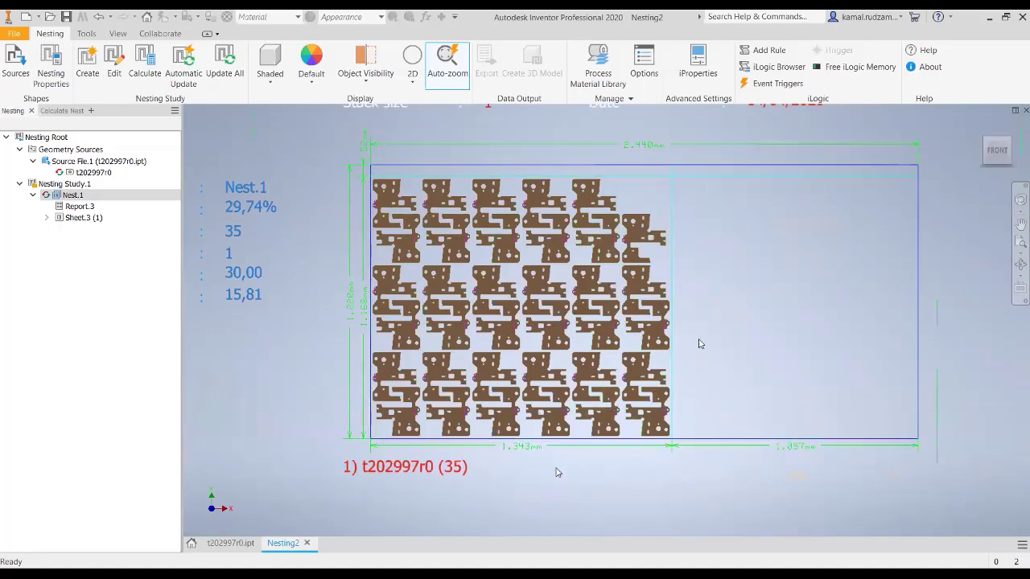
{"action": "scroll", "coordinate": [459, 429], "scroll_direction": "down", "scroll_amount": 3}
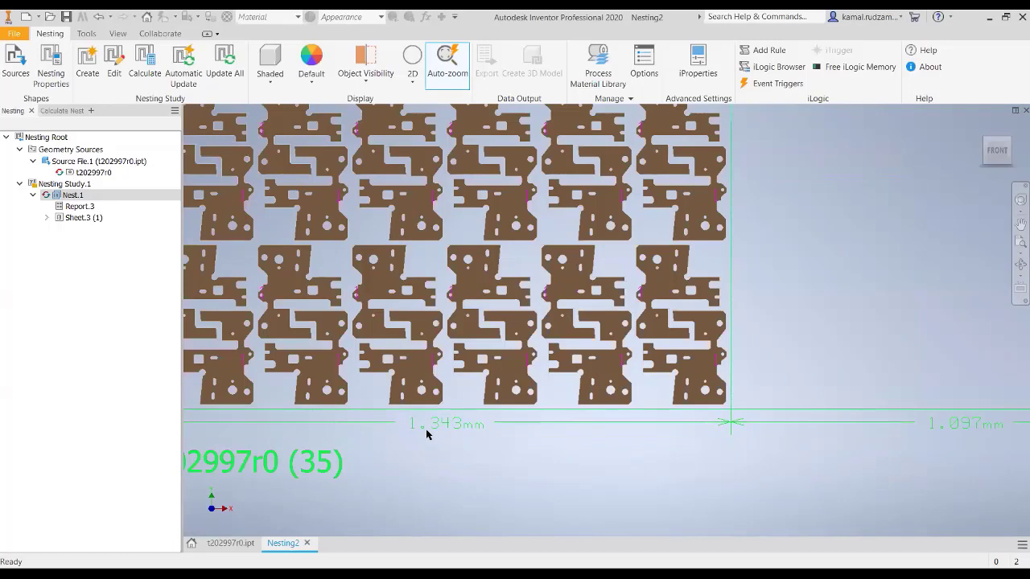
Step: Examine the spacing between the nested brackets and the unused area on Sheet.3
{"action": "scroll", "coordinate": [457, 336], "scroll_direction": "up", "scroll_amount": 4}
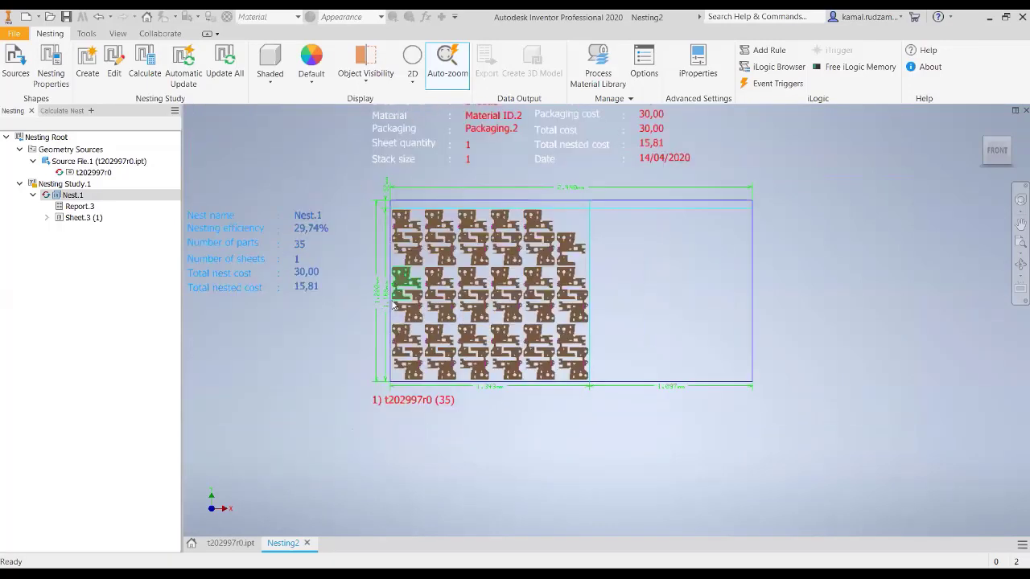
{"action": "scroll", "coordinate": [456, 312], "scroll_direction": "down", "scroll_amount": 3}
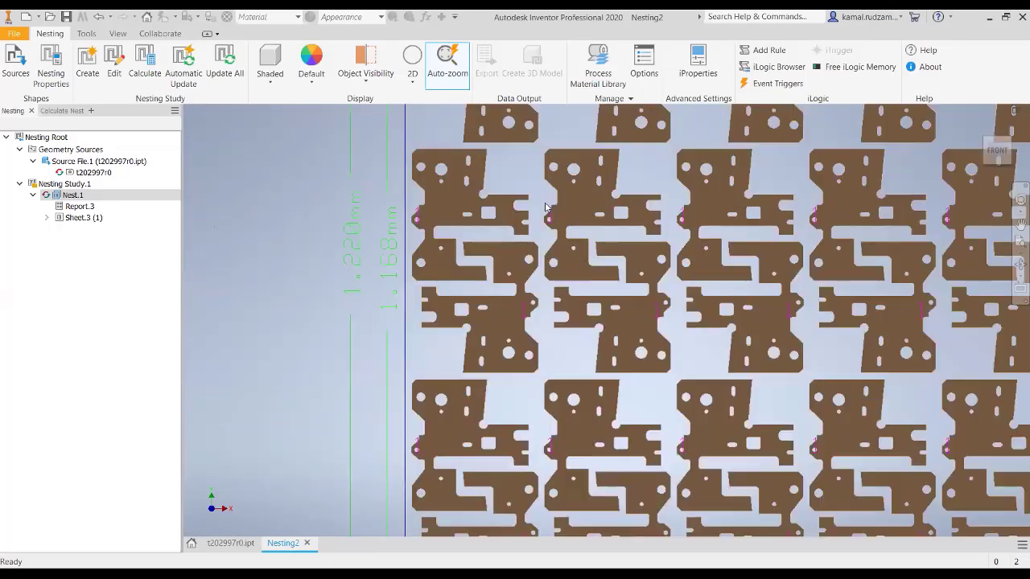
{"action": "scroll", "coordinate": [545, 207], "scroll_direction": "up", "scroll_amount": 4}
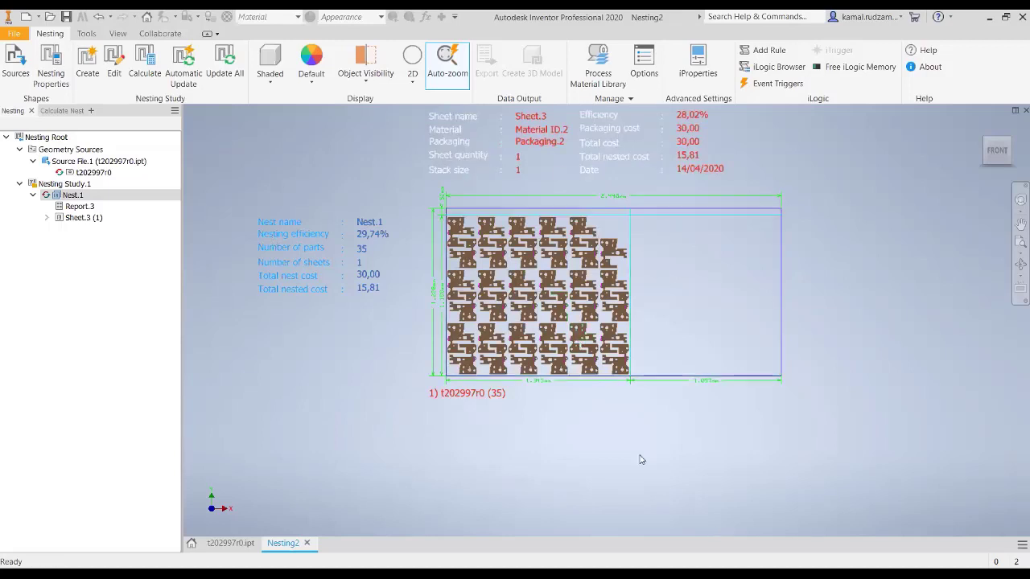
{"action": "scroll", "coordinate": [615, 390], "scroll_direction": "up", "scroll_amount": 3}
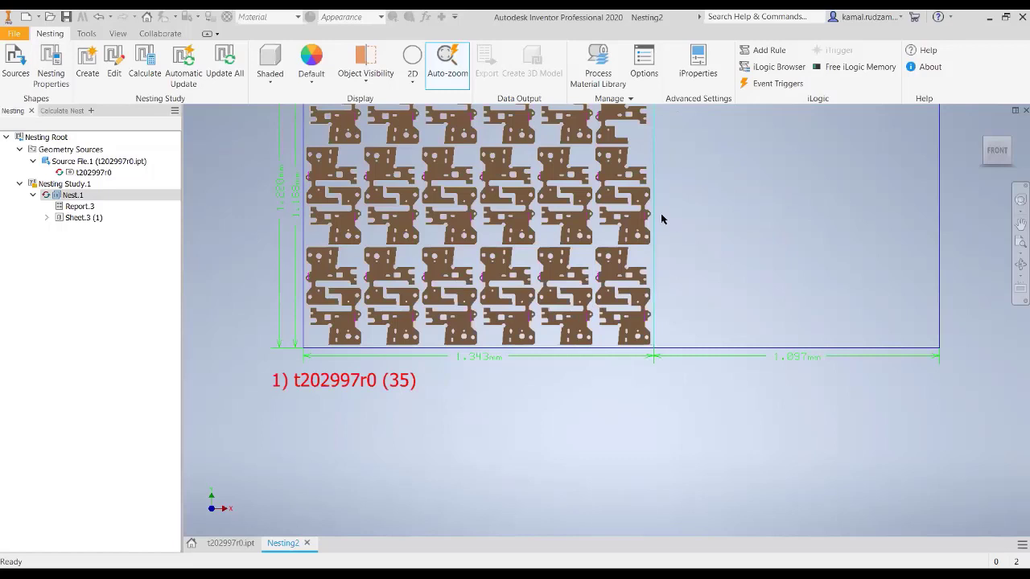
{"action": "scroll", "coordinate": [662, 216], "scroll_direction": "up", "scroll_amount": 1}
{"action": "scroll", "coordinate": [630, 276], "scroll_direction": "down", "scroll_amount": 3}
{"action": "scroll", "coordinate": [459, 268], "scroll_direction": "down", "scroll_amount": 2}
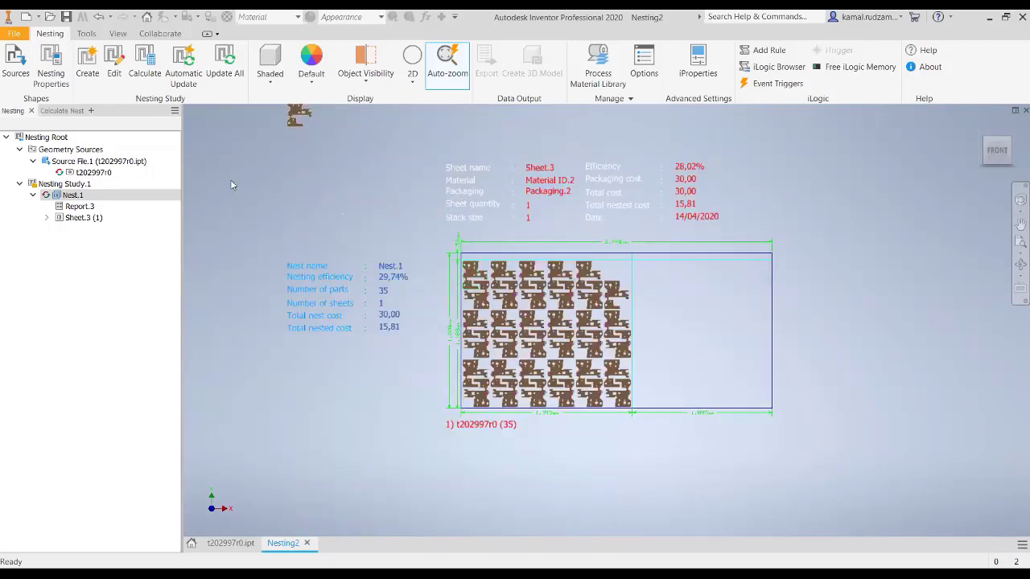
Step: Open Report.3 of Nest.1, read its sheet layout and nesting properties, and close the report
{"action": "double_click", "coordinate": [73, 218]}
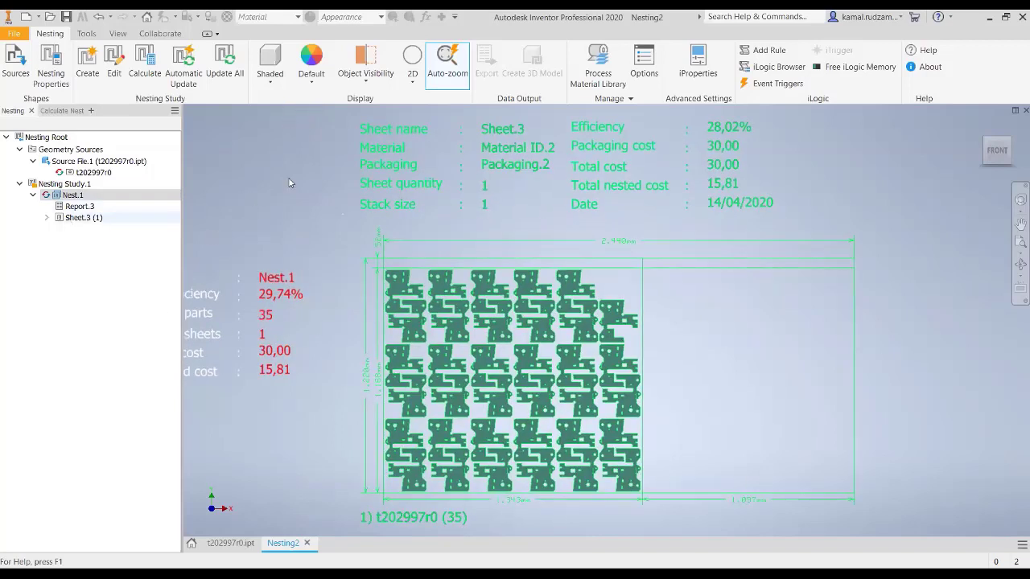
{"action": "right_click", "coordinate": [80, 205]}
{"action": "left_click", "coordinate": [86, 207]}
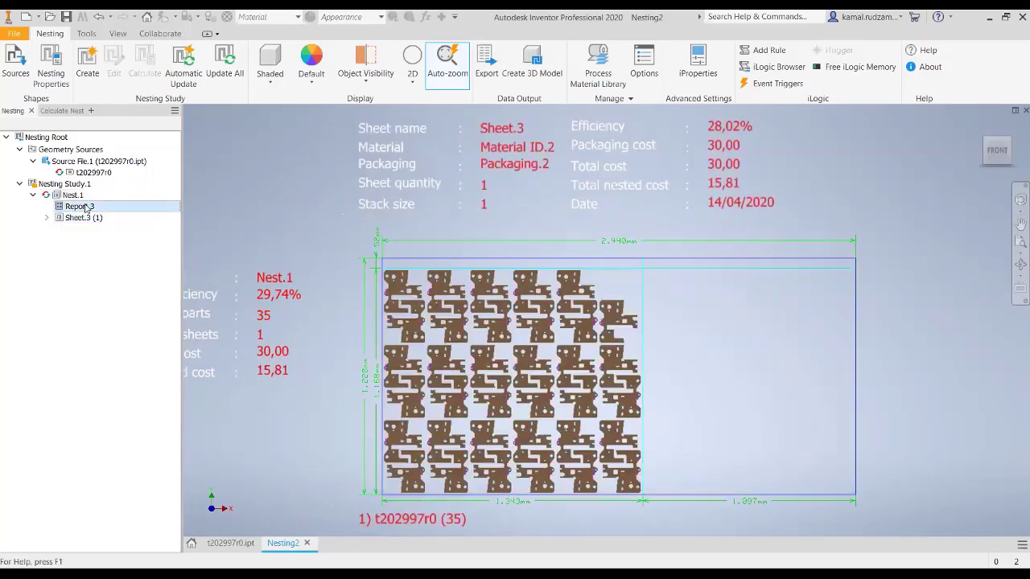
{"action": "double_click", "coordinate": [86, 206]}
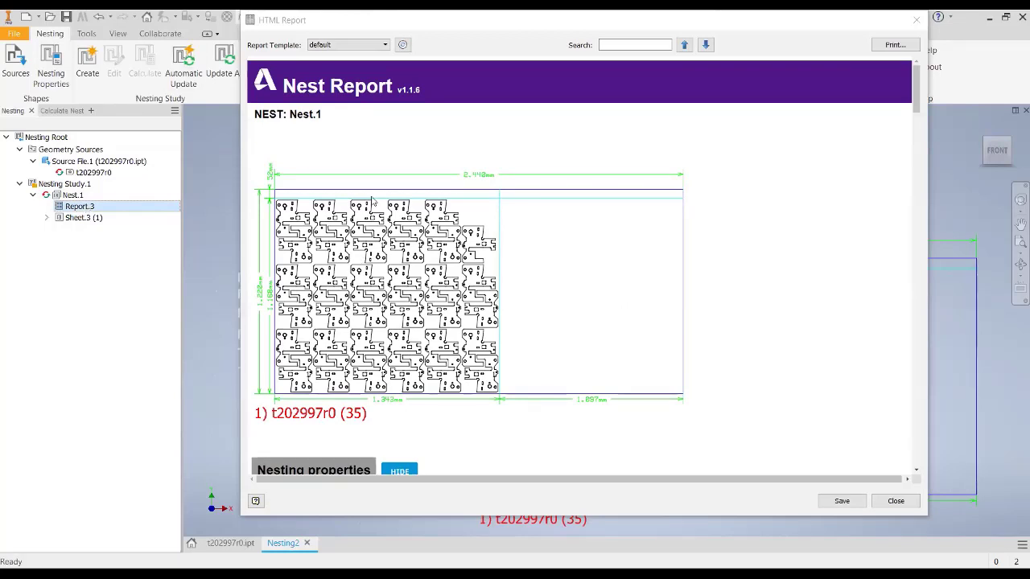
{"action": "scroll", "coordinate": [373, 207], "scroll_direction": "down", "scroll_amount": 1}
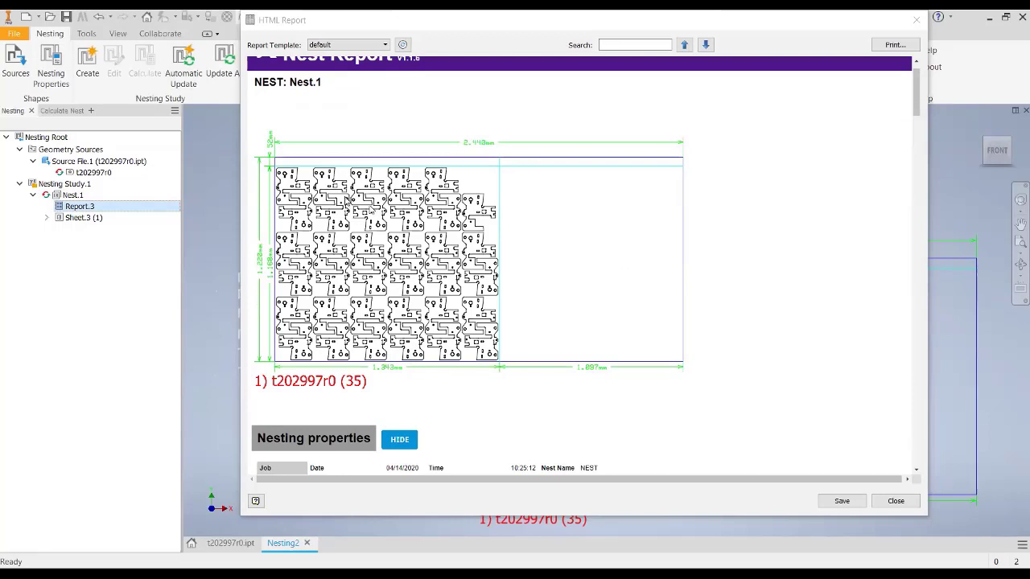
{"action": "scroll", "coordinate": [371, 209], "scroll_direction": "down", "scroll_amount": 1}
{"action": "scroll", "coordinate": [427, 225], "scroll_direction": "up", "scroll_amount": 2}
{"action": "scroll", "coordinate": [482, 241], "scroll_direction": "down", "scroll_amount": 2}
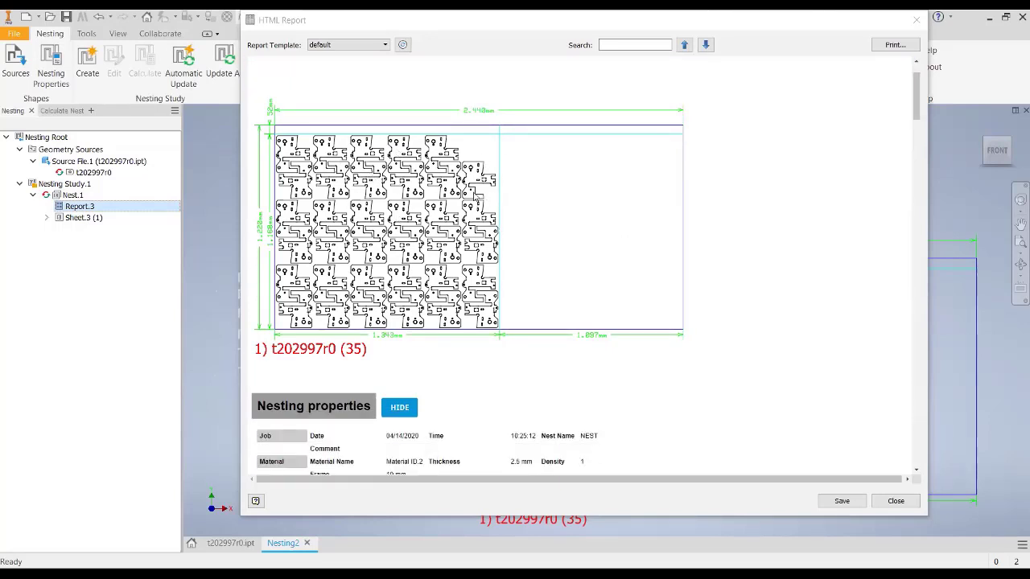
{"action": "scroll", "coordinate": [375, 240], "scroll_direction": "down", "scroll_amount": 2}
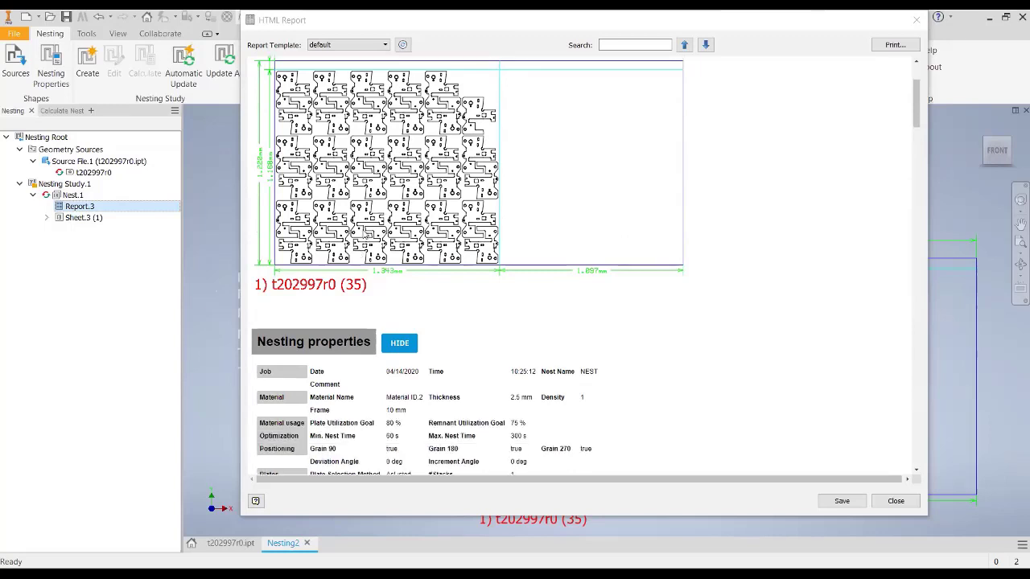
{"action": "scroll", "coordinate": [366, 235], "scroll_direction": "down", "scroll_amount": 1}
{"action": "scroll", "coordinate": [380, 225], "scroll_direction": "down", "scroll_amount": 1}
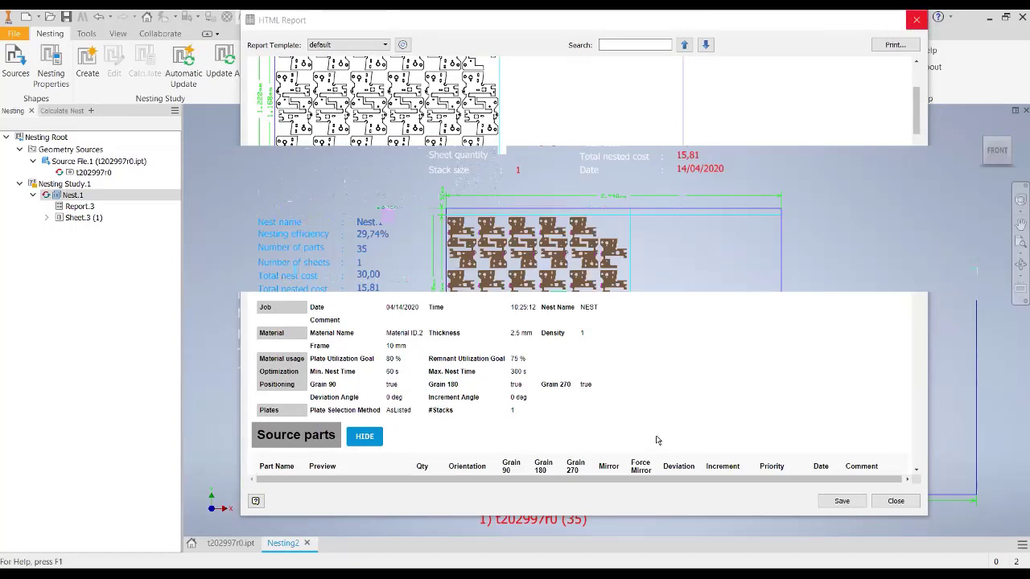
Step: Reduce the item separation of Nest.1, accept the nest edits and update all nesting studies
{"action": "scroll", "coordinate": [653, 437], "scroll_direction": "up", "scroll_amount": 5}
{"action": "scroll", "coordinate": [653, 437], "scroll_direction": "down", "scroll_amount": 3}
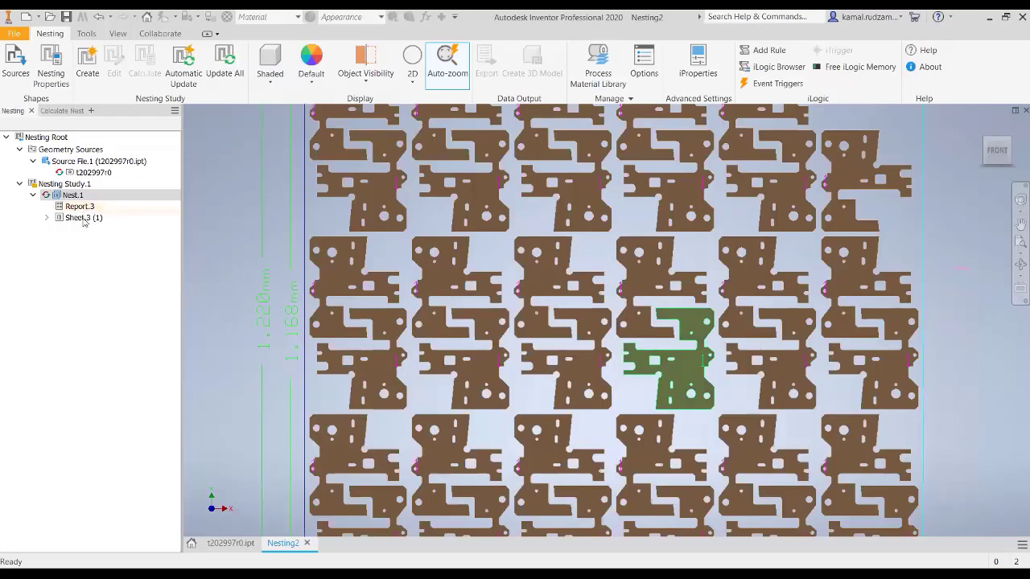
{"action": "left_click", "coordinate": [73, 218]}
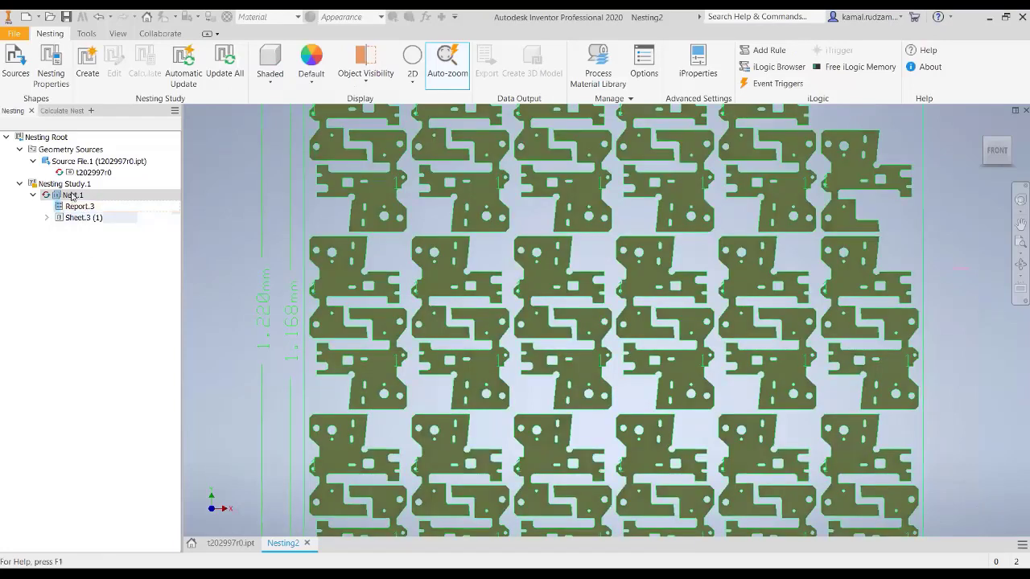
{"action": "right_click", "coordinate": [72, 196]}
{"action": "left_click", "coordinate": [113, 67]}
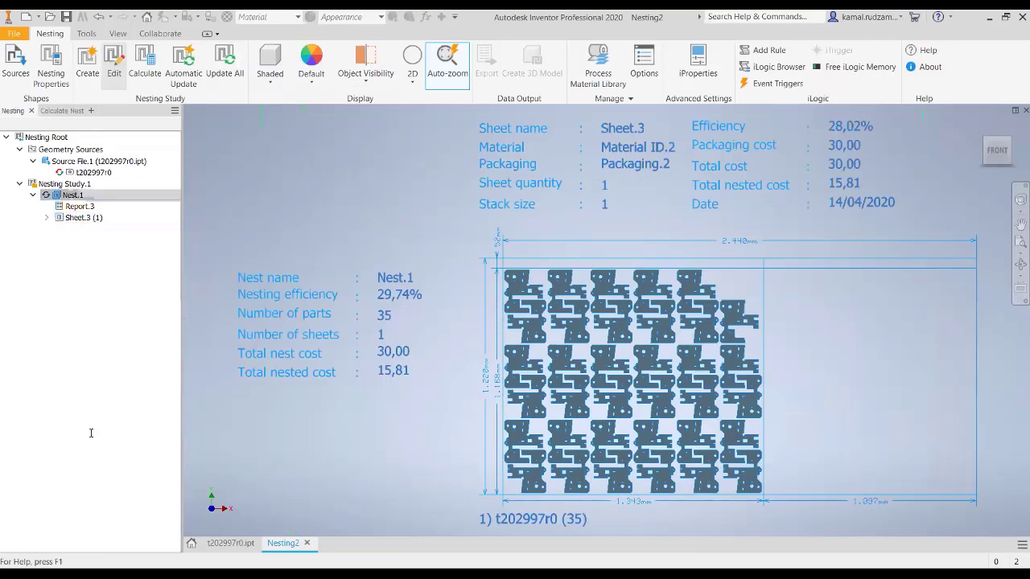
{"action": "left_click_drag", "start_coordinate": [92, 435], "coordinate": [51, 438]}
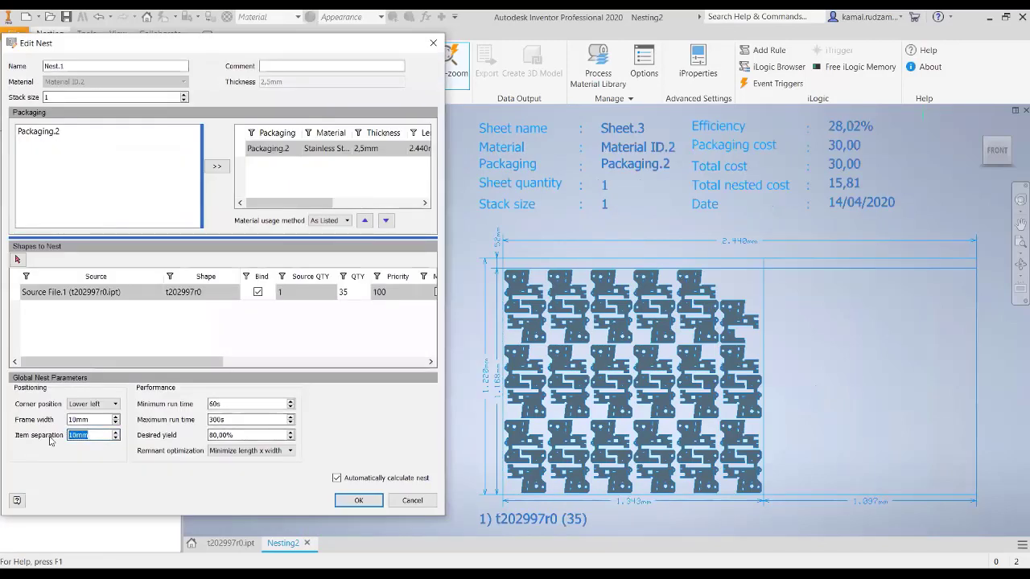
{"action": "key", "text": "Return"}
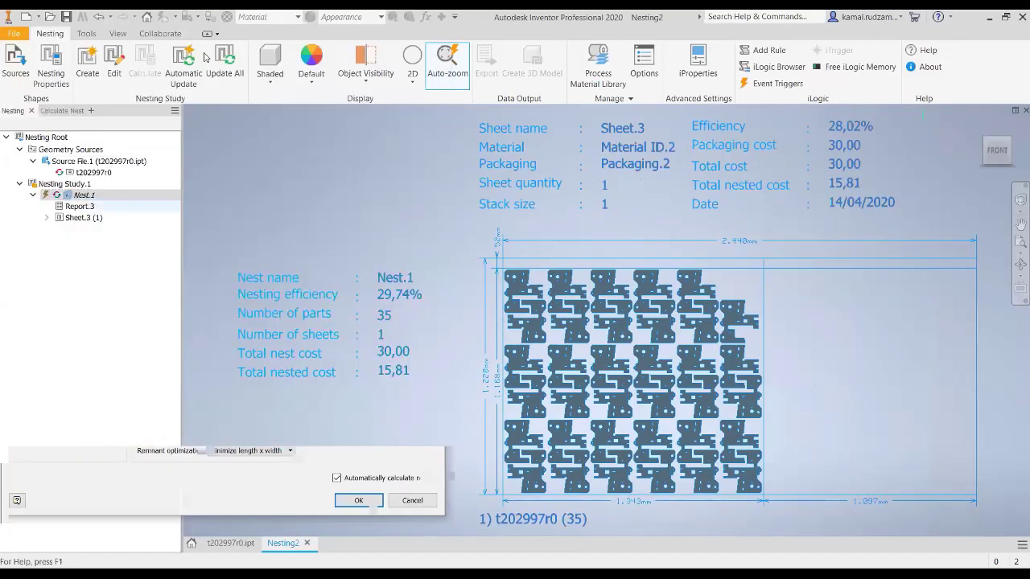
{"action": "left_click", "coordinate": [232, 57]}
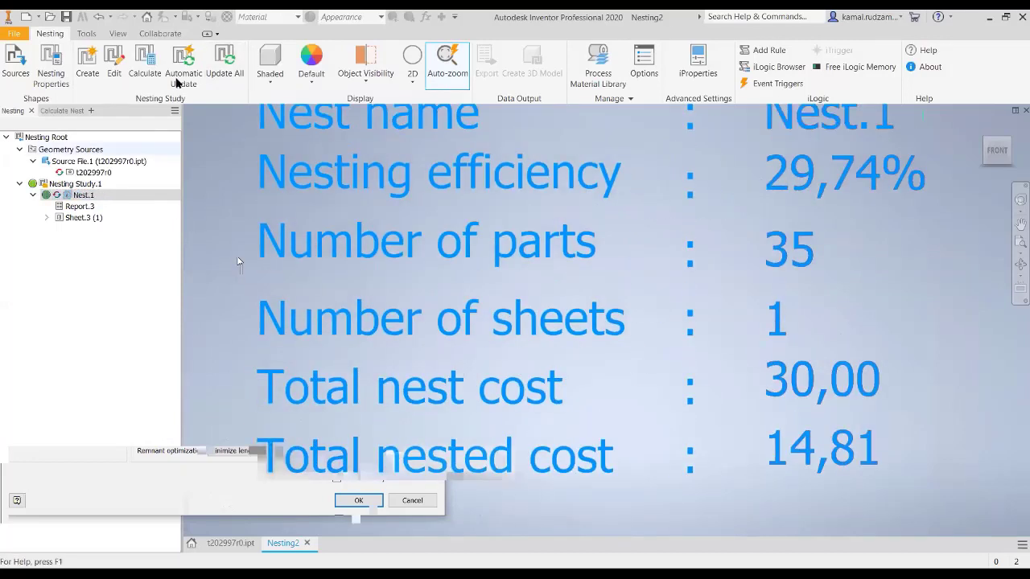
{"action": "left_click", "coordinate": [177, 81]}
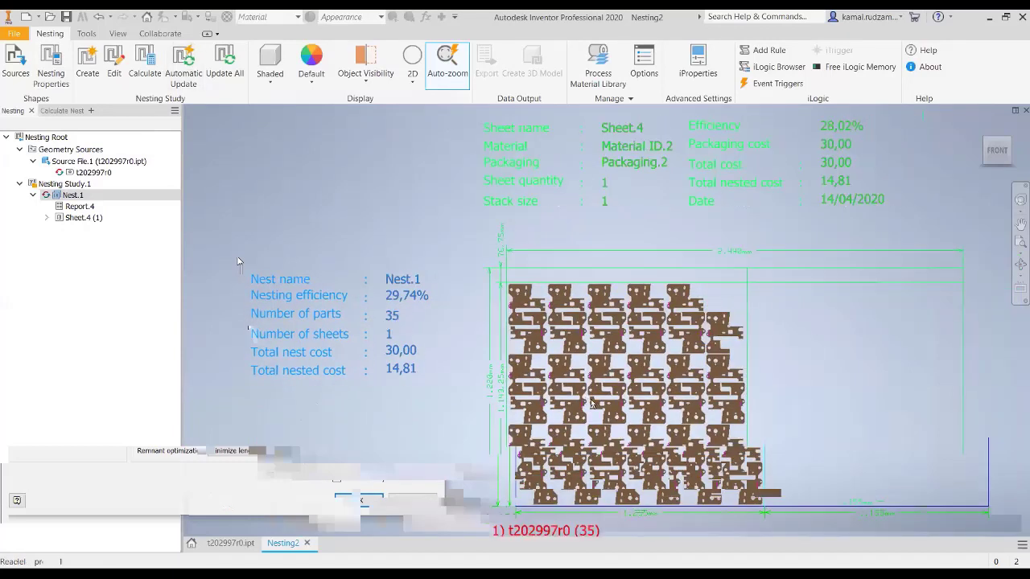
Step: Examine the tighter bracket spacing and the occupied length on the recalculated sheet
{"action": "scroll", "coordinate": [650, 389], "scroll_direction": "up", "scroll_amount": 3}
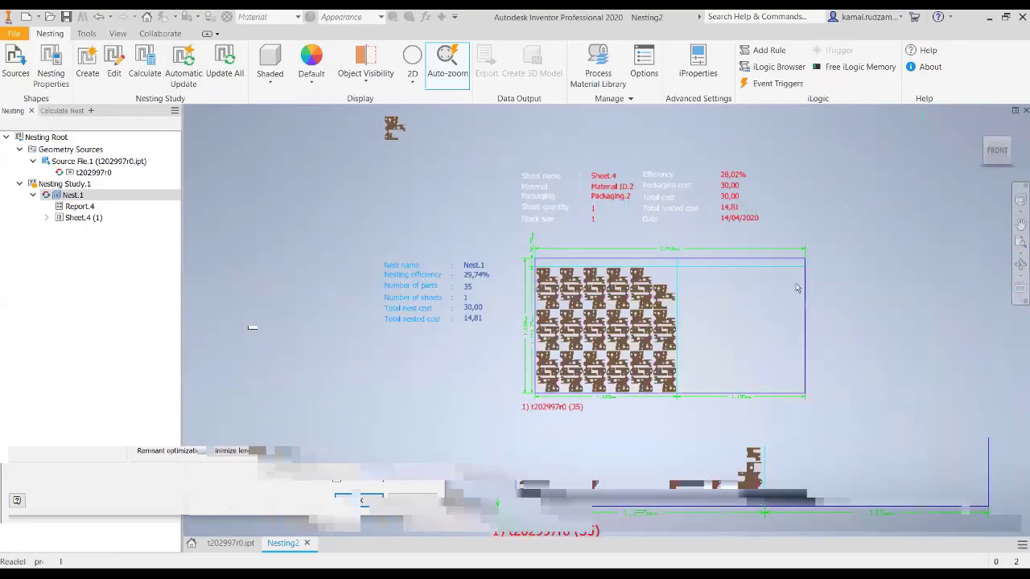
{"action": "scroll", "coordinate": [805, 279], "scroll_direction": "down", "scroll_amount": 10}
{"action": "scroll", "coordinate": [815, 174], "scroll_direction": "up", "scroll_amount": 8}
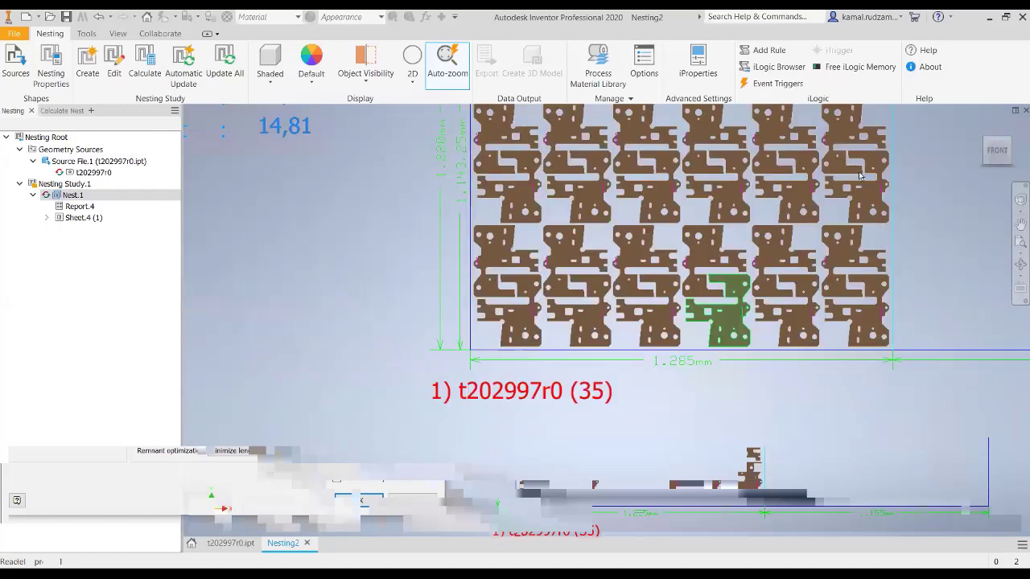
{"action": "scroll", "coordinate": [860, 175], "scroll_direction": "down", "scroll_amount": 2}
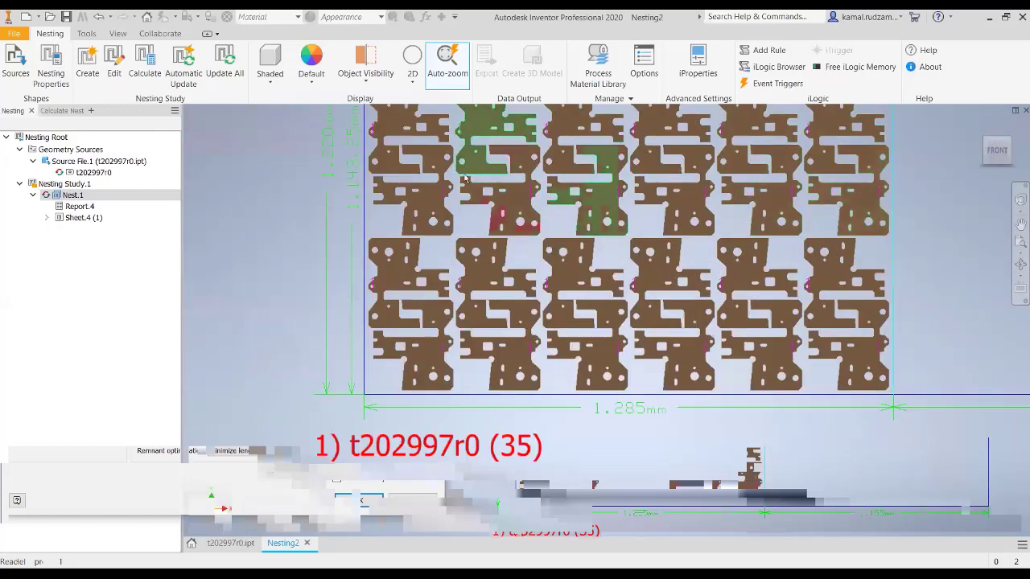
Step: Open the HTML report of the recalculated nest and read its layout and nesting properties
{"action": "left_click", "coordinate": [80, 217]}
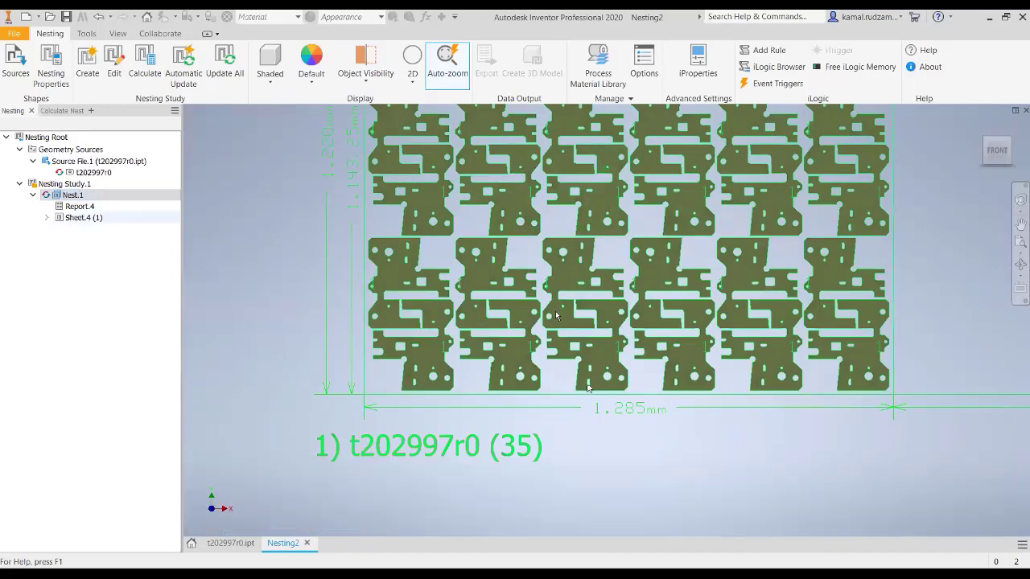
{"action": "double_click", "coordinate": [74, 215]}
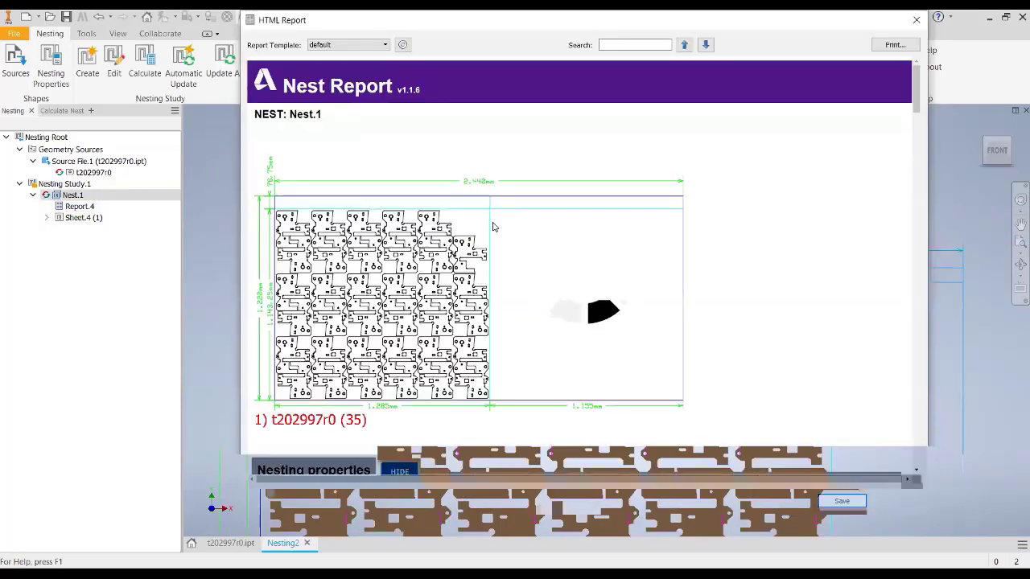
{"action": "scroll", "coordinate": [381, 352], "scroll_direction": "down", "scroll_amount": 3}
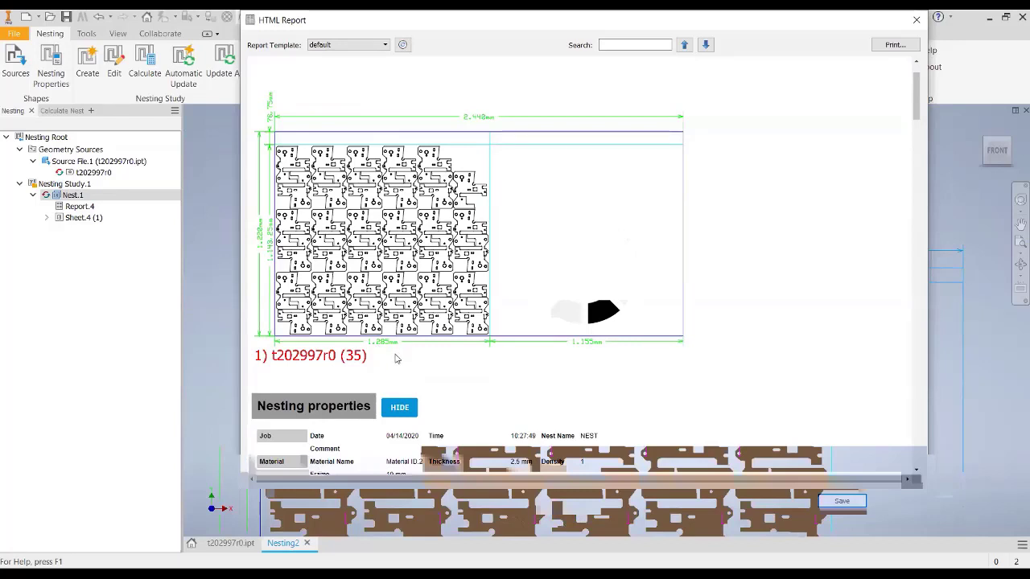
{"action": "scroll", "coordinate": [400, 350], "scroll_direction": "down", "scroll_amount": 2}
{"action": "scroll", "coordinate": [407, 302], "scroll_direction": "down", "scroll_amount": 2}
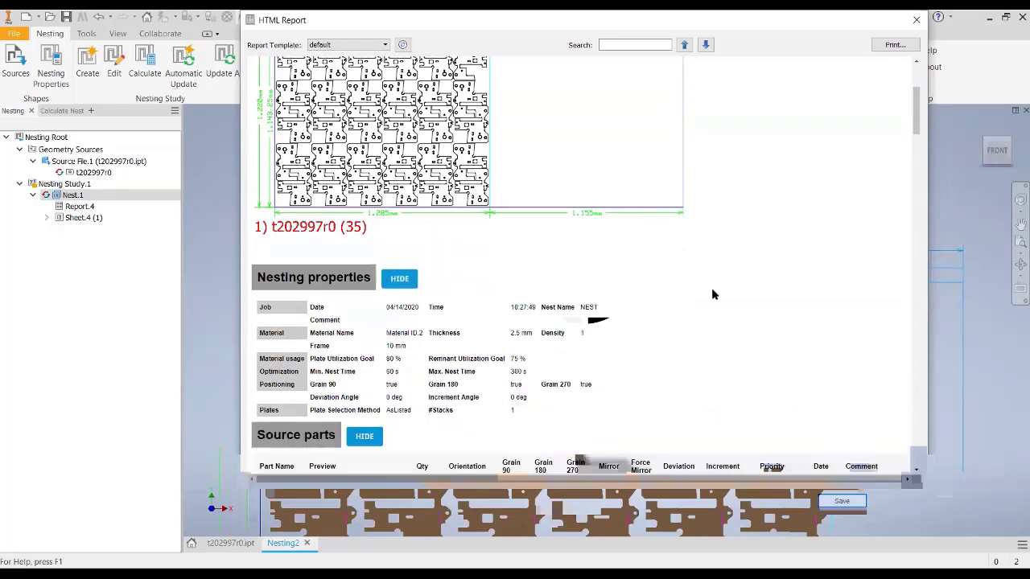
{"action": "scroll", "coordinate": [712, 294], "scroll_direction": "down", "scroll_amount": 3}
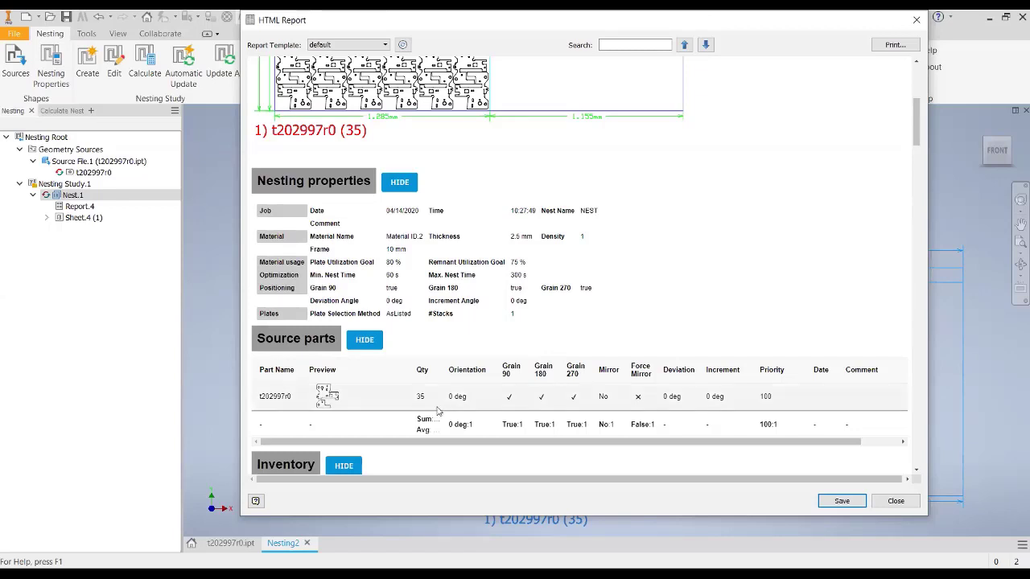
Step: Review the orientation, grain and mirror settings of t202997r0 in the report's Source parts table
{"action": "left_click_drag", "start_coordinate": [471, 400], "coordinate": [447, 402]}
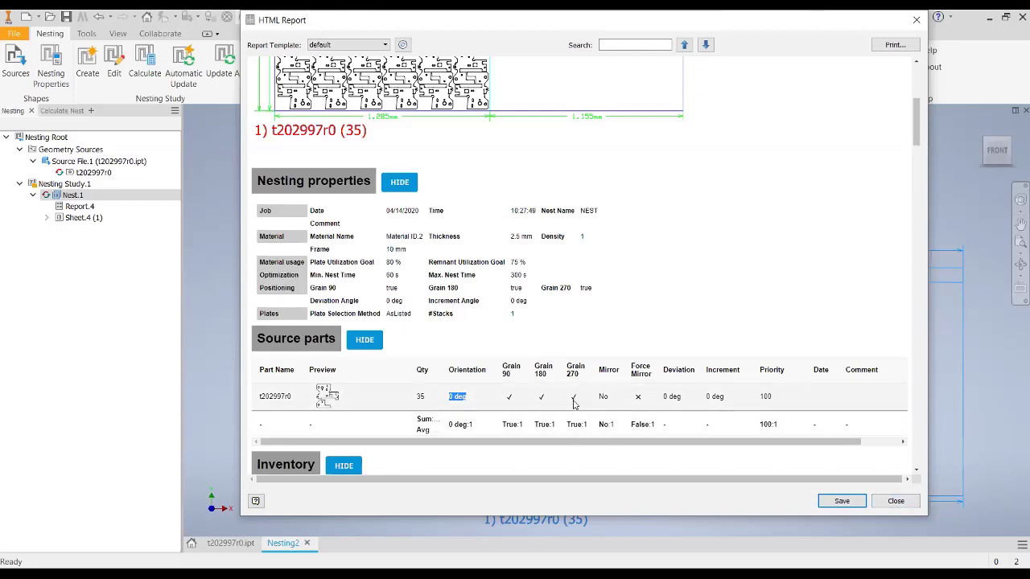
{"action": "left_click", "coordinate": [610, 375]}
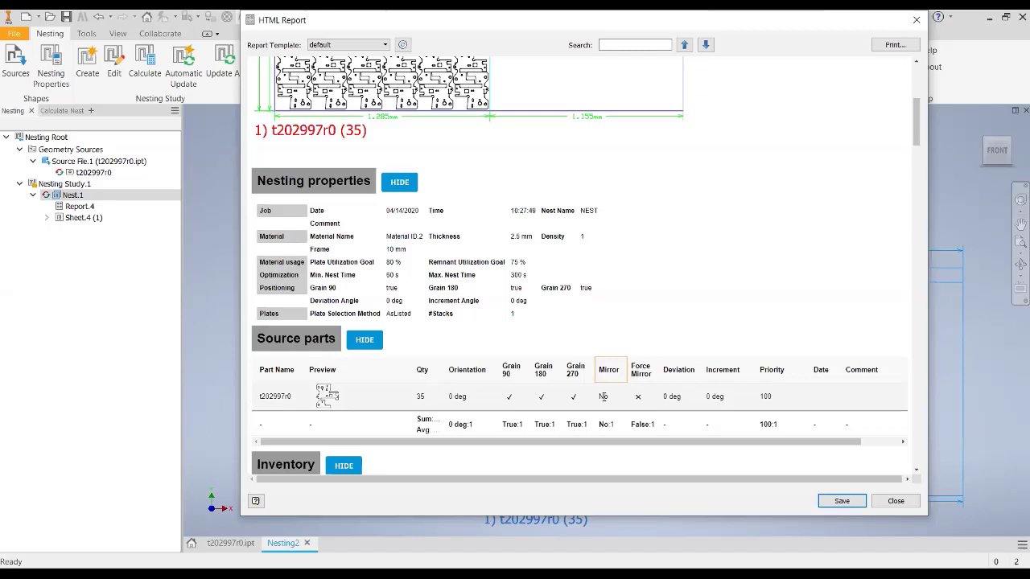
{"action": "scroll", "coordinate": [488, 326], "scroll_direction": "down", "scroll_amount": 2}
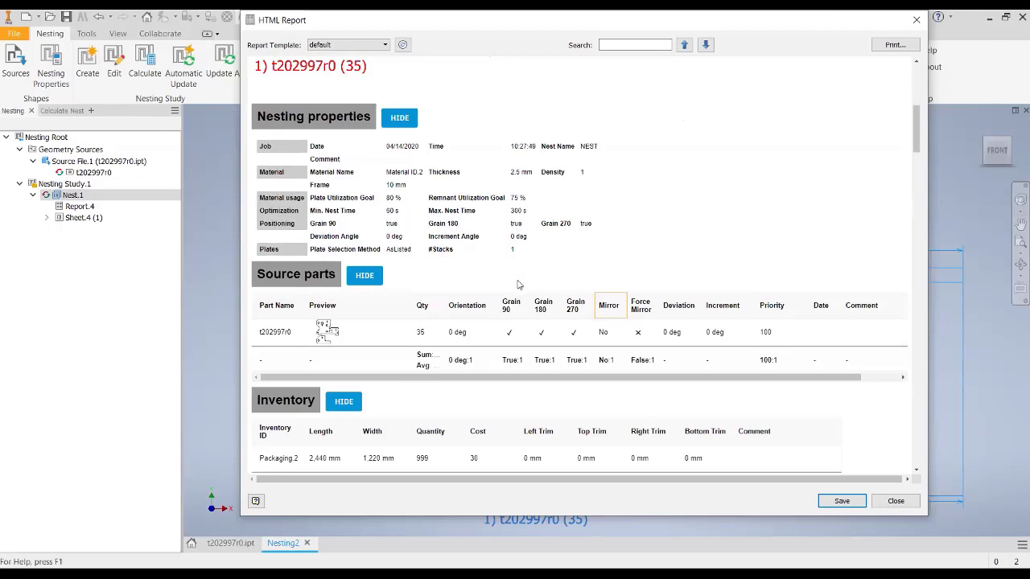
{"action": "scroll", "coordinate": [520, 291], "scroll_direction": "down", "scroll_amount": 2}
{"action": "scroll", "coordinate": [382, 216], "scroll_direction": "up", "scroll_amount": 4}
{"action": "scroll", "coordinate": [381, 259], "scroll_direction": "down", "scroll_amount": 6}
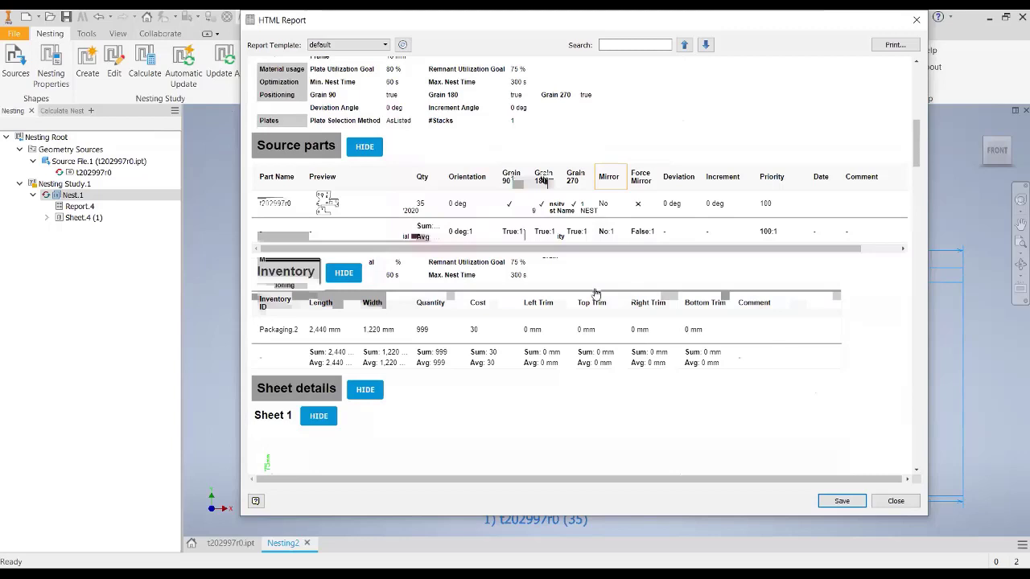
Step: Collapse the report's Inventory section, read the Sheet 1 layout, properties and items, and collapse the Sheet properties section
{"action": "left_click", "coordinate": [344, 272]}
{"action": "scroll", "coordinate": [419, 251], "scroll_direction": "down", "scroll_amount": 1}
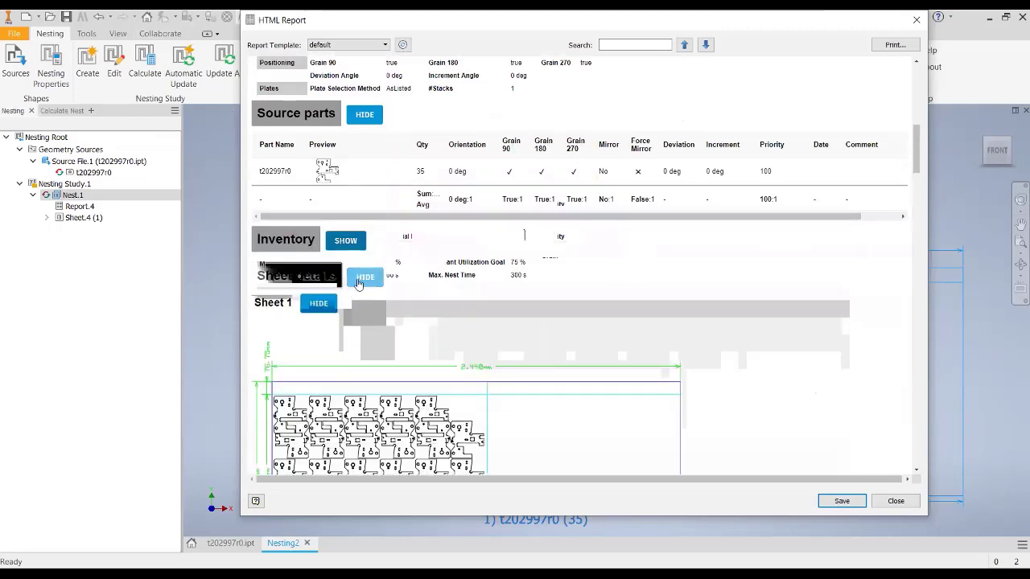
{"action": "scroll", "coordinate": [359, 281], "scroll_direction": "down", "scroll_amount": 1}
{"action": "scroll", "coordinate": [358, 281], "scroll_direction": "down", "scroll_amount": 6}
{"action": "scroll", "coordinate": [355, 154], "scroll_direction": "down", "scroll_amount": 3}
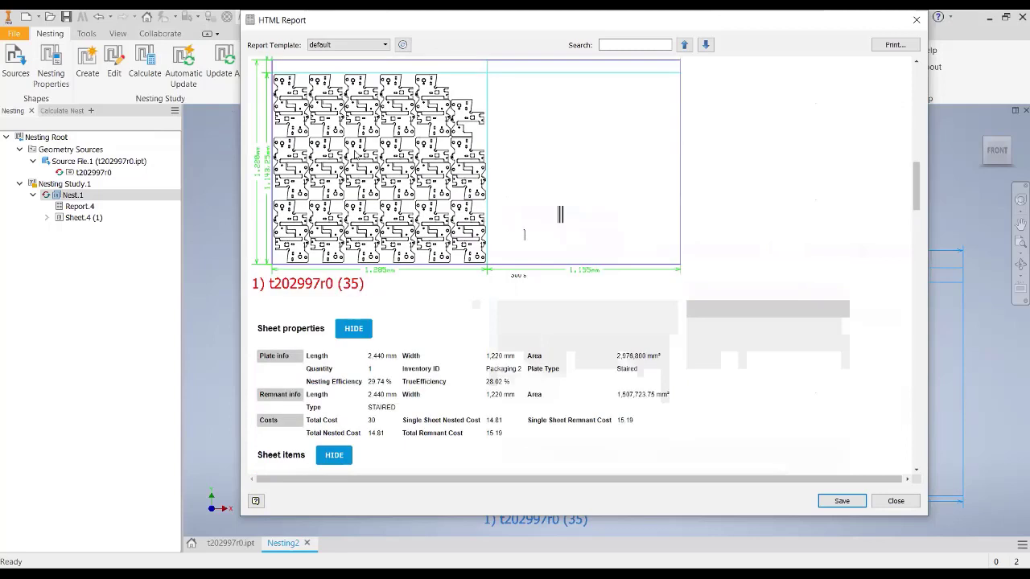
{"action": "scroll", "coordinate": [406, 197], "scroll_direction": "down", "scroll_amount": 2}
{"action": "scroll", "coordinate": [343, 215], "scroll_direction": "down", "scroll_amount": 2}
{"action": "scroll", "coordinate": [339, 147], "scroll_direction": "down", "scroll_amount": 4}
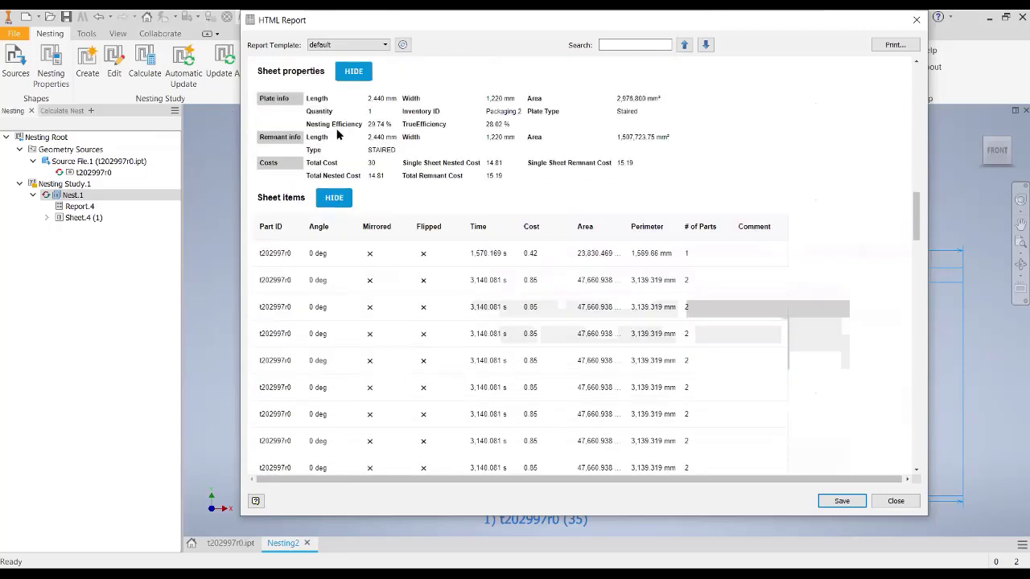
{"action": "scroll", "coordinate": [345, 106], "scroll_direction": "up", "scroll_amount": 1}
{"action": "left_click", "coordinate": [348, 105]}
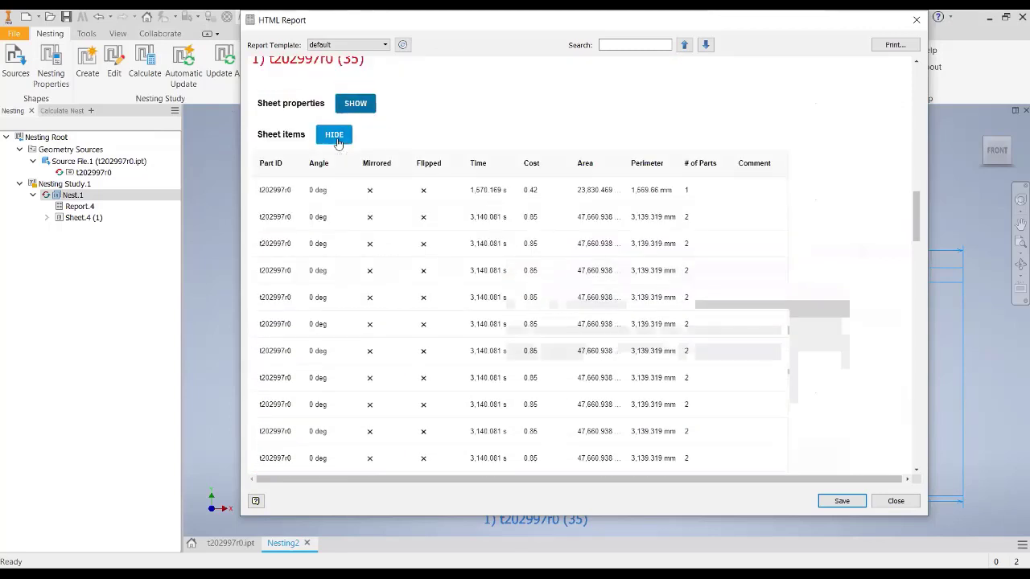
Step: Read the Sheet items, Sheet part summaries, Sheets and Part summaries tables in the nest report
{"action": "scroll", "coordinate": [607, 258], "scroll_direction": "down", "scroll_amount": 3}
{"action": "scroll", "coordinate": [612, 320], "scroll_direction": "up", "scroll_amount": 3}
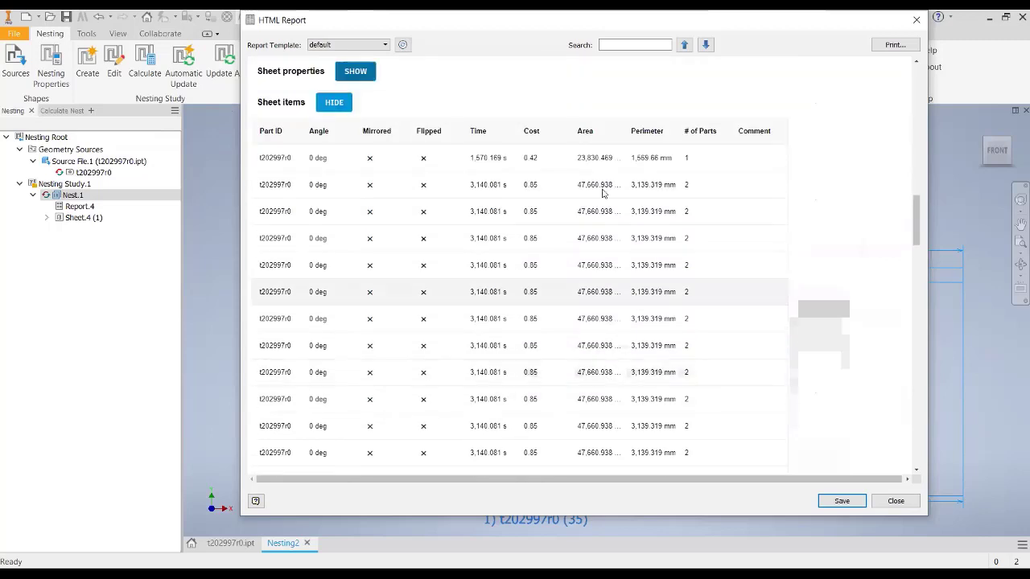
{"action": "scroll", "coordinate": [561, 218], "scroll_direction": "down", "scroll_amount": 14}
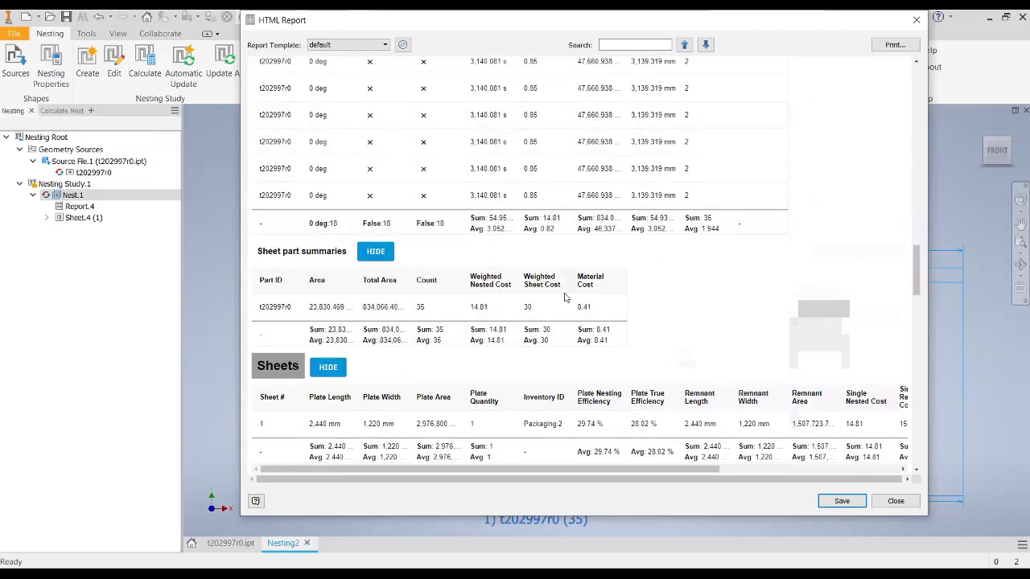
{"action": "scroll", "coordinate": [567, 298], "scroll_direction": "down", "scroll_amount": 3}
{"action": "scroll", "coordinate": [555, 325], "scroll_direction": "down", "scroll_amount": 19}
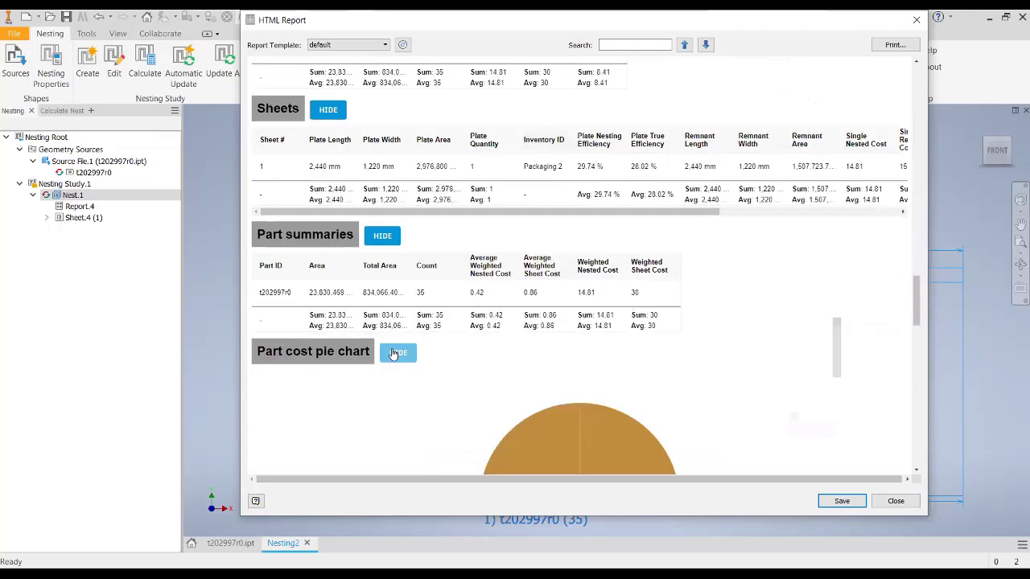
Step: Examine the report's efficiency and cost chart, sheet areas chart and Excluded Parts section
{"action": "scroll", "coordinate": [559, 332], "scroll_direction": "down", "scroll_amount": 15}
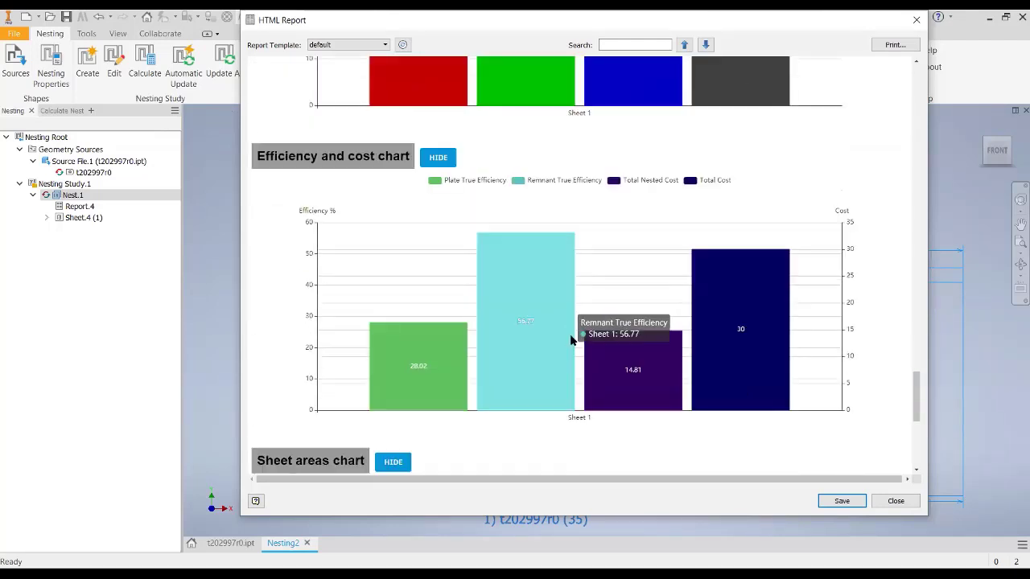
{"action": "scroll", "coordinate": [567, 297], "scroll_direction": "down", "scroll_amount": 5}
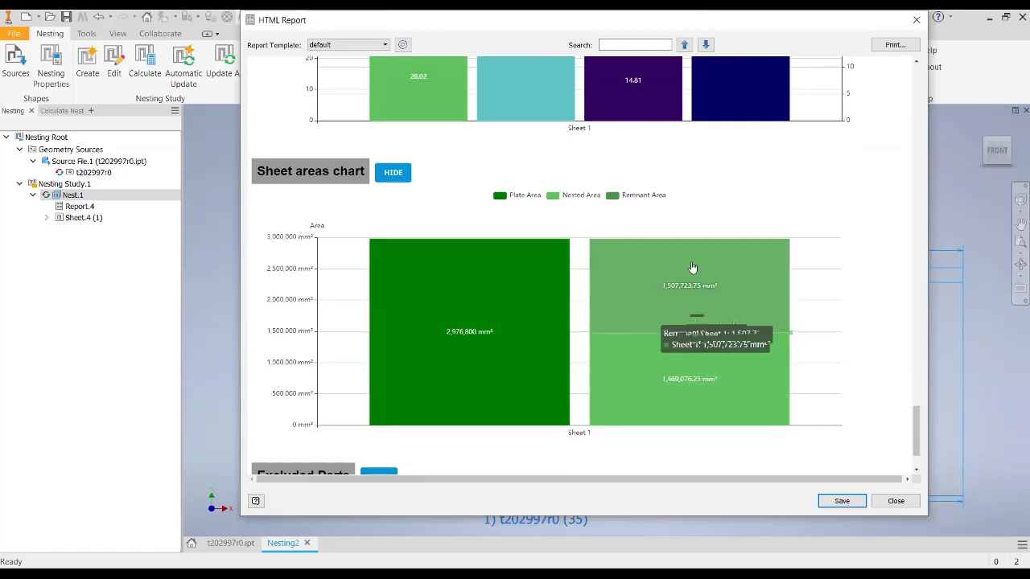
{"action": "mouse_move", "coordinate": [686, 395]}
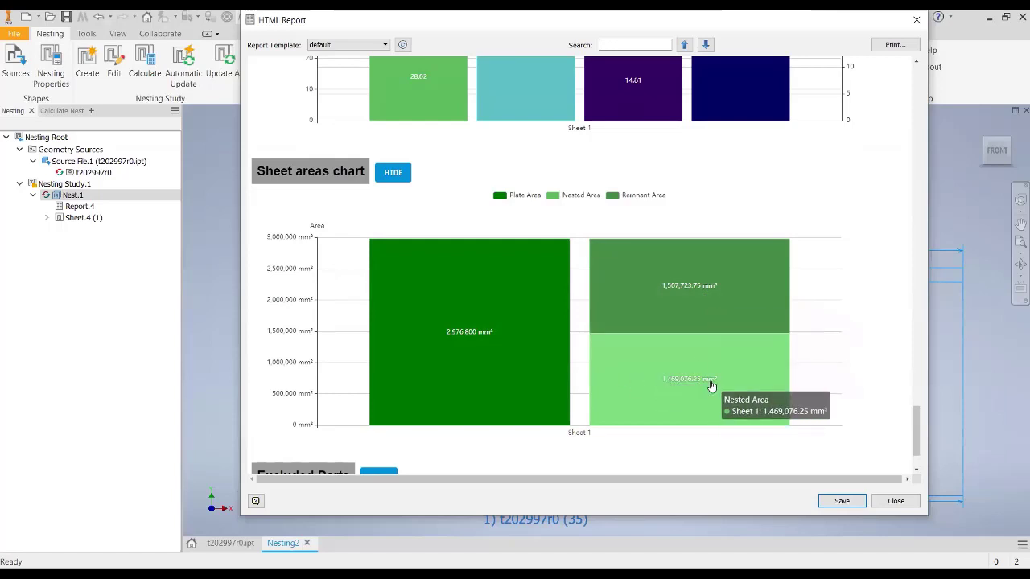
{"action": "scroll", "coordinate": [593, 375], "scroll_direction": "down", "scroll_amount": 2}
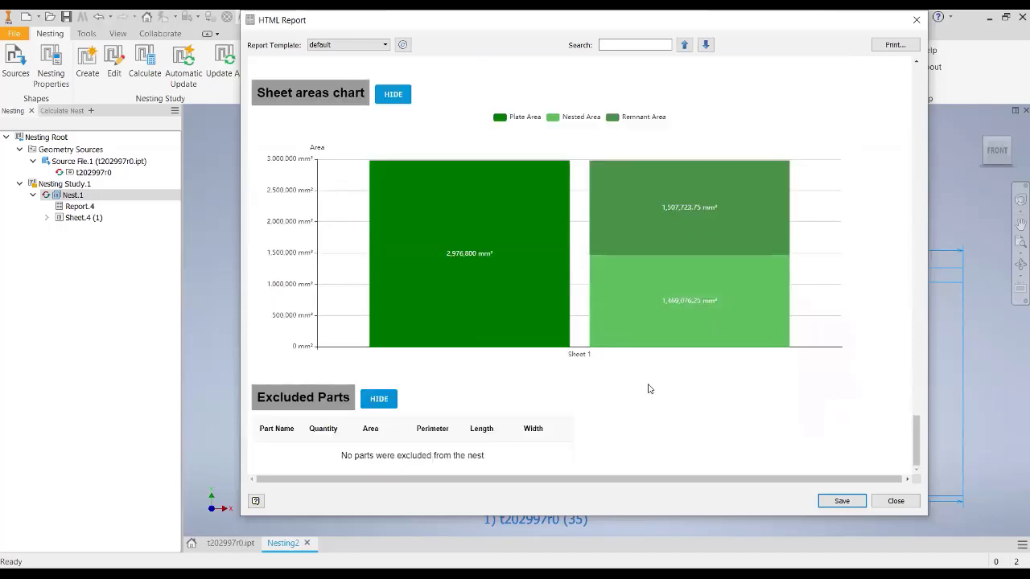
{"action": "scroll", "coordinate": [648, 385], "scroll_direction": "up", "scroll_amount": 10}
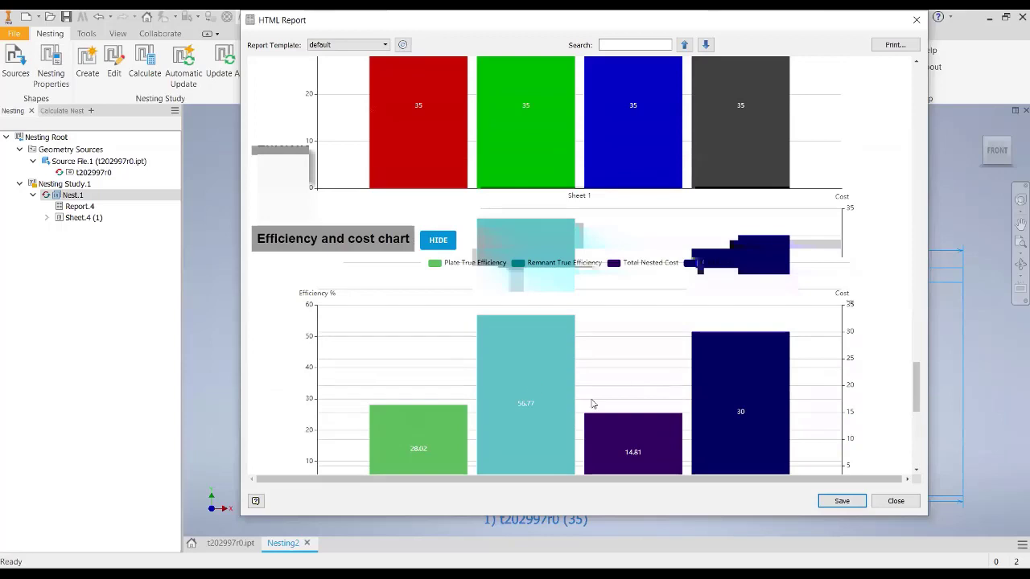
{"action": "scroll", "coordinate": [591, 400], "scroll_direction": "down", "scroll_amount": 2}
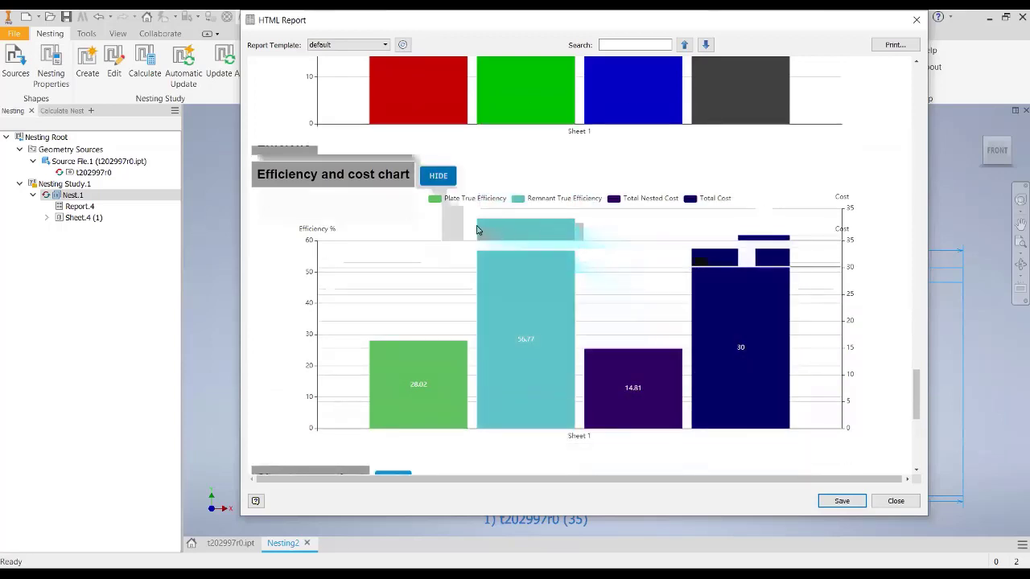
{"action": "mouse_move", "coordinate": [427, 412]}
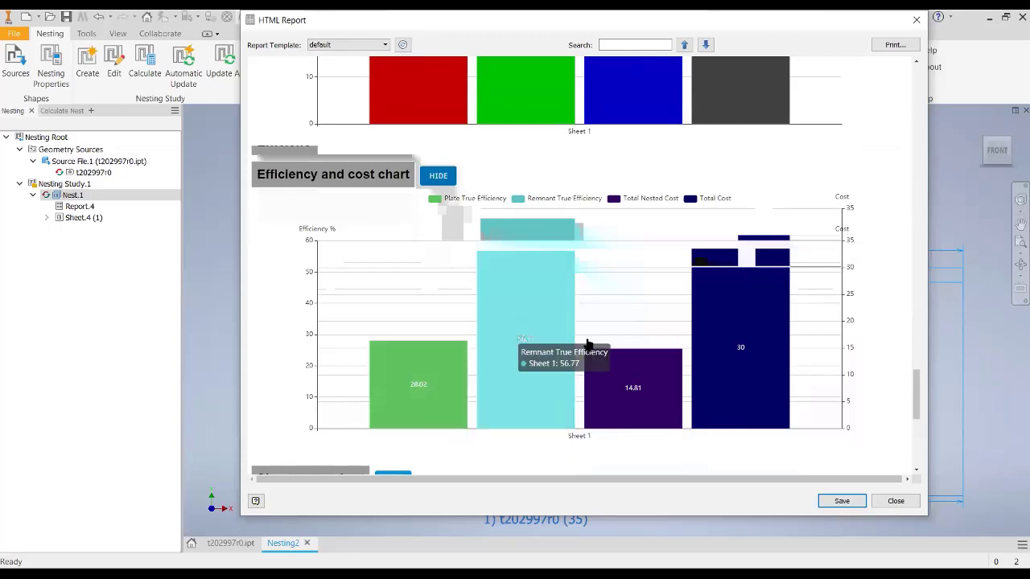
{"action": "scroll", "coordinate": [659, 283], "scroll_direction": "up", "scroll_amount": 5}
{"action": "scroll", "coordinate": [636, 212], "scroll_direction": "up", "scroll_amount": 10}
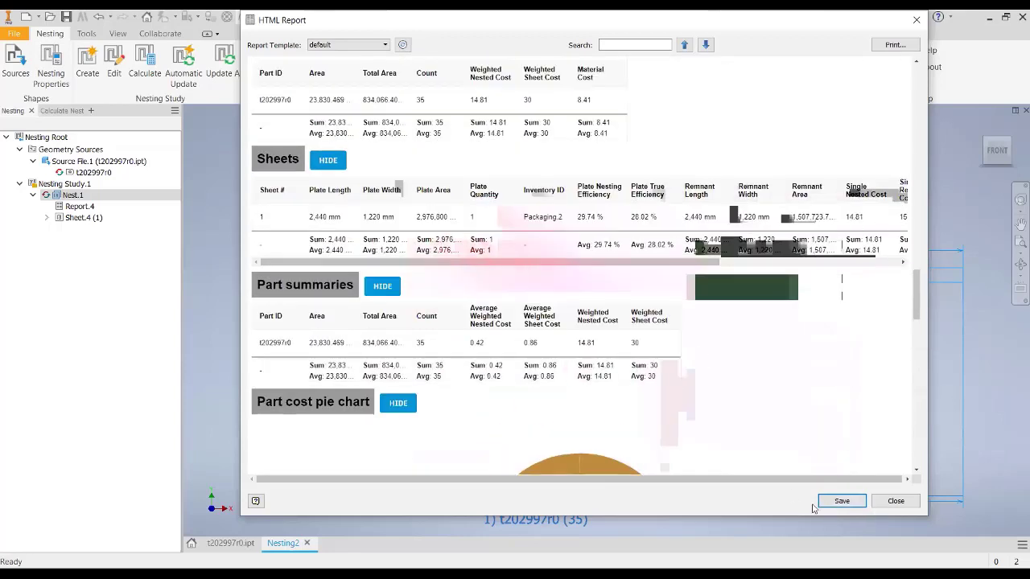
Step: Save the nest report to the Desktop as a PDF file named Nest.1-report
{"action": "left_click", "coordinate": [841, 501]}
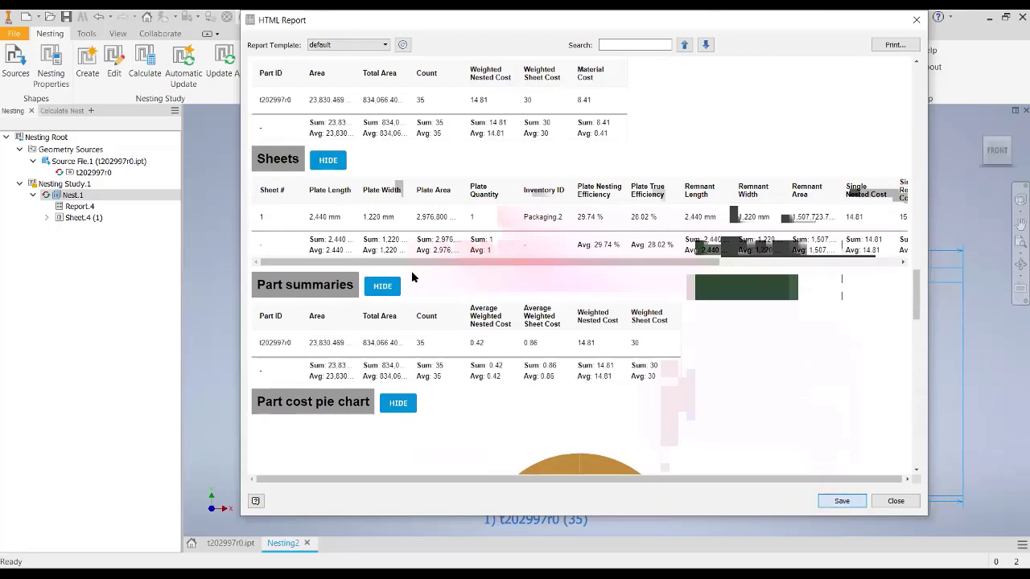
{"action": "left_click", "coordinate": [463, 375]}
{"action": "left_click", "coordinate": [461, 400]}
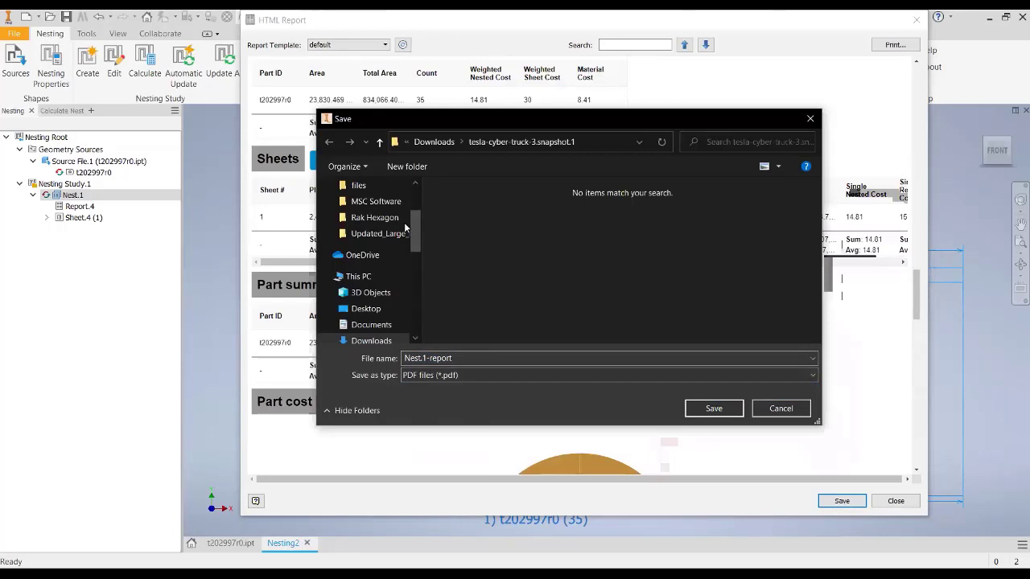
{"action": "scroll", "coordinate": [378, 210], "scroll_direction": "up", "scroll_amount": 3}
{"action": "left_click", "coordinate": [367, 212]}
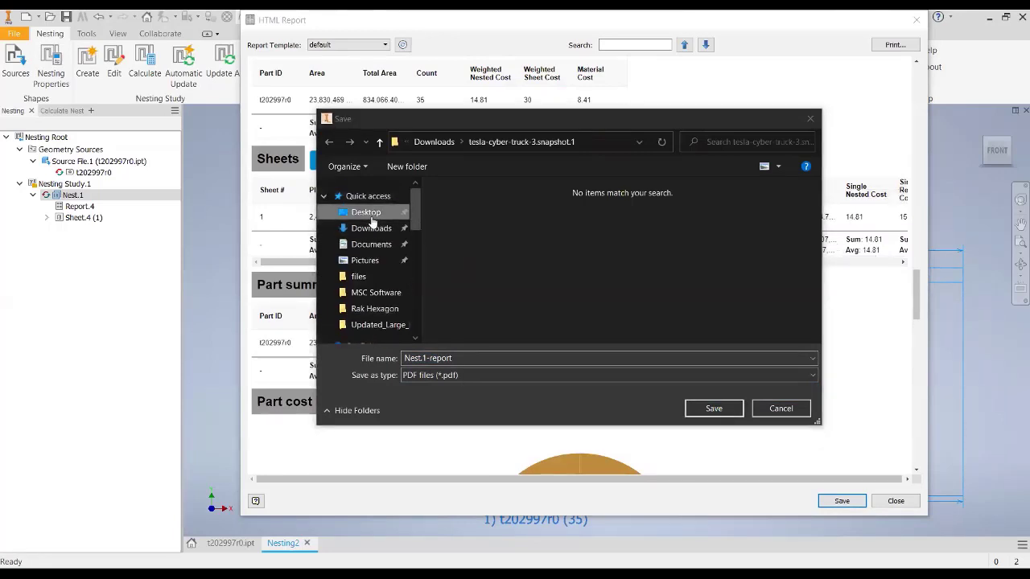
{"action": "left_click", "coordinate": [724, 411]}
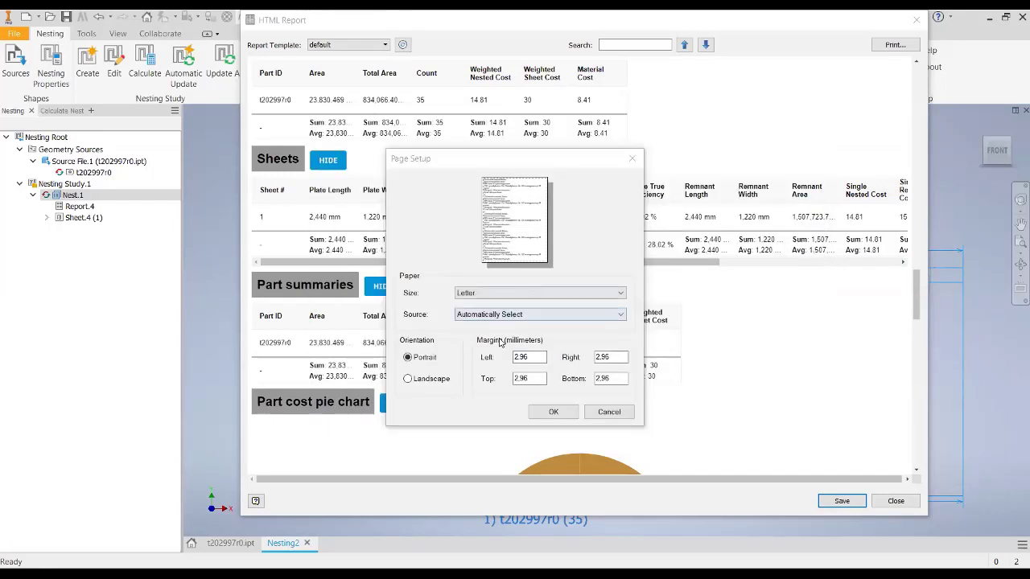
Step: Set the PDF's paper size to A4 and confirm the page setup
{"action": "left_click", "coordinate": [514, 293]}
{"action": "left_click", "coordinate": [483, 356]}
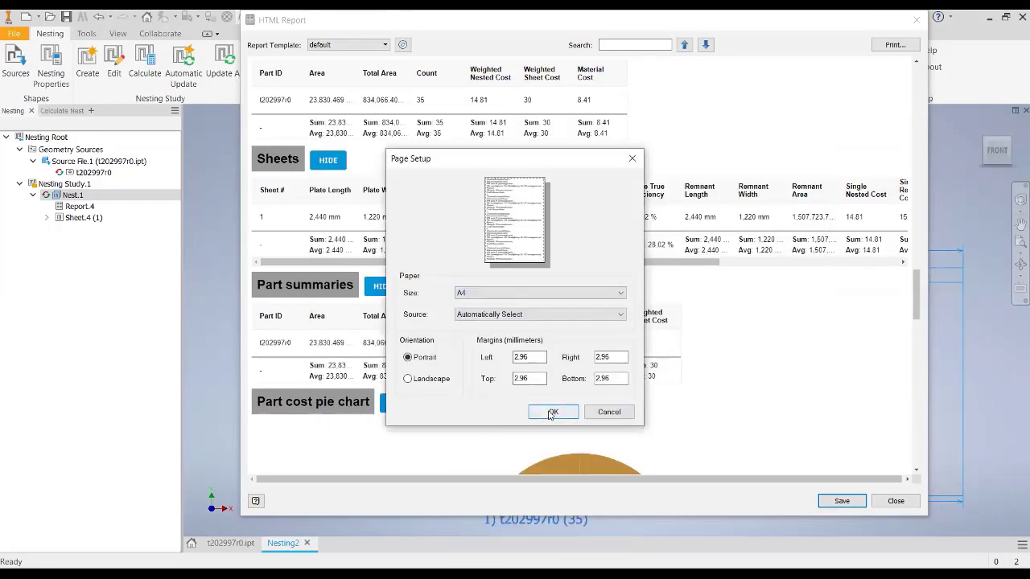
{"action": "left_click", "coordinate": [552, 412]}
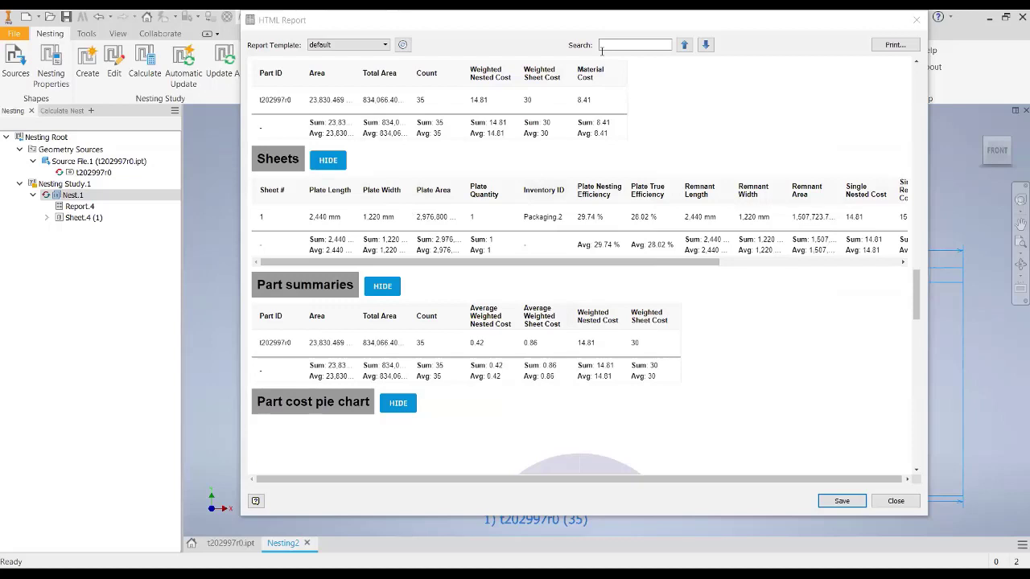
Step: Leave the repeated save of the report as HTML and close the HTML Report window
{"action": "left_click", "coordinate": [841, 501]}
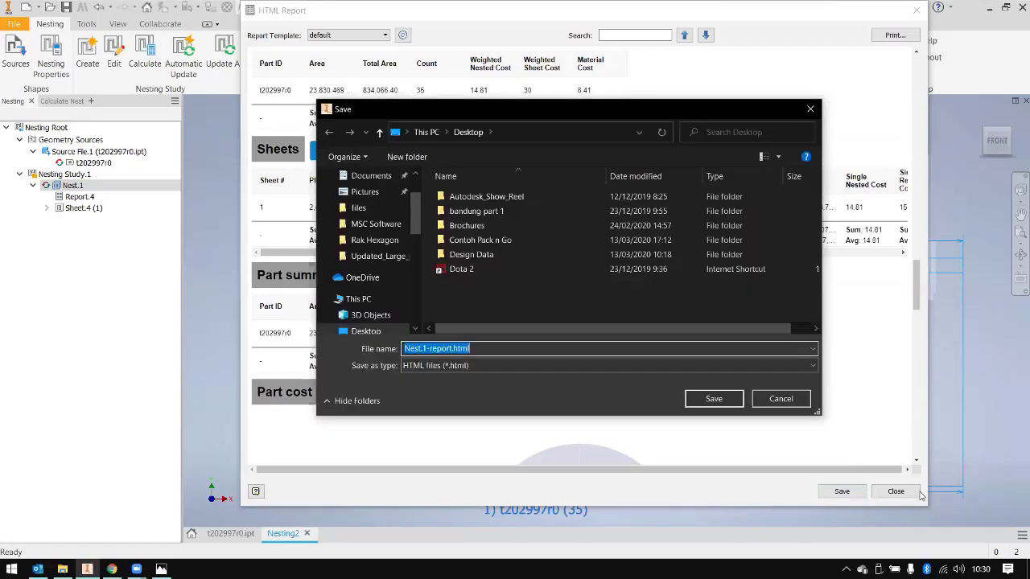
{"action": "key", "text": "Return"}
{"action": "left_click", "coordinate": [895, 492]}
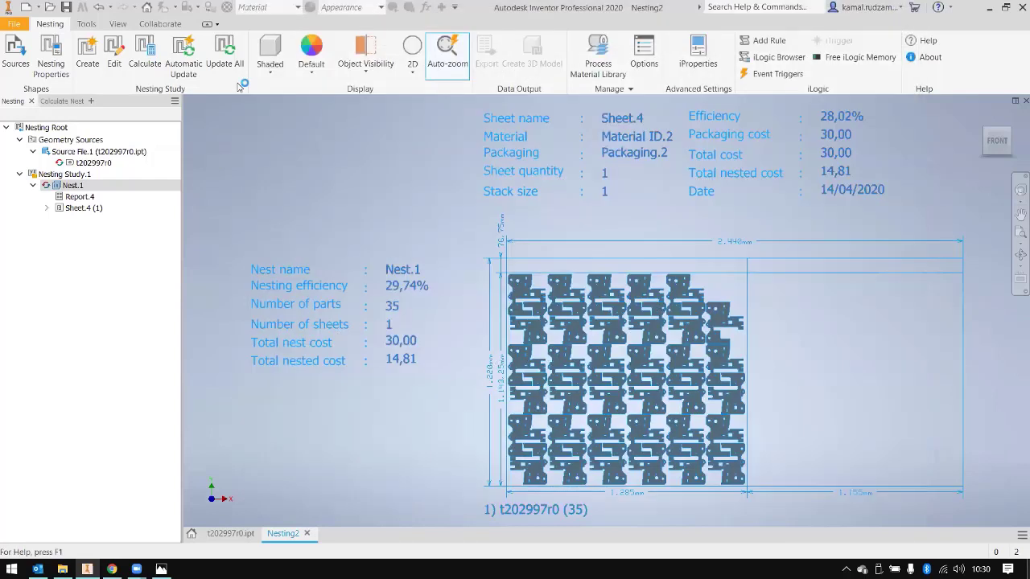
Step: Open the Nest.1-report PDF from the desktop and check its tables and charts through to the last page
{"action": "key", "text": "super+d"}
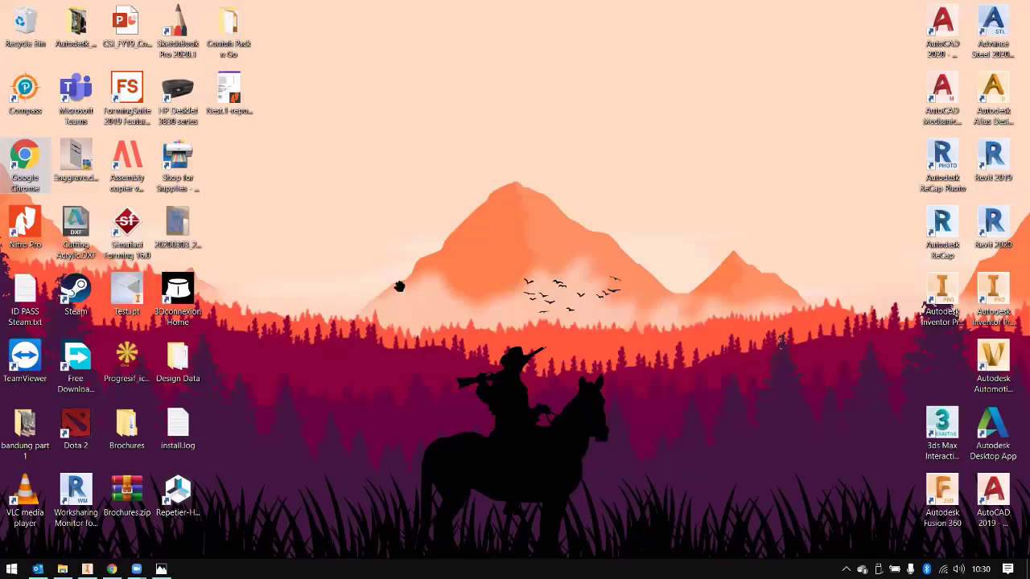
{"action": "scroll", "coordinate": [398, 288], "scroll_direction": "down", "scroll_amount": 15}
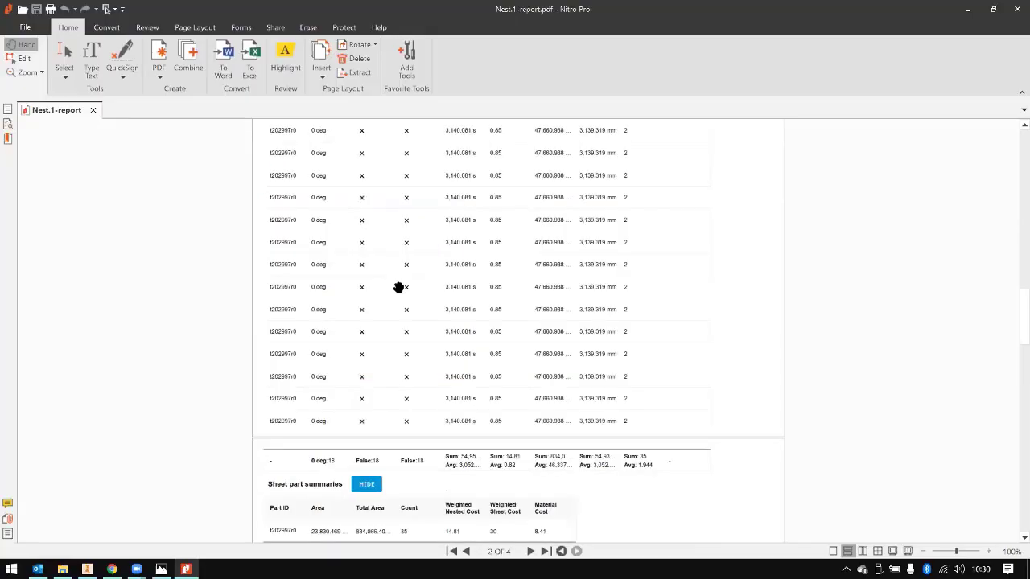
{"action": "scroll", "coordinate": [398, 288], "scroll_direction": "down", "scroll_amount": 15}
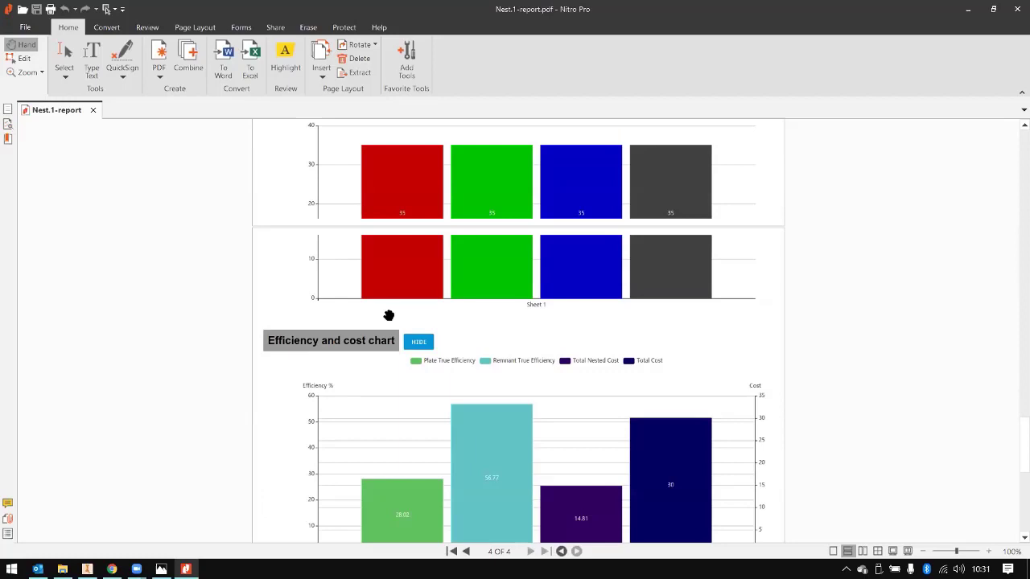
{"action": "scroll", "coordinate": [525, 268], "scroll_direction": "down", "scroll_amount": 10}
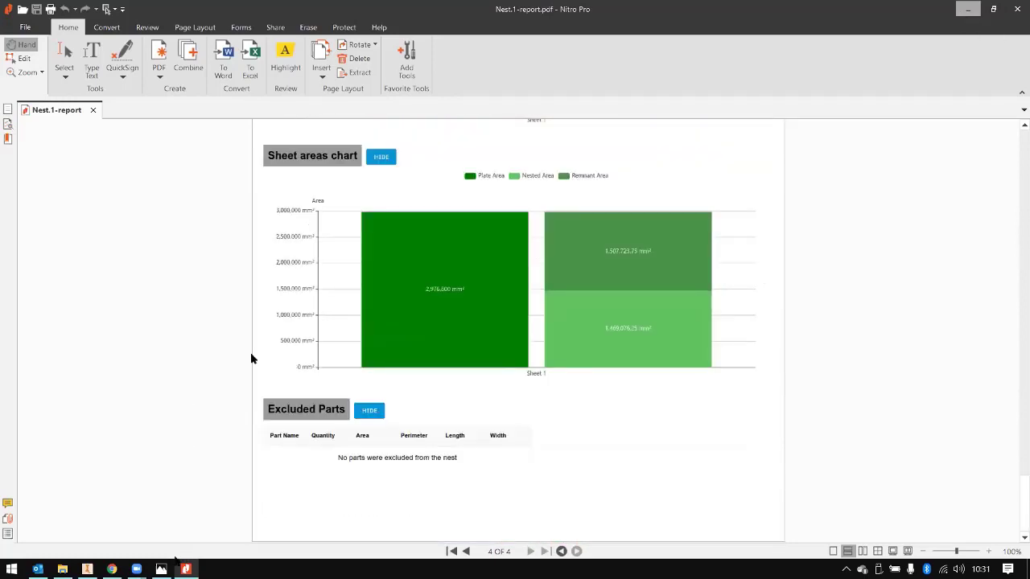
{"action": "key", "text": "super+d"}
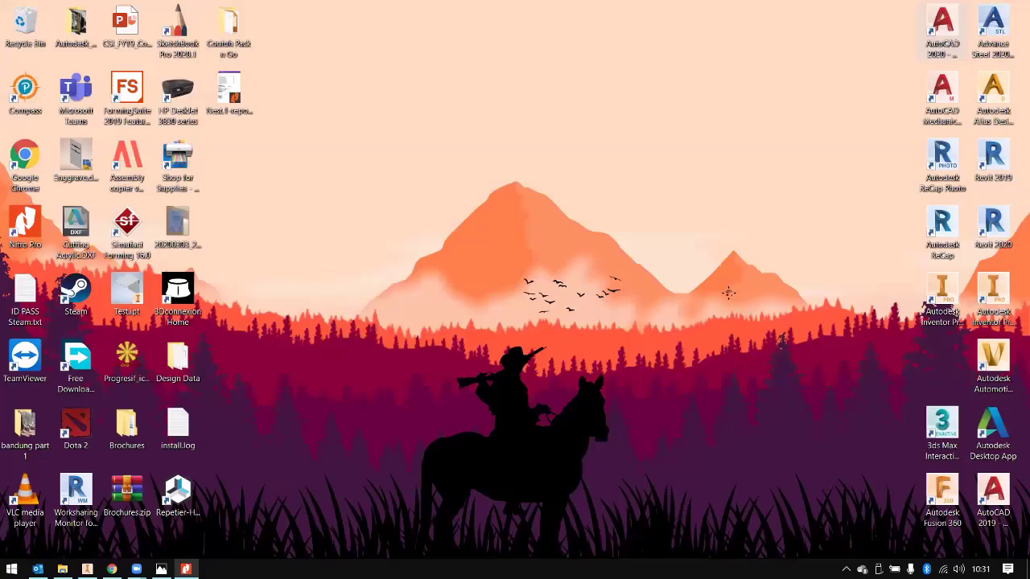
Step: Switch back to Inventor and export Sheet.4 (1) to the Desktop as an AutoCAD DXF file named Webinar
{"action": "left_click", "coordinate": [87, 569]}
{"action": "middle_click_drag", "start_coordinate": [588, 287], "coordinate": [556, 270]}
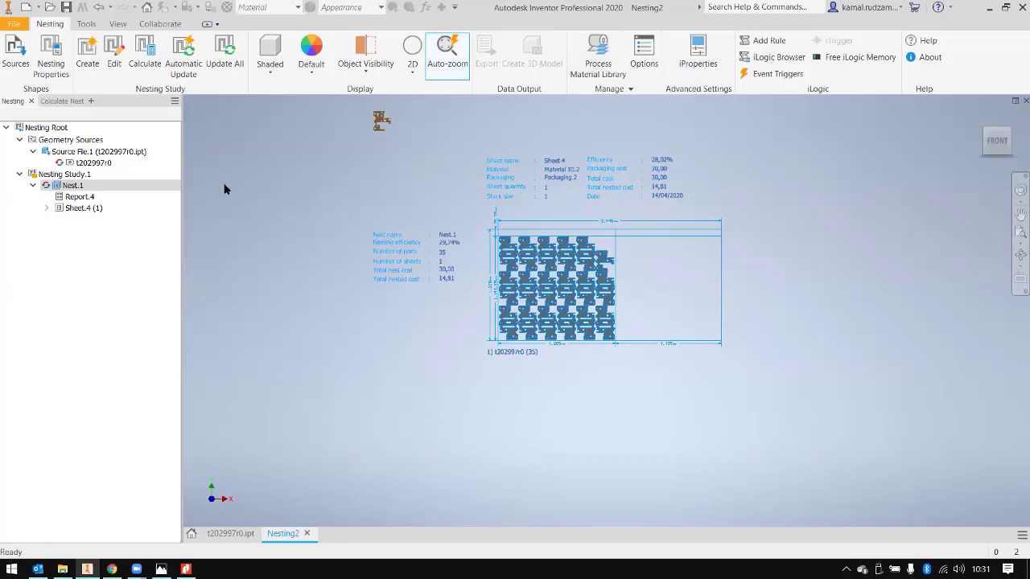
{"action": "left_click", "coordinate": [68, 208]}
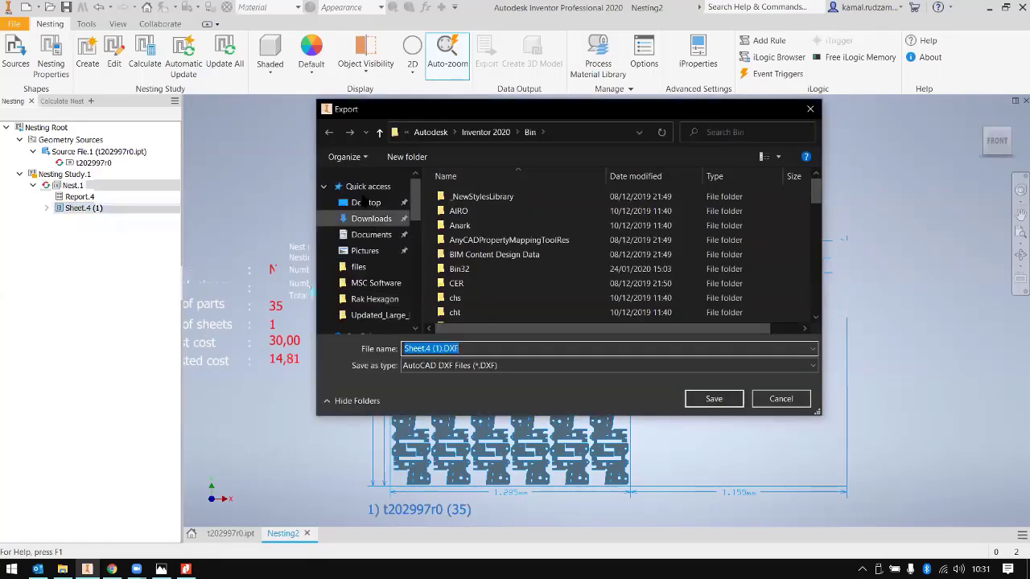
{"action": "left_click", "coordinate": [366, 202]}
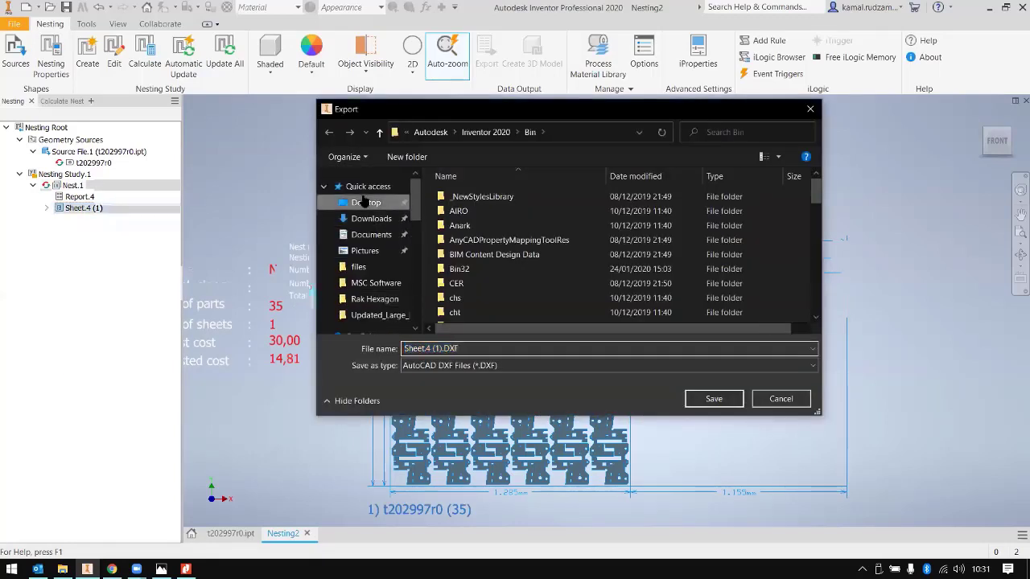
{"action": "left_click", "coordinate": [520, 348]}
{"action": "type", "text": "W"}
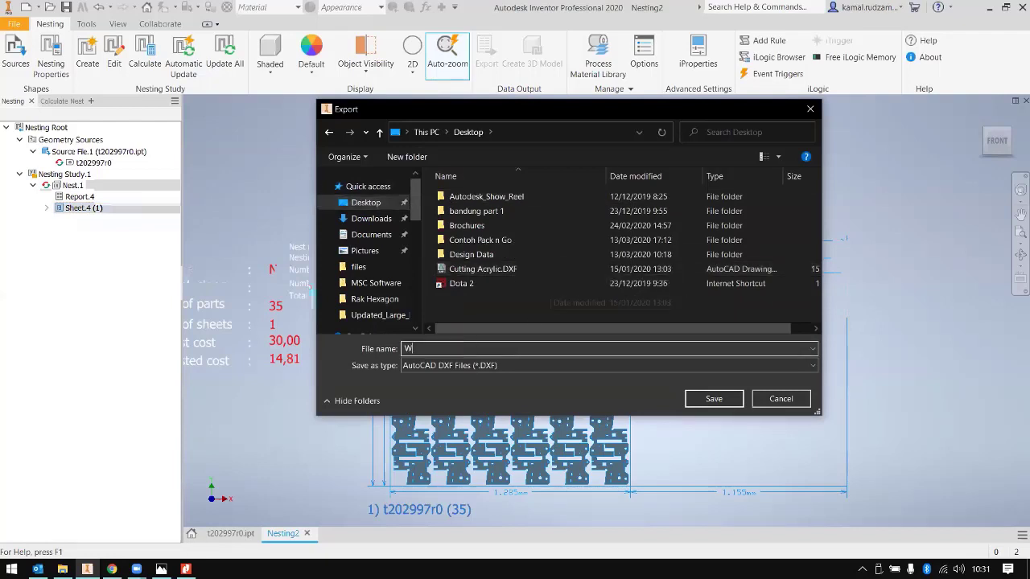
{"action": "type", "text": "ebinar"}
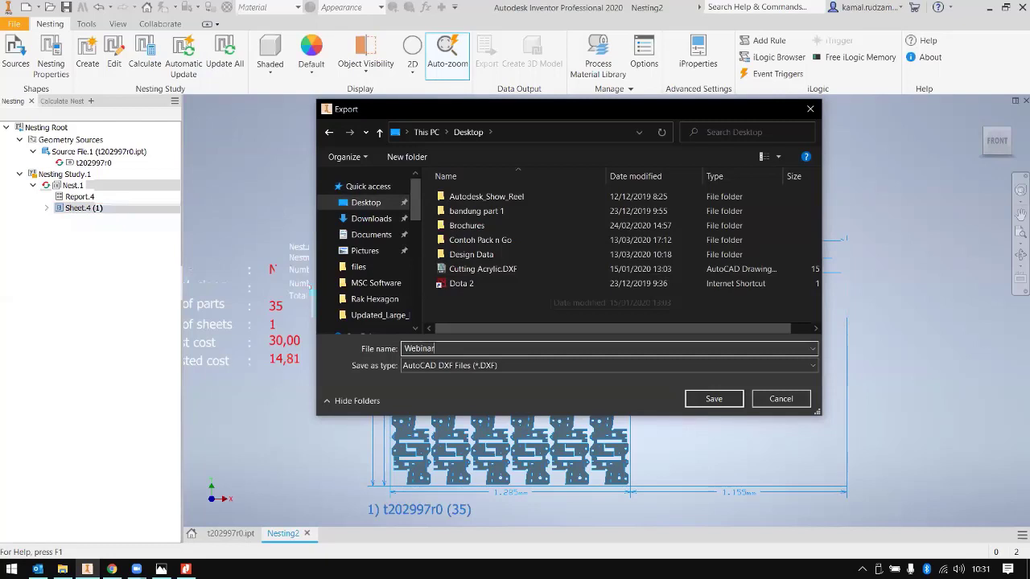
{"action": "key", "text": "Return"}
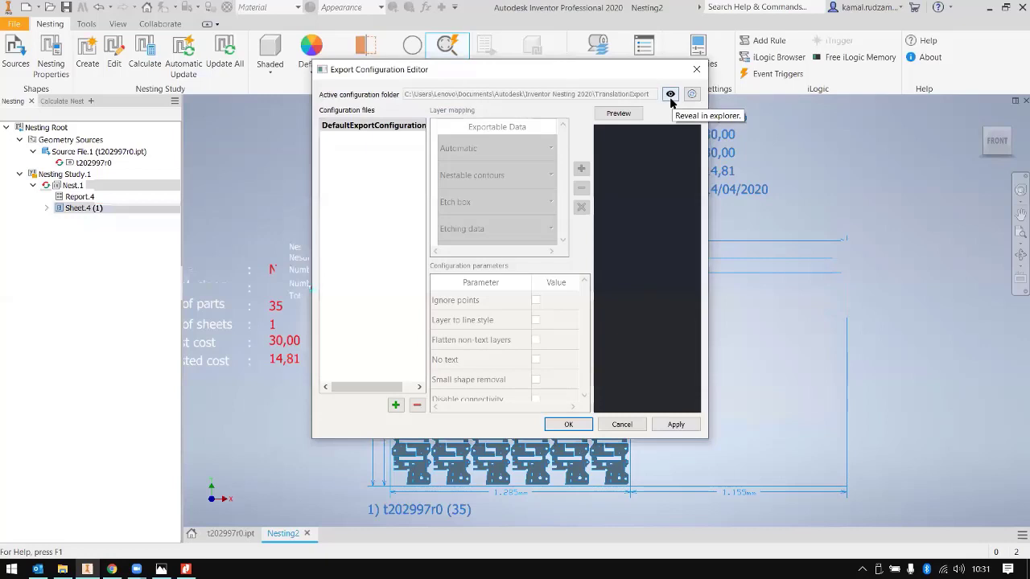
Step: Preview the nested sheet in the Export Configuration Editor and accept the default export configuration
{"action": "left_click", "coordinate": [613, 112]}
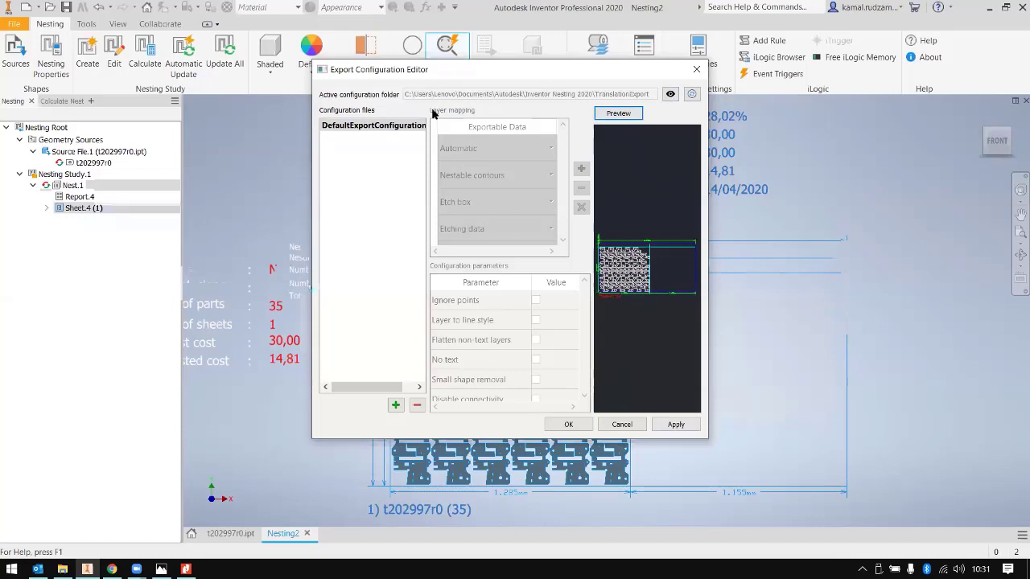
{"action": "left_click", "coordinate": [380, 390]}
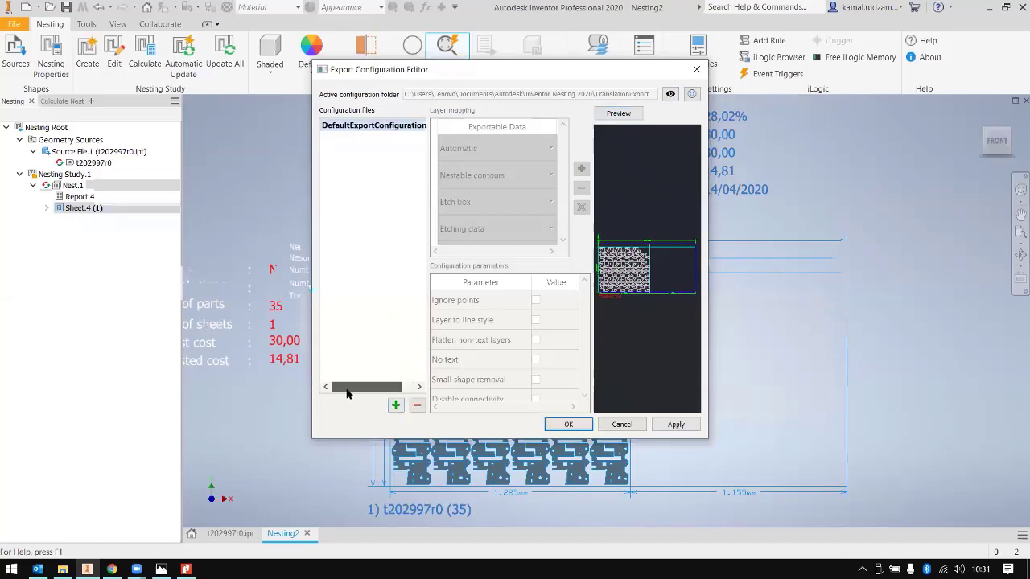
{"action": "left_click", "coordinate": [569, 425]}
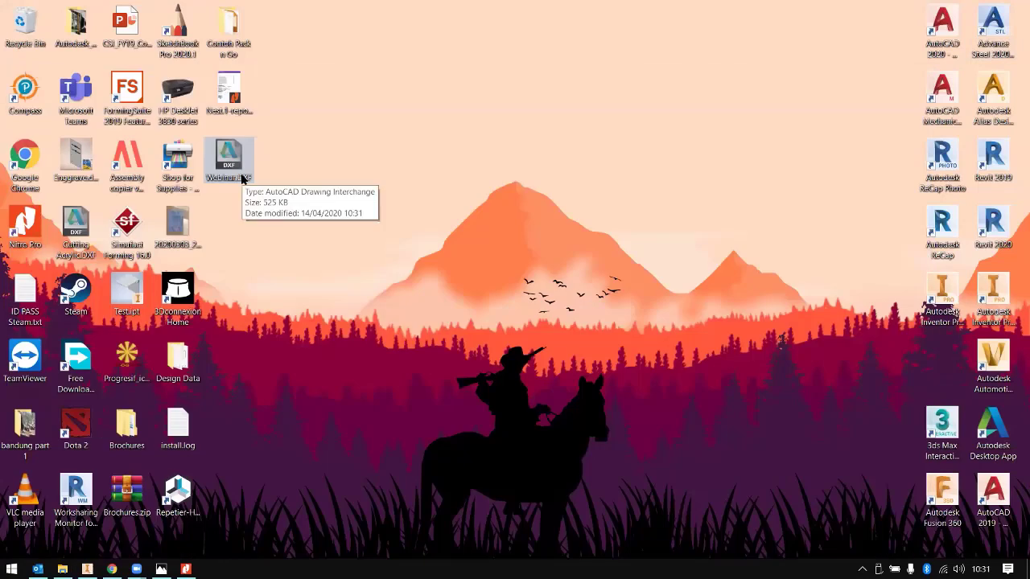
Step: Open the exported Webinar.DXF from the desktop in AutoCAD as a read-only drawing
{"action": "double_click", "coordinate": [242, 178]}
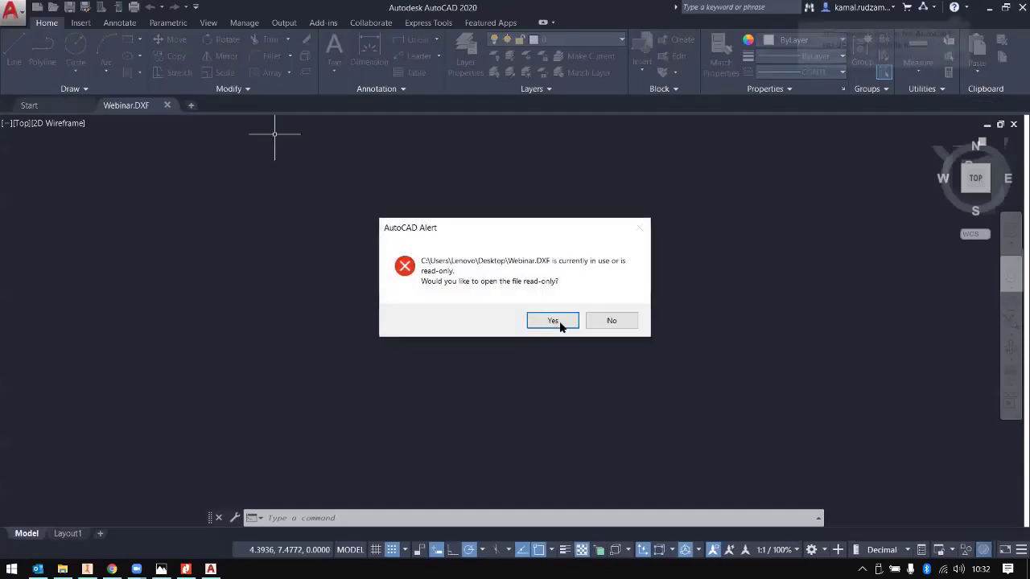
{"action": "left_click", "coordinate": [553, 320]}
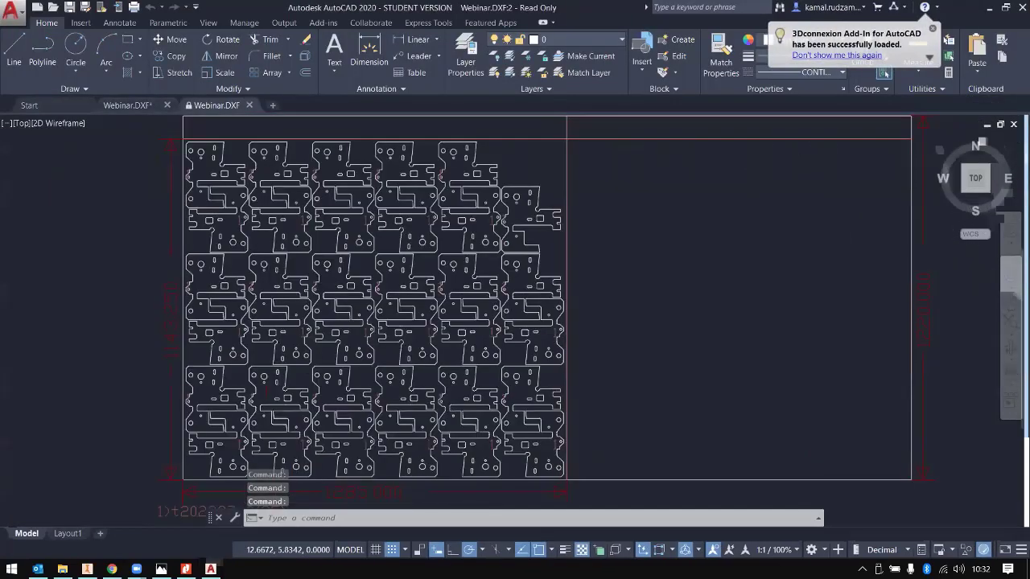
Step: Inspect the exported nested sheet in the Webinar.DXF drawing, including part outlines, sheet borders and dimensions
{"action": "middle_click", "coordinate": [181, 178]}
{"action": "middle_click", "coordinate": [181, 178]}
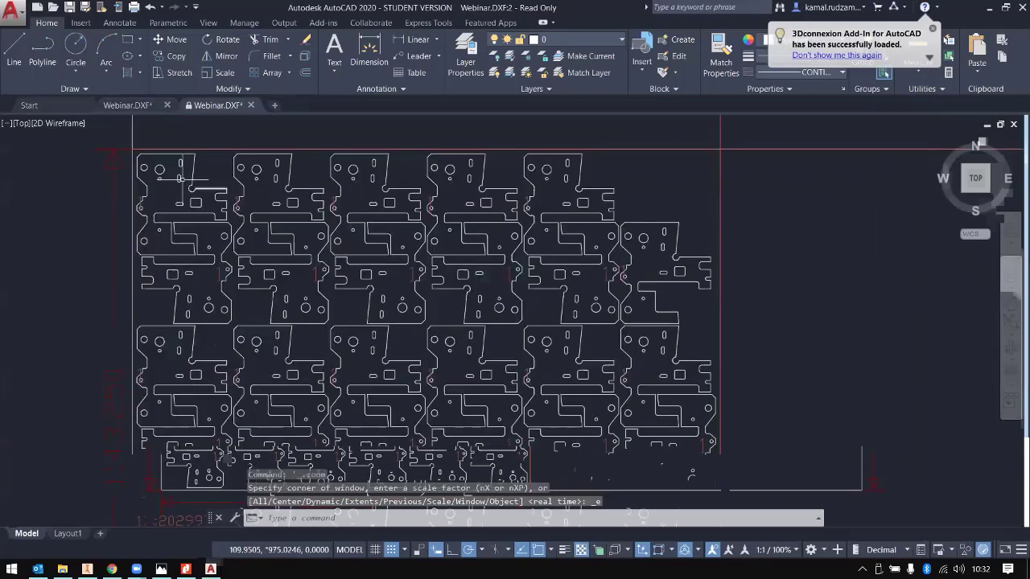
{"action": "scroll", "coordinate": [723, 187], "scroll_direction": "down", "scroll_amount": 2}
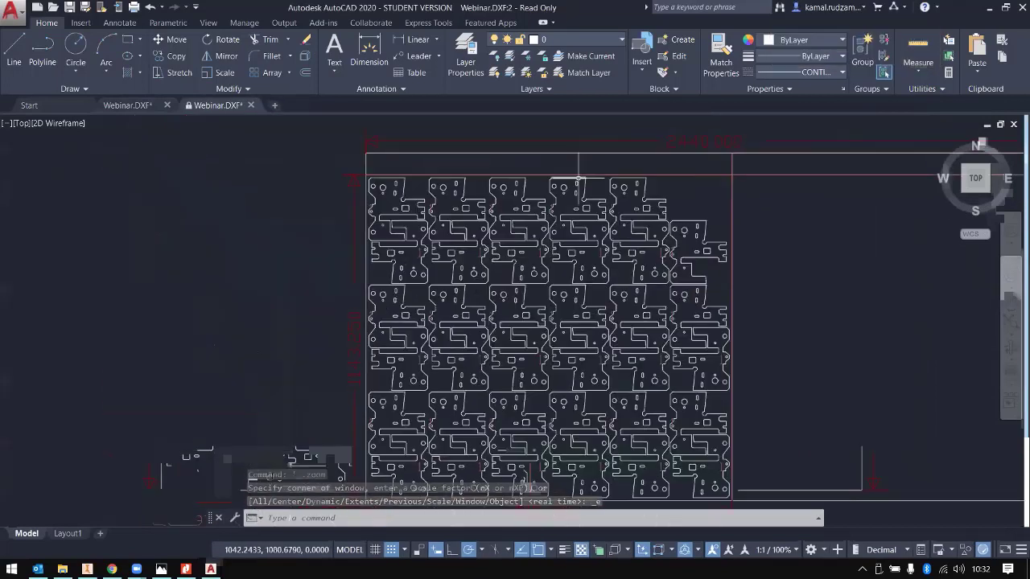
{"action": "middle_click_drag", "start_coordinate": [700, 198], "coordinate": [640, 123]}
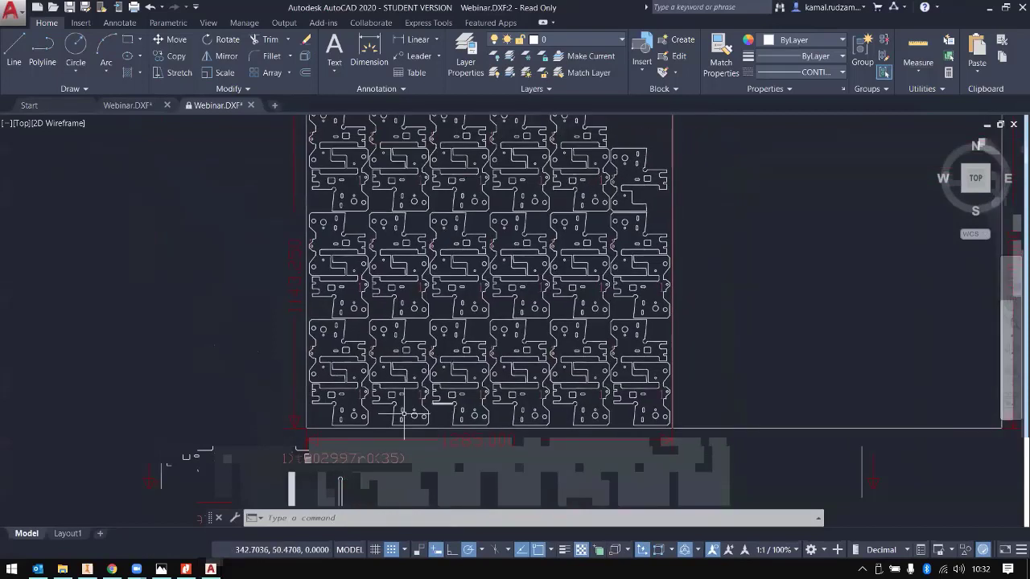
{"action": "scroll", "coordinate": [404, 417], "scroll_direction": "up", "scroll_amount": 4}
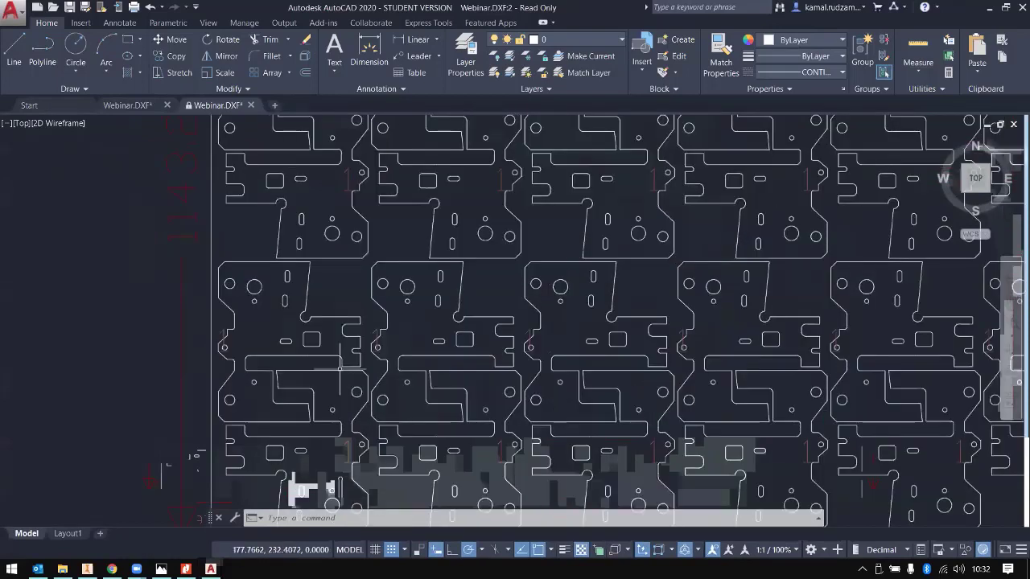
{"action": "scroll", "coordinate": [551, 326], "scroll_direction": "up", "scroll_amount": 3}
{"action": "scroll", "coordinate": [563, 326], "scroll_direction": "down", "scroll_amount": 6}
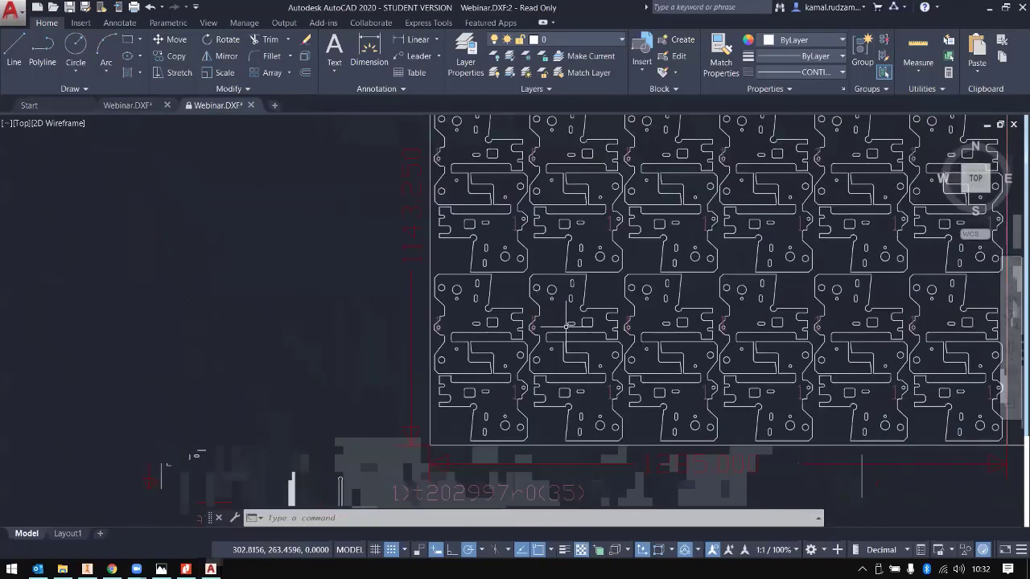
{"action": "scroll", "coordinate": [568, 325], "scroll_direction": "down", "scroll_amount": 3}
{"action": "middle_click_drag", "start_coordinate": [679, 229], "coordinate": [657, 327]}
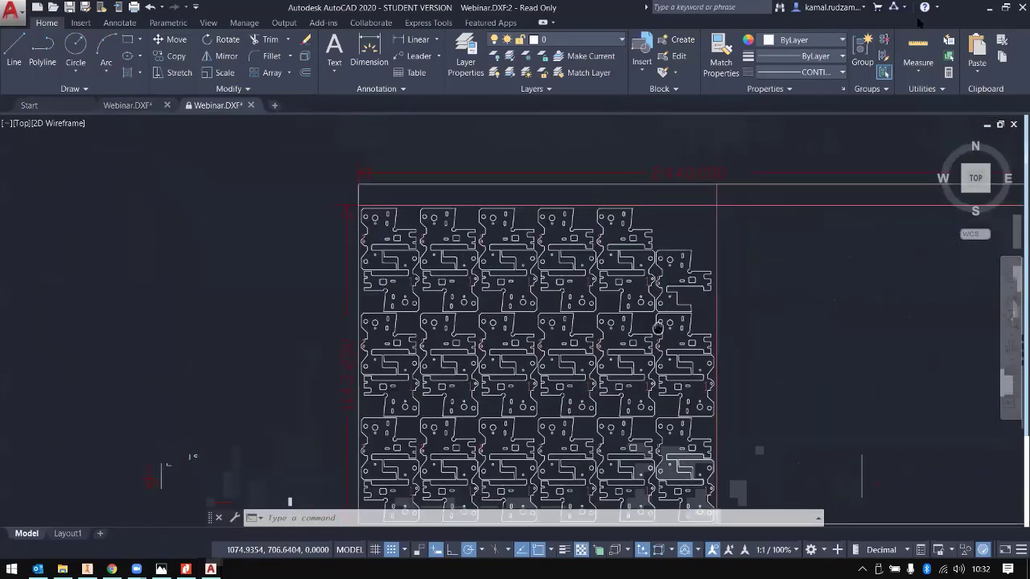
Step: Switch back to Inventor and create a 3D model of Sheet.4 (1) as an assembly file, with the stock included
{"action": "left_click", "coordinate": [990, 6]}
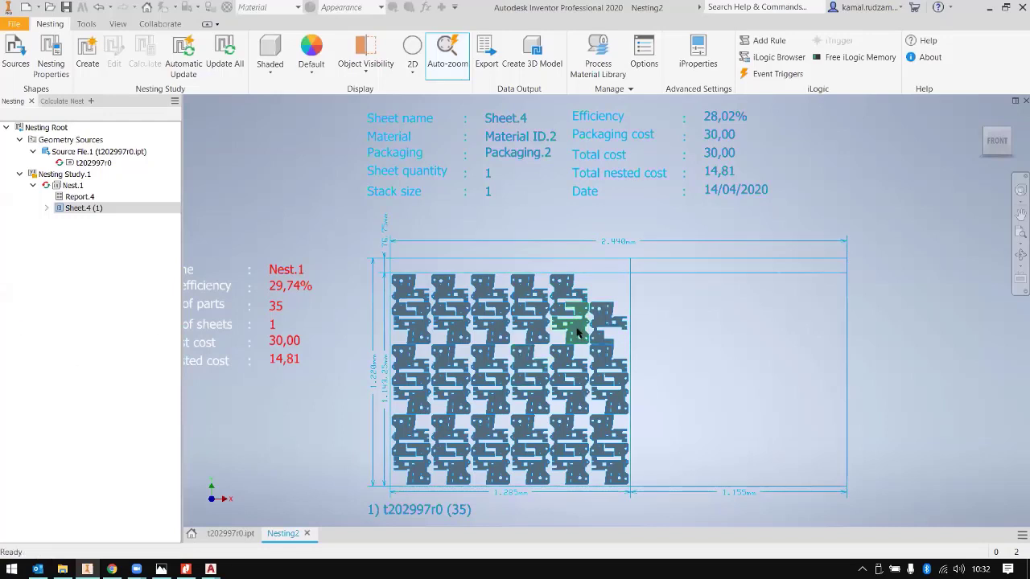
{"action": "scroll", "coordinate": [577, 333], "scroll_direction": "down", "scroll_amount": 8}
{"action": "scroll", "coordinate": [582, 338], "scroll_direction": "up", "scroll_amount": 7}
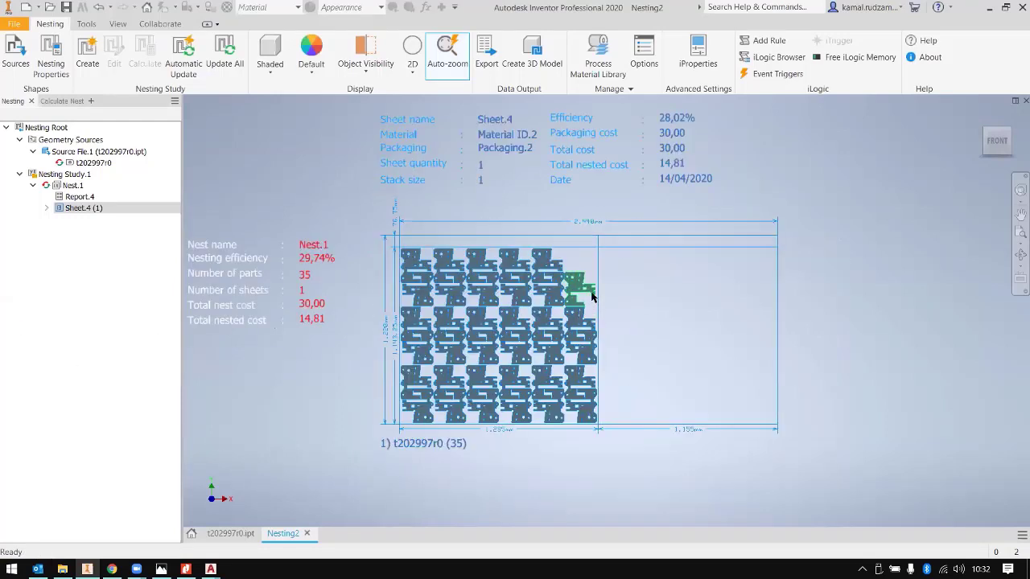
{"action": "scroll", "coordinate": [591, 297], "scroll_direction": "down", "scroll_amount": 5}
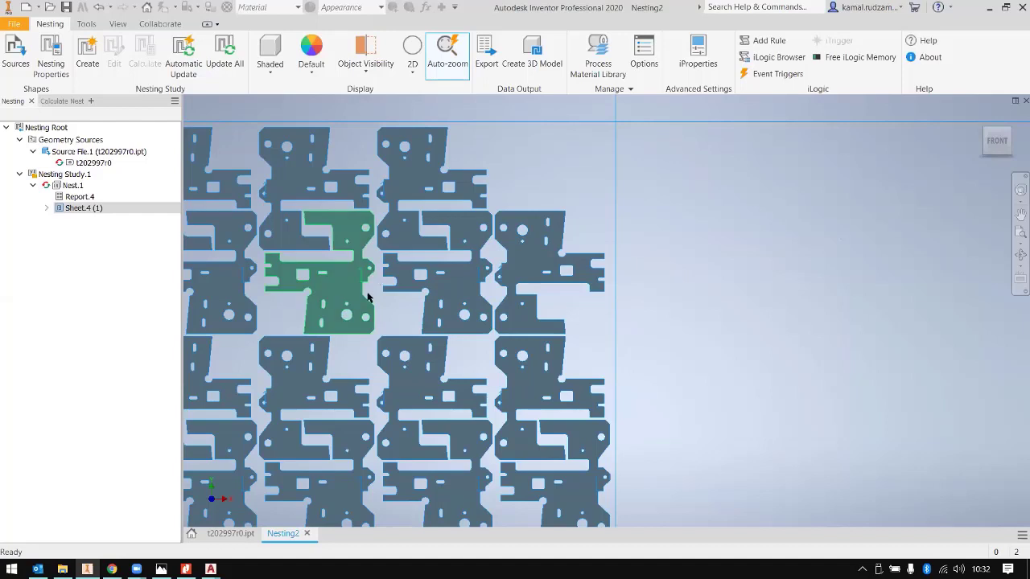
{"action": "scroll", "coordinate": [426, 286], "scroll_direction": "up", "scroll_amount": 6}
{"action": "scroll", "coordinate": [525, 304], "scroll_direction": "down", "scroll_amount": 3}
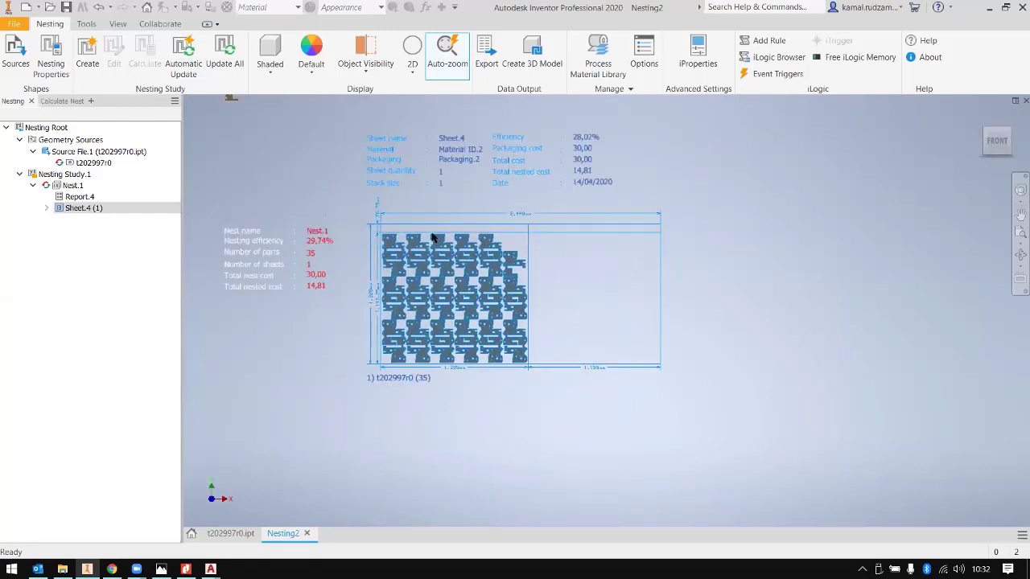
{"action": "right_click", "coordinate": [78, 210]}
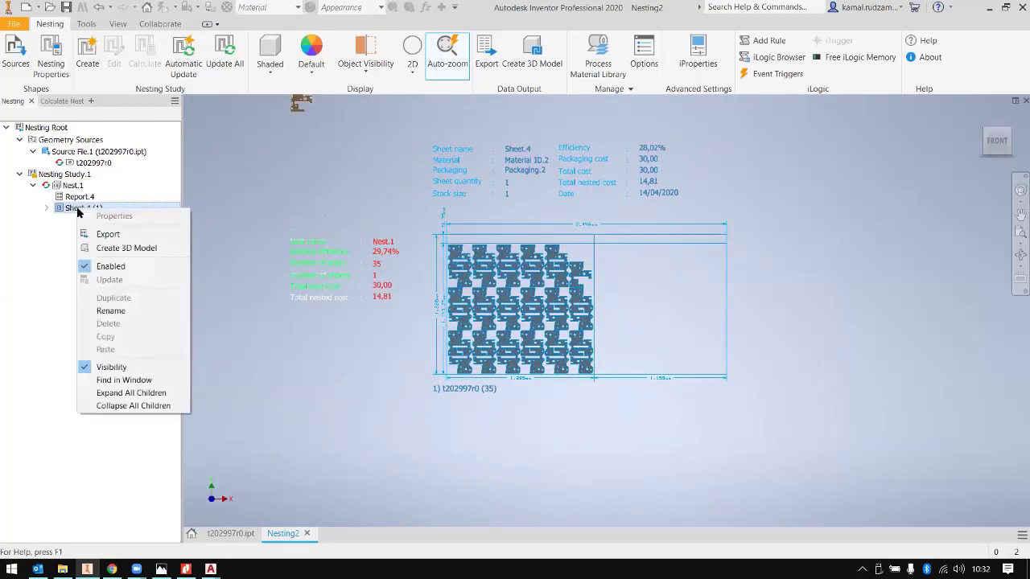
{"action": "left_click", "coordinate": [121, 248]}
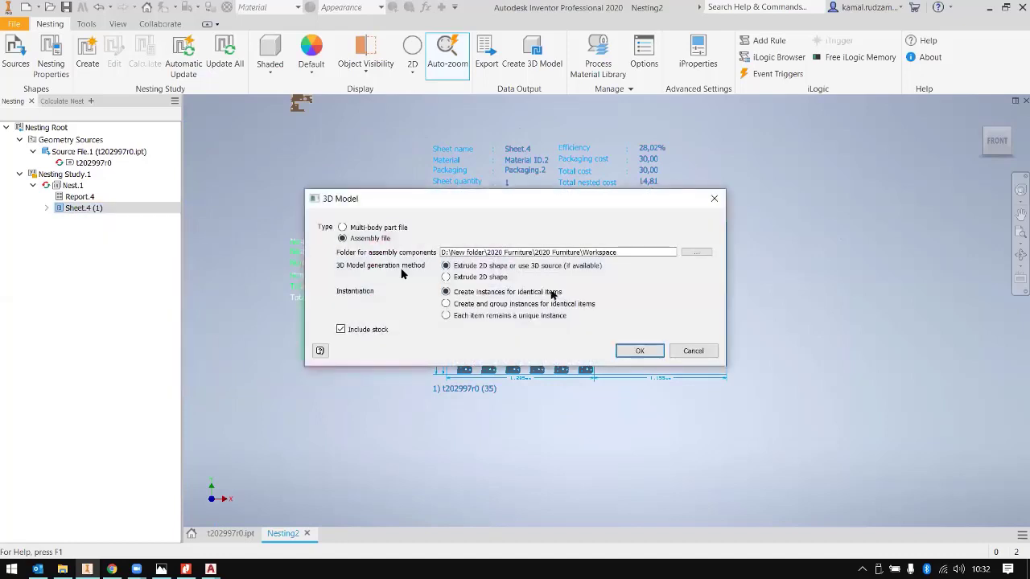
{"action": "left_click", "coordinate": [378, 228]}
{"action": "left_click", "coordinate": [377, 241]}
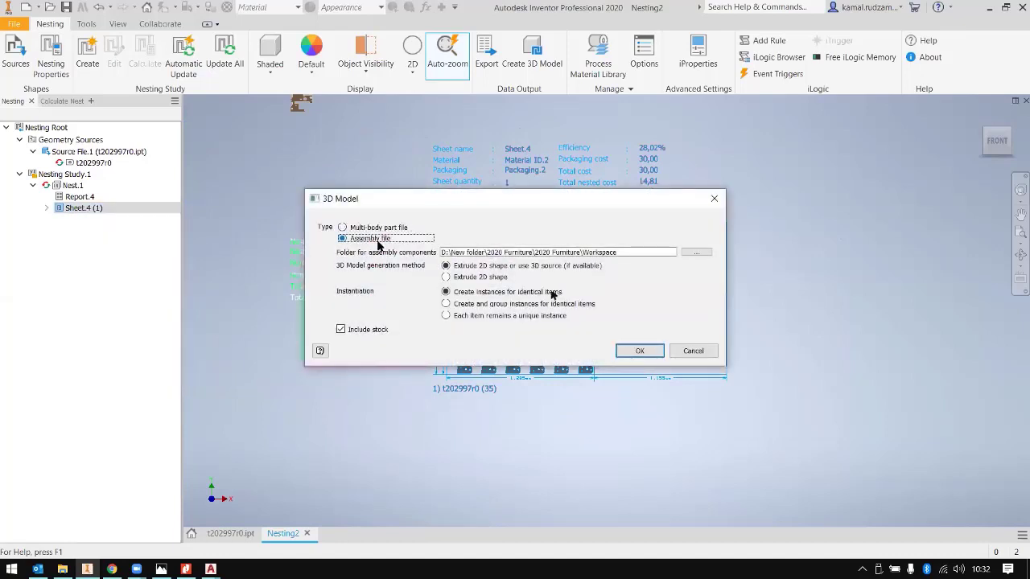
{"action": "left_click", "coordinate": [637, 352]}
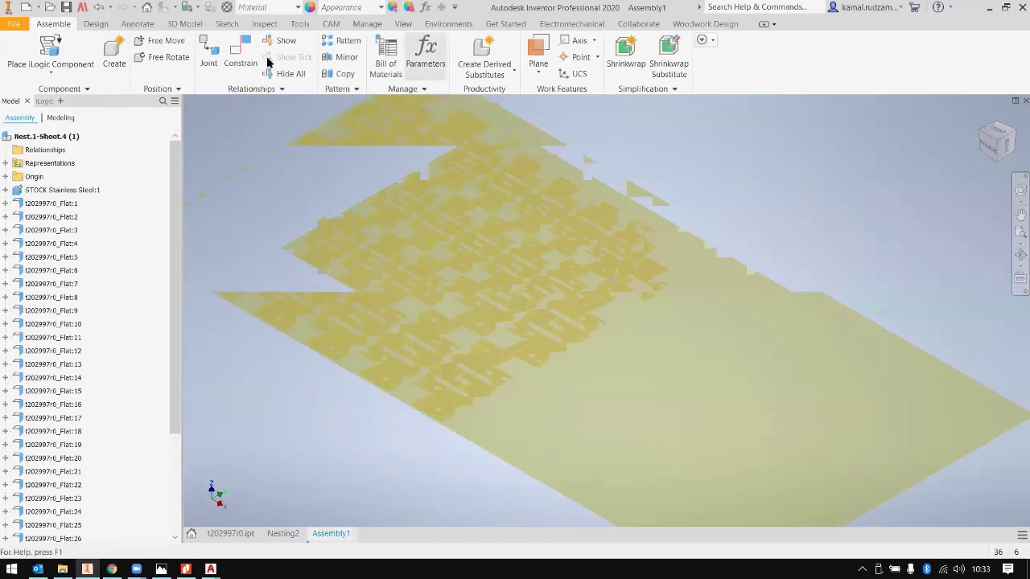
Step: Change the visual style of the nested assembly to shaded with edges
{"action": "left_click", "coordinate": [403, 24]}
{"action": "left_click", "coordinate": [256, 63]}
{"action": "left_click", "coordinate": [274, 151]}
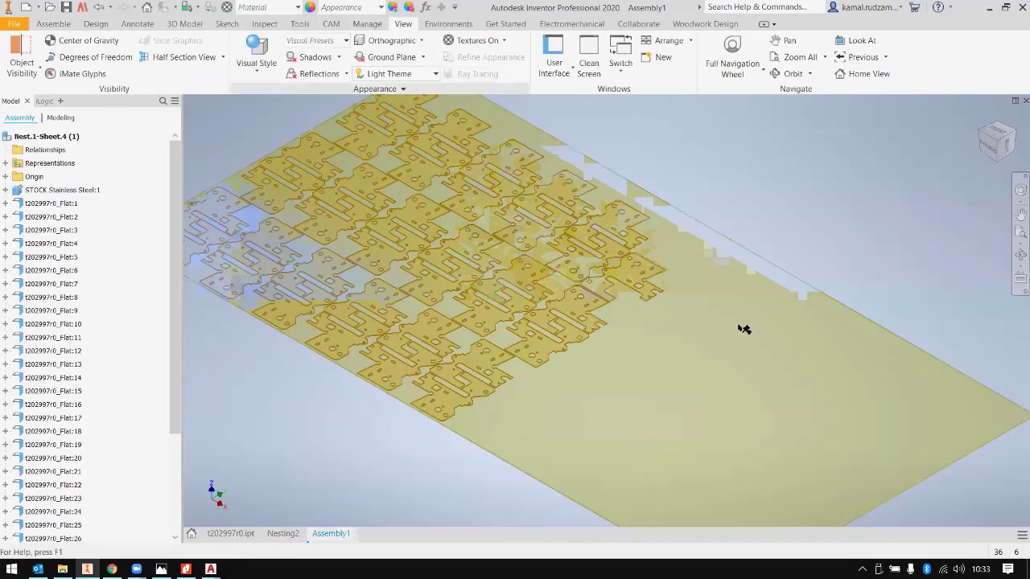
Step: Examine the nested sheet assembly and its component list through to the last t202997r0_Flat instance
{"action": "scroll", "coordinate": [531, 414], "scroll_direction": "up", "scroll_amount": 4}
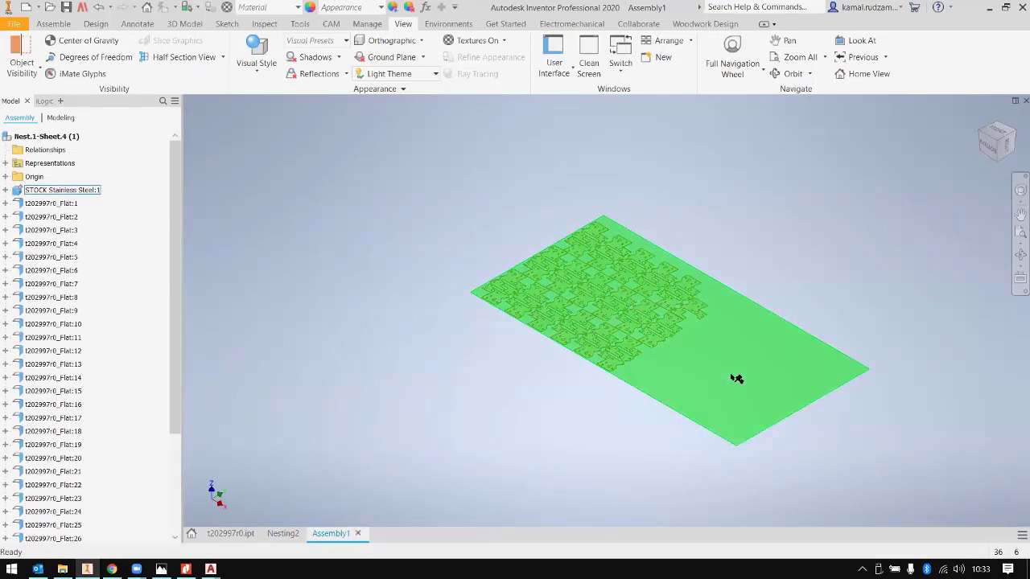
{"action": "scroll", "coordinate": [726, 361], "scroll_direction": "up", "scroll_amount": 4}
{"action": "scroll", "coordinate": [661, 298], "scroll_direction": "down", "scroll_amount": 5}
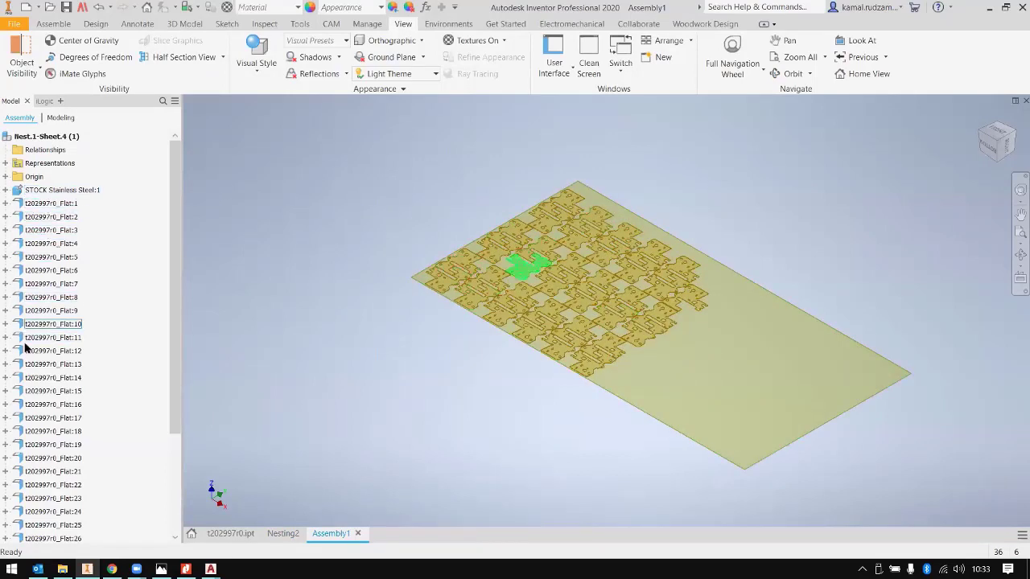
{"action": "scroll", "coordinate": [160, 426], "scroll_direction": "down", "scroll_amount": 3}
{"action": "scroll", "coordinate": [418, 215], "scroll_direction": "up", "scroll_amount": 5}
{"action": "scroll", "coordinate": [457, 215], "scroll_direction": "down", "scroll_amount": 2}
{"action": "middle_click", "coordinate": [460, 217]}
{"action": "middle_click", "coordinate": [460, 217]}
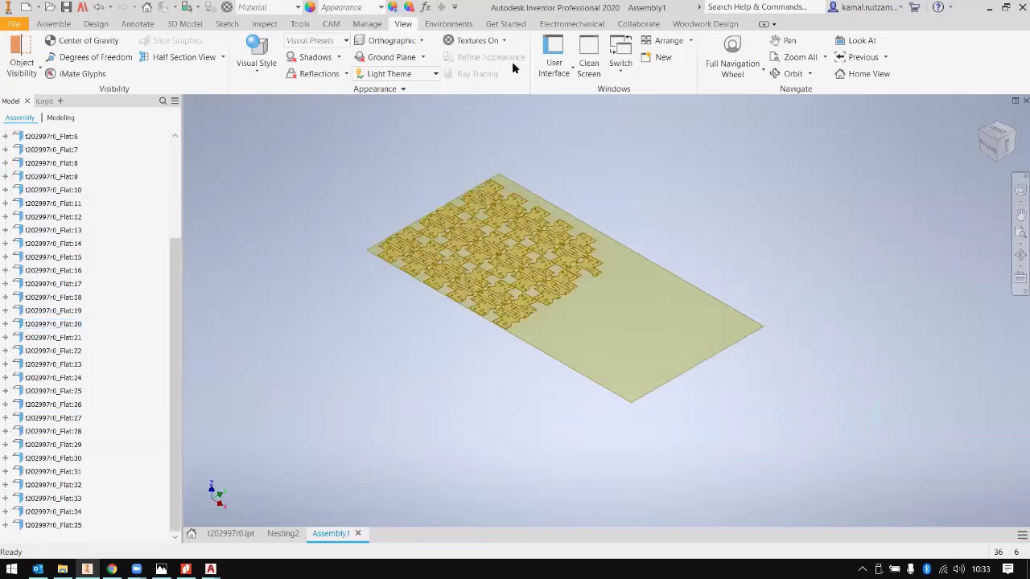
Step: Bring up the CAM tools for the assembly and look over the additional 2D milling operations
{"action": "left_click", "coordinate": [331, 25]}
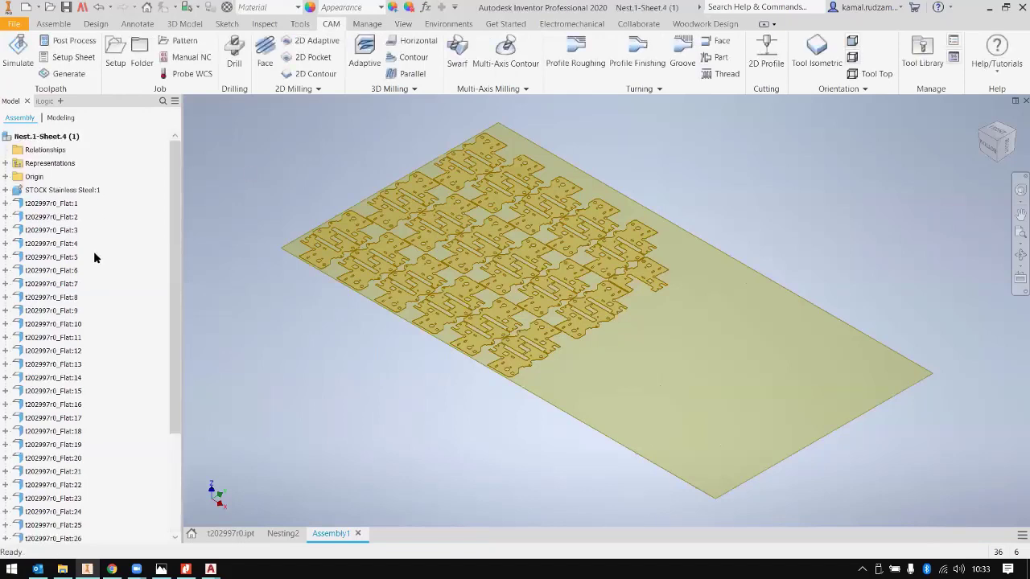
{"action": "left_click", "coordinate": [713, 328]}
{"action": "left_click", "coordinate": [282, 90]}
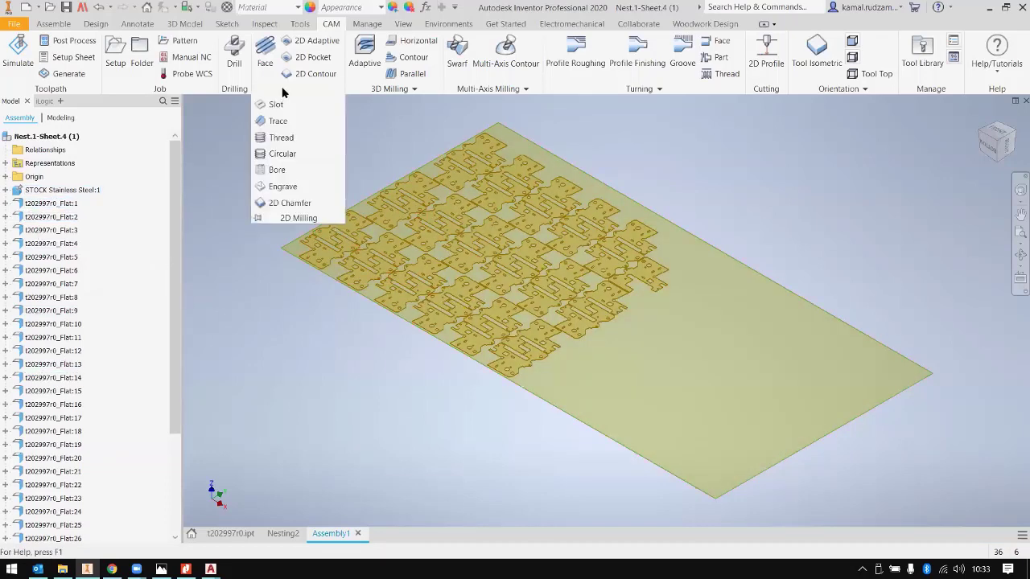
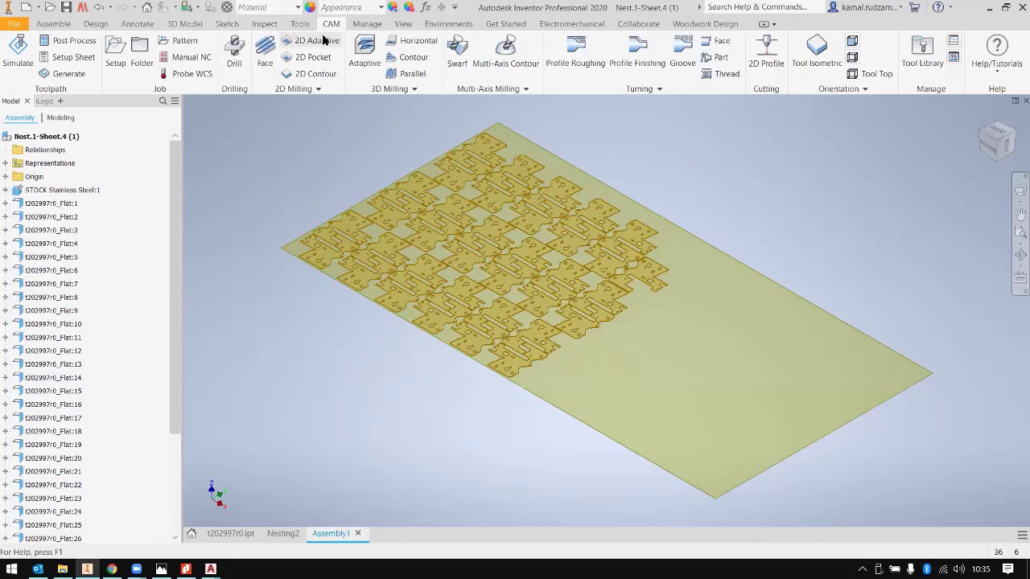
Step: Start a CAM setup for the nested sheet with the Cutting operation type and open its stock settings
{"action": "left_click", "coordinate": [119, 54]}
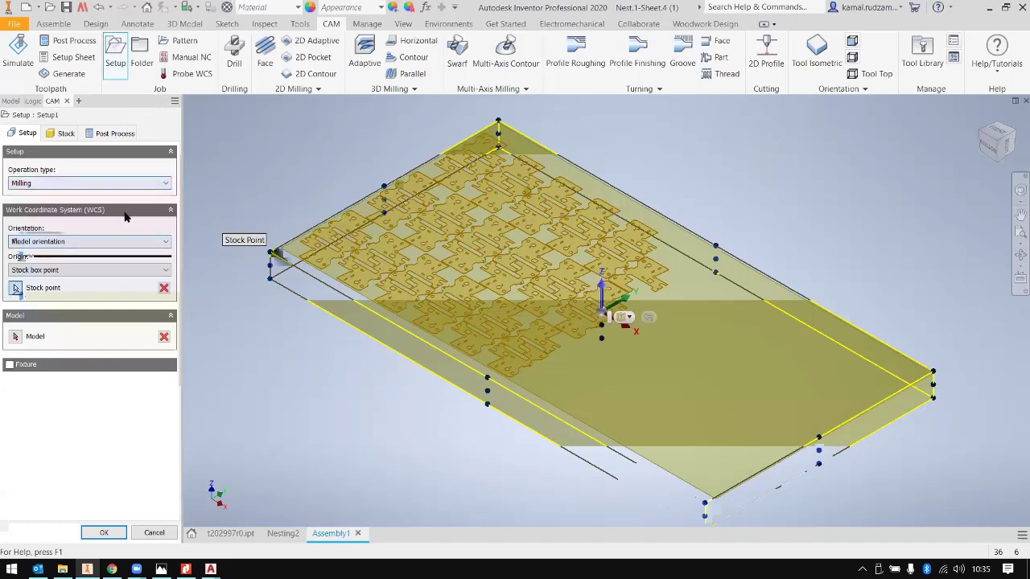
{"action": "left_click", "coordinate": [87, 184]}
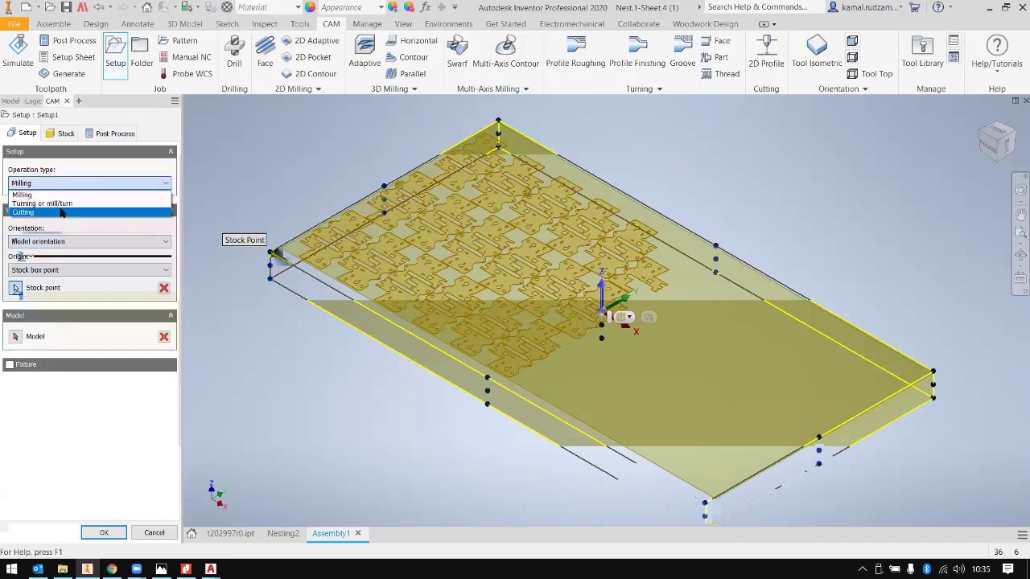
{"action": "left_click", "coordinate": [60, 212]}
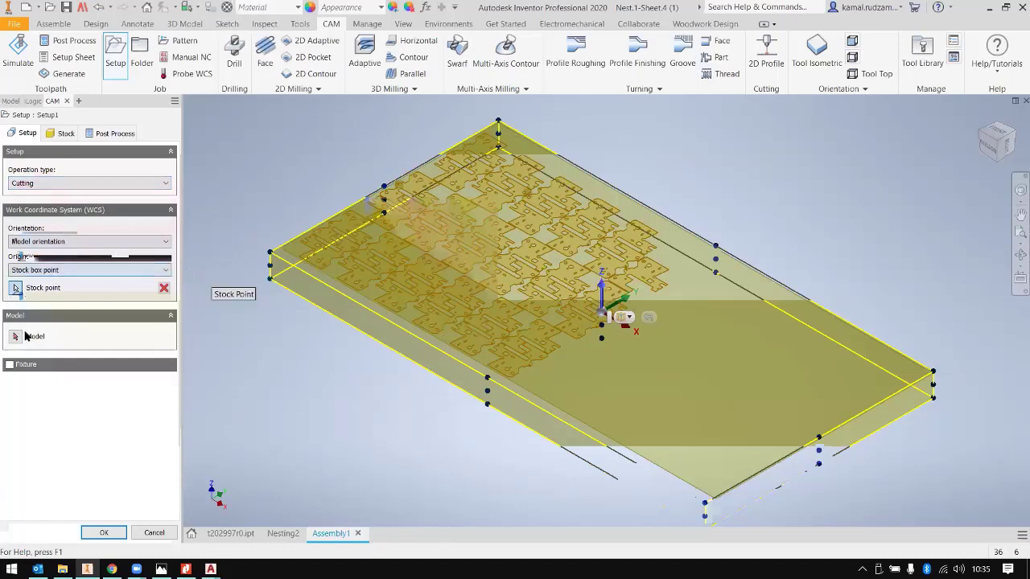
{"action": "left_click", "coordinate": [54, 135]}
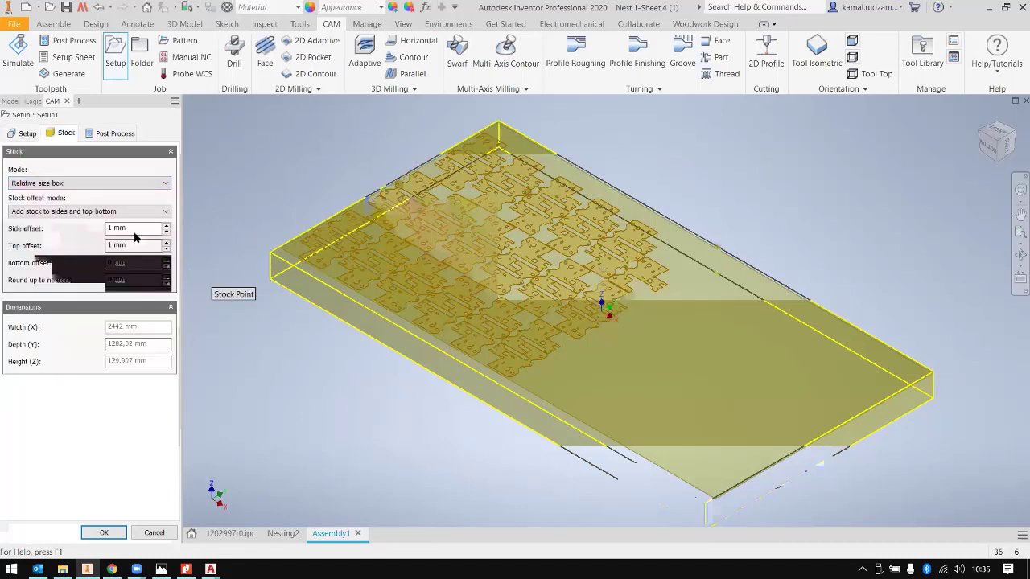
Step: Set the stock's side offset and top offset to 0 mm
{"action": "type", "text": "0"}
{"action": "key", "text": "Tab"}
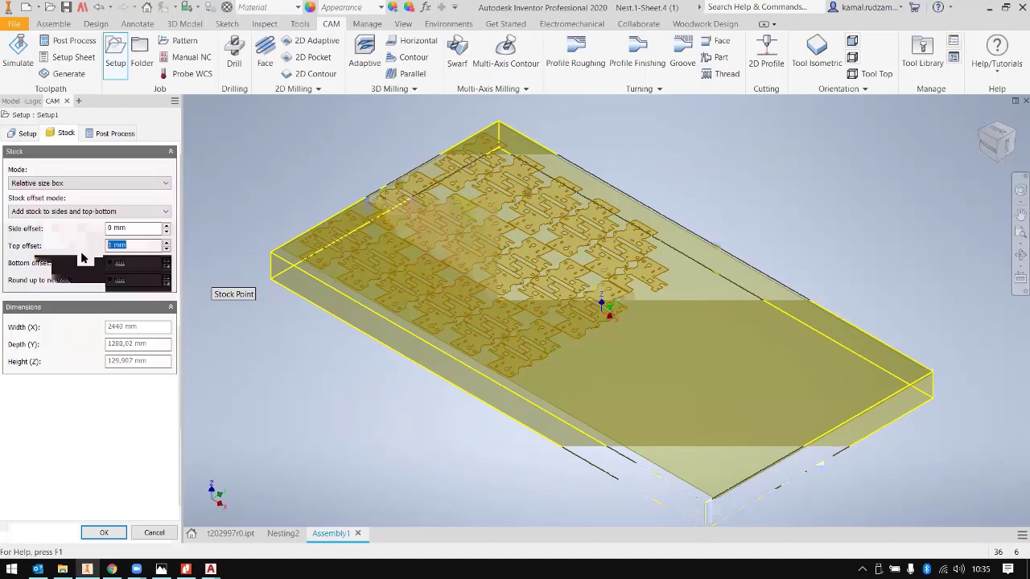
{"action": "type", "text": "0"}
{"action": "key", "text": "Tab"}
Step: Define the setup's stock with the From solid mode, using the stainless steel sheet as the stock solid
{"action": "left_click", "coordinate": [49, 183]}
{"action": "left_click", "coordinate": [52, 249]}
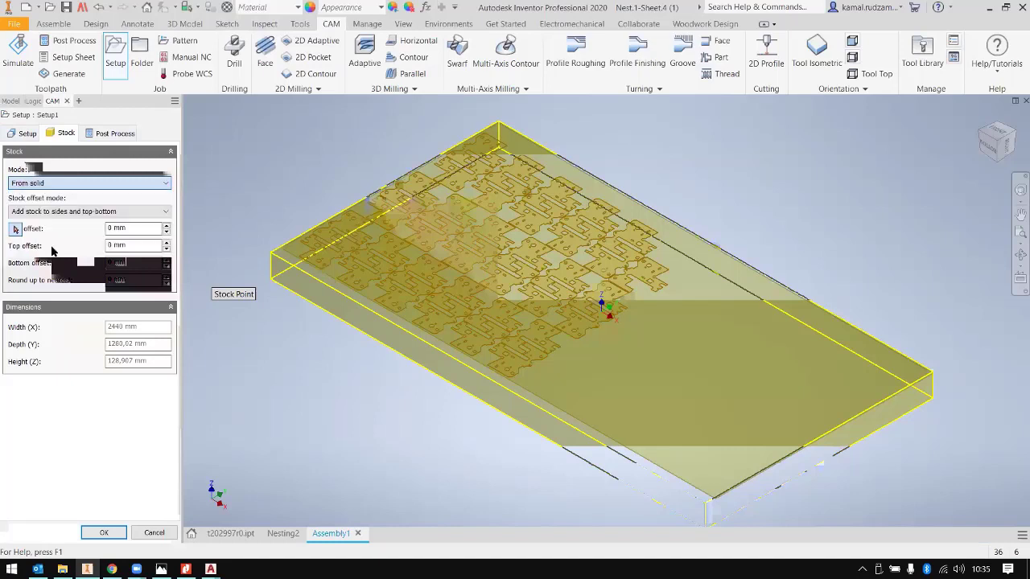
{"action": "left_click", "coordinate": [568, 349]}
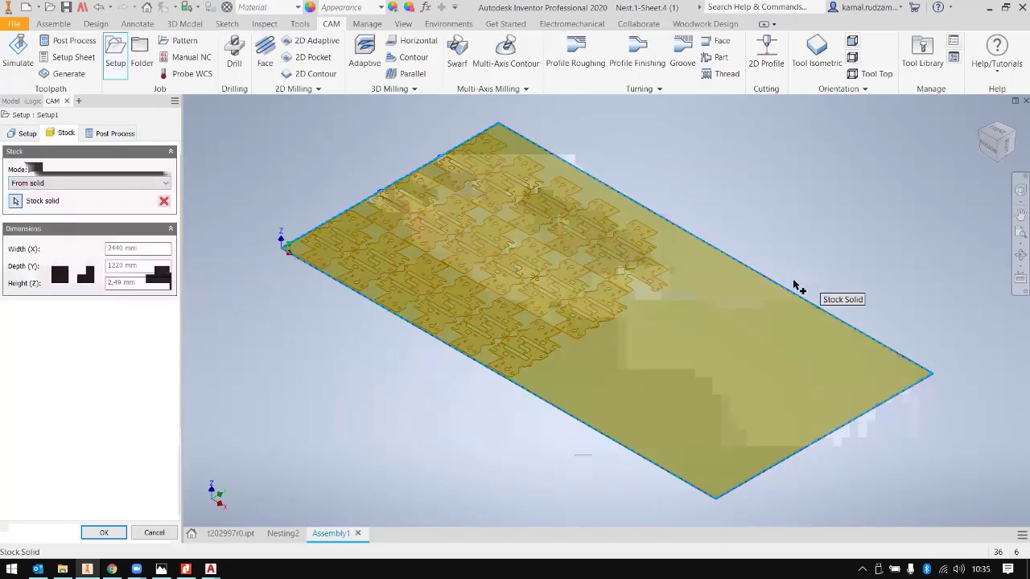
{"action": "scroll", "coordinate": [682, 307], "scroll_direction": "down", "scroll_amount": 3}
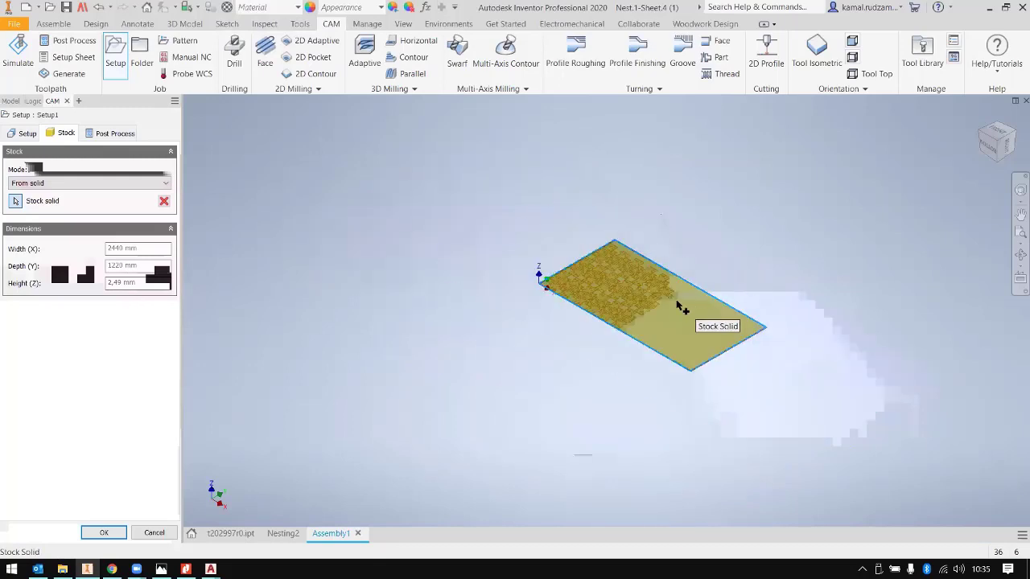
{"action": "scroll", "coordinate": [675, 278], "scroll_direction": "up", "scroll_amount": 6}
{"action": "scroll", "coordinate": [715, 258], "scroll_direction": "down", "scroll_amount": 5}
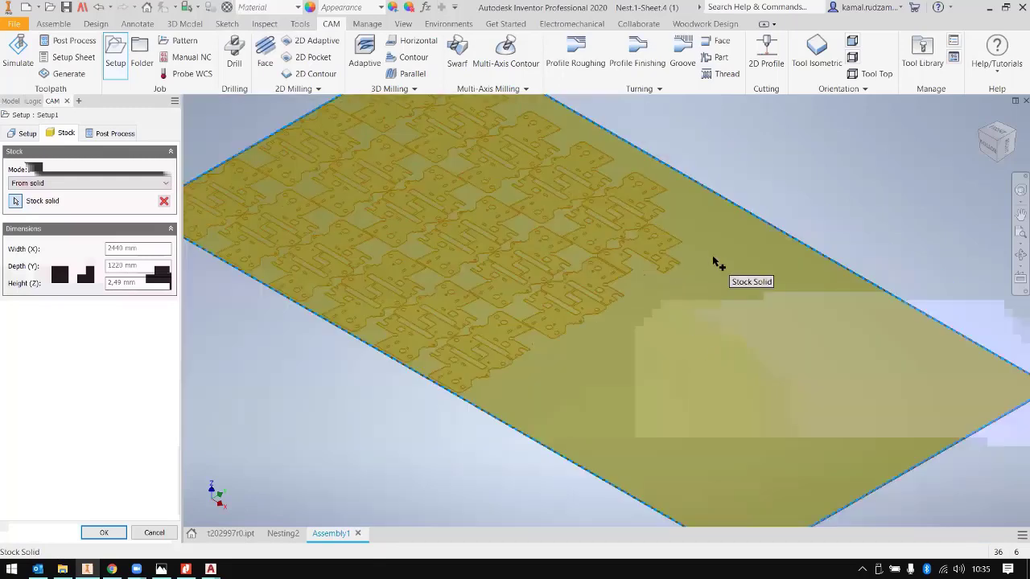
{"action": "scroll", "coordinate": [659, 239], "scroll_direction": "up", "scroll_amount": 3}
Step: Return to the setup's coordinate system settings and examine the origin axes and stock points around the sheet
{"action": "left_click", "coordinate": [28, 132]}
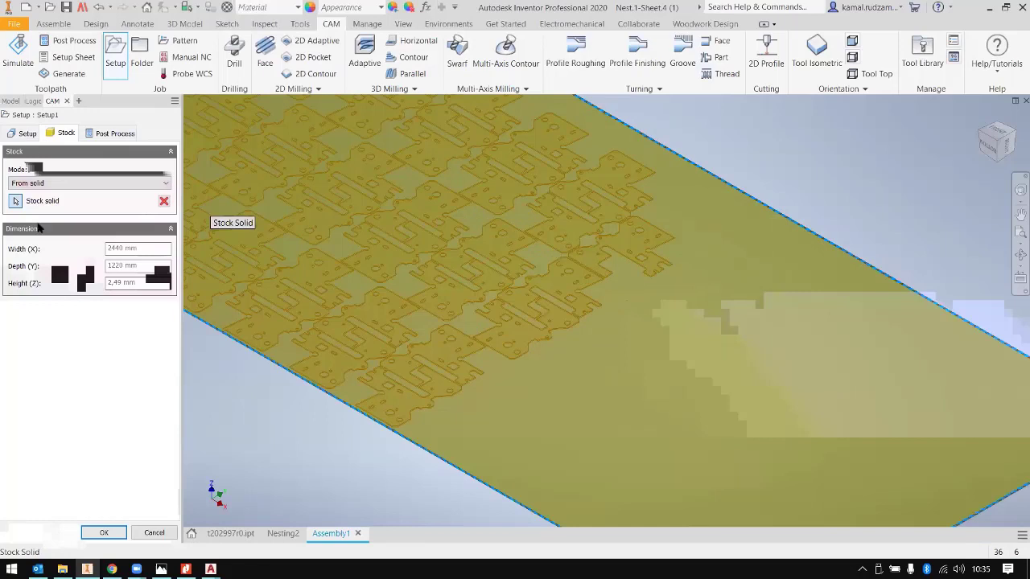
{"action": "scroll", "coordinate": [561, 221], "scroll_direction": "down", "scroll_amount": 5}
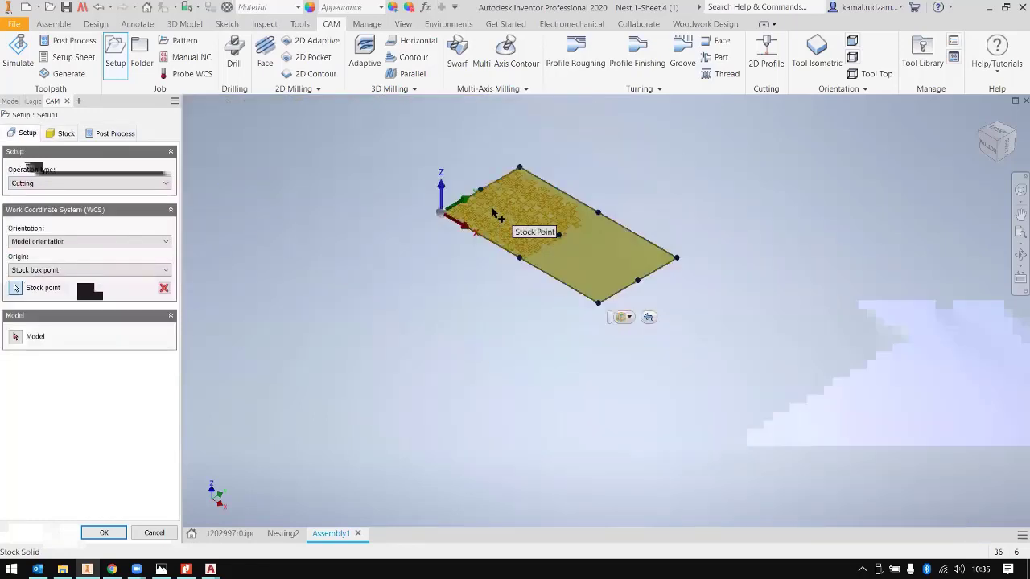
{"action": "scroll", "coordinate": [494, 223], "scroll_direction": "up", "scroll_amount": 4}
{"action": "scroll", "coordinate": [547, 137], "scroll_direction": "up", "scroll_amount": 2}
{"action": "scroll", "coordinate": [563, 137], "scroll_direction": "down", "scroll_amount": 5}
{"action": "scroll", "coordinate": [563, 141], "scroll_direction": "up", "scroll_amount": 4}
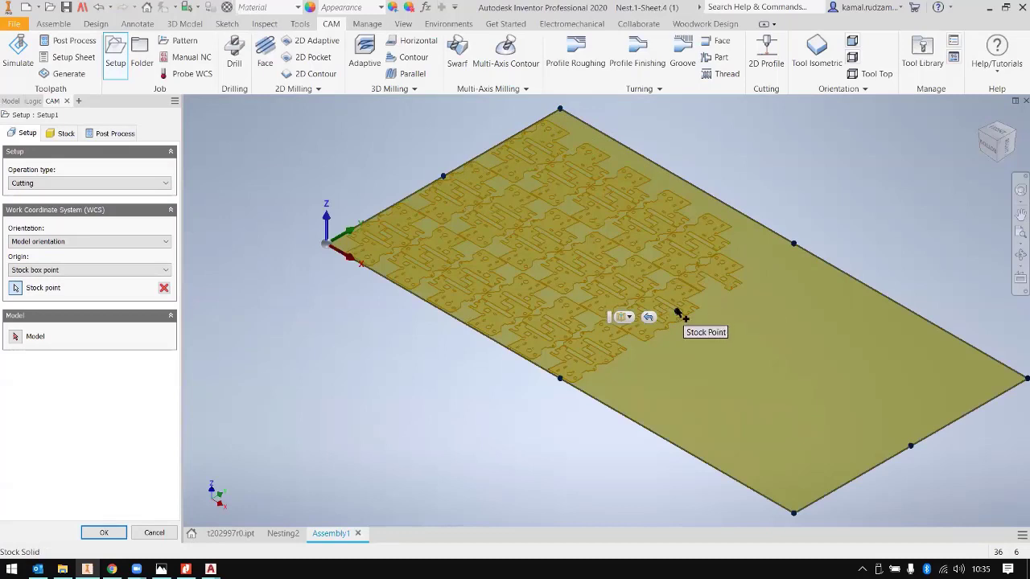
{"action": "scroll", "coordinate": [483, 221], "scroll_direction": "down", "scroll_amount": 3}
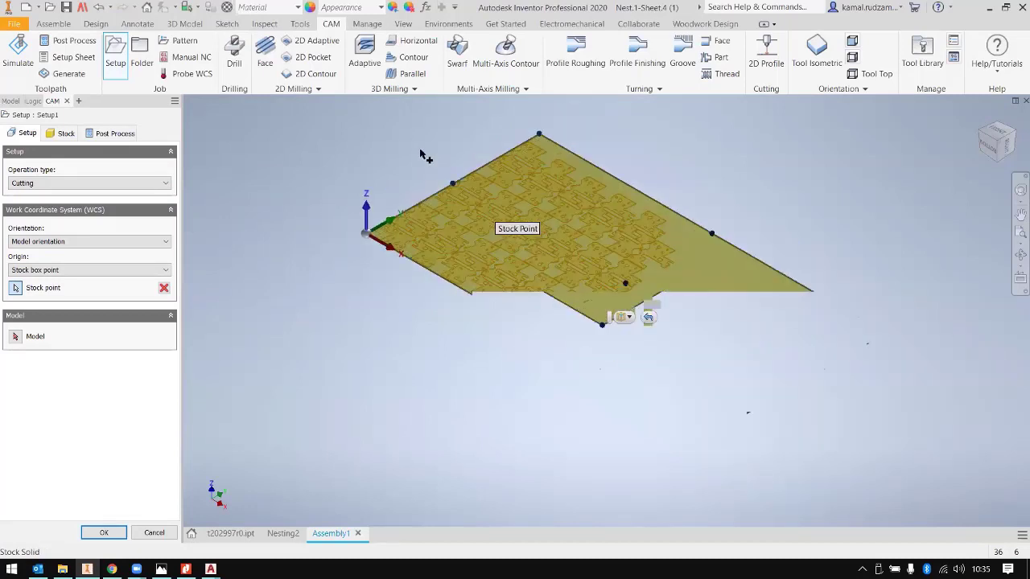
{"action": "scroll", "coordinate": [448, 168], "scroll_direction": "up", "scroll_amount": 5}
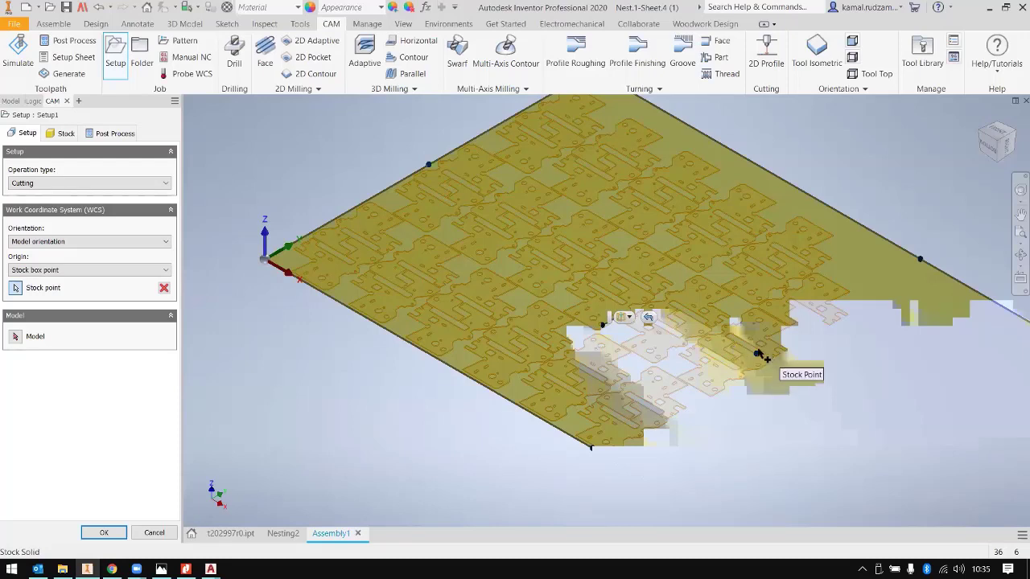
Step: Place the setup's work coordinate origin on the upper stock point at the sheet corner next to the nested brackets
{"action": "left_click", "coordinate": [757, 354]}
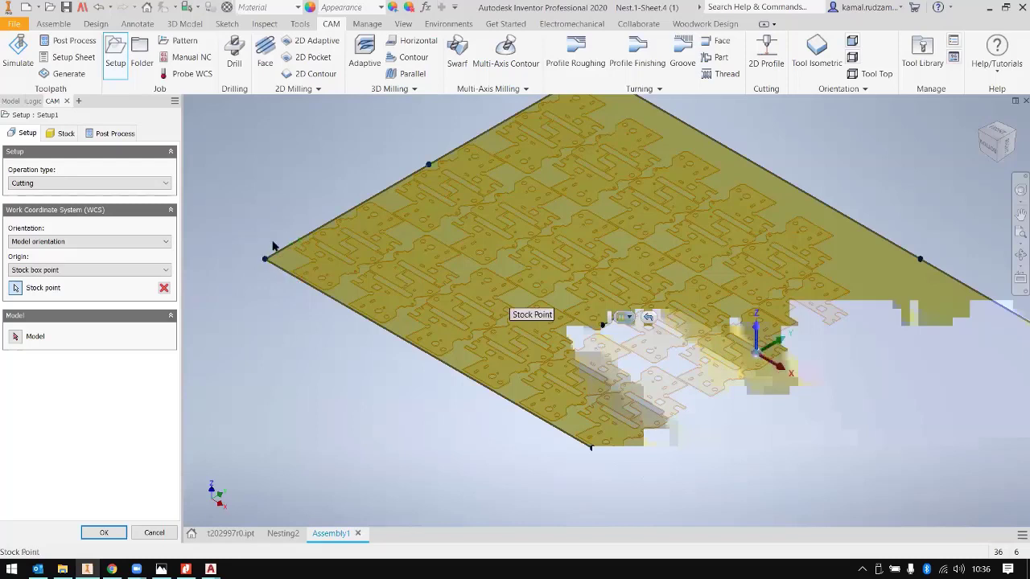
{"action": "middle_click_drag", "start_coordinate": [580, 98], "coordinate": [559, 125]}
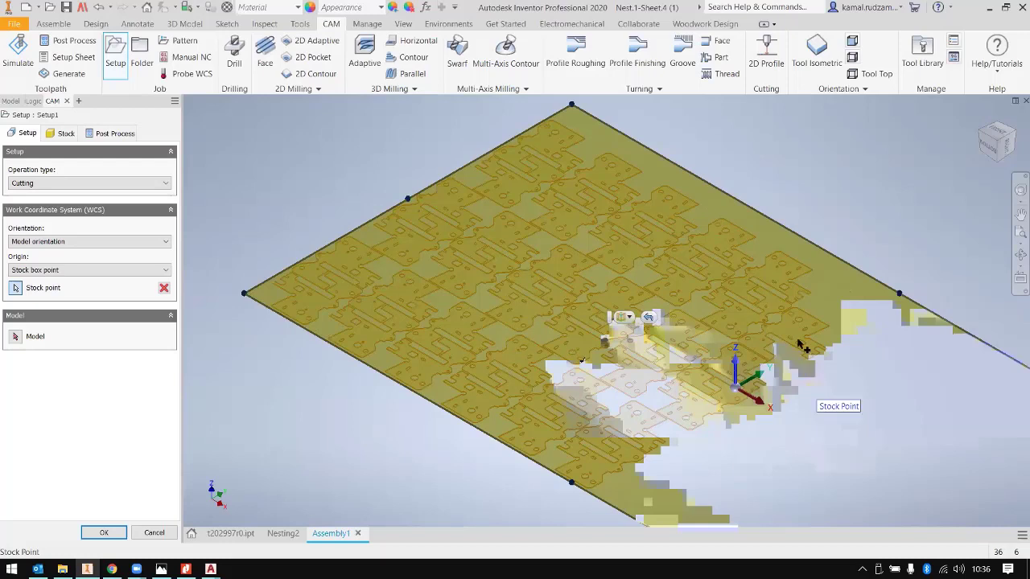
{"action": "scroll", "coordinate": [247, 305], "scroll_direction": "up", "scroll_amount": 3}
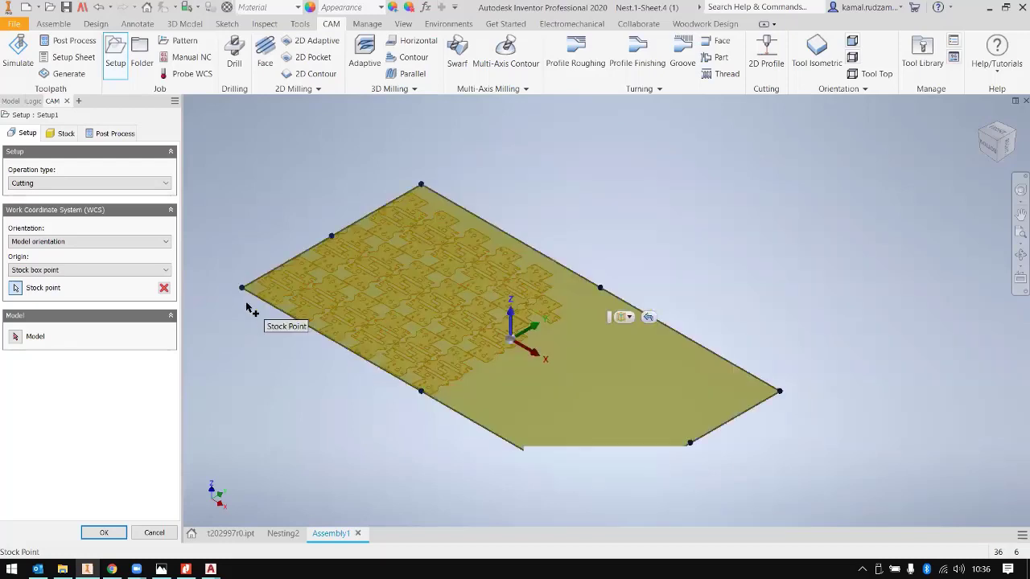
{"action": "scroll", "coordinate": [248, 307], "scroll_direction": "down", "scroll_amount": 10}
{"action": "middle_click_drag", "start_coordinate": [592, 199], "coordinate": [758, 516]}
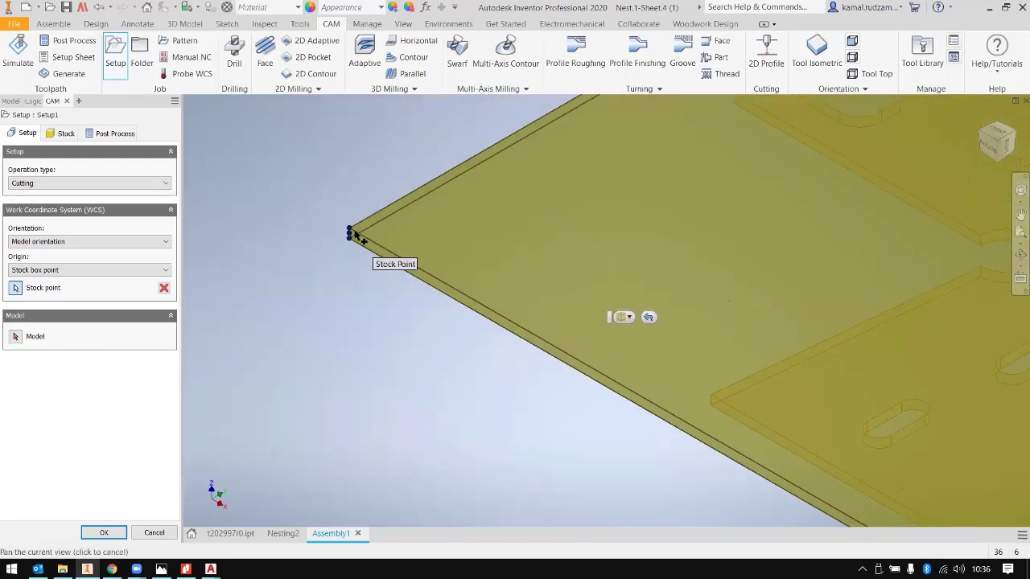
{"action": "left_click", "coordinate": [347, 233]}
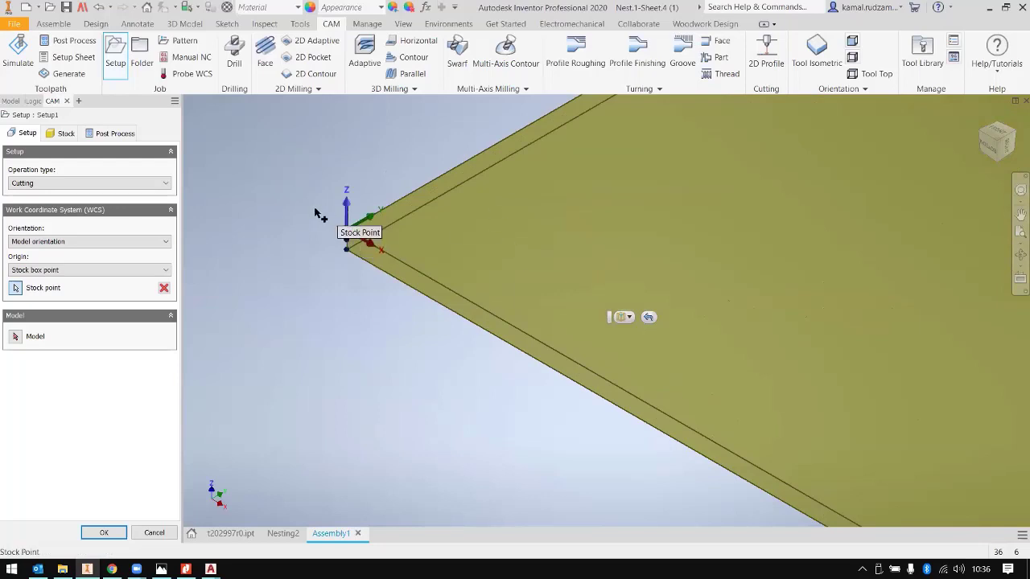
{"action": "scroll", "coordinate": [483, 231], "scroll_direction": "down", "scroll_amount": 3}
{"action": "scroll", "coordinate": [726, 262], "scroll_direction": "up", "scroll_amount": 3}
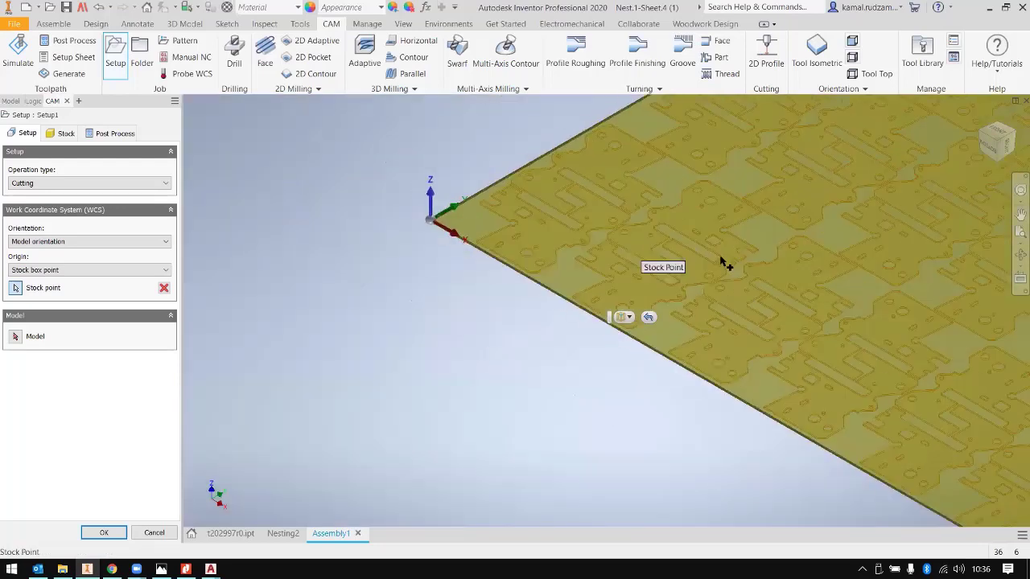
{"action": "scroll", "coordinate": [485, 262], "scroll_direction": "up", "scroll_amount": 3}
Step: Accept the setup without a specific model selection so that all models and solids are used
{"action": "left_click", "coordinate": [104, 532]}
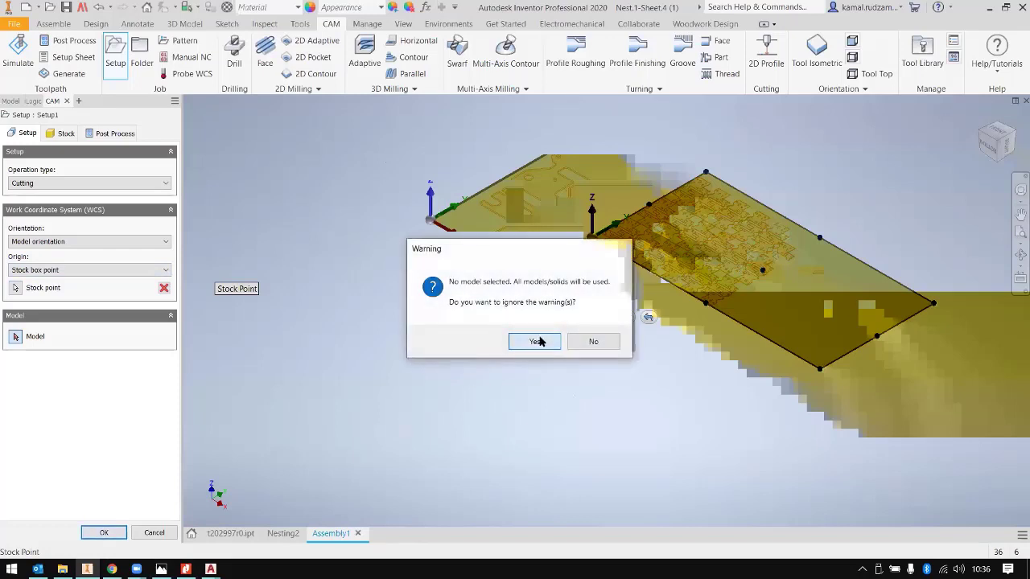
{"action": "left_click", "coordinate": [535, 341]}
{"action": "left_click", "coordinate": [49, 126]}
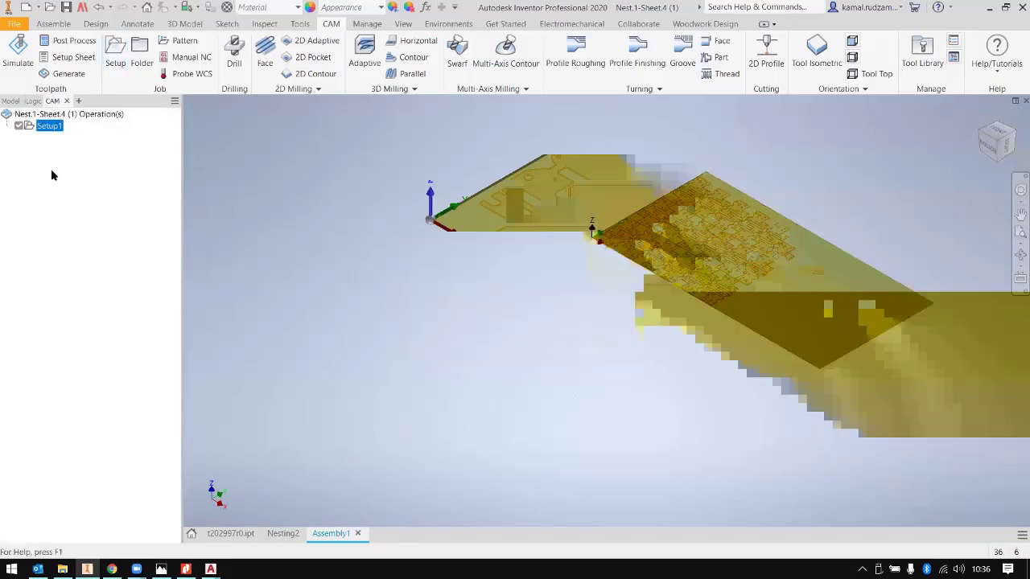
{"action": "left_click", "coordinate": [51, 169]}
{"action": "left_click", "coordinate": [37, 127]}
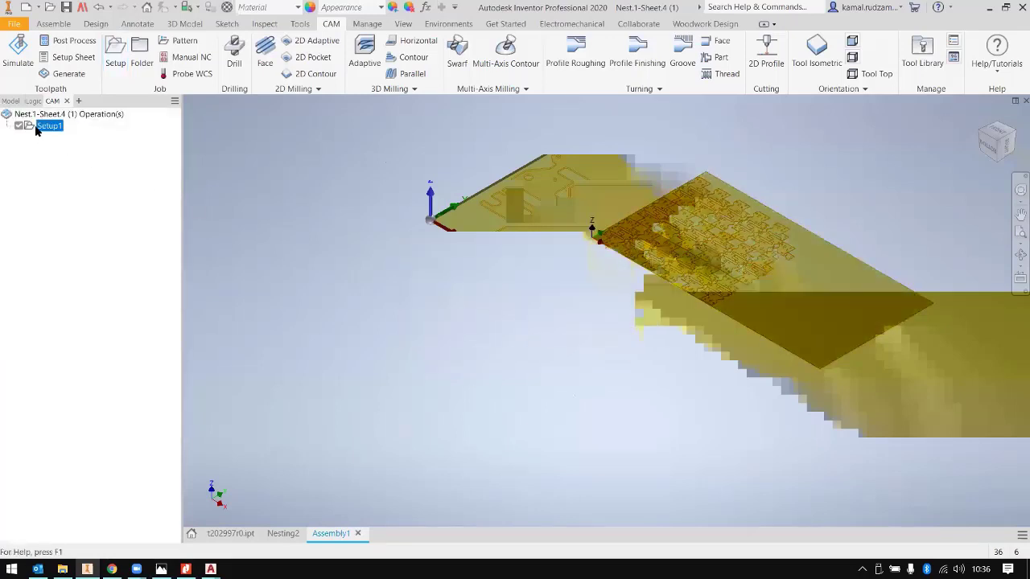
{"action": "left_click", "coordinate": [36, 189]}
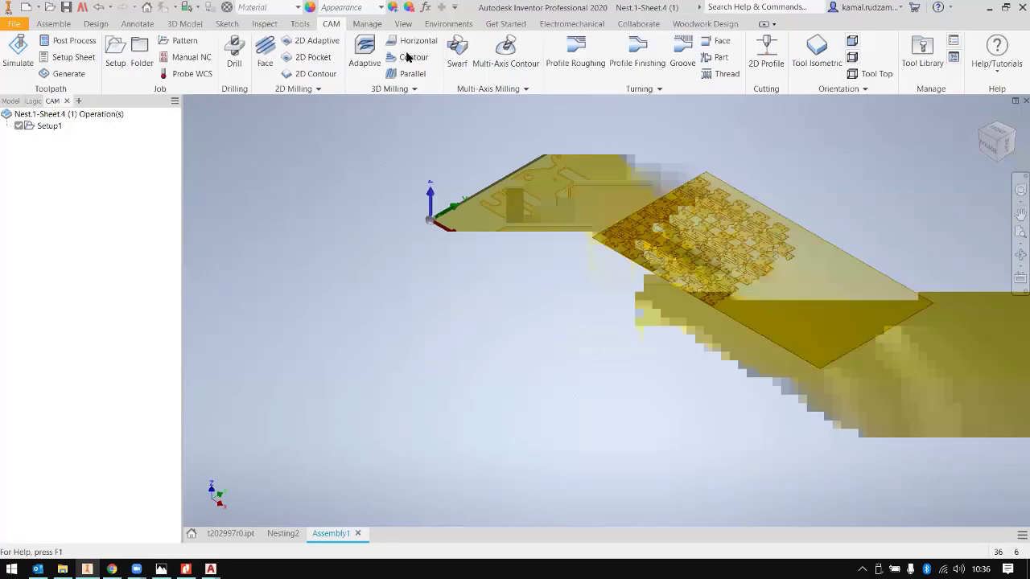
Step: Start a 2D Profile cutting operation on the nested sheet
{"action": "left_click", "coordinate": [776, 75]}
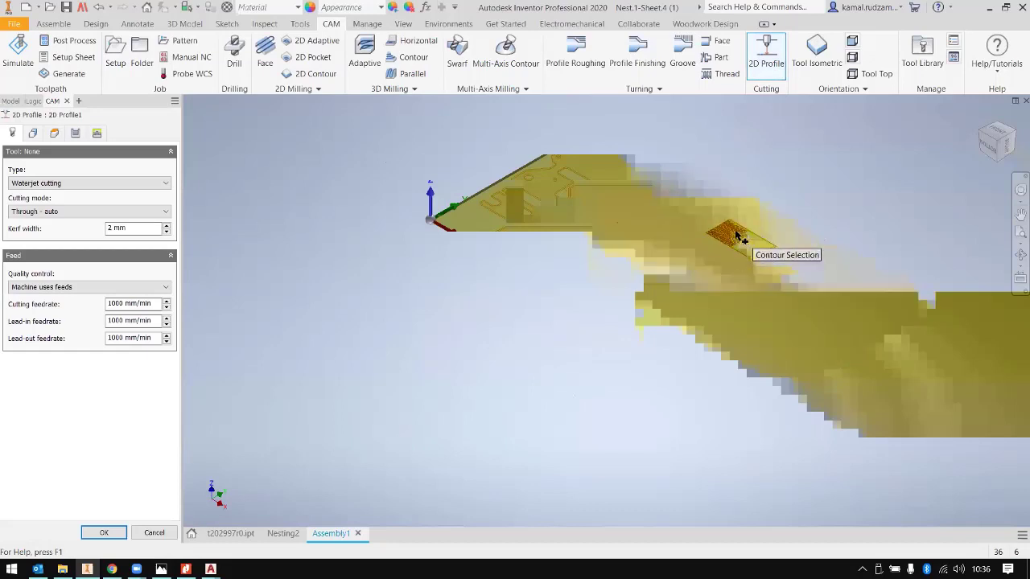
{"action": "scroll", "coordinate": [728, 241], "scroll_direction": "up", "scroll_amount": 5}
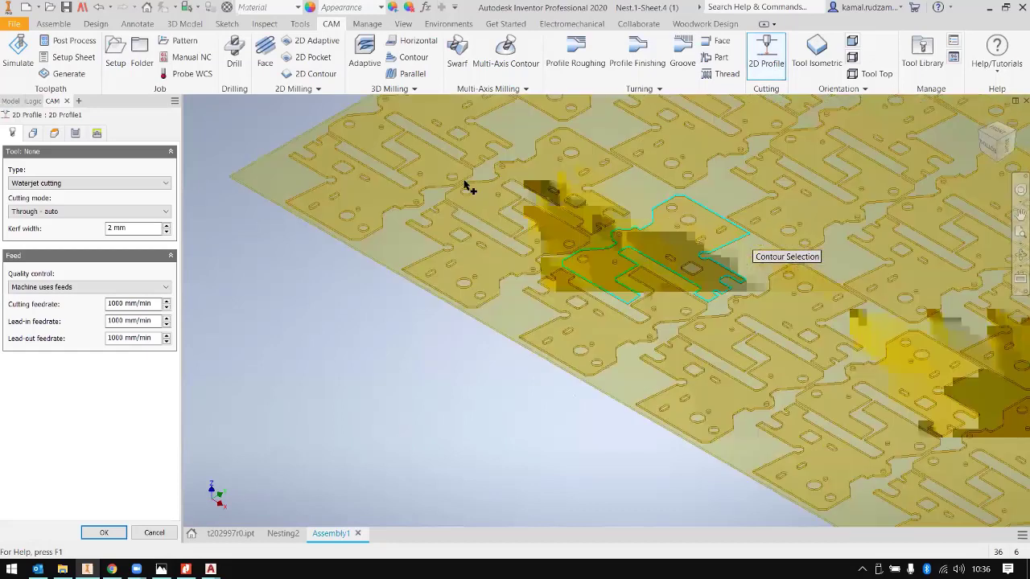
{"action": "scroll", "coordinate": [492, 196], "scroll_direction": "down", "scroll_amount": 6}
{"action": "scroll", "coordinate": [492, 195], "scroll_direction": "up", "scroll_amount": 5}
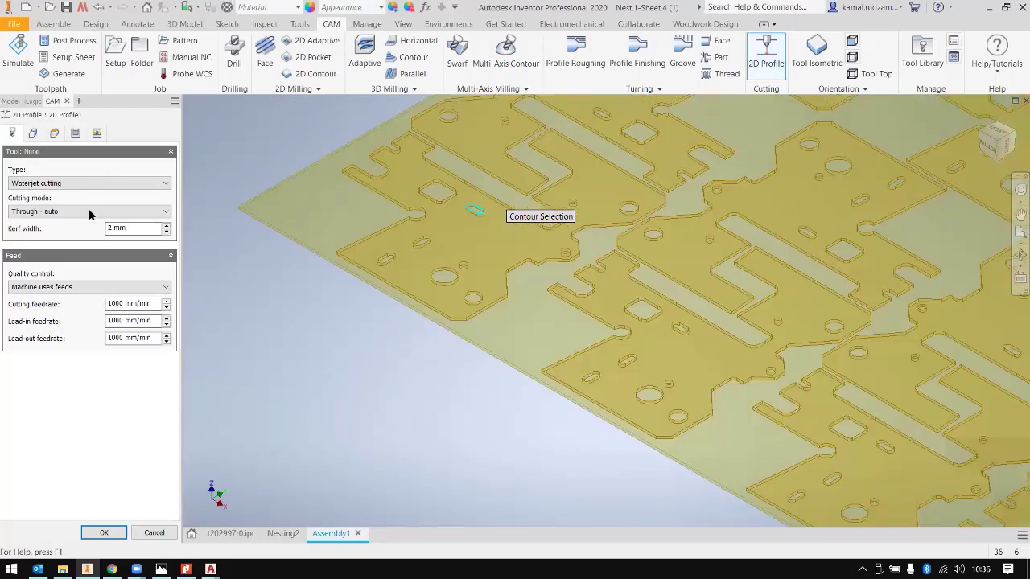
Step: Try the Through - low quality cutting mode and return it to Through - auto
{"action": "left_click", "coordinate": [90, 212]}
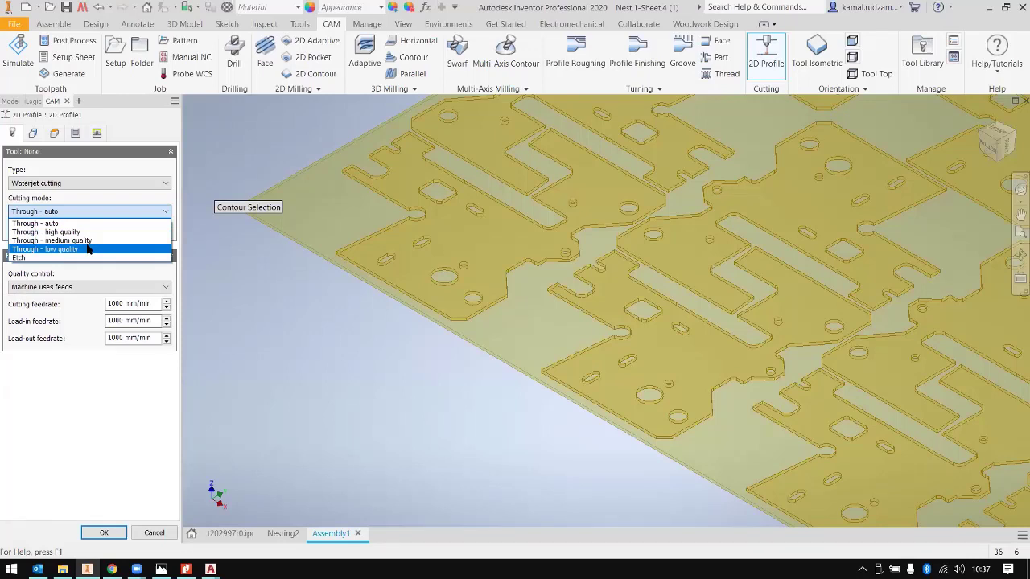
{"action": "left_click", "coordinate": [89, 249]}
{"action": "left_click", "coordinate": [99, 211]}
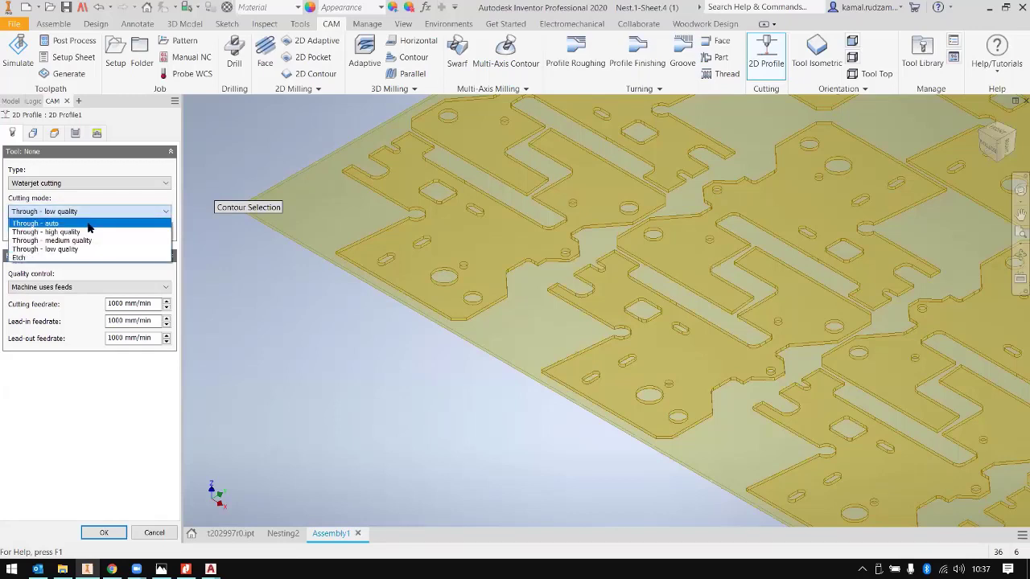
{"action": "left_click", "coordinate": [81, 249]}
{"action": "left_click", "coordinate": [81, 212]}
{"action": "left_click", "coordinate": [78, 223]}
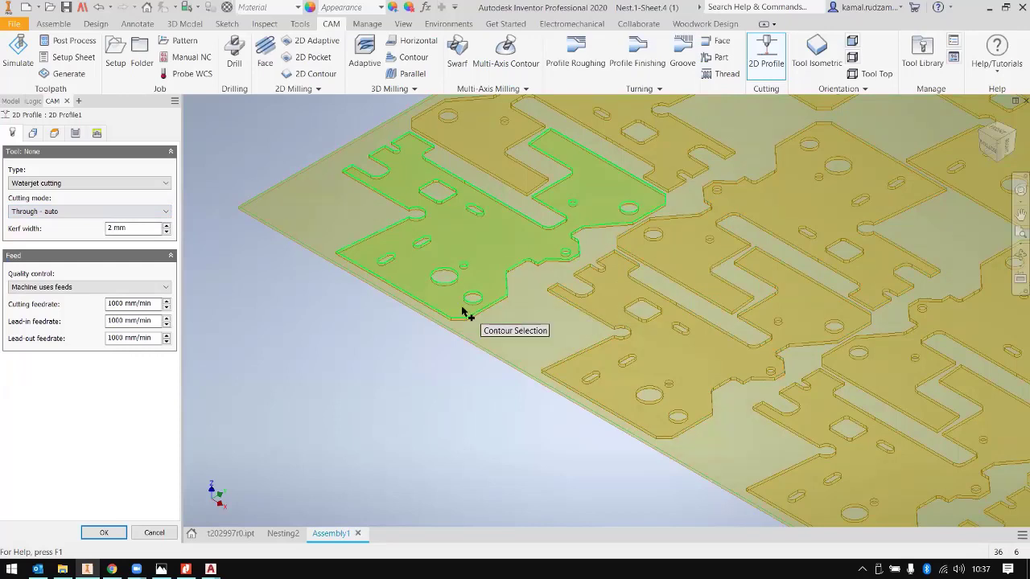
Step: Examine the bracket contours and the gaps between neighbouring parts on the nested sheet
{"action": "scroll", "coordinate": [460, 313], "scroll_direction": "down", "scroll_amount": 2}
{"action": "scroll", "coordinate": [689, 268], "scroll_direction": "down", "scroll_amount": 1}
{"action": "scroll", "coordinate": [705, 149], "scroll_direction": "up", "scroll_amount": 2}
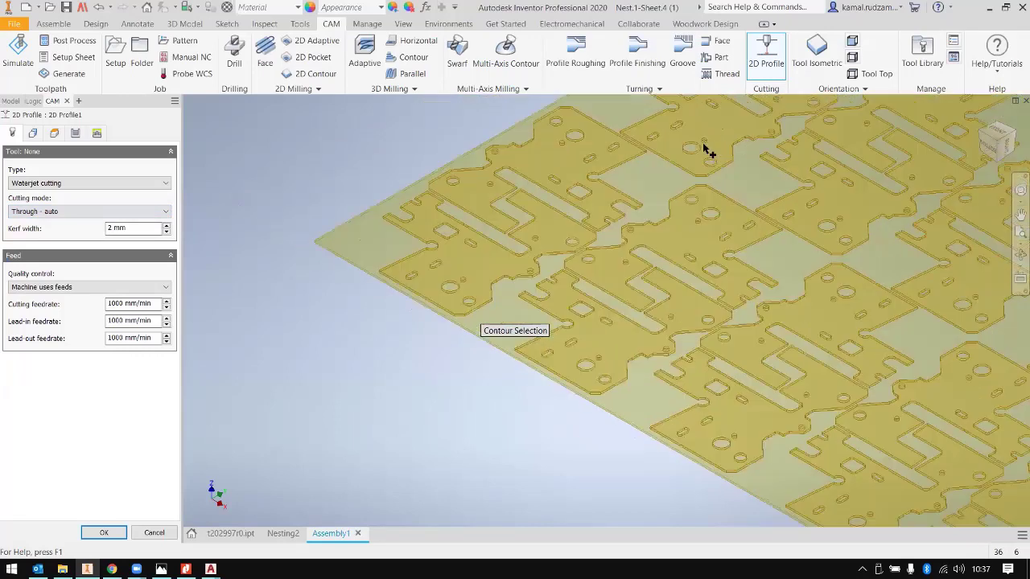
{"action": "scroll", "coordinate": [701, 213], "scroll_direction": "up", "scroll_amount": 2}
{"action": "middle_click_drag", "start_coordinate": [703, 234], "coordinate": [713, 223]}
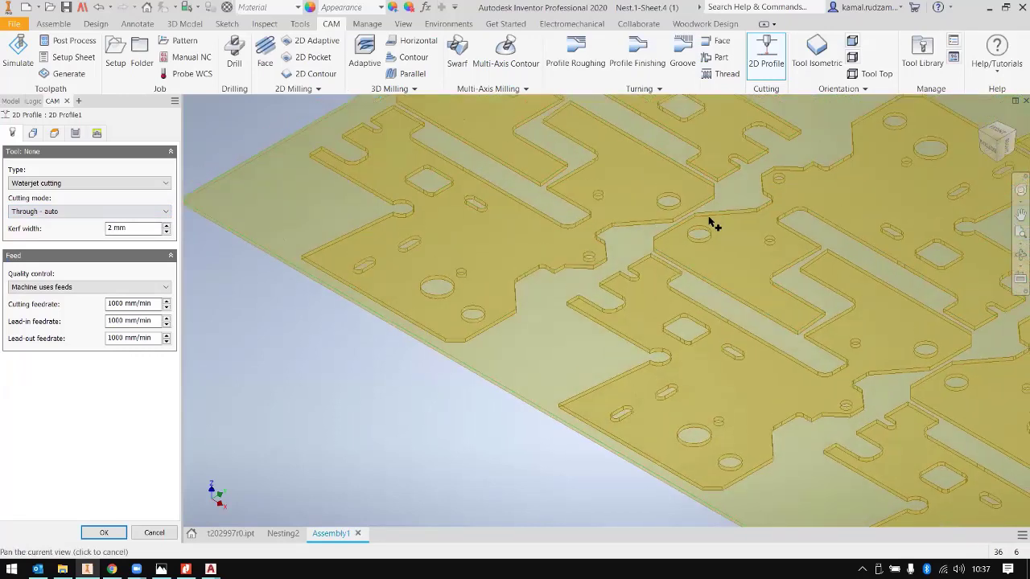
{"action": "scroll", "coordinate": [715, 193], "scroll_direction": "down", "scroll_amount": 3}
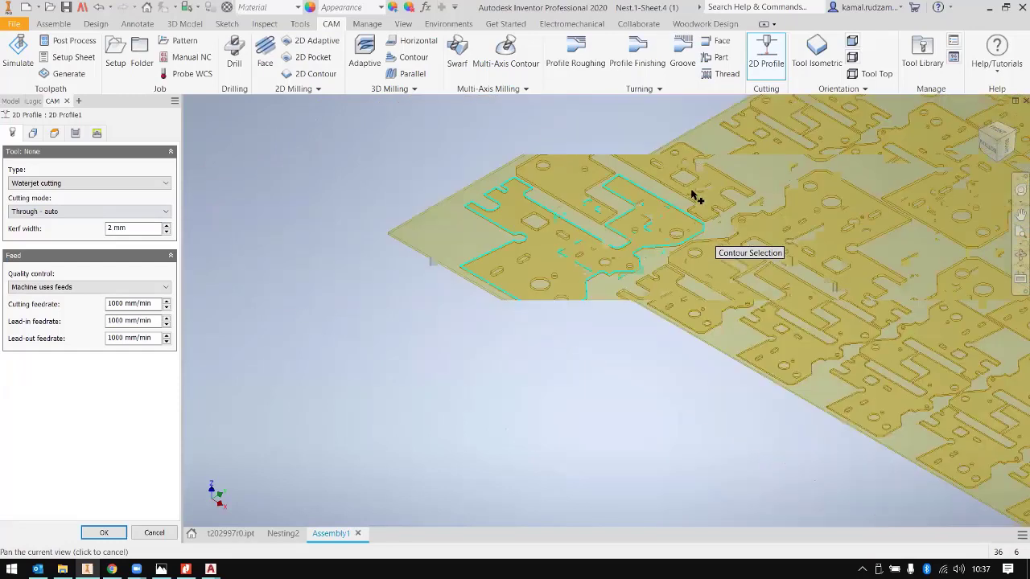
{"action": "scroll", "coordinate": [694, 195], "scroll_direction": "up", "scroll_amount": 3}
{"action": "scroll", "coordinate": [652, 310], "scroll_direction": "up", "scroll_amount": 2}
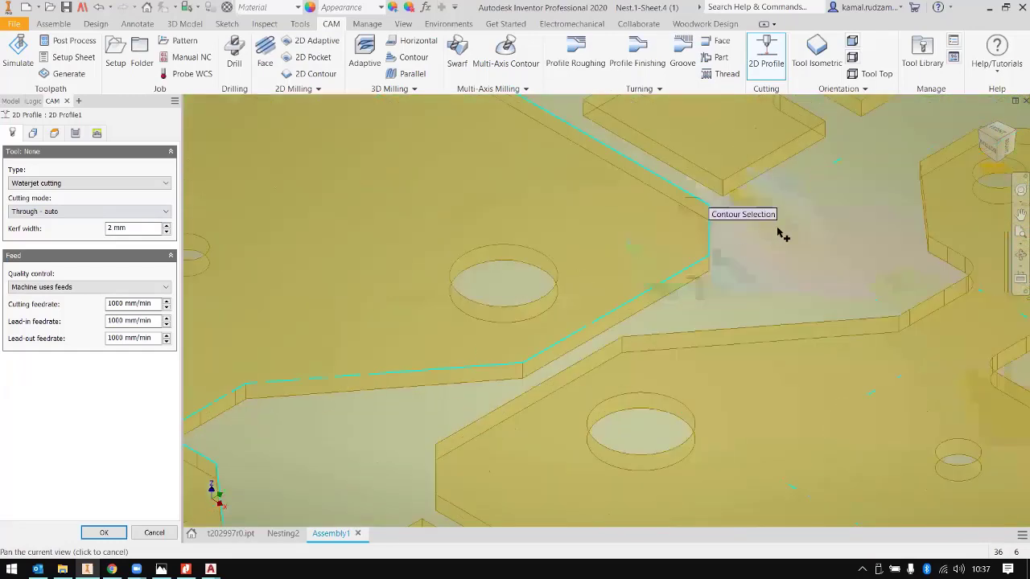
{"action": "scroll", "coordinate": [756, 233], "scroll_direction": "down", "scroll_amount": 5}
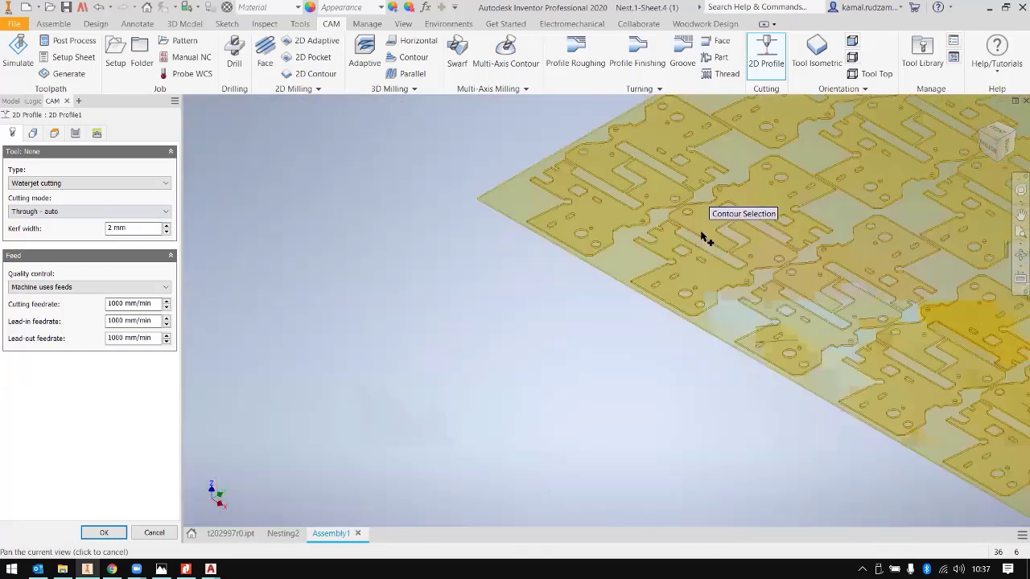
{"action": "scroll", "coordinate": [793, 443], "scroll_direction": "down", "scroll_amount": 4}
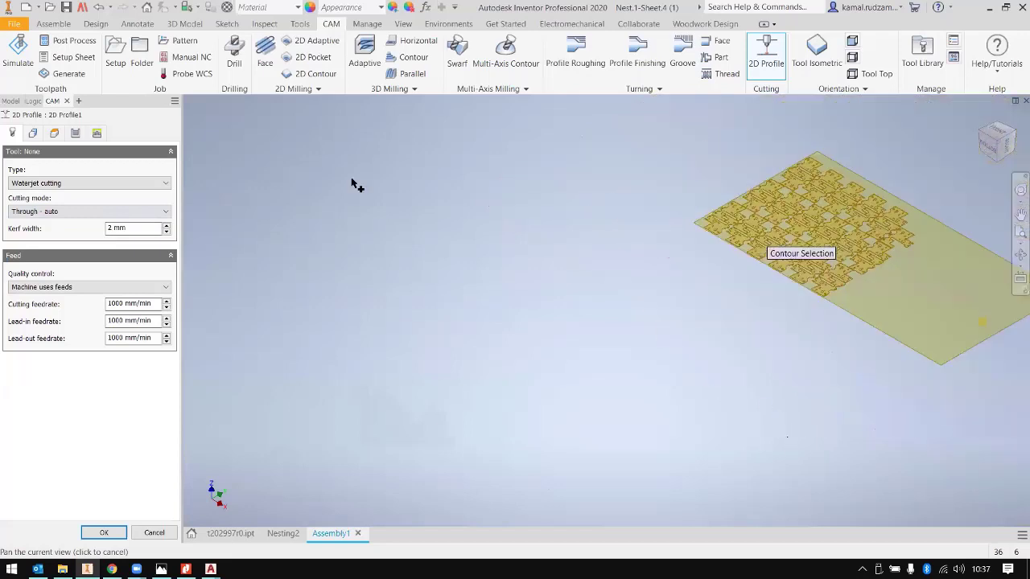
{"action": "scroll", "coordinate": [356, 184], "scroll_direction": "up", "scroll_amount": 4}
{"action": "scroll", "coordinate": [356, 184], "scroll_direction": "up", "scroll_amount": 4}
{"action": "scroll", "coordinate": [735, 142], "scroll_direction": "up", "scroll_amount": 1}
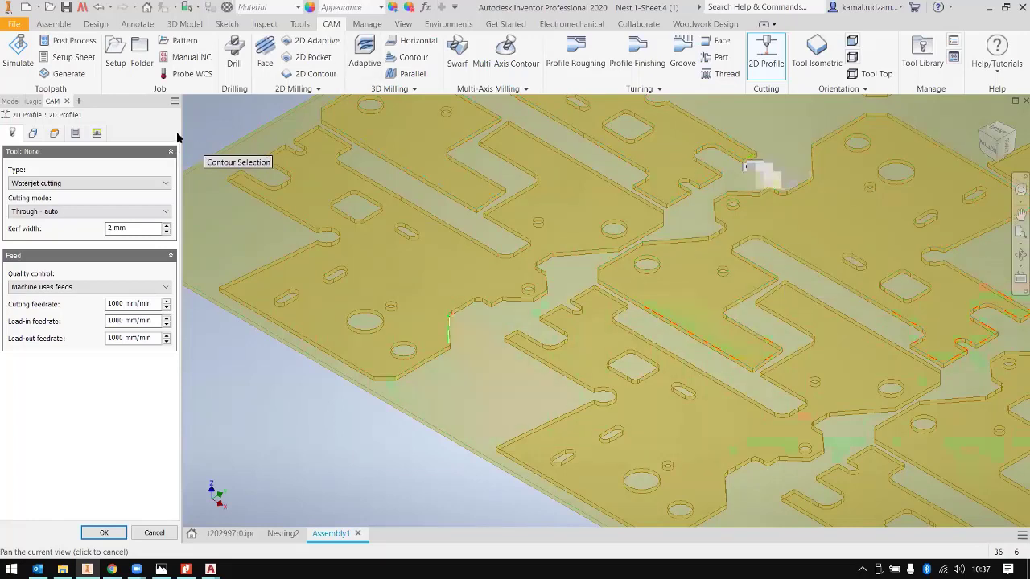
Step: Try the Machine uses quality option for quality control and return it to Machine uses feeds
{"action": "left_click", "coordinate": [87, 288]}
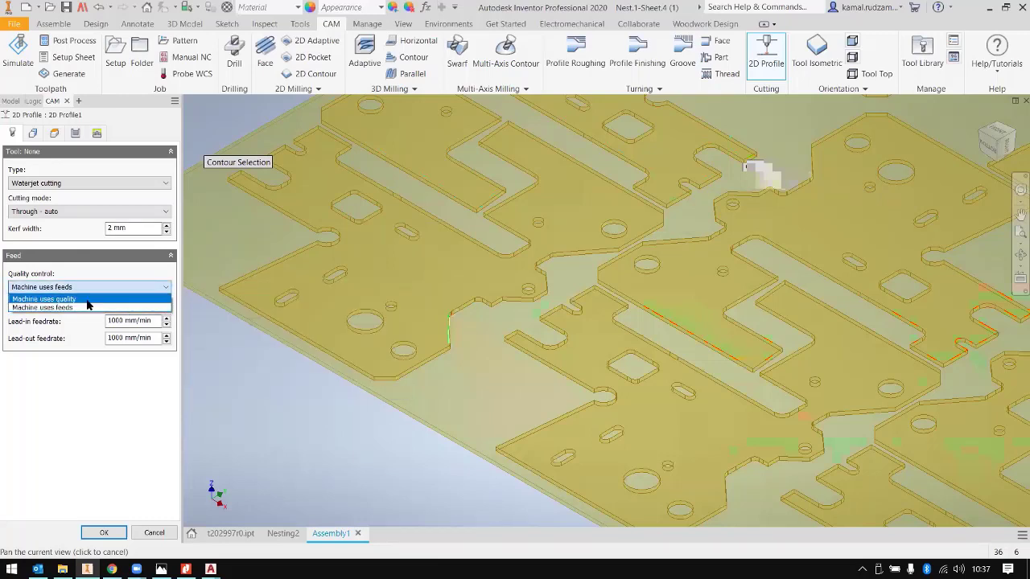
{"action": "left_click", "coordinate": [84, 298]}
{"action": "left_click", "coordinate": [94, 286]}
{"action": "left_click", "coordinate": [78, 309]}
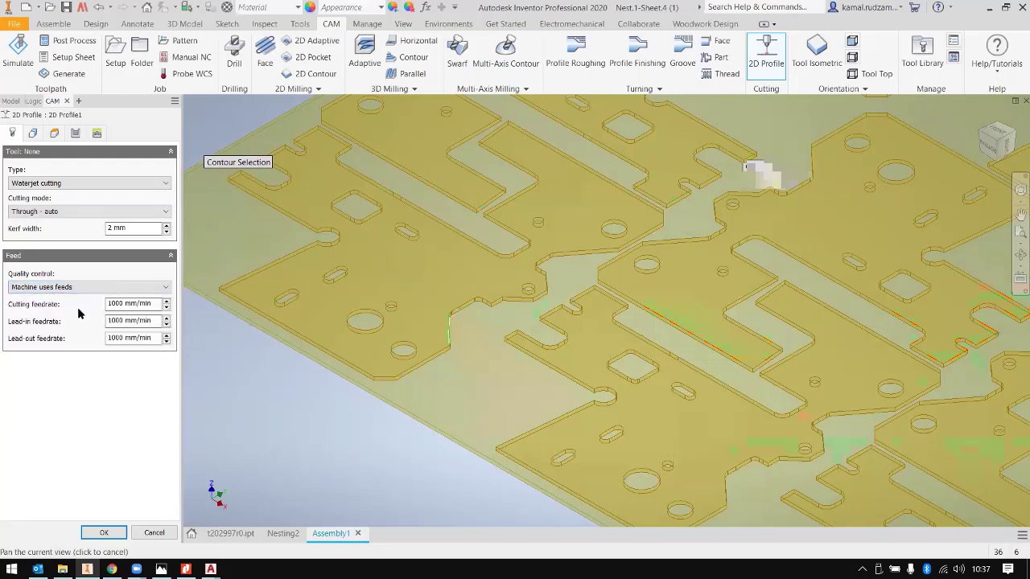
{"action": "left_click", "coordinate": [77, 288]}
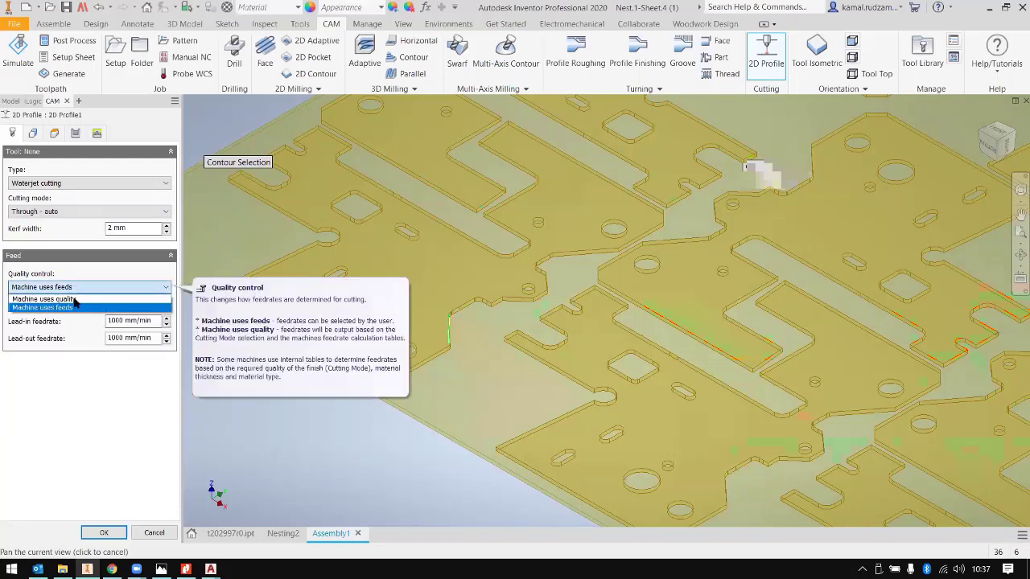
{"action": "left_click", "coordinate": [72, 309]}
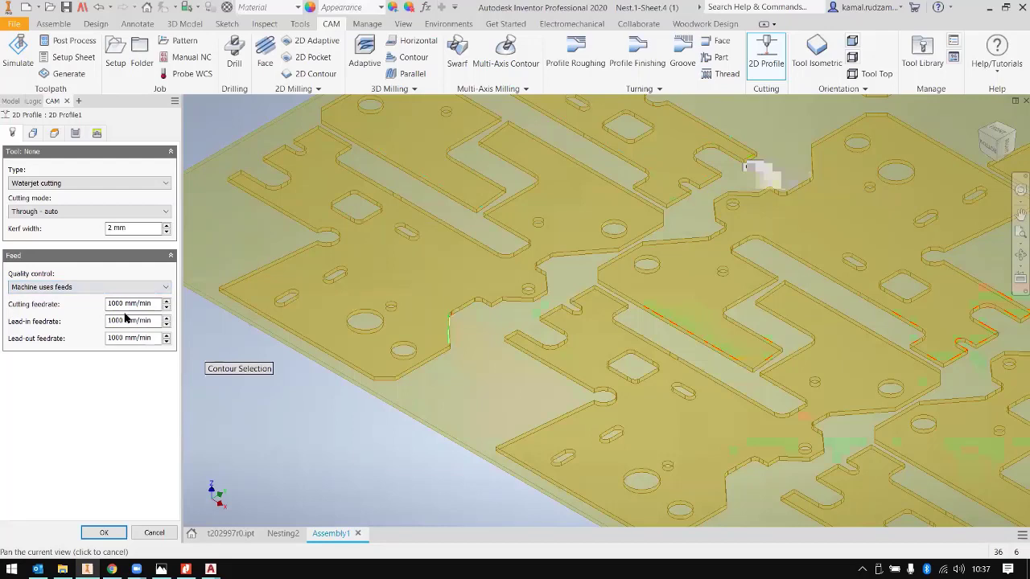
{"action": "left_click_drag", "start_coordinate": [118, 303], "coordinate": [108, 303]}
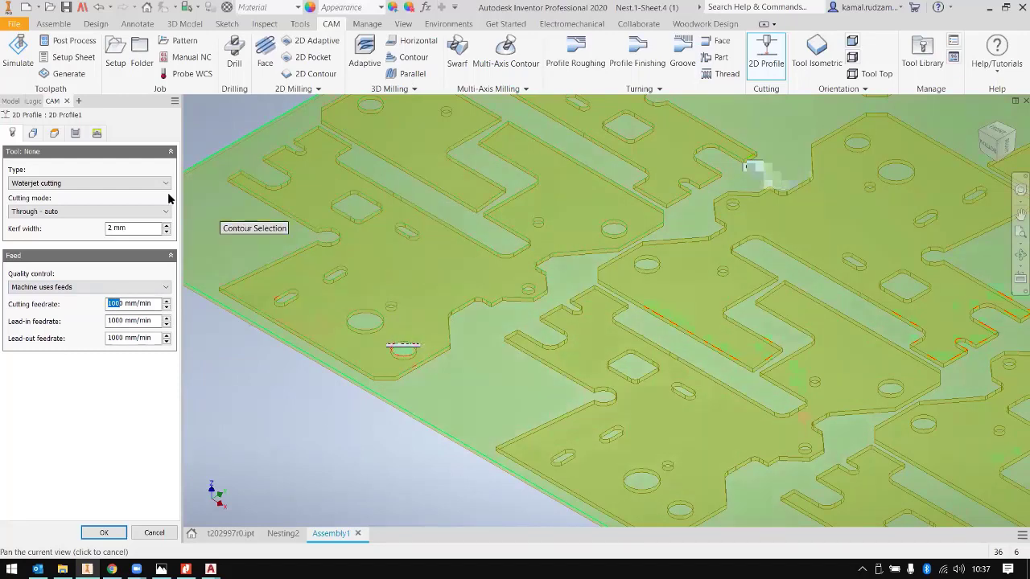
Step: Open the 2D profile's geometry settings with the nested brackets in view for contour selection
{"action": "left_click", "coordinate": [33, 134]}
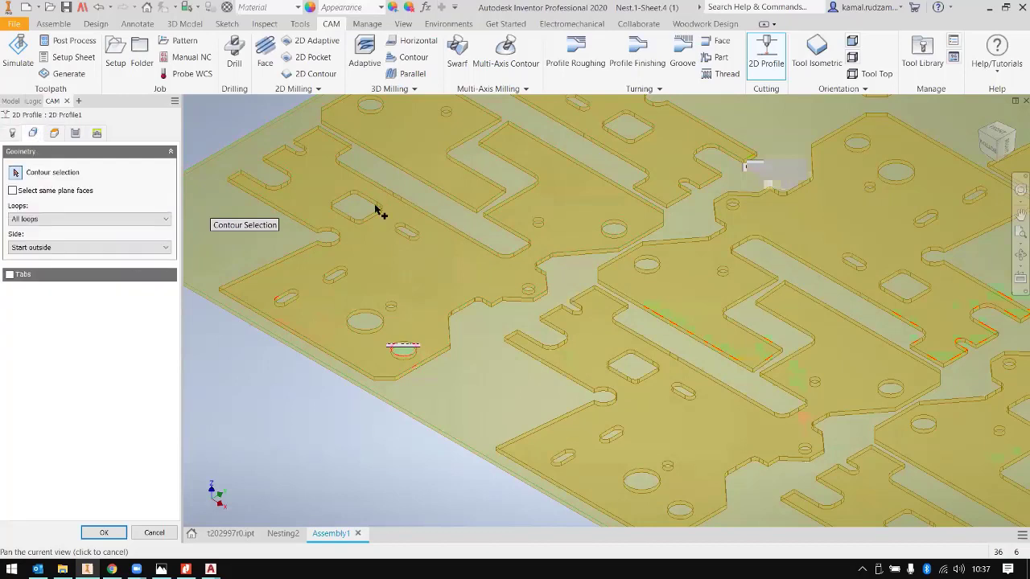
{"action": "scroll", "coordinate": [741, 296], "scroll_direction": "down", "scroll_amount": 2}
{"action": "scroll", "coordinate": [724, 306], "scroll_direction": "down", "scroll_amount": 5}
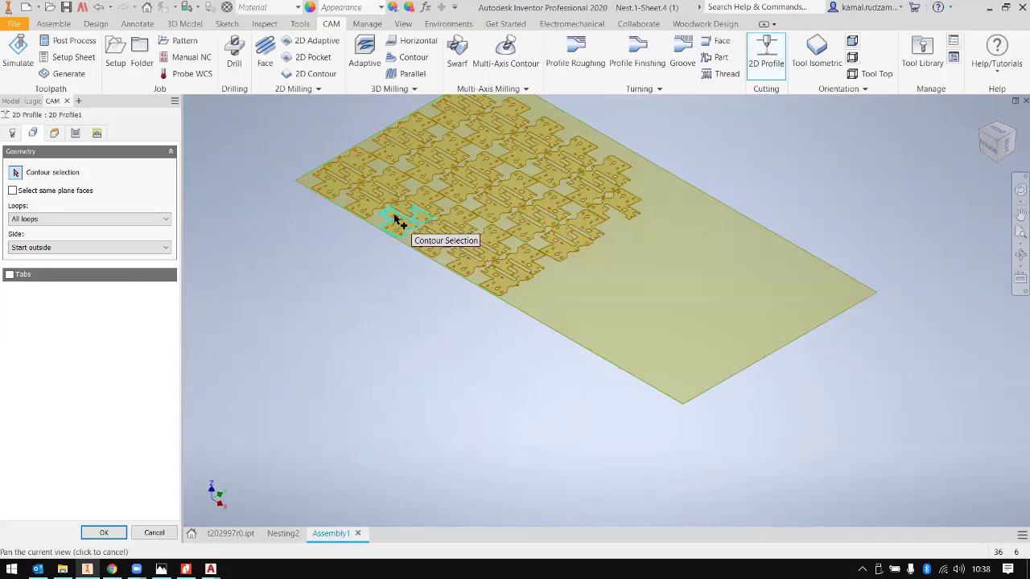
{"action": "scroll", "coordinate": [299, 184], "scroll_direction": "up", "scroll_amount": 2}
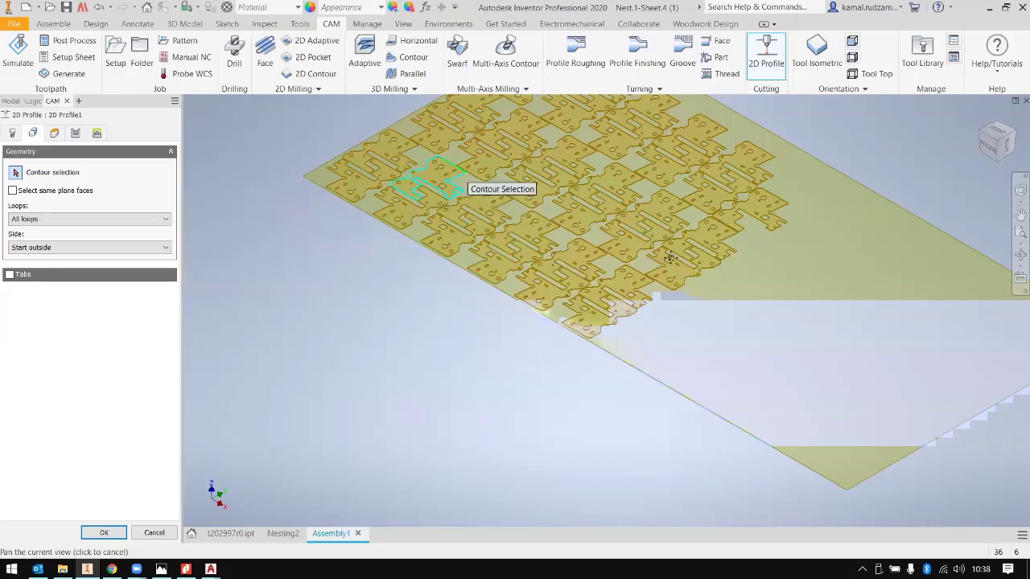
{"action": "middle_click_drag", "start_coordinate": [666, 198], "coordinate": [665, 262]}
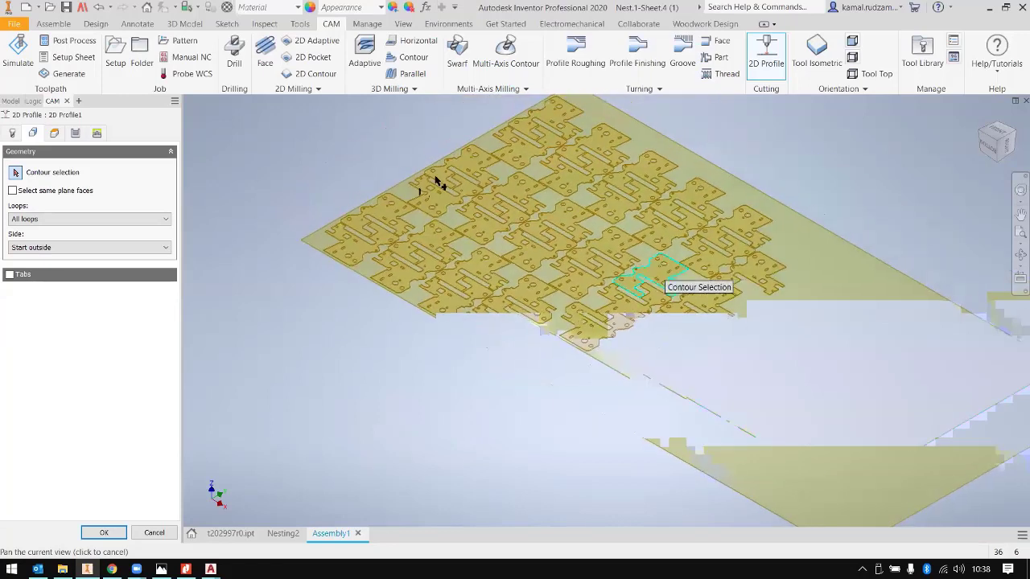
Step: Try picking bracket faces one at a time as cutting contours and clear the contour selection
{"action": "left_click", "coordinate": [366, 254]}
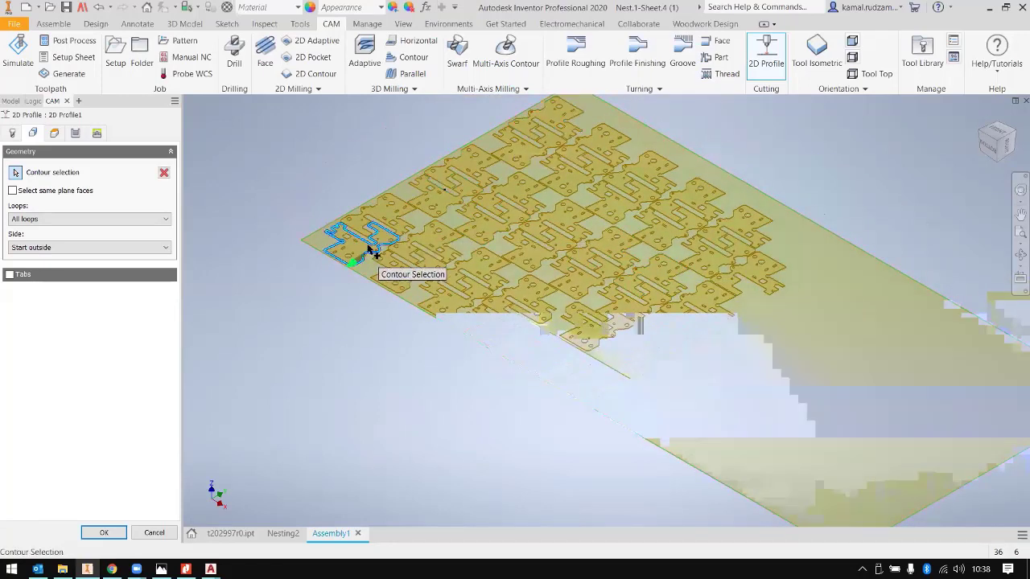
{"action": "left_click", "coordinate": [420, 208]}
{"action": "left_click", "coordinate": [438, 208]}
{"action": "left_click", "coordinate": [164, 174]}
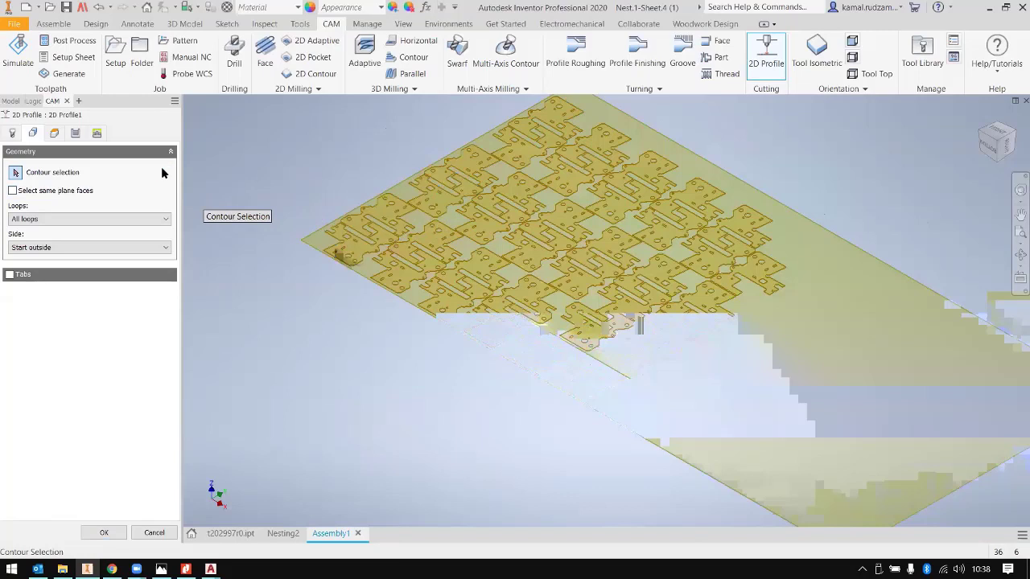
Step: Select the face contours of all nested brackets as the profile's cutting geometry using same plane faces
{"action": "left_click", "coordinate": [361, 251]}
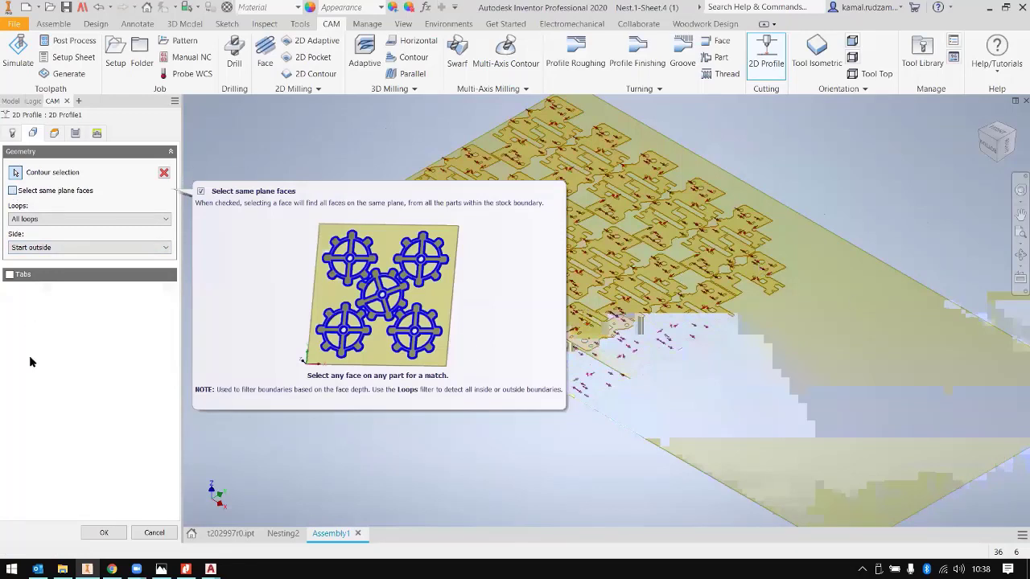
Step: With same plane faces enabled, pick one bracket's top face so all loops of every nested bracket are included as cutting contours
{"action": "left_click", "coordinate": [546, 289]}
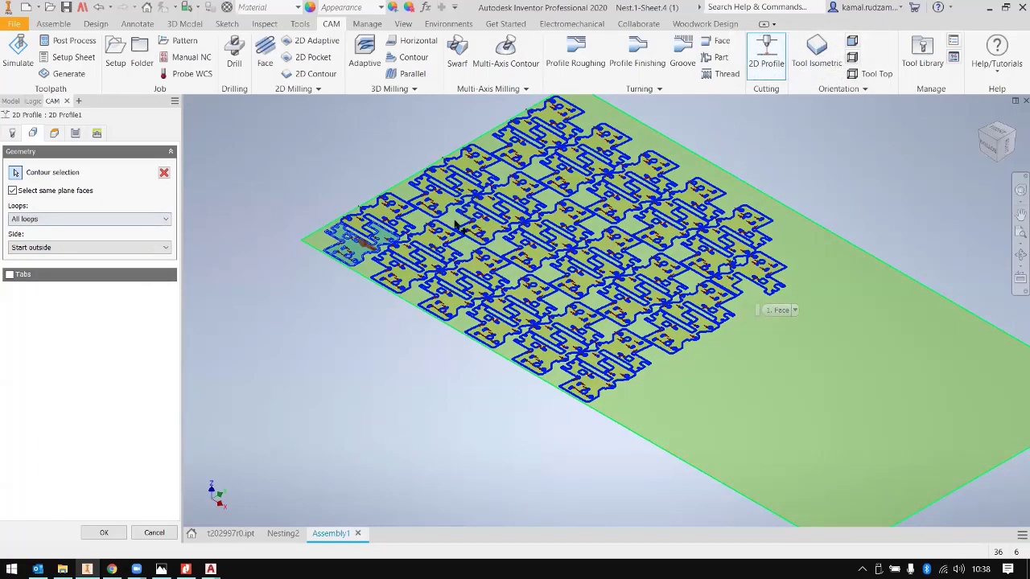
{"action": "left_click", "coordinate": [515, 228]}
Step: Examine the selected cutting contours up close along the nested brackets' outer edges, holes and slots, and across the whole sheet
{"action": "scroll", "coordinate": [519, 225], "scroll_direction": "down", "scroll_amount": 5}
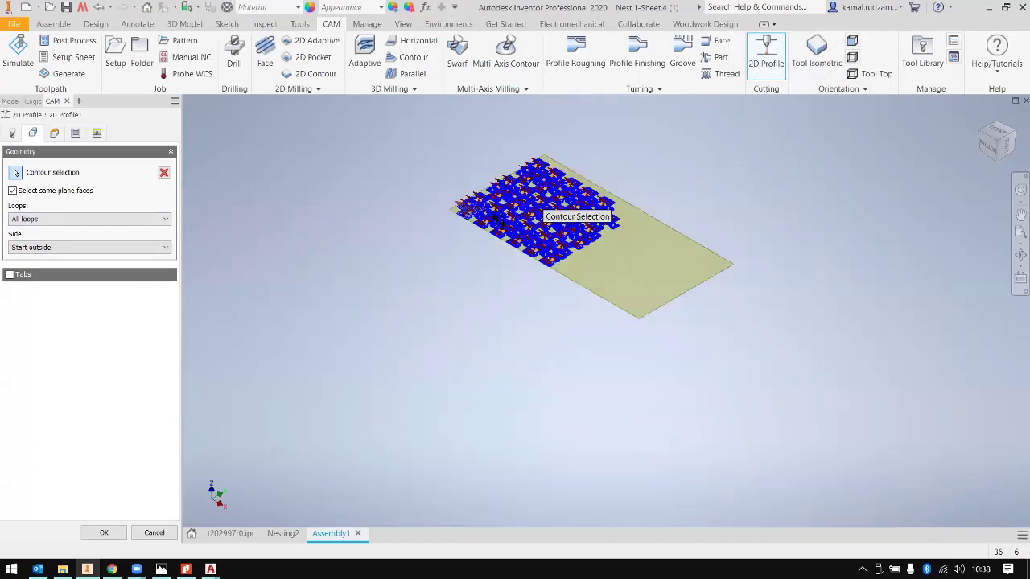
{"action": "scroll", "coordinate": [522, 221], "scroll_direction": "up", "scroll_amount": 10}
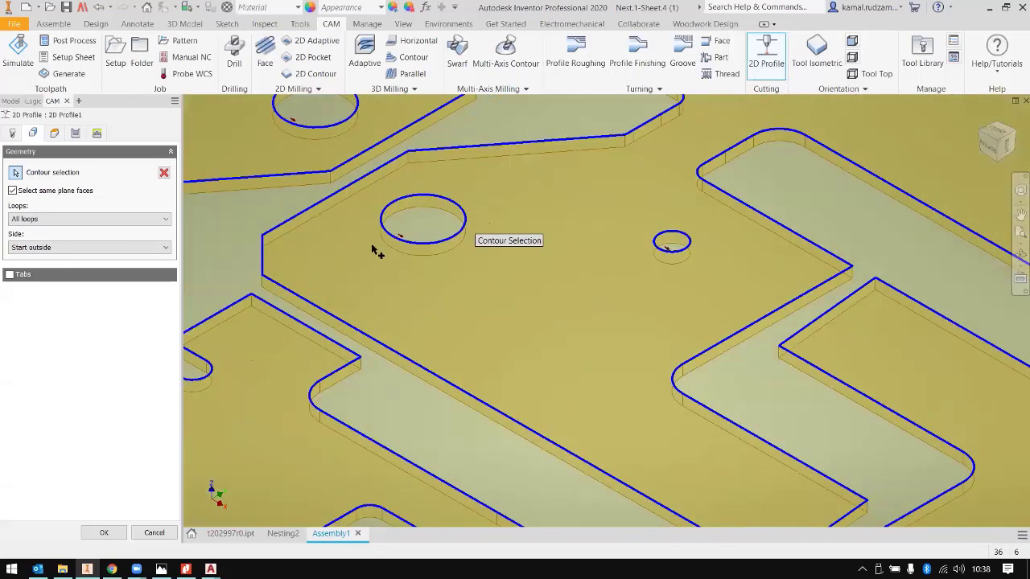
{"action": "scroll", "coordinate": [405, 266], "scroll_direction": "down", "scroll_amount": 10}
{"action": "scroll", "coordinate": [639, 265], "scroll_direction": "up", "scroll_amount": 3}
{"action": "scroll", "coordinate": [555, 165], "scroll_direction": "up", "scroll_amount": 2}
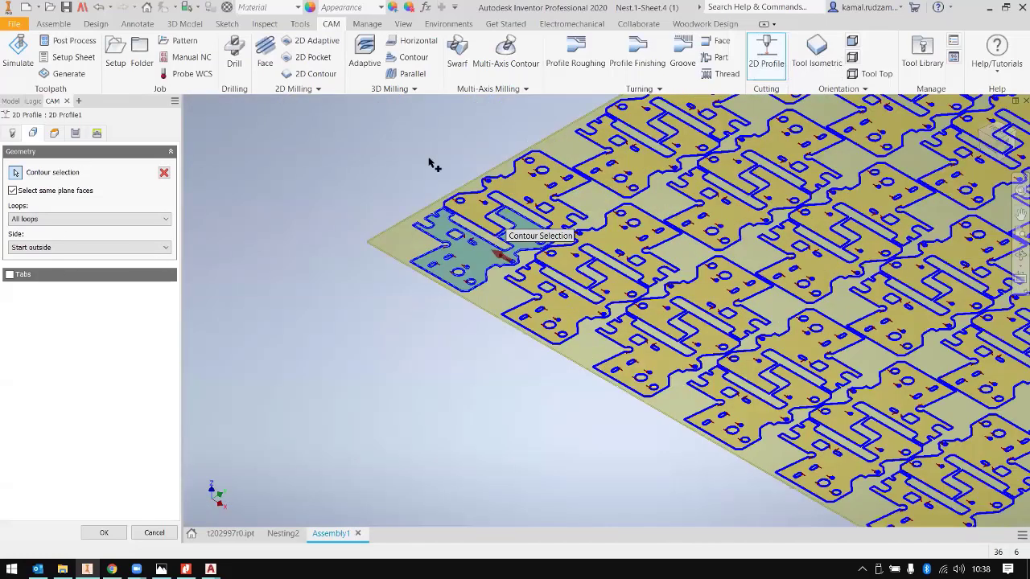
{"action": "scroll", "coordinate": [716, 281], "scroll_direction": "up", "scroll_amount": 2}
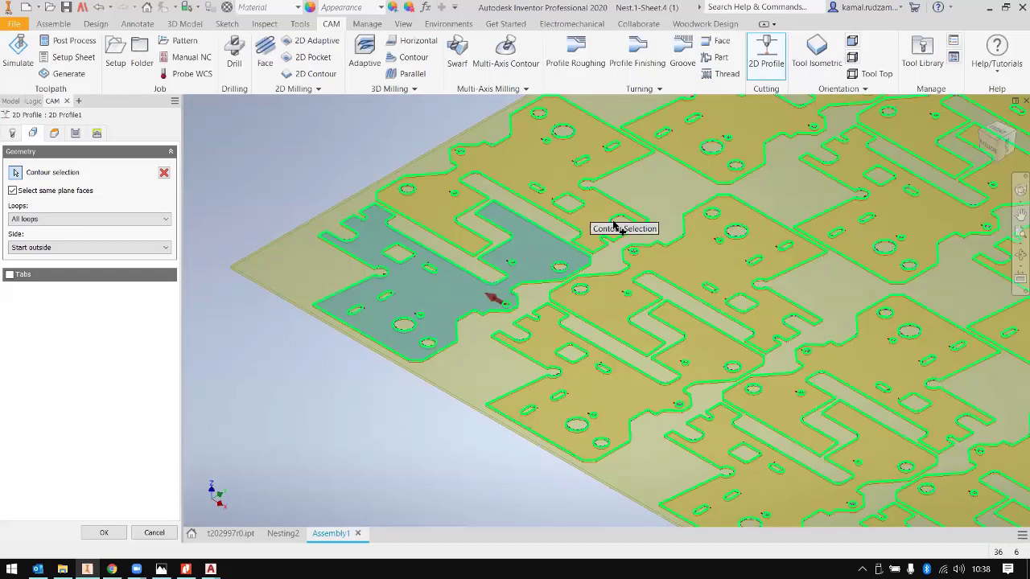
{"action": "scroll", "coordinate": [616, 225], "scroll_direction": "up", "scroll_amount": 4}
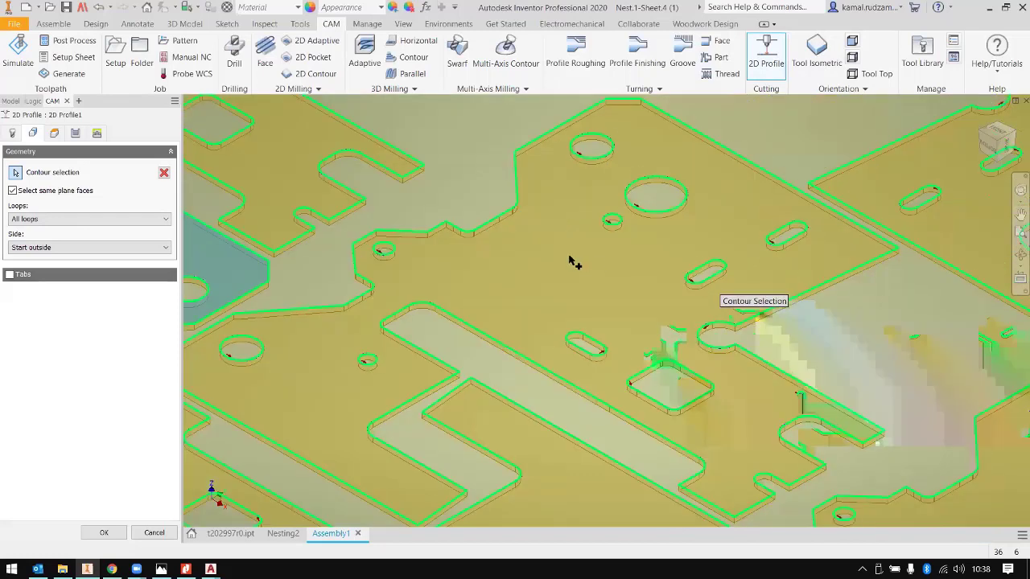
{"action": "scroll", "coordinate": [474, 273], "scroll_direction": "down", "scroll_amount": 3}
{"action": "scroll", "coordinate": [201, 258], "scroll_direction": "down", "scroll_amount": 3}
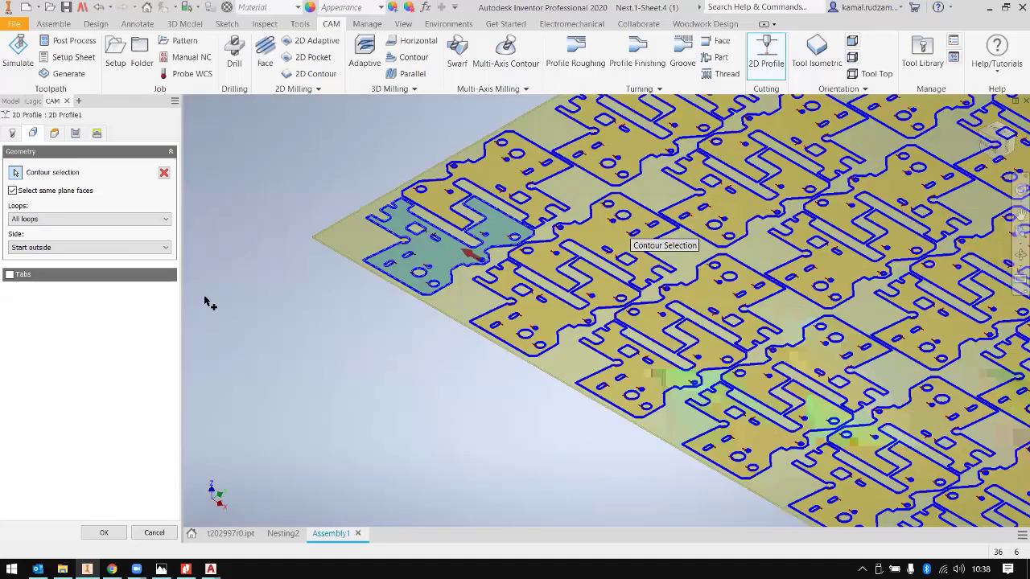
{"action": "scroll", "coordinate": [299, 188], "scroll_direction": "up", "scroll_amount": 3}
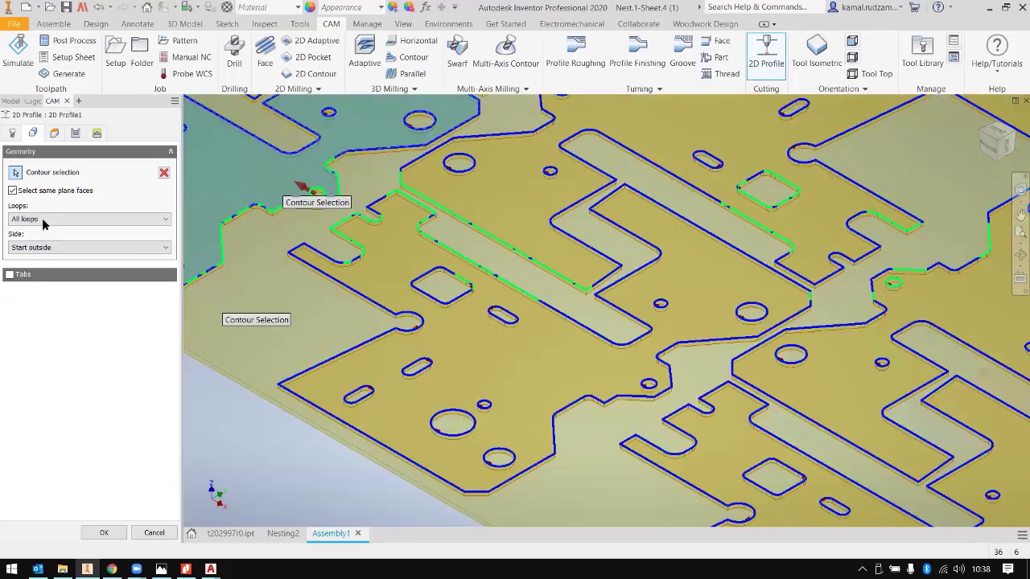
Step: Limit the 2D Profile contour selection to Inner loops and check the selected holes and slots across the nested sheet
{"action": "left_click", "coordinate": [43, 223]}
{"action": "left_click", "coordinate": [43, 249]}
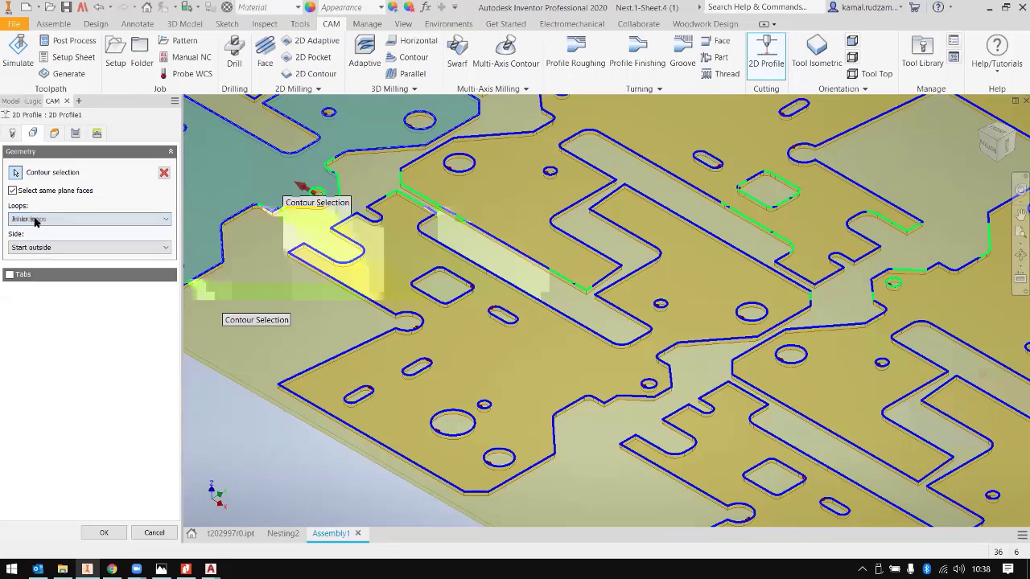
{"action": "scroll", "coordinate": [531, 259], "scroll_direction": "up", "scroll_amount": 2}
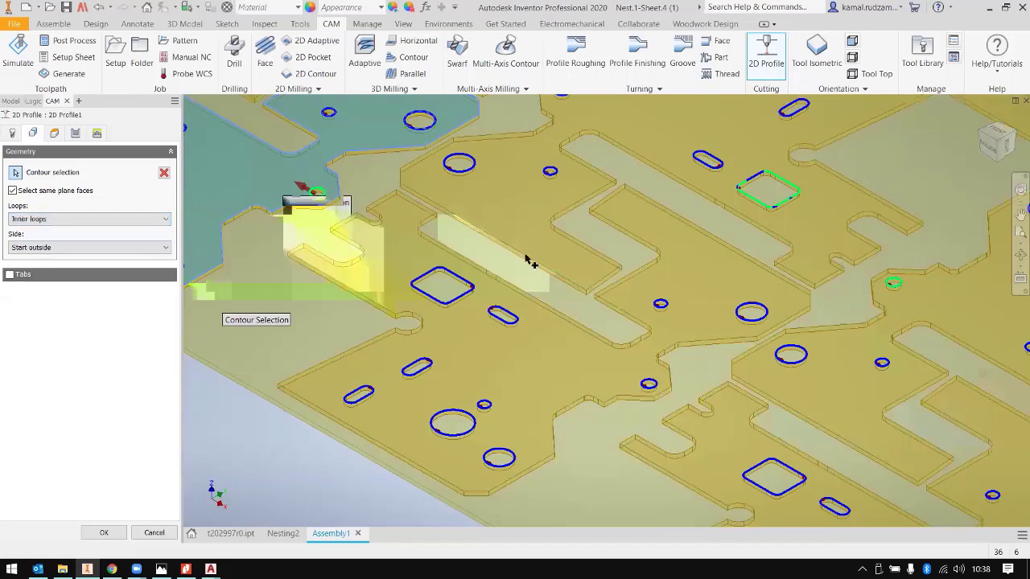
{"action": "scroll", "coordinate": [724, 249], "scroll_direction": "up", "scroll_amount": 5}
{"action": "scroll", "coordinate": [884, 241], "scroll_direction": "down", "scroll_amount": 8}
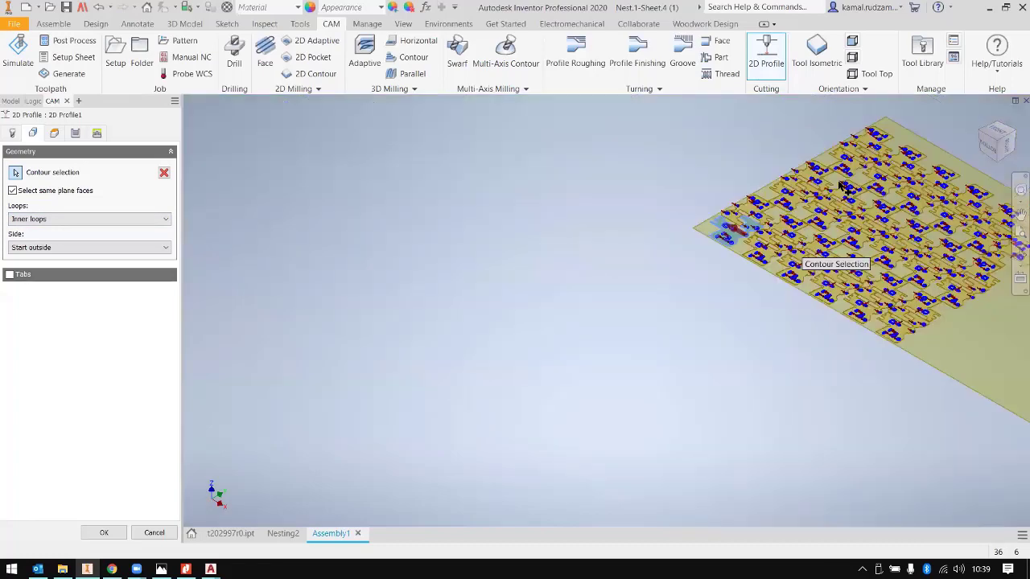
{"action": "scroll", "coordinate": [499, 122], "scroll_direction": "up", "scroll_amount": 3}
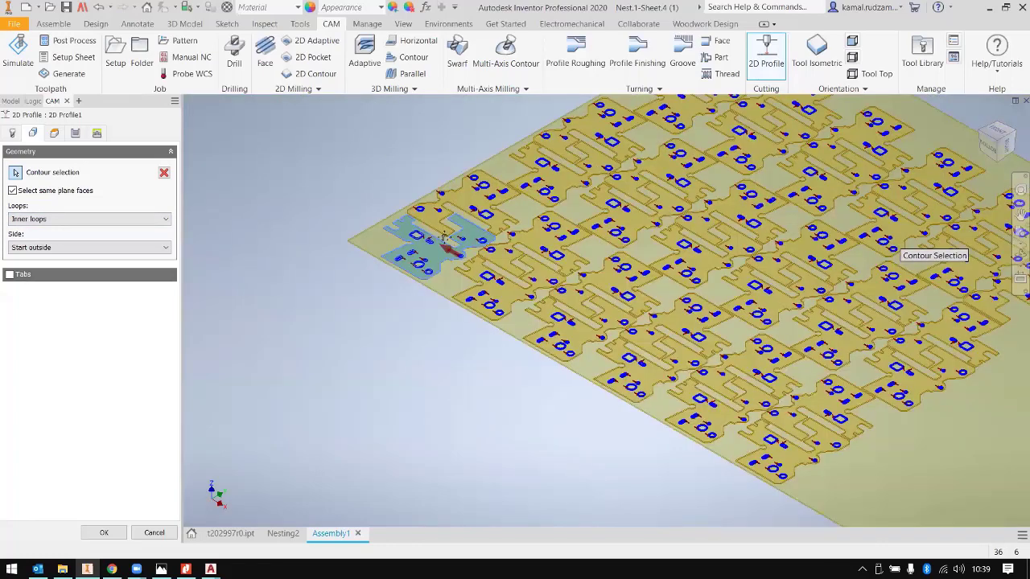
{"action": "scroll", "coordinate": [444, 237], "scroll_direction": "up", "scroll_amount": 4}
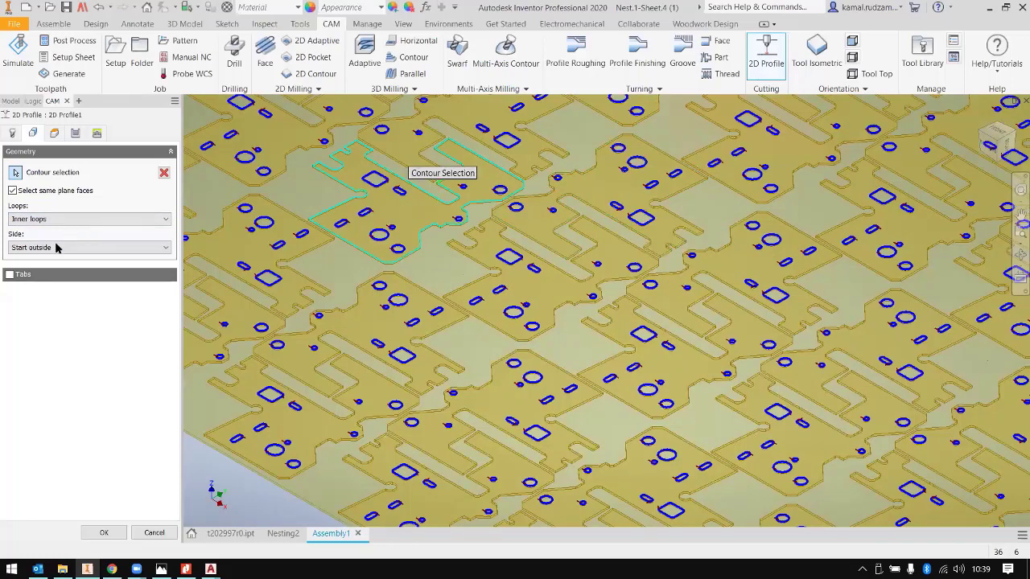
Step: Set the 2D Profile contour selection's loops to Outer loops so only the nested parts' outlines are selected
{"action": "left_click", "coordinate": [65, 221]}
{"action": "key", "text": "Up"}
{"action": "key", "text": "Return"}
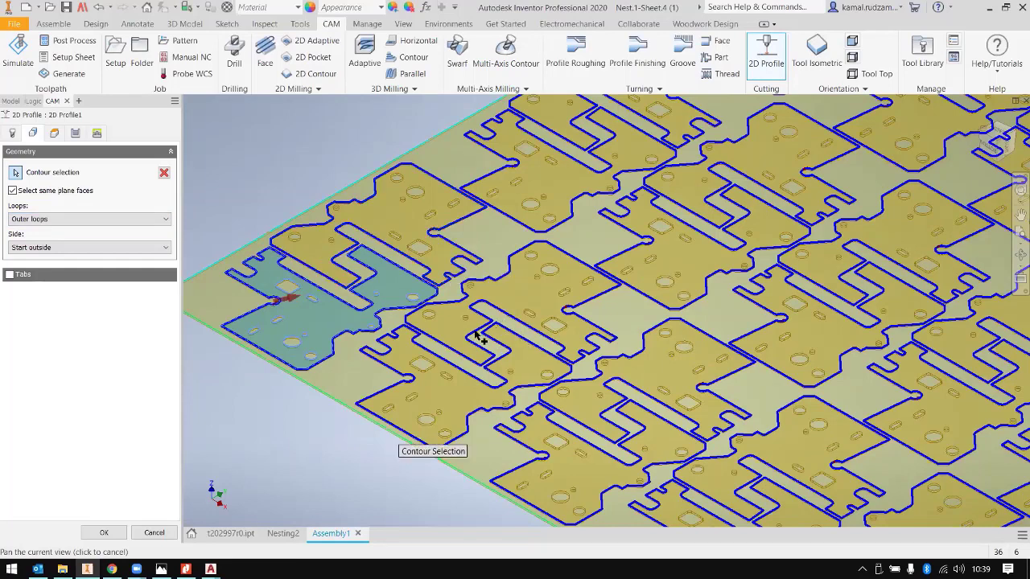
{"action": "left_click", "coordinate": [439, 326]}
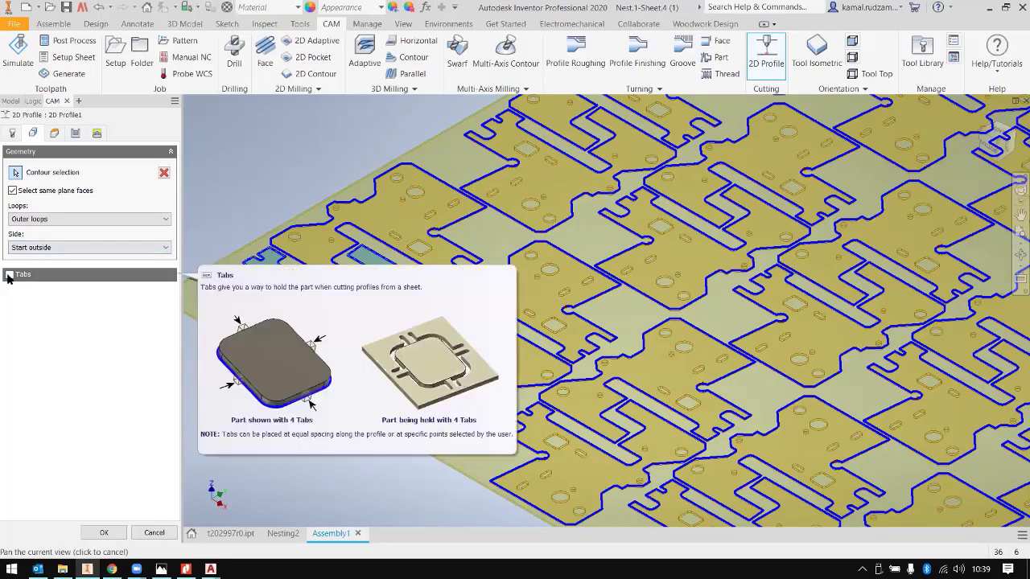
Step: Set the 2D Profile's sideways compensation to Center and accept the operation
{"action": "left_click", "coordinate": [73, 136]}
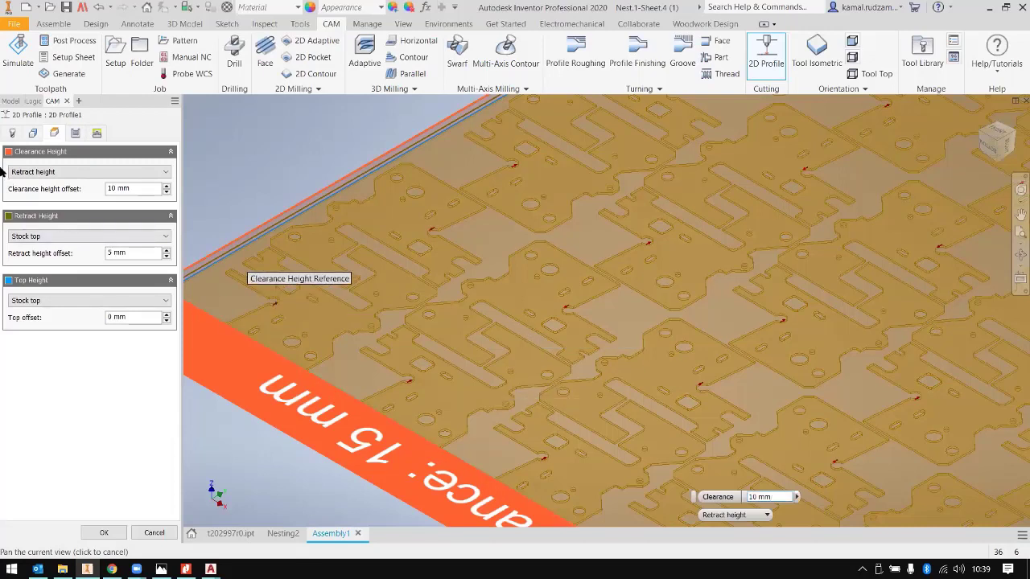
{"action": "left_click", "coordinate": [74, 134]}
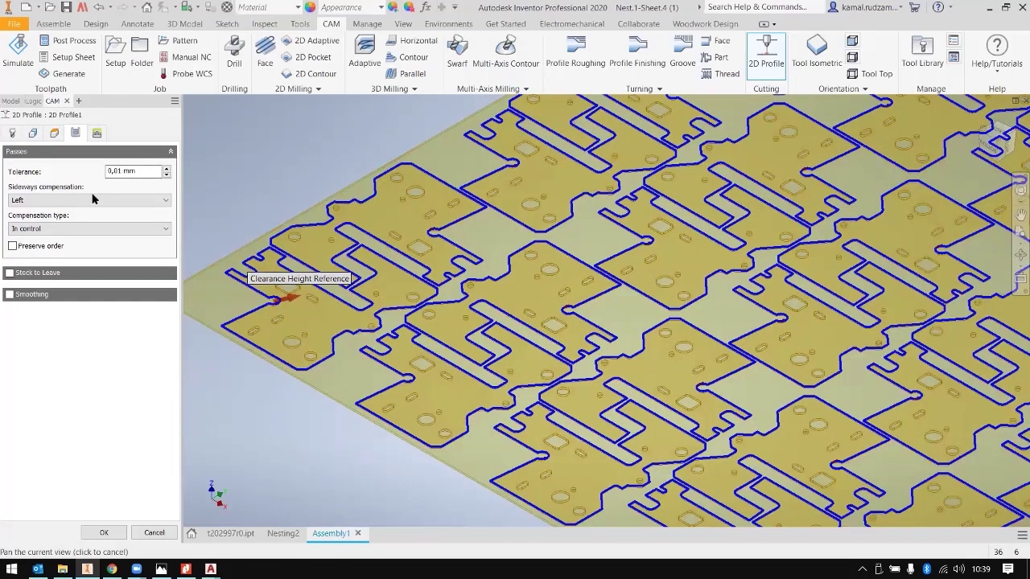
{"action": "mouse_move", "coordinate": [93, 205]}
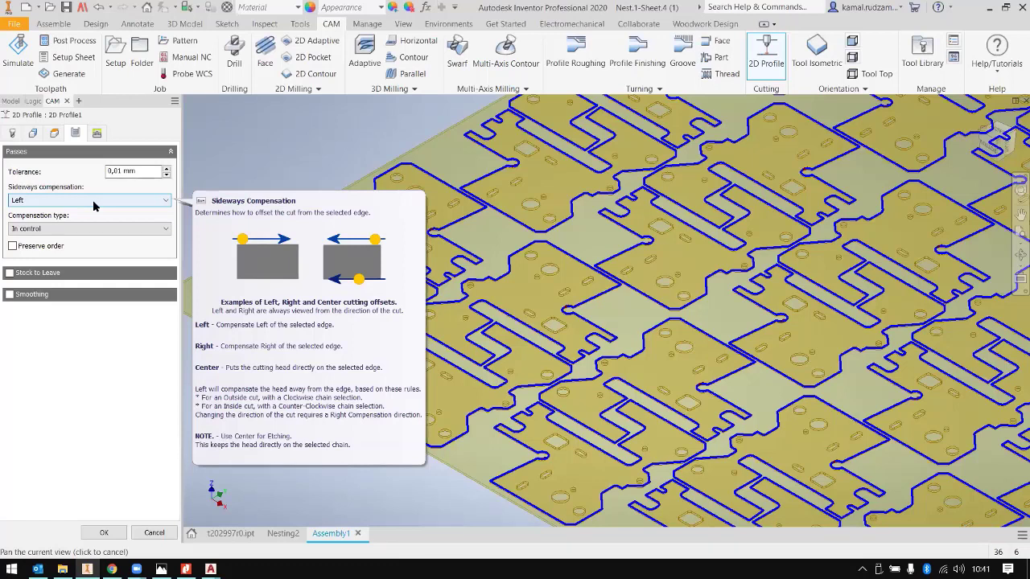
{"action": "left_click", "coordinate": [93, 203]}
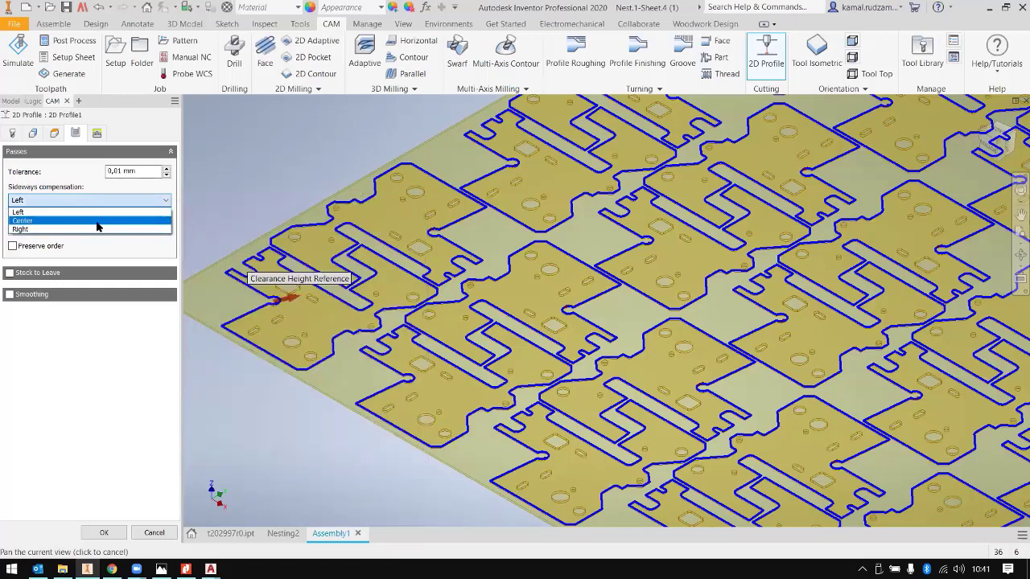
{"action": "left_click", "coordinate": [97, 226]}
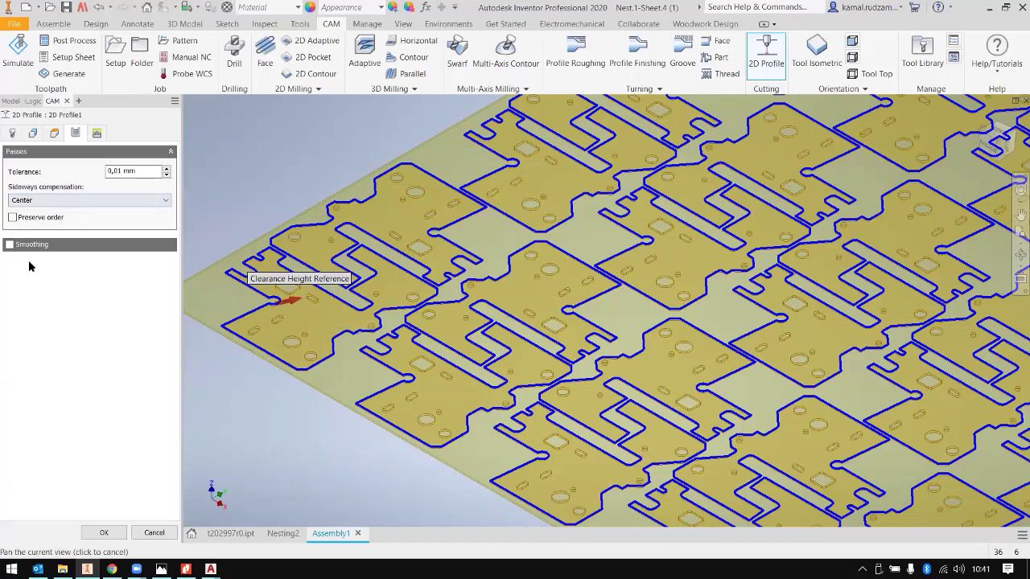
{"action": "left_click", "coordinate": [105, 534]}
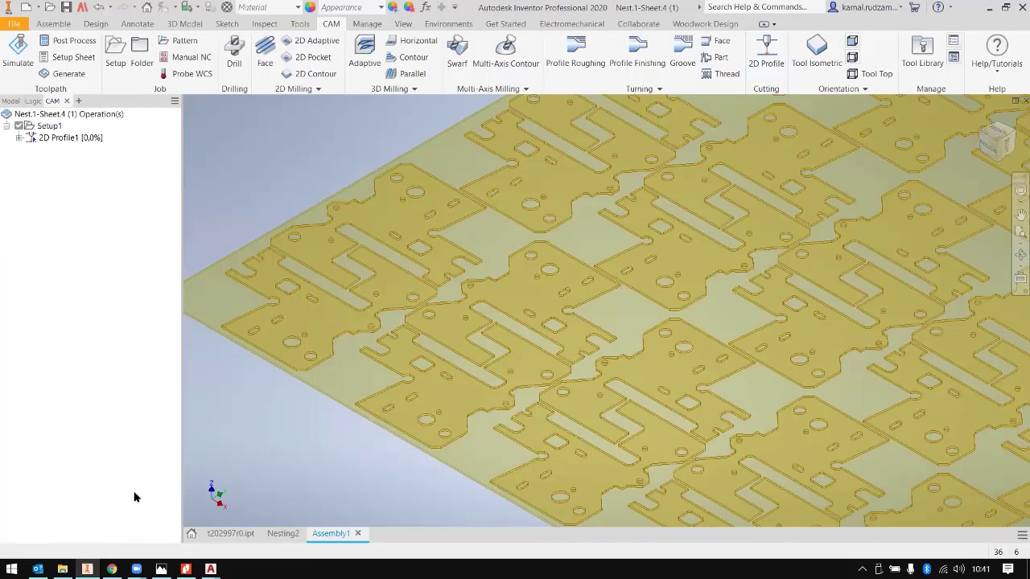
{"action": "left_click", "coordinate": [524, 332]}
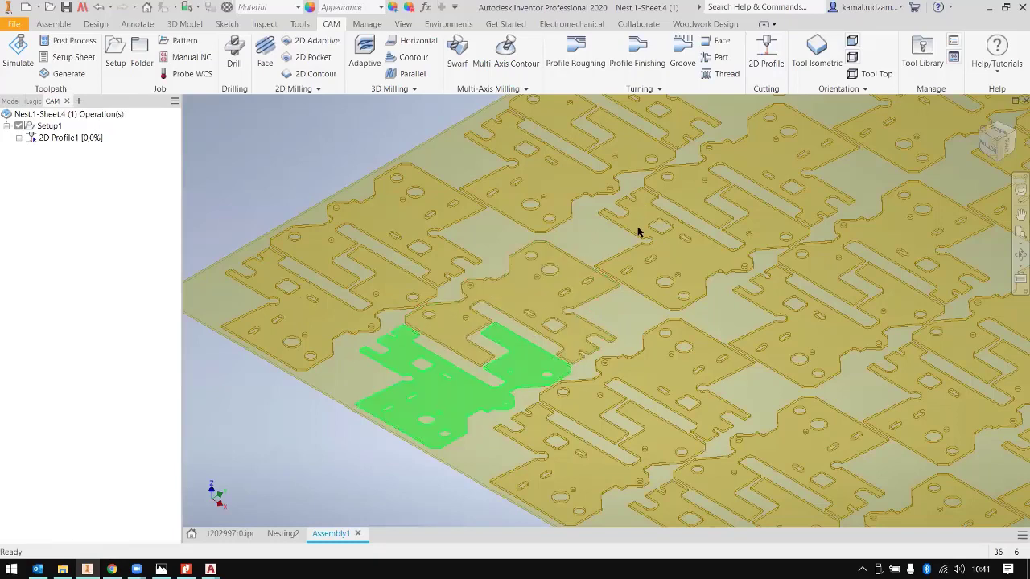
{"action": "scroll", "coordinate": [638, 233], "scroll_direction": "down", "scroll_amount": 5}
{"action": "scroll", "coordinate": [707, 234], "scroll_direction": "up", "scroll_amount": 8}
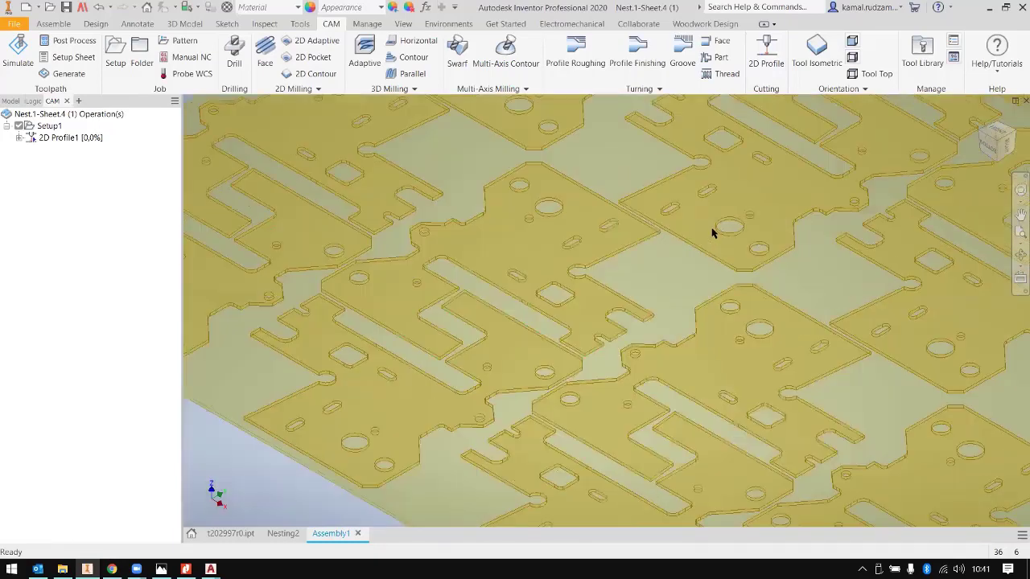
{"action": "scroll", "coordinate": [712, 232], "scroll_direction": "up", "scroll_amount": 5}
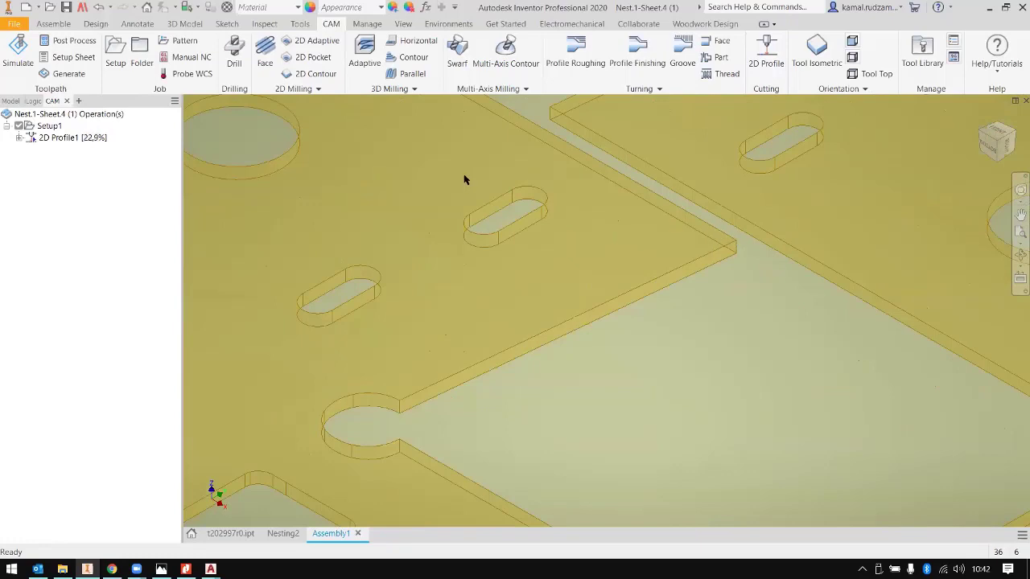
{"action": "mouse_move", "coordinate": [480, 196]}
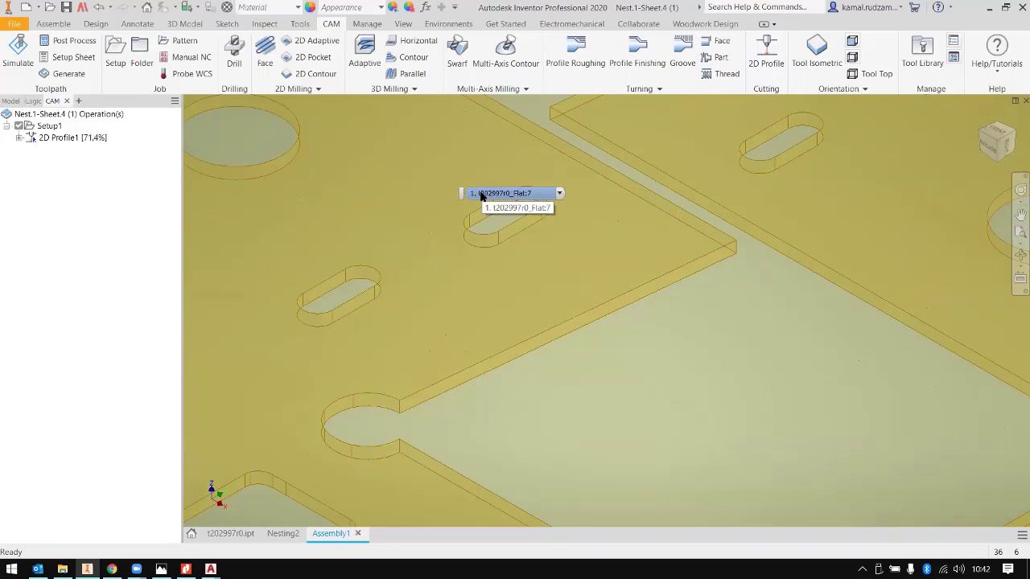
{"action": "scroll", "coordinate": [501, 232], "scroll_direction": "down", "scroll_amount": 3}
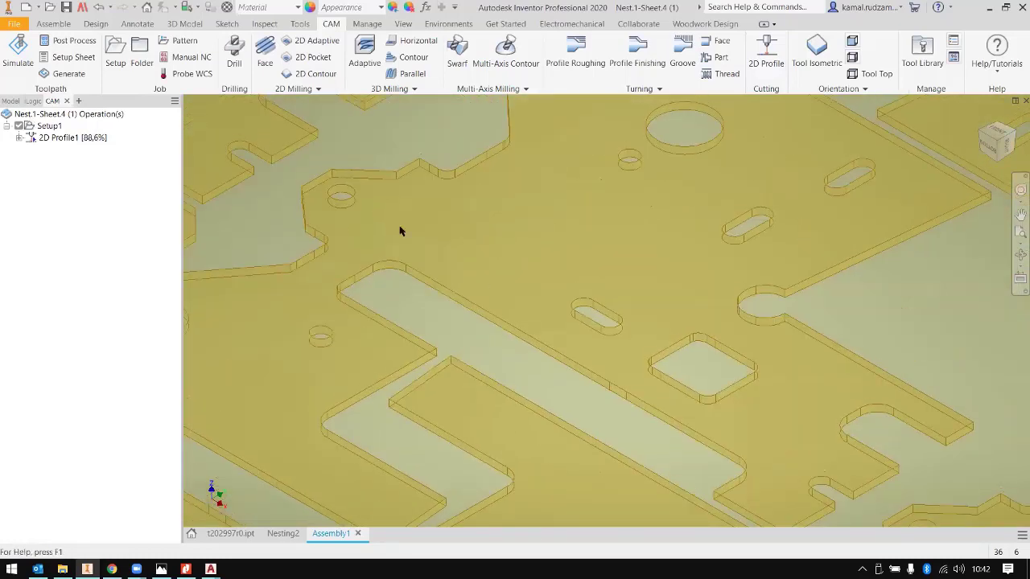
{"action": "scroll", "coordinate": [524, 218], "scroll_direction": "up", "scroll_amount": 3}
{"action": "scroll", "coordinate": [528, 218], "scroll_direction": "down", "scroll_amount": 4}
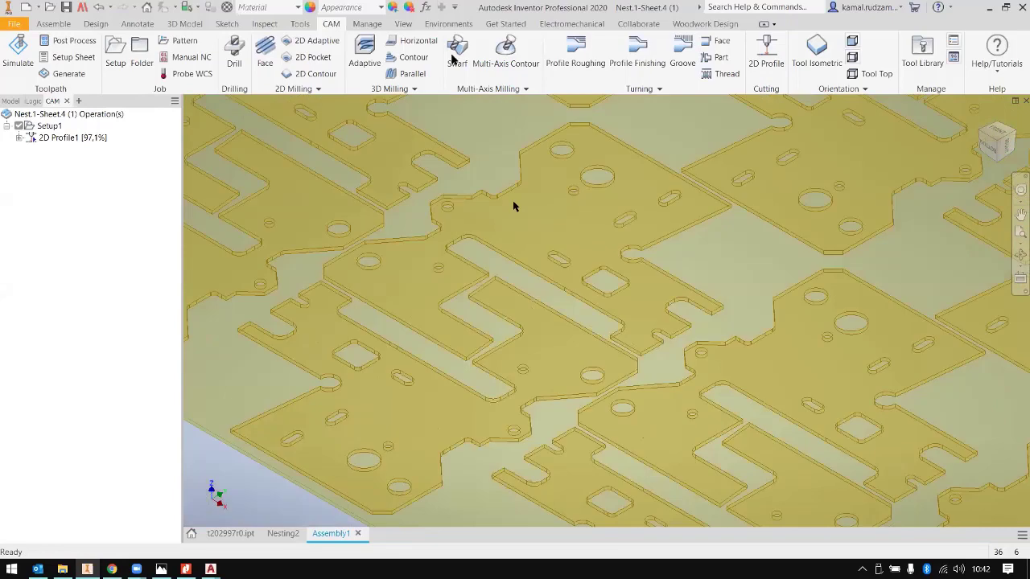
{"action": "scroll", "coordinate": [512, 206], "scroll_direction": "down", "scroll_amount": 2}
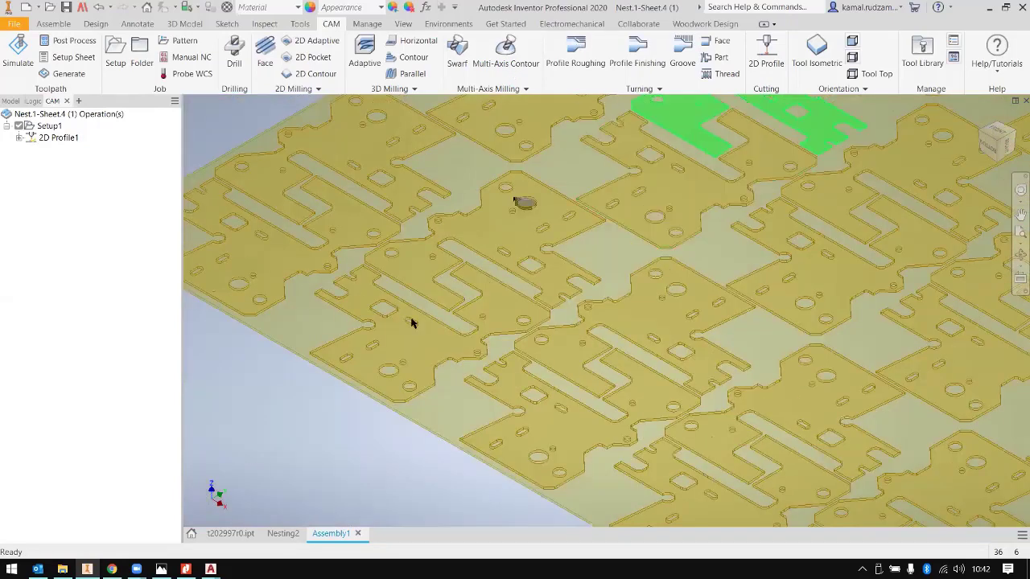
Step: Display the 2D Profile1 toolpath and examine its cuts and rapid moves over the nested parts
{"action": "left_click", "coordinate": [56, 140]}
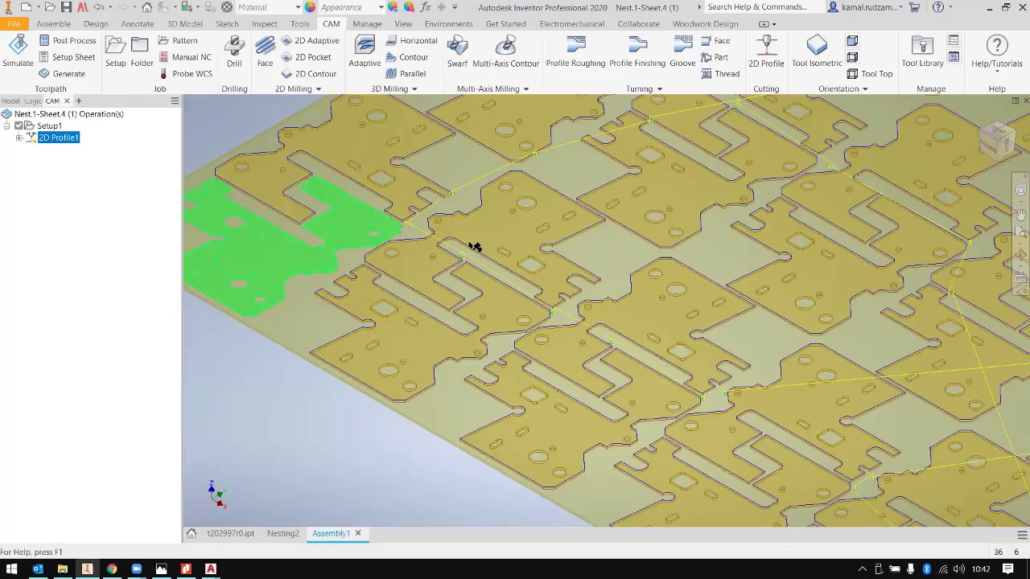
{"action": "scroll", "coordinate": [455, 236], "scroll_direction": "up", "scroll_amount": 5}
{"action": "scroll", "coordinate": [462, 228], "scroll_direction": "down", "scroll_amount": 5}
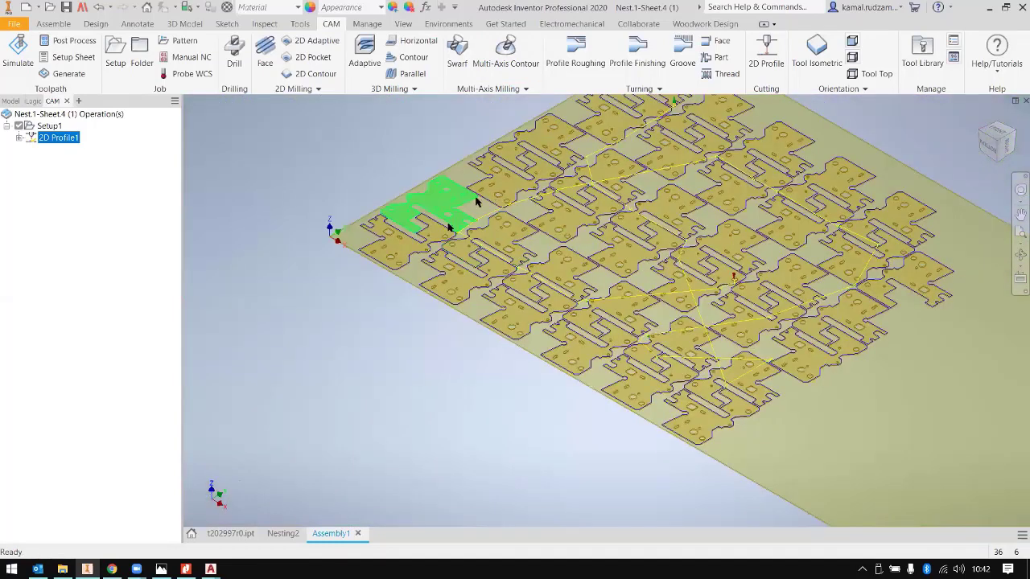
{"action": "scroll", "coordinate": [476, 202], "scroll_direction": "up", "scroll_amount": 1}
Step: Simulate the 2D Profile1 operation and start the playback
{"action": "right_click", "coordinate": [62, 142]}
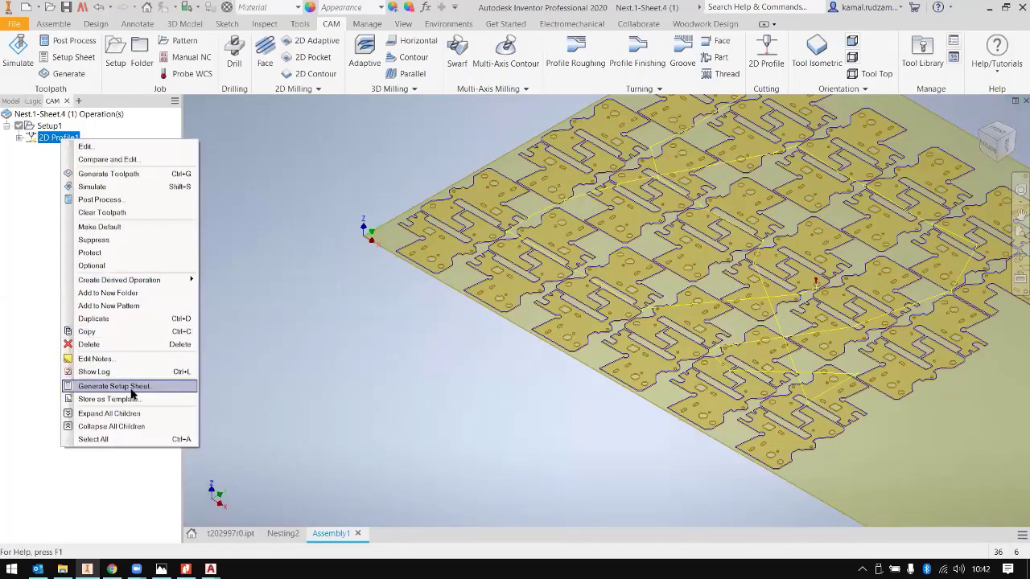
{"action": "left_click", "coordinate": [97, 187]}
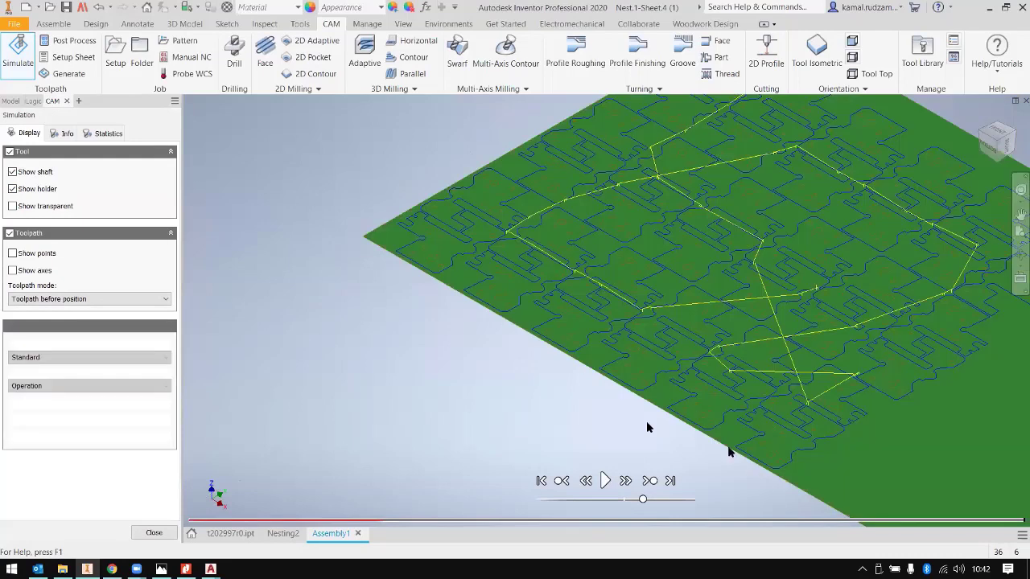
{"action": "scroll", "coordinate": [634, 511], "scroll_direction": "up", "scroll_amount": 3}
{"action": "left_click", "coordinate": [604, 480]}
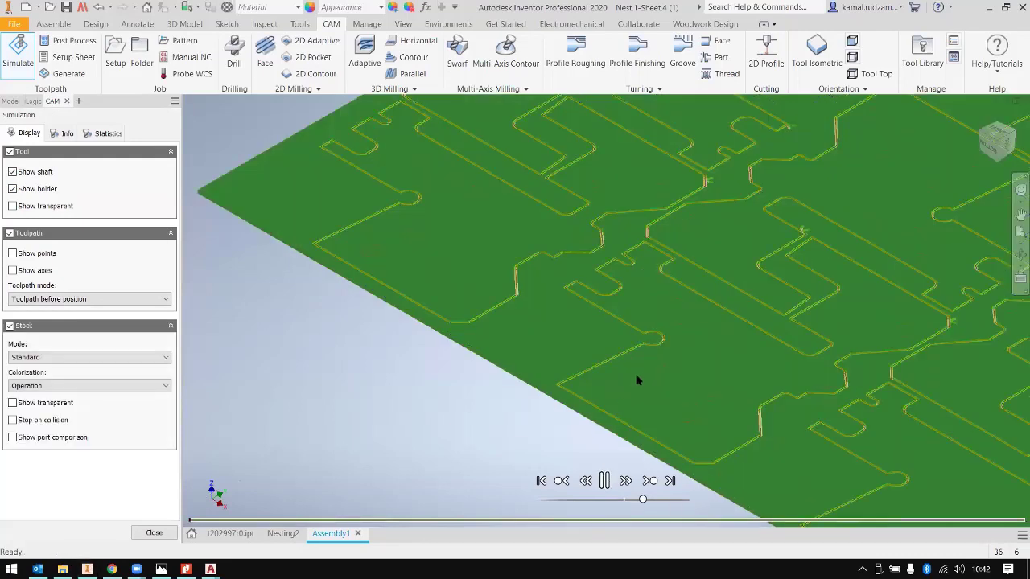
Step: Follow the simulated cutting of the outer profiles at a higher playback speed and pause the simulation
{"action": "scroll", "coordinate": [660, 219], "scroll_direction": "up", "scroll_amount": 3}
{"action": "scroll", "coordinate": [816, 230], "scroll_direction": "down", "scroll_amount": 6}
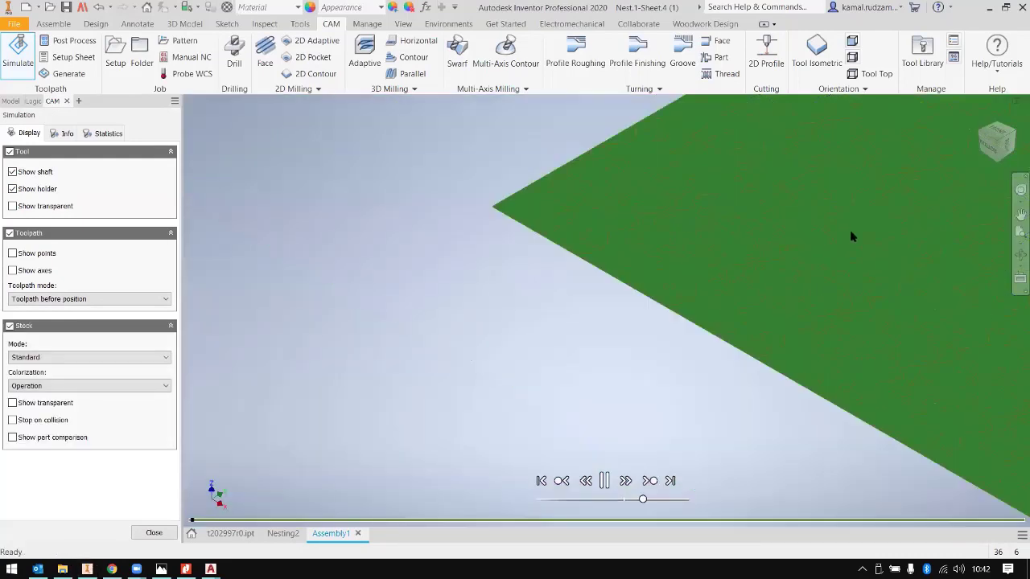
{"action": "scroll", "coordinate": [831, 241], "scroll_direction": "up", "scroll_amount": 2}
{"action": "scroll", "coordinate": [843, 251], "scroll_direction": "up", "scroll_amount": 5}
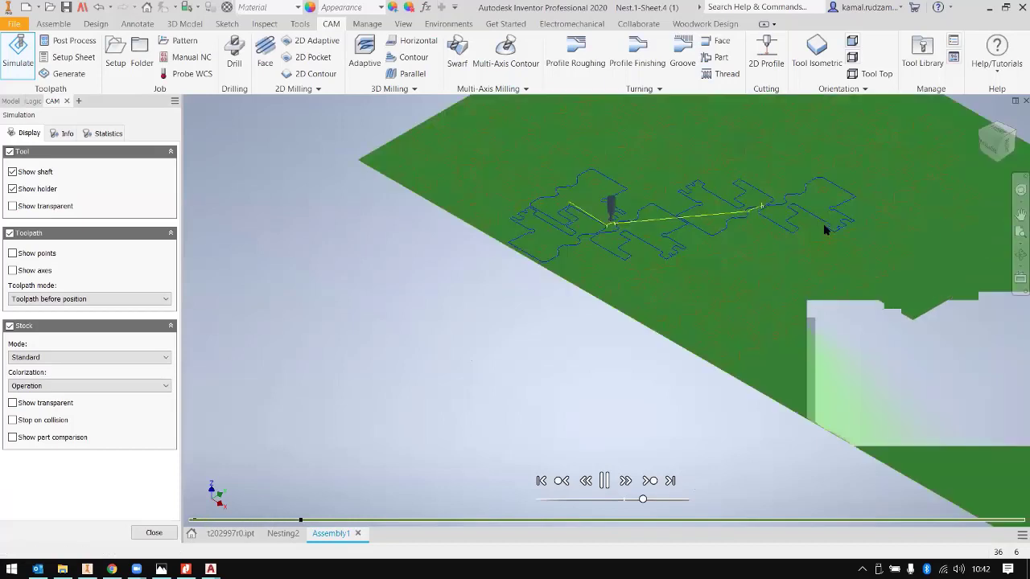
{"action": "scroll", "coordinate": [620, 233], "scroll_direction": "down", "scroll_amount": 6}
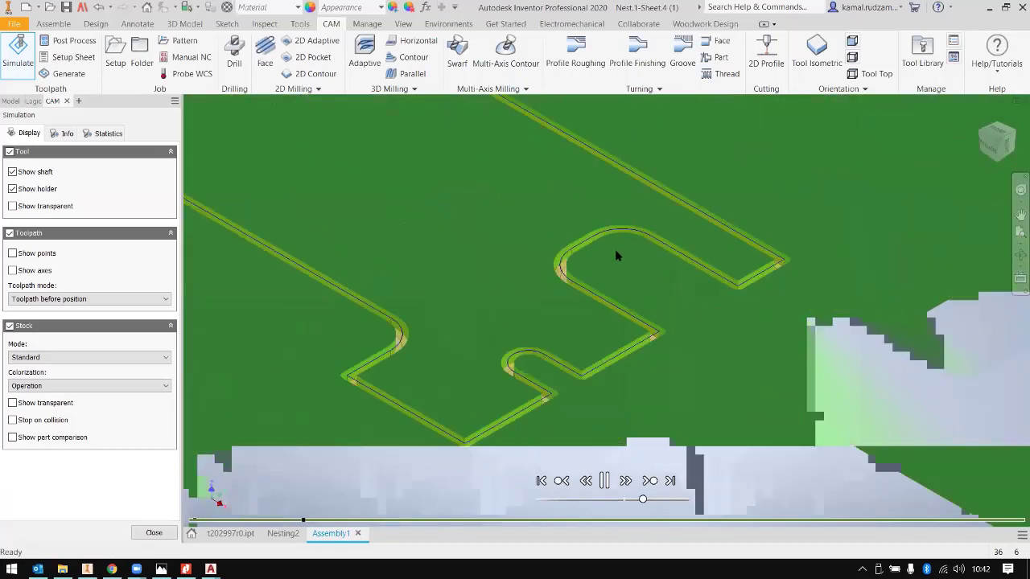
{"action": "scroll", "coordinate": [607, 259], "scroll_direction": "down", "scroll_amount": 3}
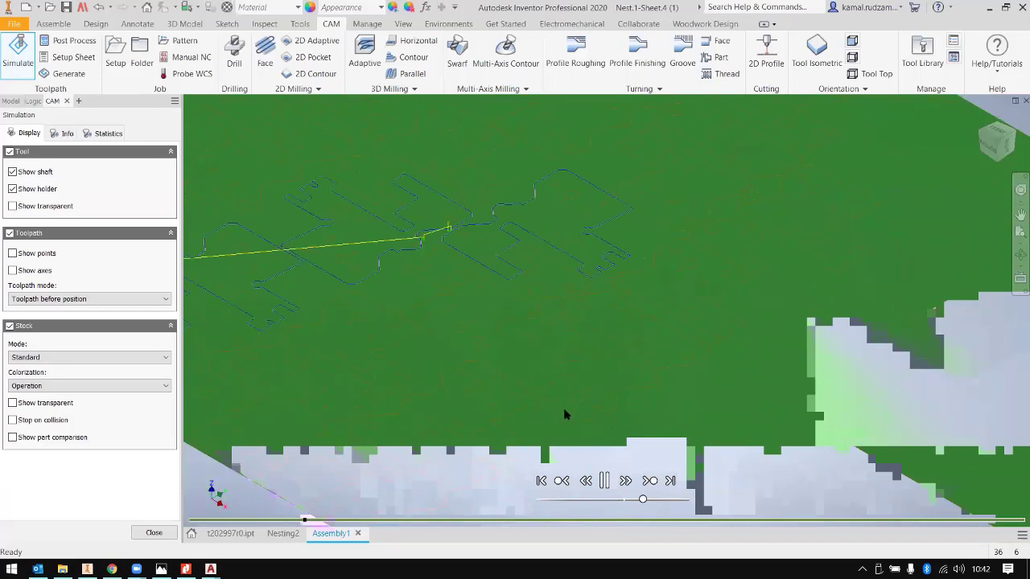
{"action": "scroll", "coordinate": [563, 414], "scroll_direction": "up", "scroll_amount": 4}
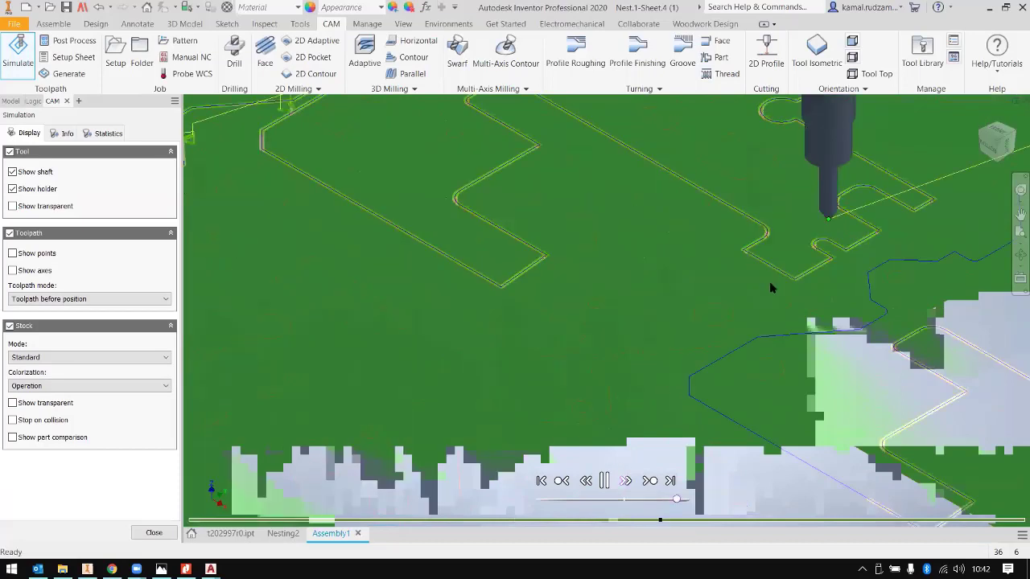
{"action": "key", "text": "space"}
Step: Show the simulated stock as transparent so the cut outlines can be inspected against the nested parts
{"action": "middle_click_drag", "start_coordinate": [706, 323], "coordinate": [515, 221]}
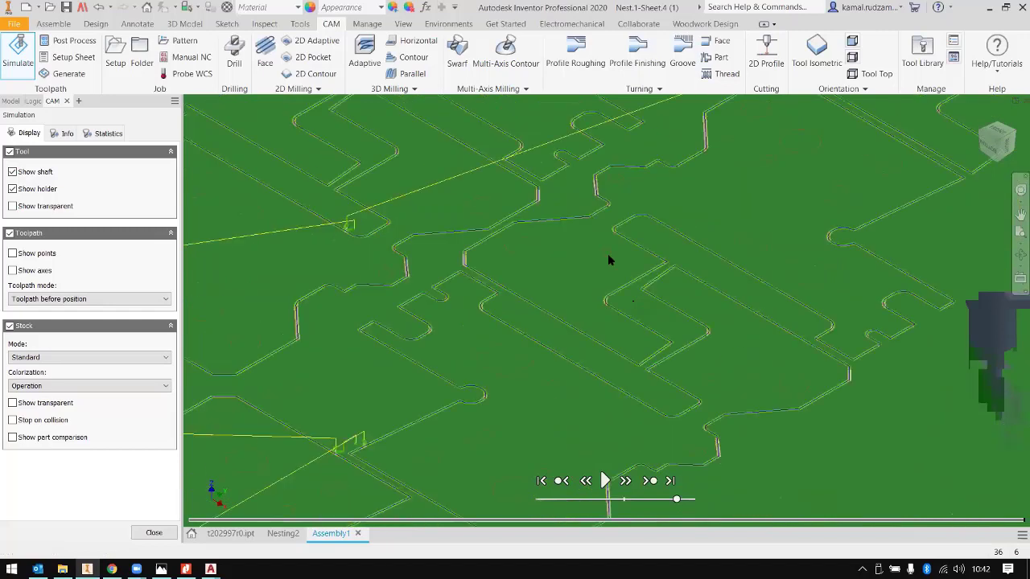
{"action": "scroll", "coordinate": [612, 242], "scroll_direction": "down", "scroll_amount": 6}
{"action": "scroll", "coordinate": [627, 241], "scroll_direction": "up", "scroll_amount": 3}
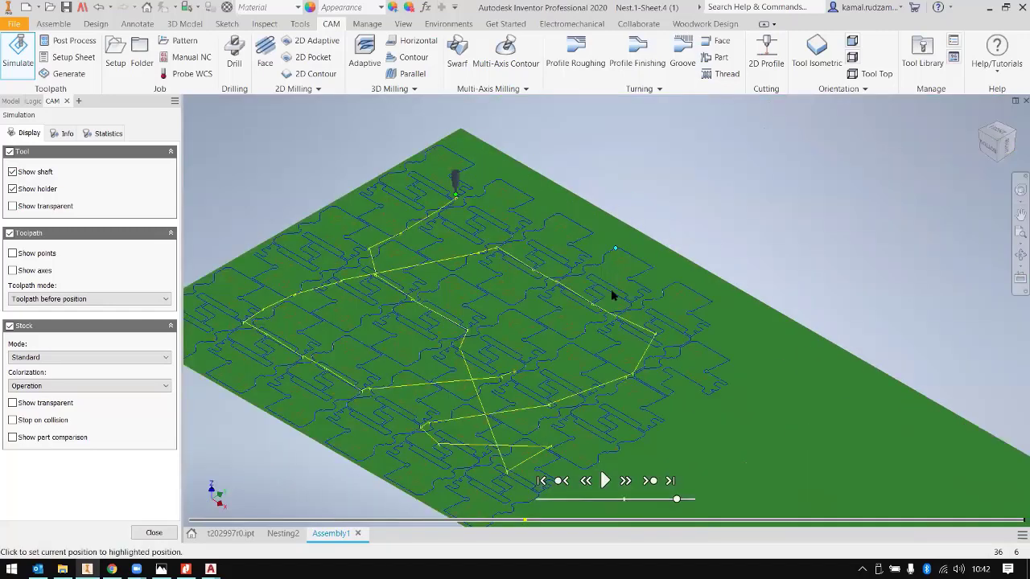
{"action": "scroll", "coordinate": [611, 295], "scroll_direction": "up", "scroll_amount": 3}
{"action": "scroll", "coordinate": [417, 330], "scroll_direction": "down", "scroll_amount": 1}
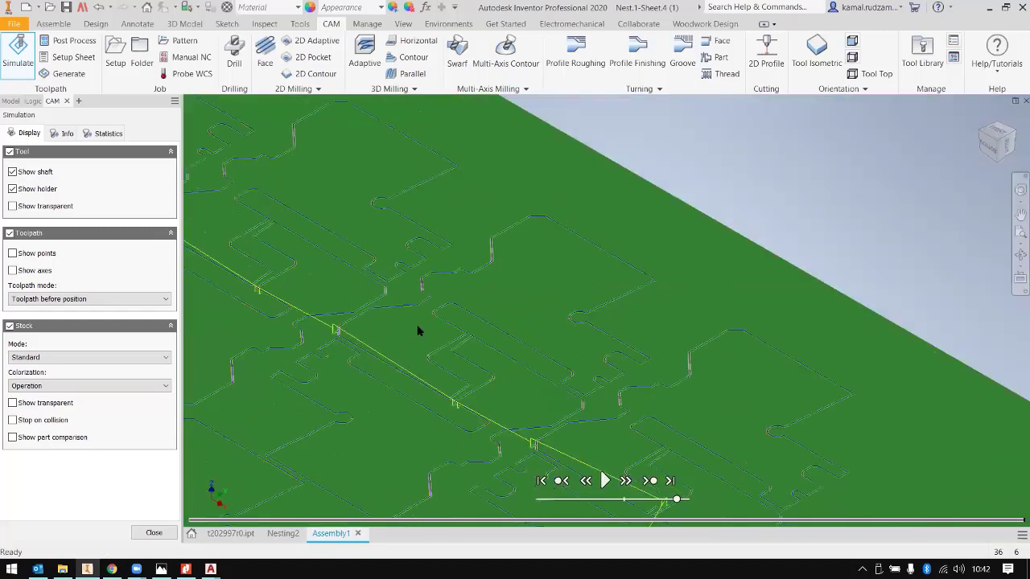
{"action": "middle_click_drag", "start_coordinate": [423, 333], "coordinate": [76, 401], "text": "shift"}
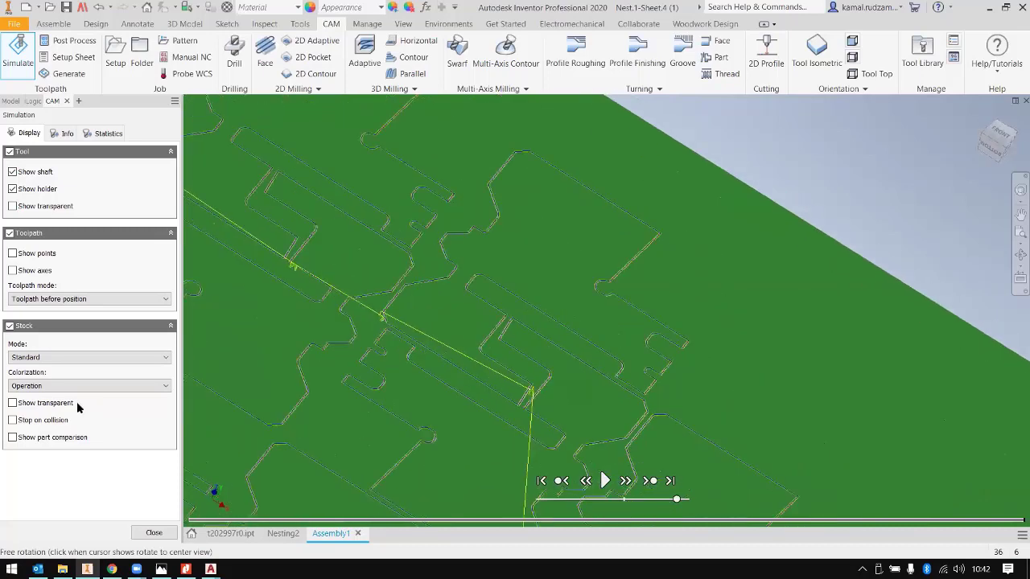
{"action": "left_click", "coordinate": [76, 401]}
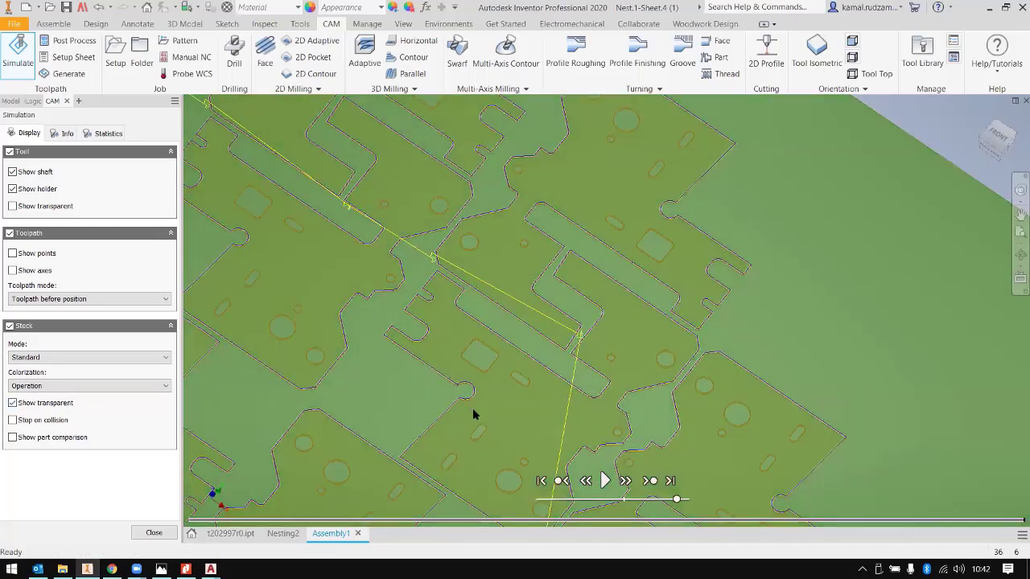
Step: Examine the simulated lead-in and lead-out cuts against the neighbouring part contours through the transparent stock
{"action": "middle_click_drag", "start_coordinate": [473, 414], "coordinate": [609, 324], "text": "shift"}
{"action": "scroll", "coordinate": [608, 323], "scroll_direction": "up", "scroll_amount": 5}
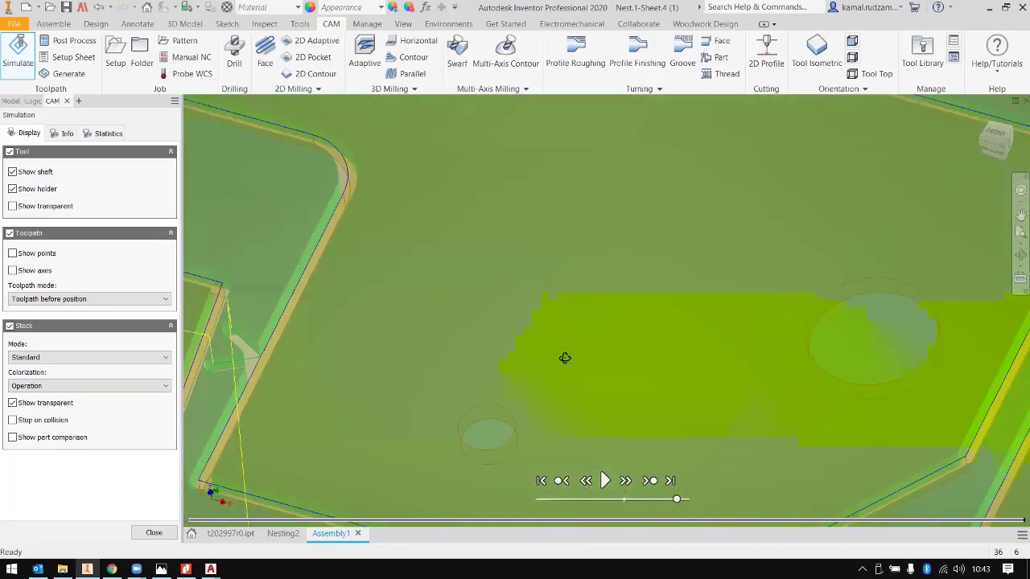
{"action": "scroll", "coordinate": [565, 358], "scroll_direction": "down", "scroll_amount": 5}
{"action": "scroll", "coordinate": [492, 329], "scroll_direction": "down", "scroll_amount": 4}
{"action": "scroll", "coordinate": [415, 320], "scroll_direction": "up", "scroll_amount": 6}
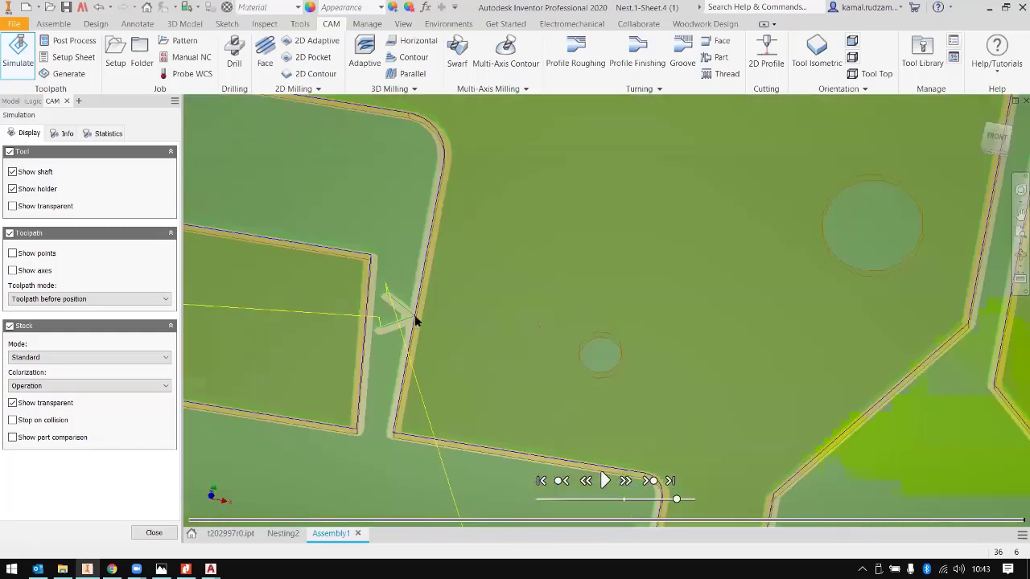
{"action": "scroll", "coordinate": [434, 323], "scroll_direction": "up", "scroll_amount": 2}
{"action": "middle_click_drag", "start_coordinate": [453, 325], "coordinate": [414, 241]}
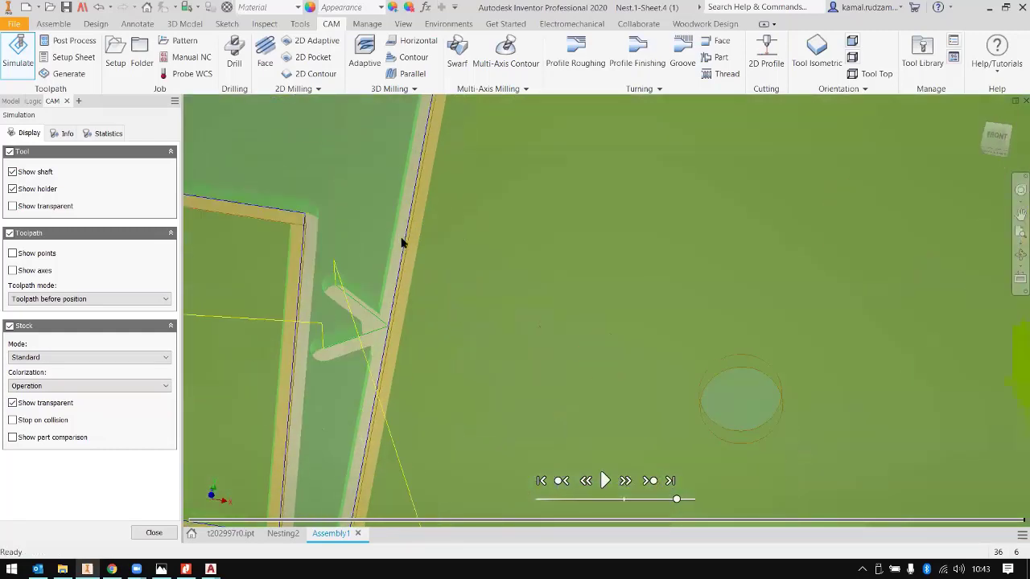
{"action": "scroll", "coordinate": [425, 278], "scroll_direction": "up", "scroll_amount": 3}
{"action": "scroll", "coordinate": [346, 284], "scroll_direction": "down", "scroll_amount": 4}
{"action": "middle_click_drag", "start_coordinate": [351, 332], "coordinate": [458, 209], "text": "shift"}
{"action": "scroll", "coordinate": [450, 229], "scroll_direction": "down", "scroll_amount": 4}
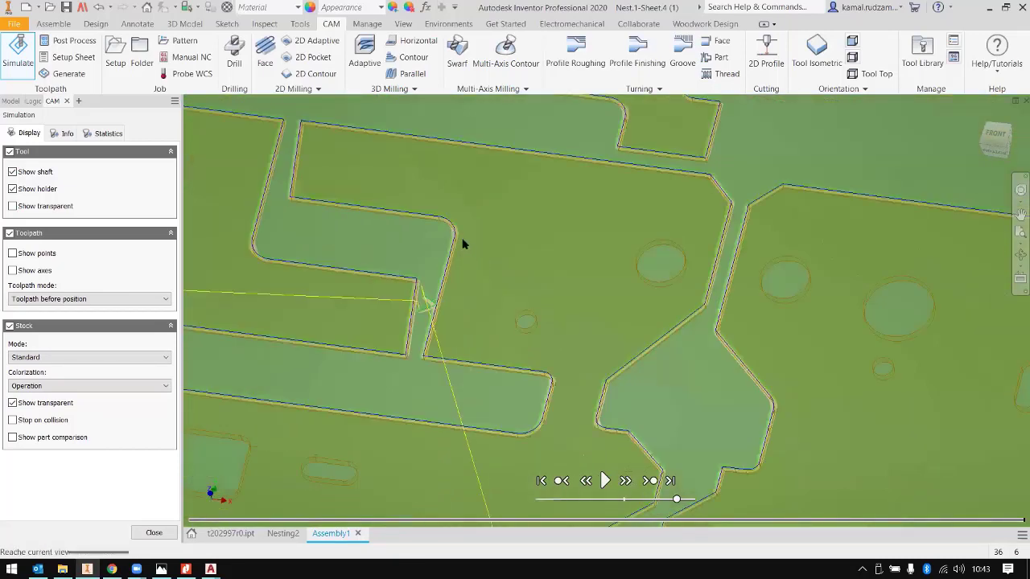
Step: Compare the simulated kerf with the part outline at the rounded inside corner and along the narrow gap between parts
{"action": "scroll", "coordinate": [563, 238], "scroll_direction": "up", "scroll_amount": 6}
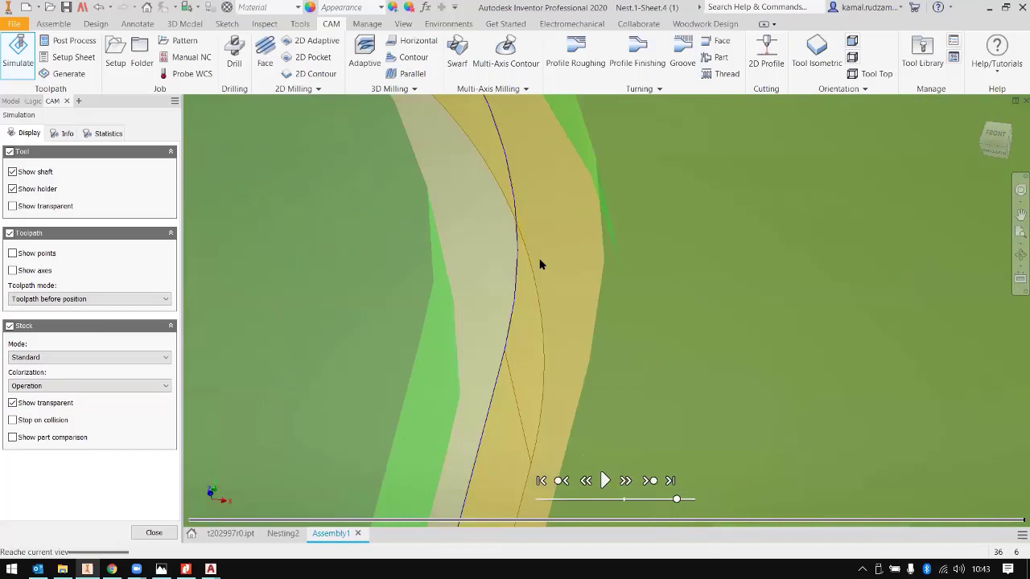
{"action": "scroll", "coordinate": [547, 271], "scroll_direction": "up", "scroll_amount": 3}
{"action": "scroll", "coordinate": [547, 271], "scroll_direction": "down", "scroll_amount": 6}
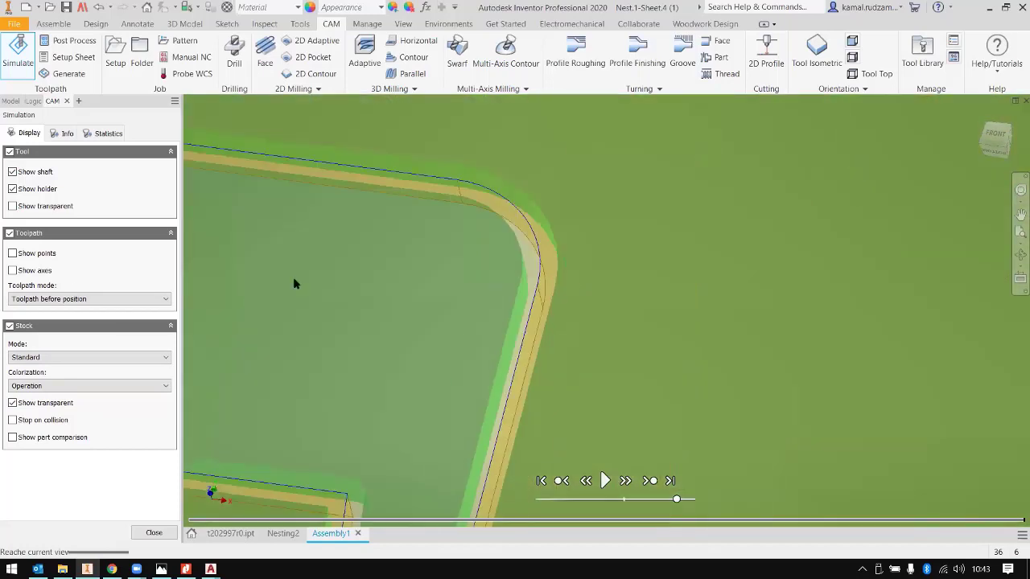
{"action": "middle_click_drag", "start_coordinate": [535, 268], "coordinate": [548, 176]}
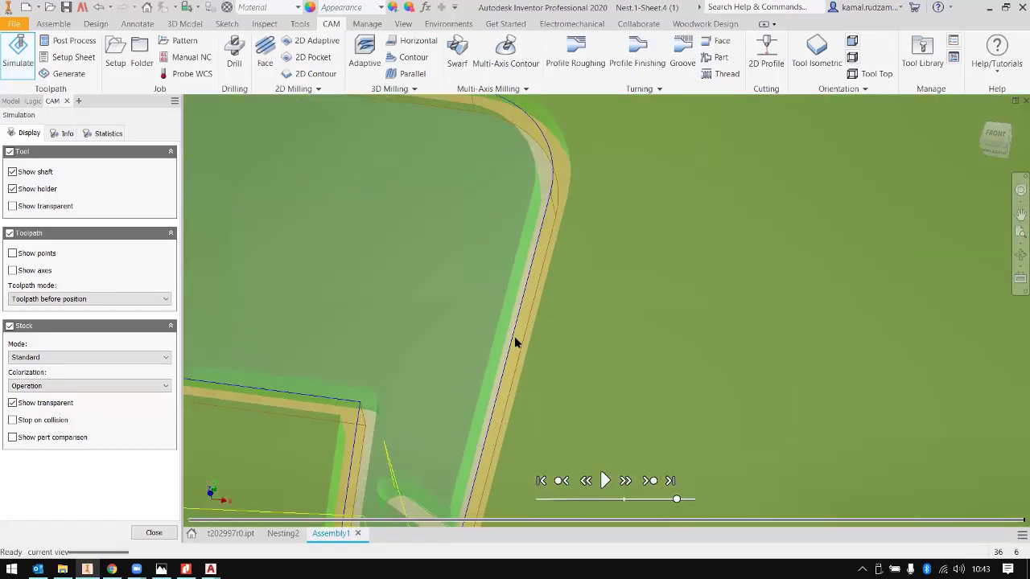
{"action": "scroll", "coordinate": [519, 340], "scroll_direction": "down", "scroll_amount": 5}
{"action": "scroll", "coordinate": [466, 298], "scroll_direction": "up", "scroll_amount": 5}
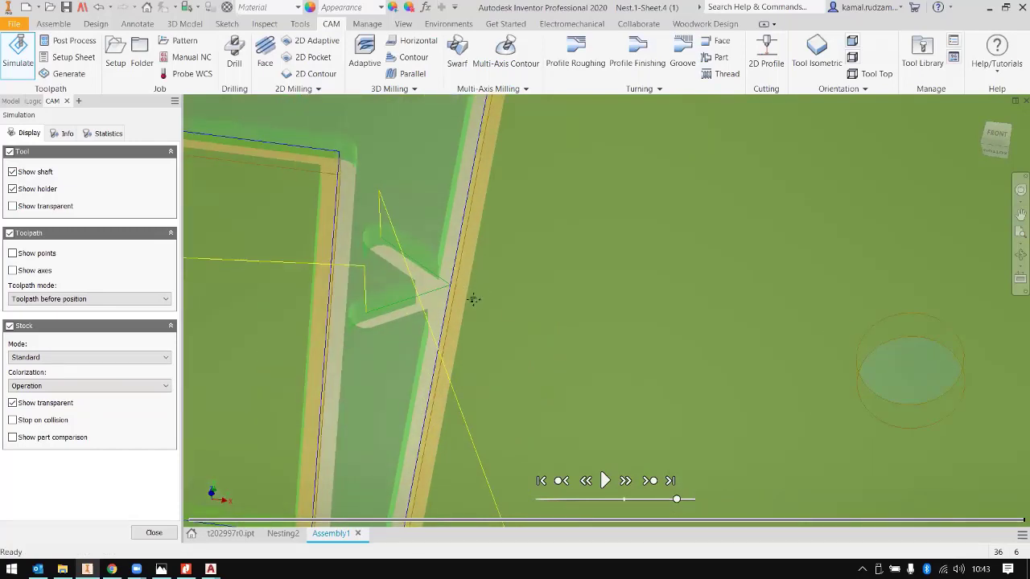
{"action": "scroll", "coordinate": [477, 274], "scroll_direction": "down", "scroll_amount": 3}
{"action": "scroll", "coordinate": [474, 326], "scroll_direction": "up", "scroll_amount": 3}
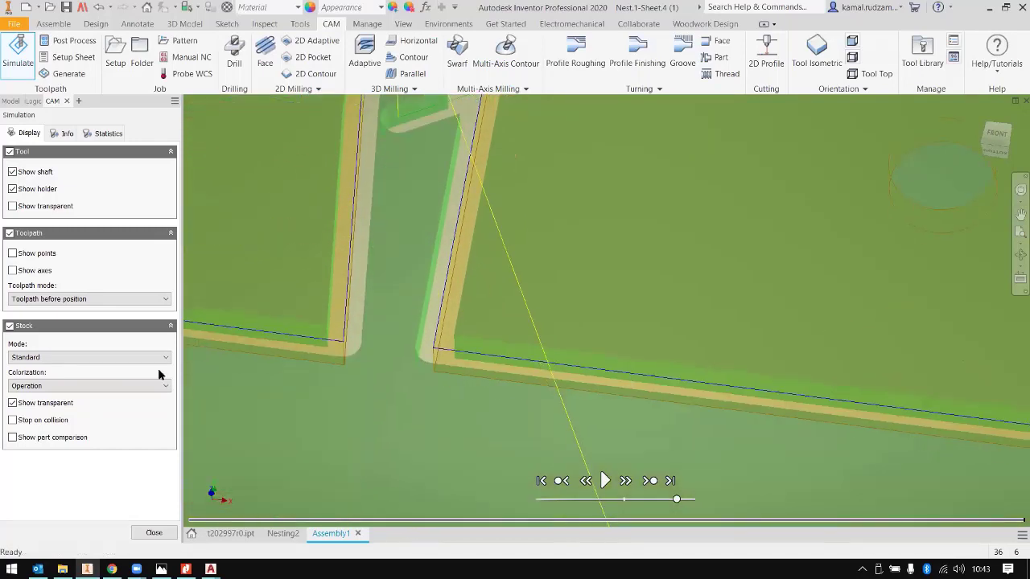
Step: Turn off the transparent stock display, inspect the cut edges in solid stock and close the simulation
{"action": "left_click", "coordinate": [12, 402]}
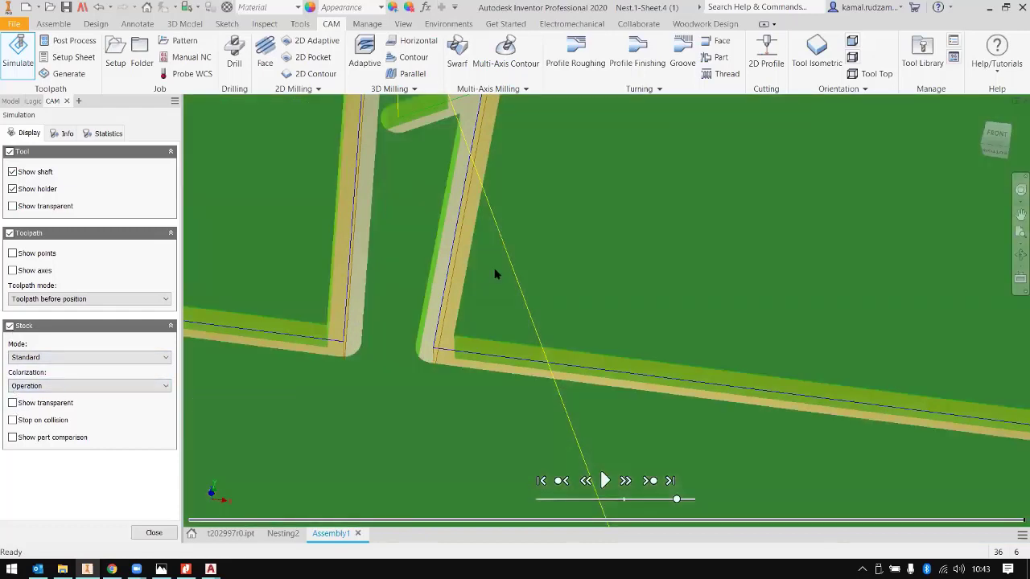
{"action": "scroll", "coordinate": [497, 270], "scroll_direction": "down", "scroll_amount": 2}
{"action": "scroll", "coordinate": [377, 406], "scroll_direction": "up", "scroll_amount": 2}
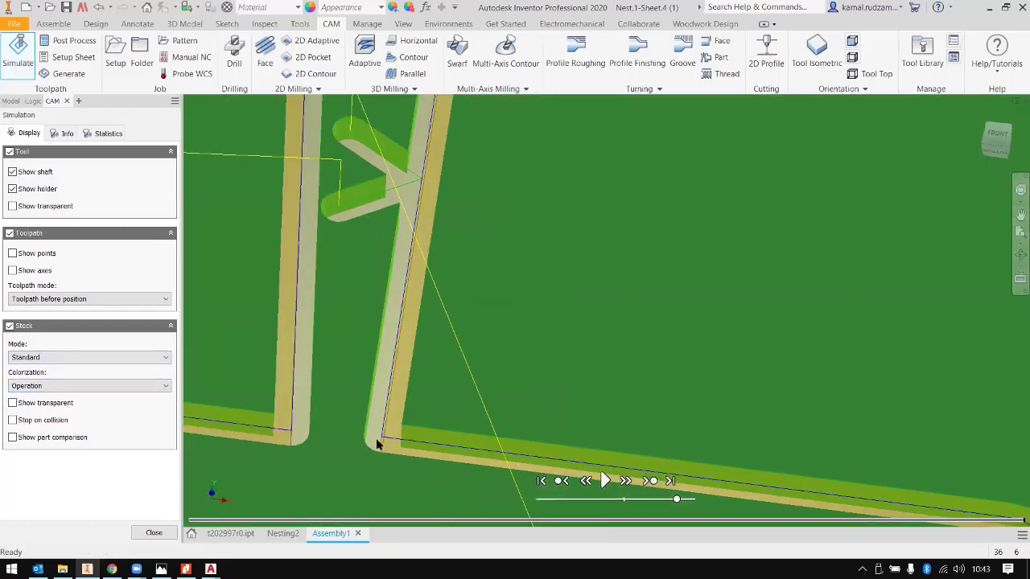
{"action": "left_click", "coordinate": [160, 530]}
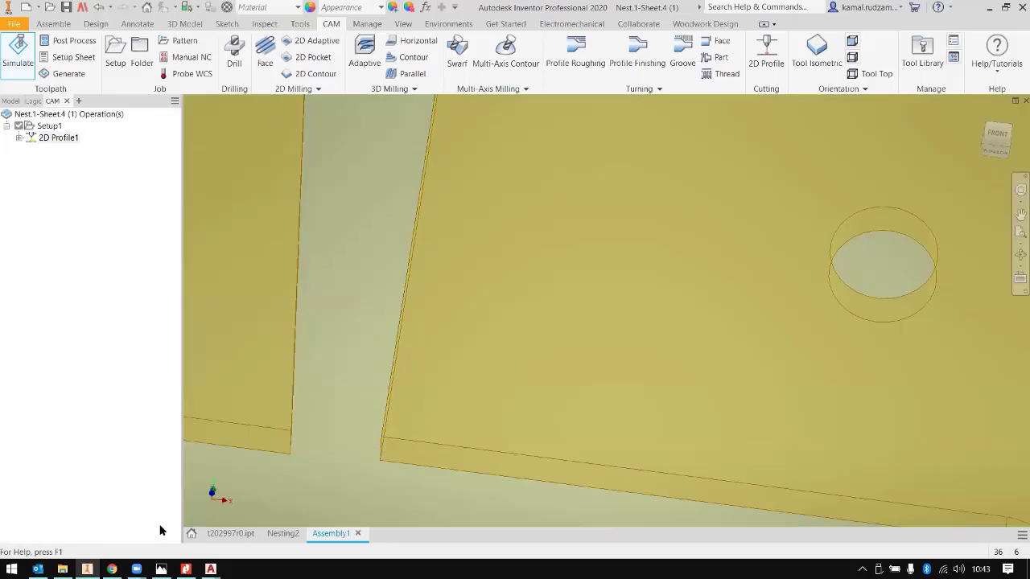
Step: Reopen the 2D Profile1 operation, review the sideways compensation in its passes settings and accept the operation
{"action": "left_click", "coordinate": [64, 138]}
{"action": "key", "text": "Delete"}
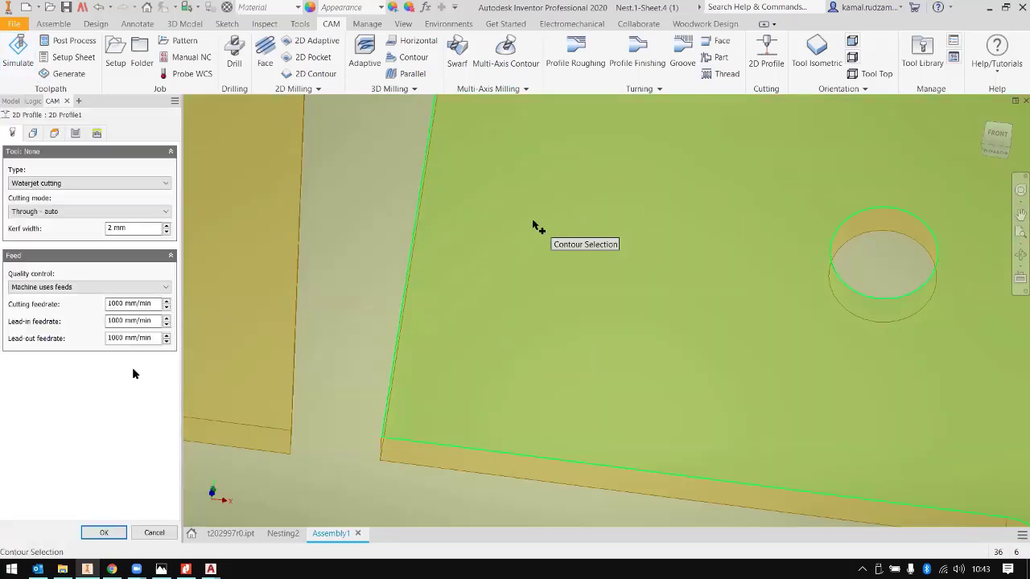
{"action": "scroll", "coordinate": [575, 208], "scroll_direction": "up", "scroll_amount": 3}
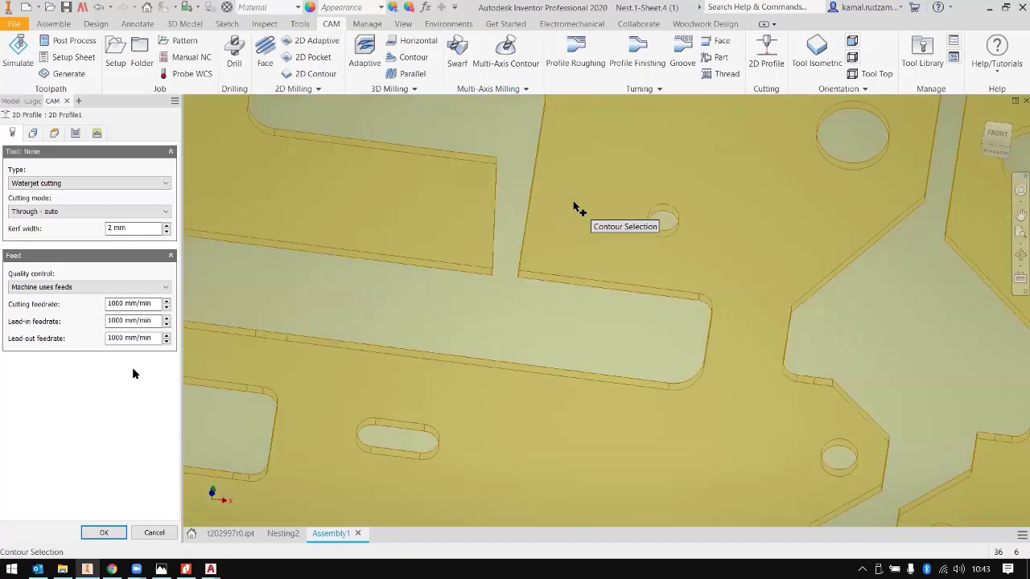
{"action": "scroll", "coordinate": [575, 207], "scroll_direction": "up", "scroll_amount": 3}
{"action": "scroll", "coordinate": [515, 229], "scroll_direction": "down", "scroll_amount": 1}
{"action": "left_click", "coordinate": [74, 139]}
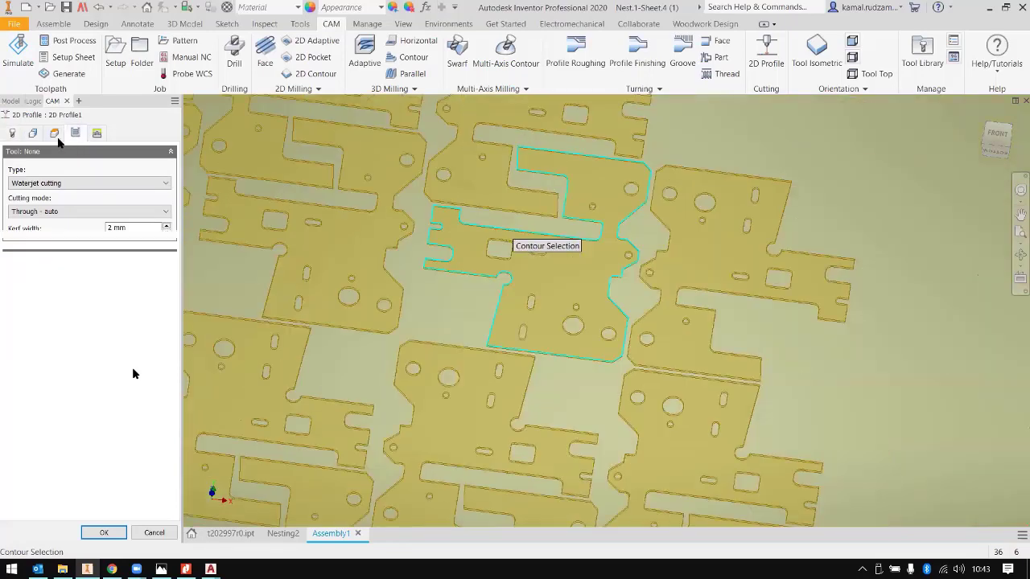
{"action": "left_click", "coordinate": [62, 203]}
{"action": "left_click", "coordinate": [60, 208]}
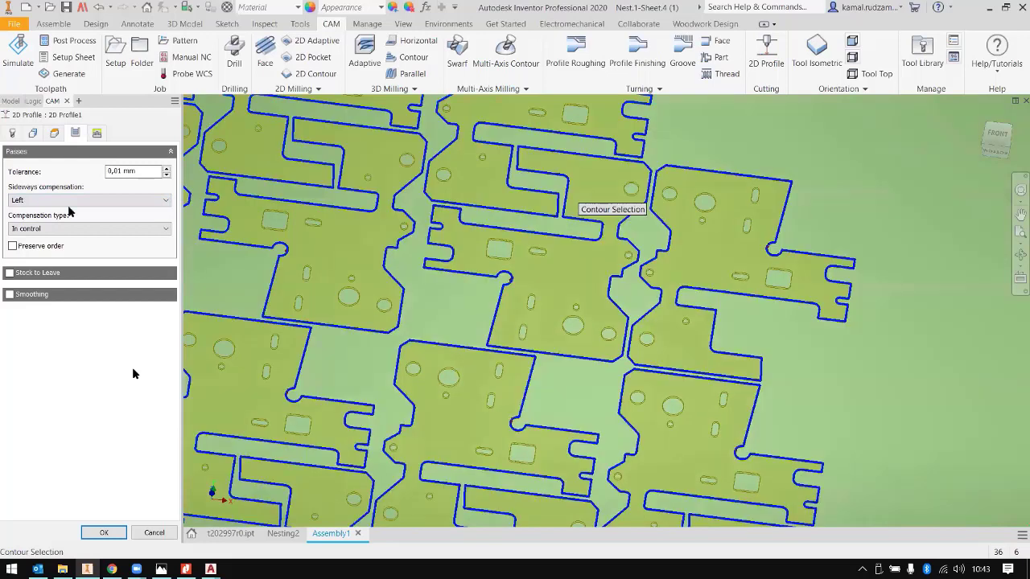
{"action": "left_click", "coordinate": [103, 533]}
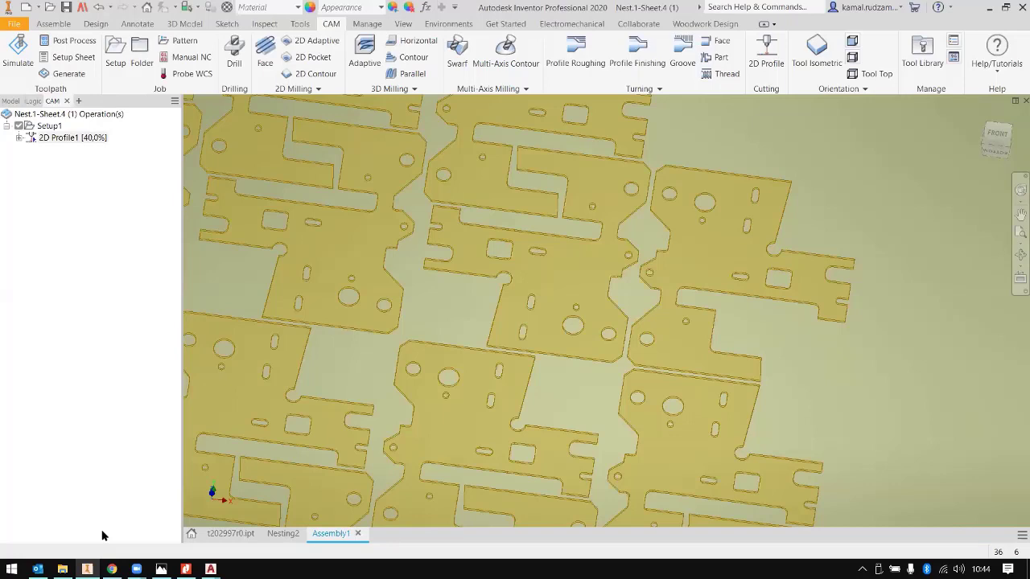
{"action": "left_click", "coordinate": [704, 204]}
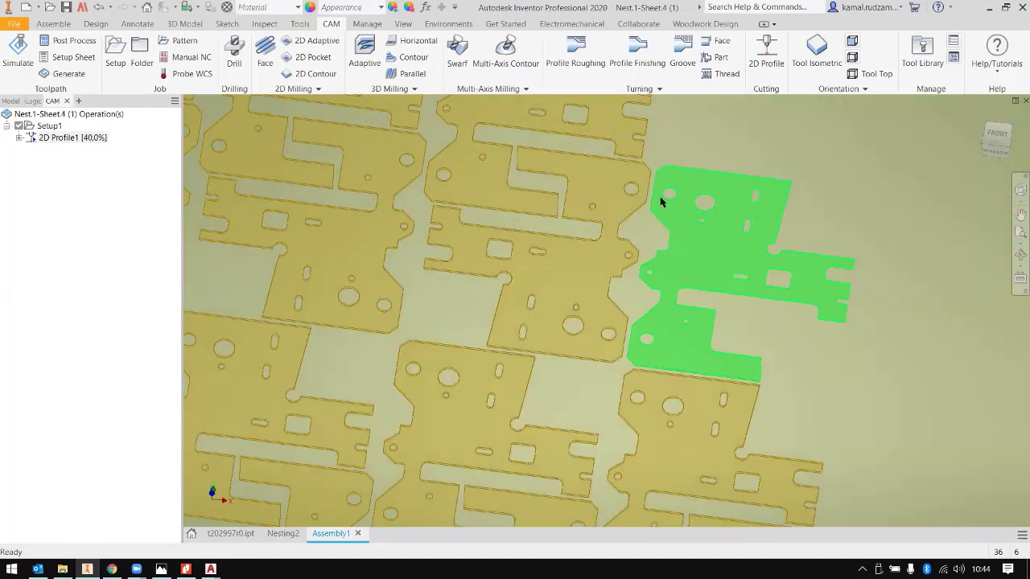
{"action": "left_click", "coordinate": [629, 259]}
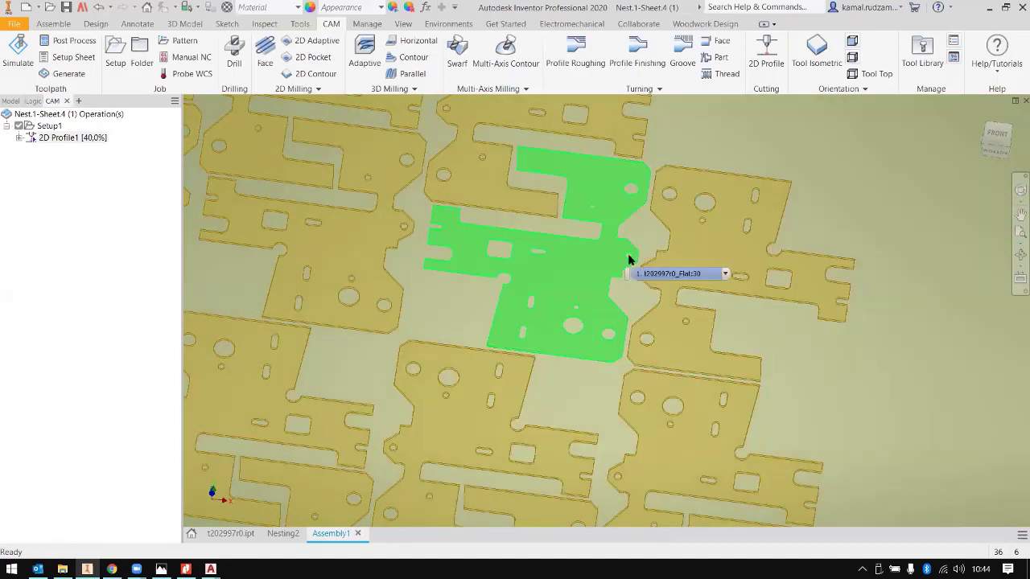
{"action": "left_click", "coordinate": [718, 205]}
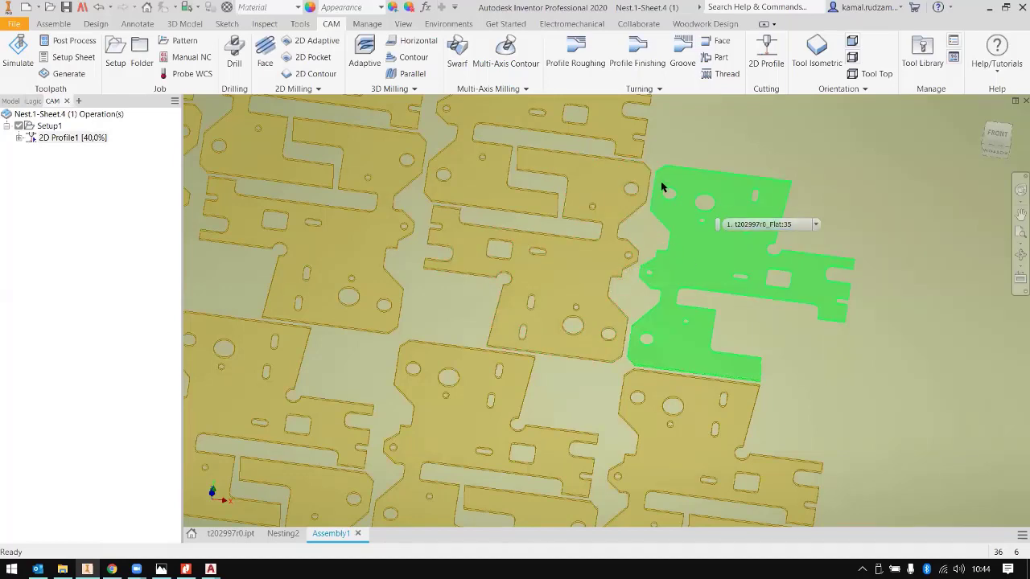
Step: Edit 2D Profile1 to enable Stock to Leave with a radial stock of 1 mm and accept the operation
{"action": "left_click", "coordinate": [64, 141]}
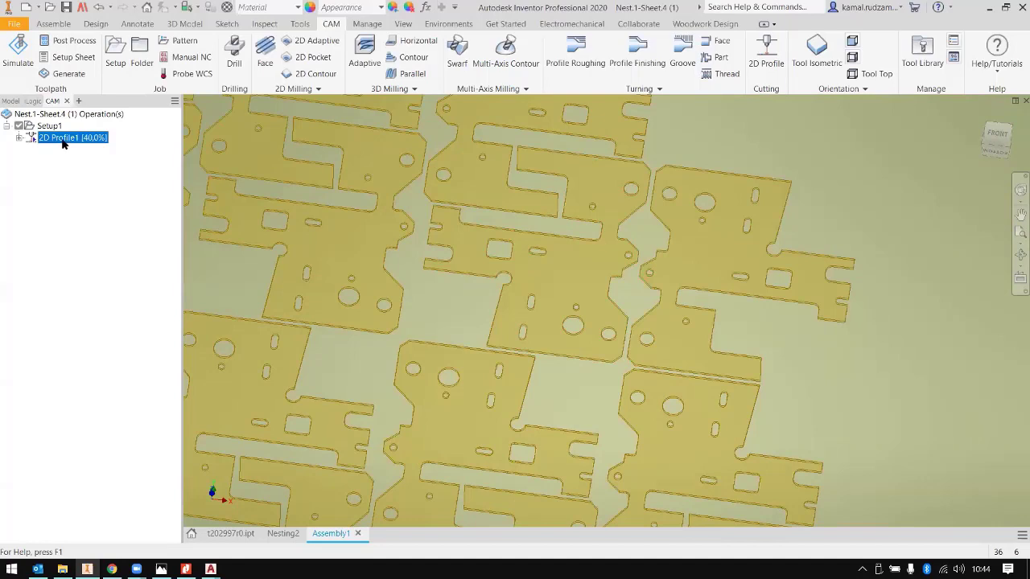
{"action": "double_click", "coordinate": [64, 142]}
{"action": "left_click", "coordinate": [95, 133]}
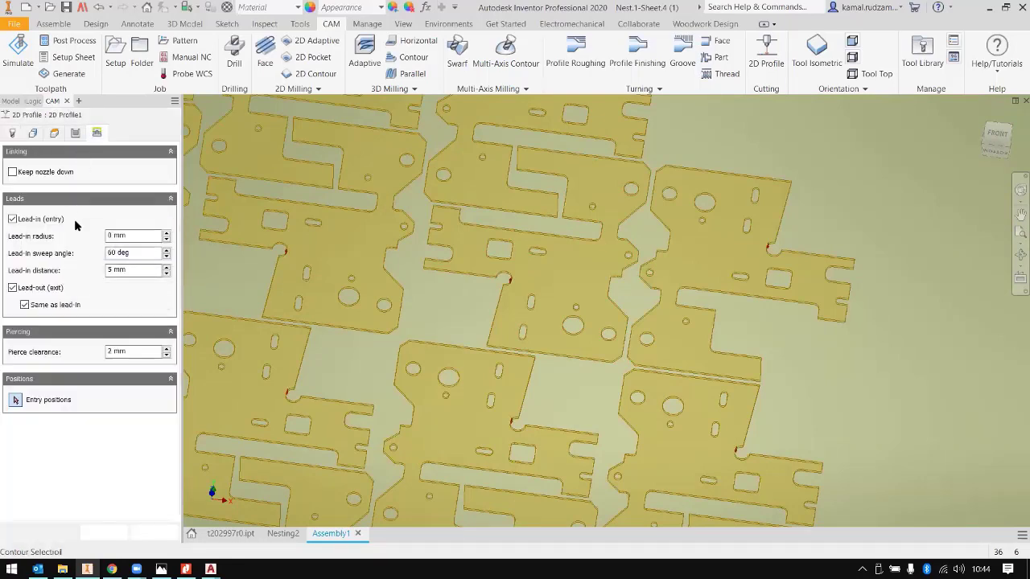
{"action": "left_click", "coordinate": [61, 133]}
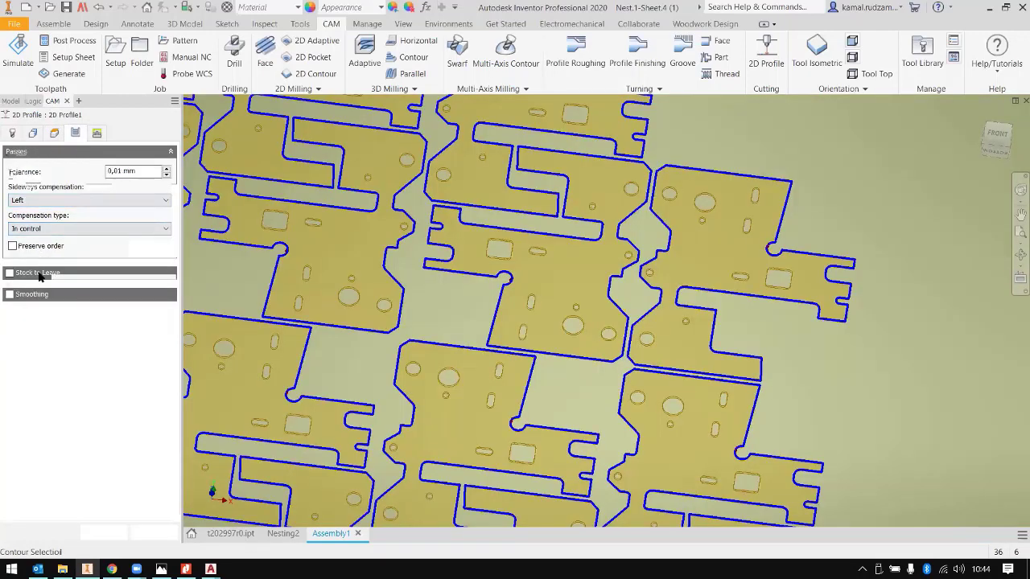
{"action": "left_click", "coordinate": [10, 273]}
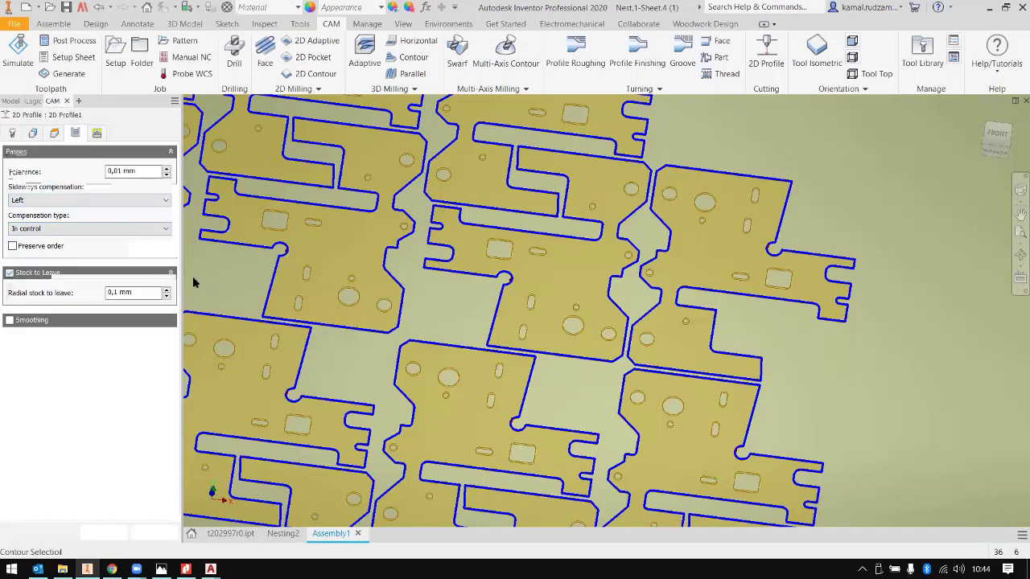
{"action": "left_click", "coordinate": [10, 273]}
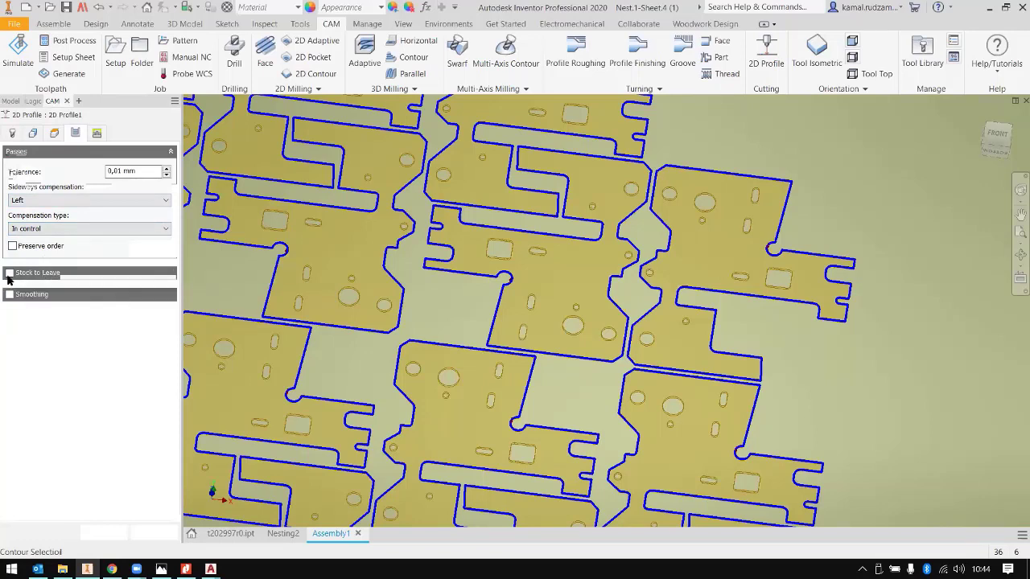
{"action": "left_click", "coordinate": [164, 272]}
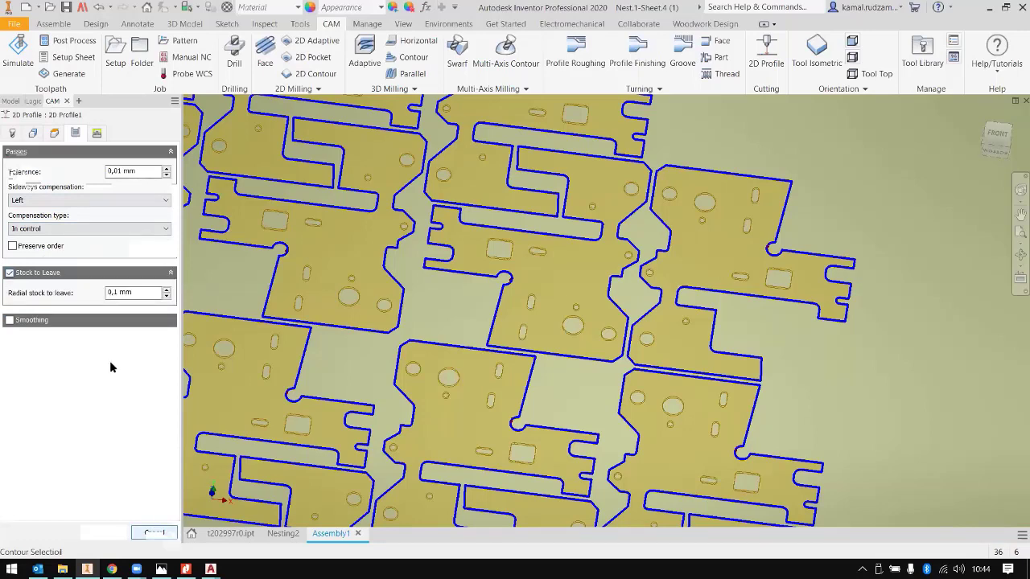
{"action": "left_click_drag", "start_coordinate": [146, 292], "coordinate": [66, 294]}
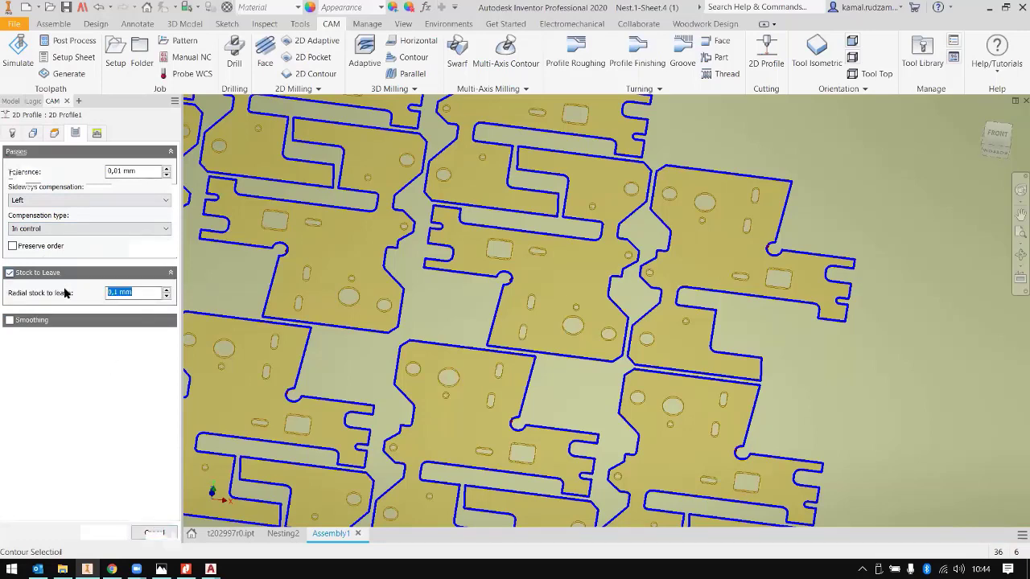
{"action": "type", "text": "1"}
{"action": "scroll", "coordinate": [370, 386], "scroll_direction": "down", "scroll_amount": 2}
{"action": "scroll", "coordinate": [373, 389], "scroll_direction": "down", "scroll_amount": 2}
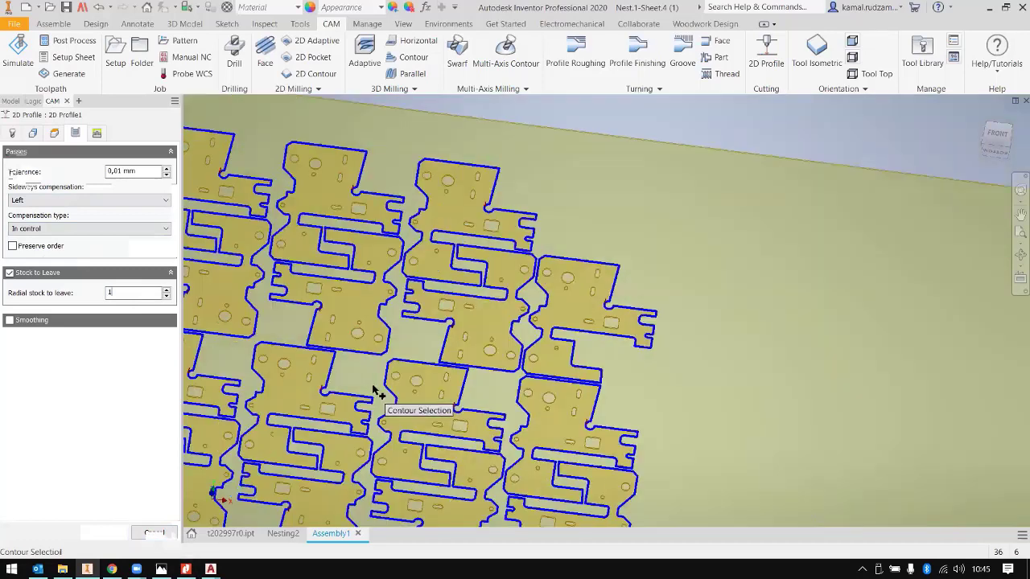
{"action": "scroll", "coordinate": [463, 286], "scroll_direction": "up", "scroll_amount": 5}
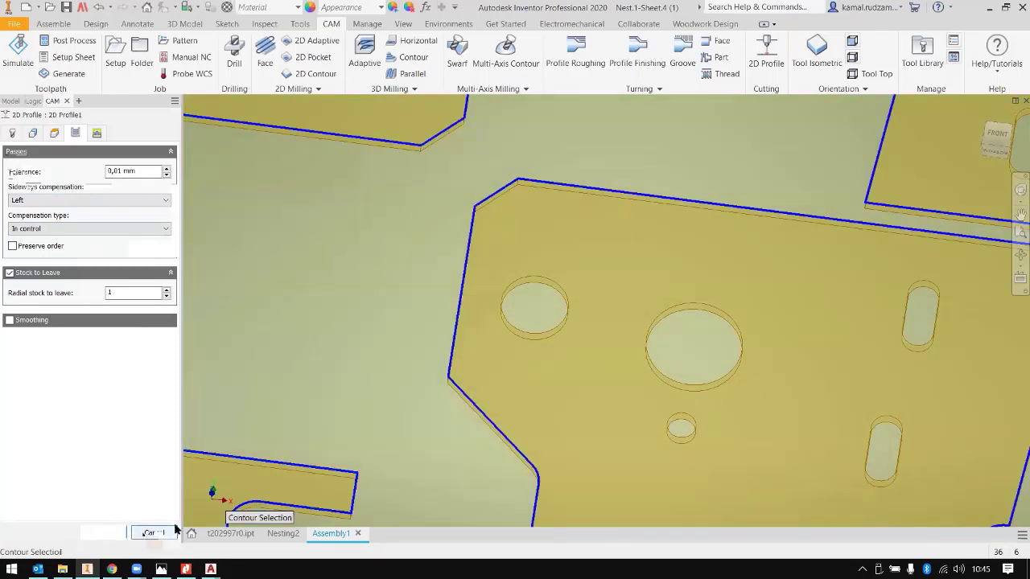
{"action": "key", "text": "Return"}
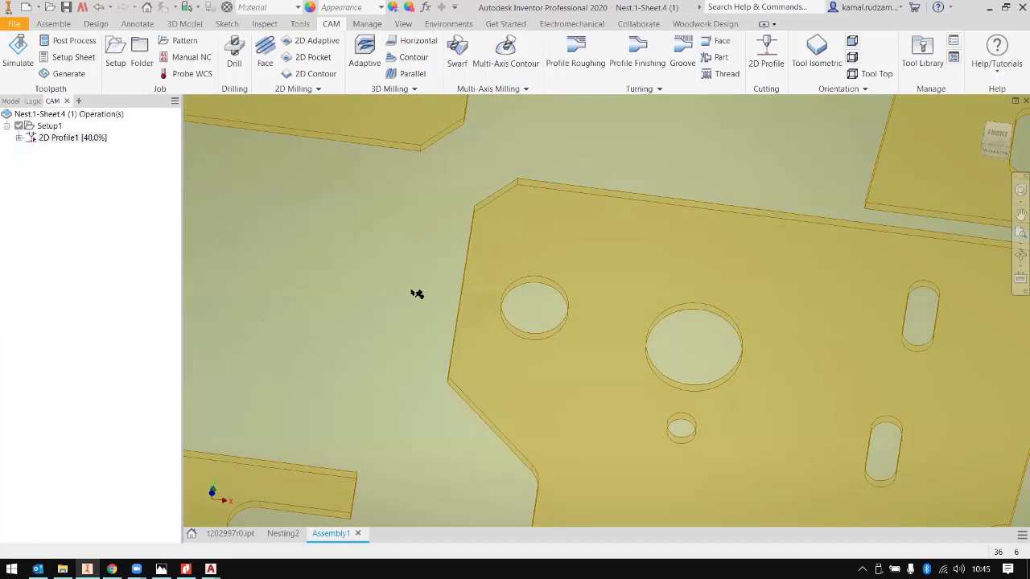
Step: Generate the toolpath of the 2D Profile1 operation again
{"action": "scroll", "coordinate": [471, 267], "scroll_direction": "up", "scroll_amount": 10}
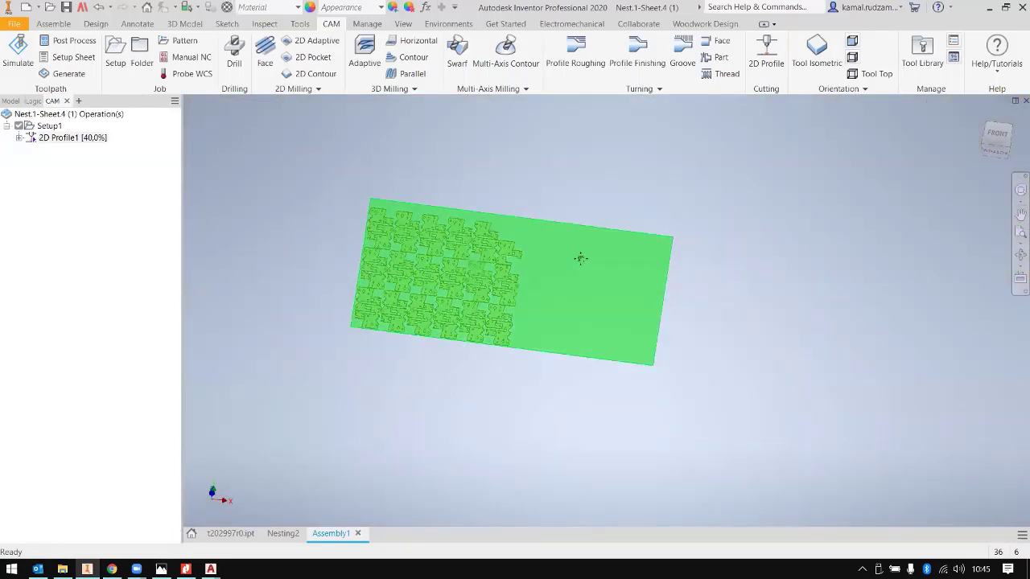
{"action": "scroll", "coordinate": [543, 302], "scroll_direction": "up", "scroll_amount": 5}
{"action": "middle_click_drag", "start_coordinate": [600, 269], "coordinate": [517, 294], "text": "shift"}
{"action": "scroll", "coordinate": [518, 294], "scroll_direction": "down", "scroll_amount": 8}
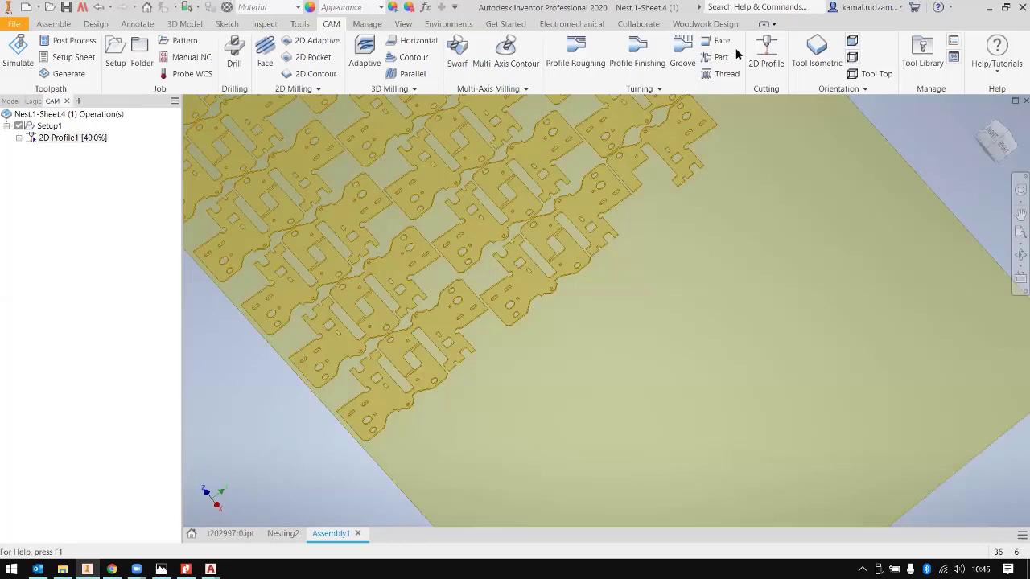
{"action": "right_click", "coordinate": [60, 137]}
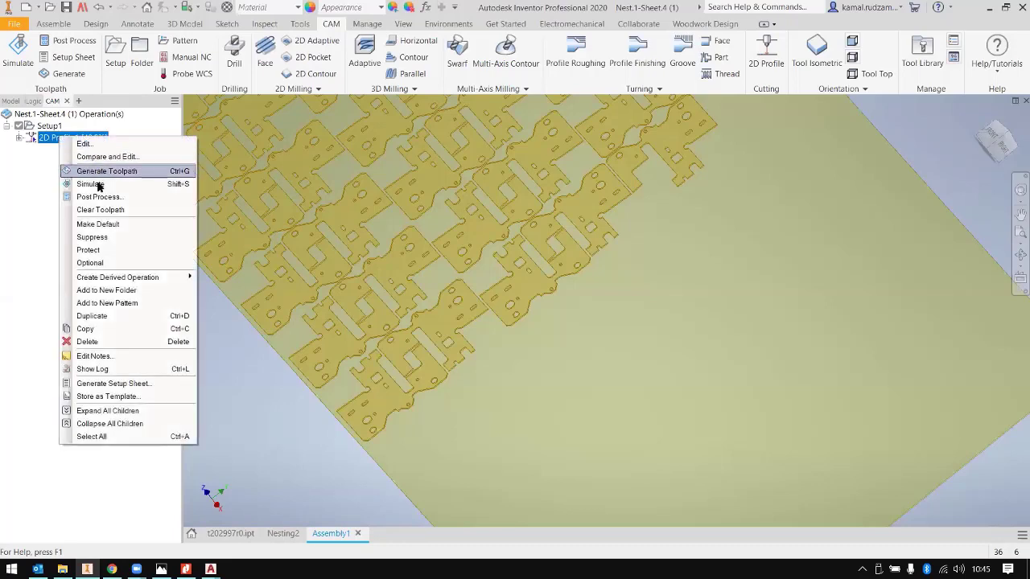
{"action": "left_click", "coordinate": [108, 174]}
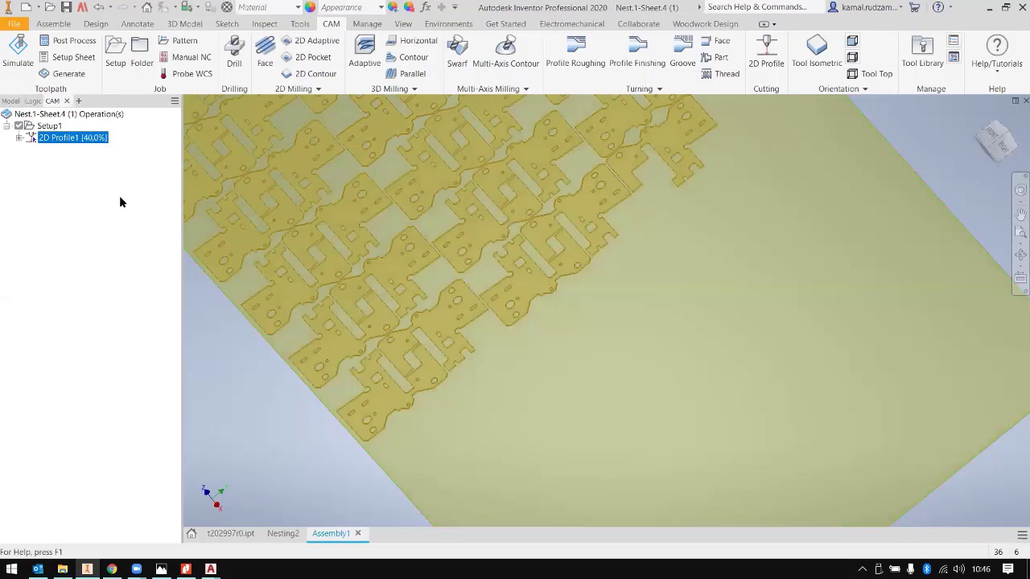
{"action": "right_click", "coordinate": [90, 141]}
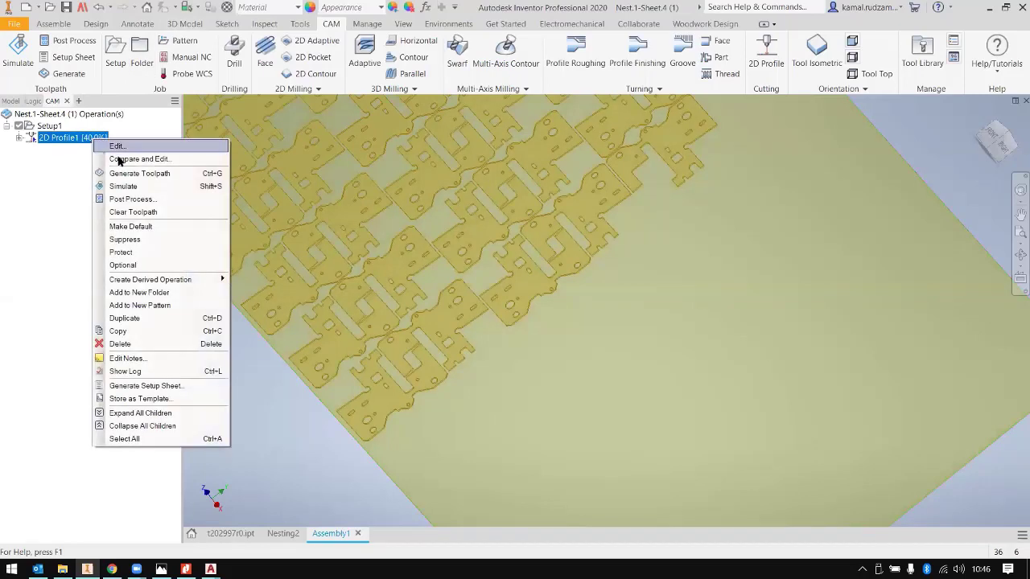
{"action": "key", "text": "Escape"}
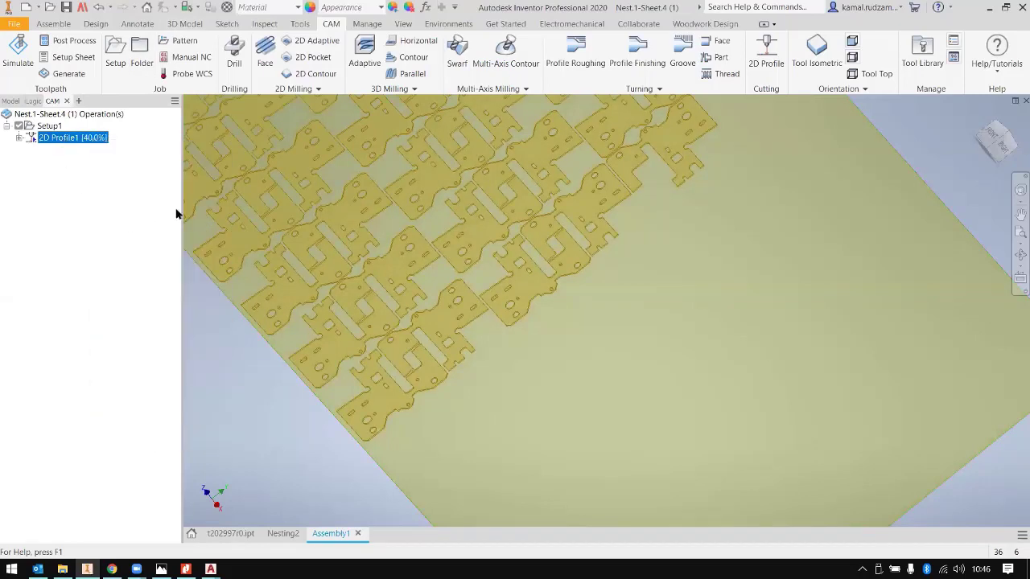
Step: Start another 2D Profile operation on the nested sheet and set its kerf width to 1 mm
{"action": "scroll", "coordinate": [563, 324], "scroll_direction": "down", "scroll_amount": 5}
{"action": "scroll", "coordinate": [565, 320], "scroll_direction": "up", "scroll_amount": 8}
{"action": "middle_click_drag", "start_coordinate": [568, 308], "coordinate": [32, 172]}
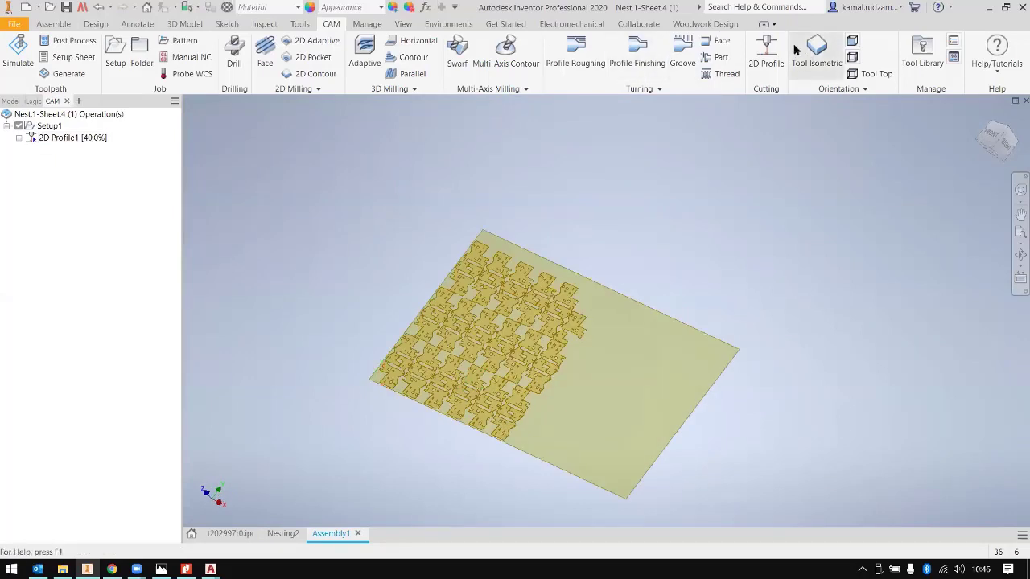
{"action": "left_click", "coordinate": [756, 45]}
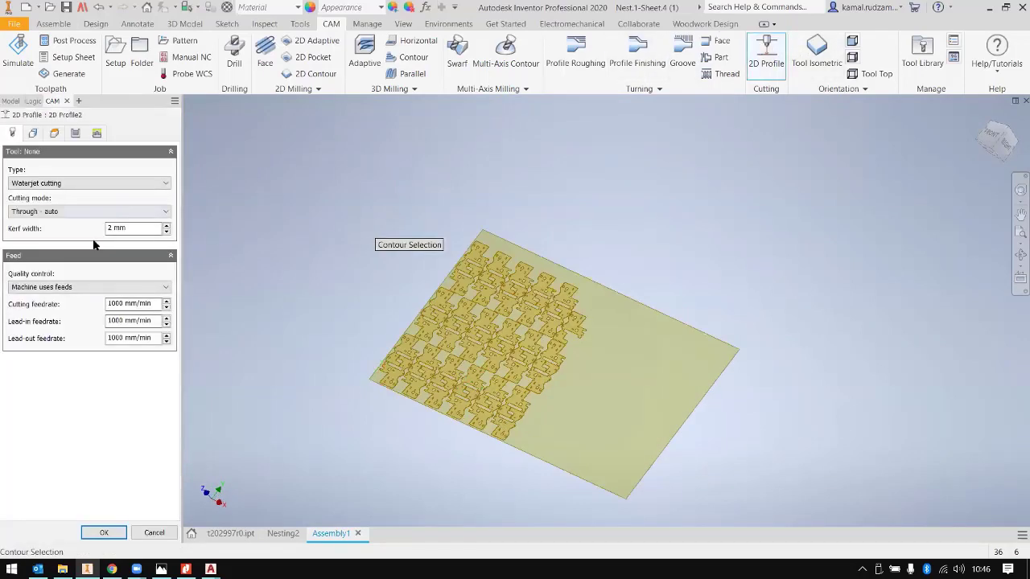
{"action": "left_click", "coordinate": [75, 134]}
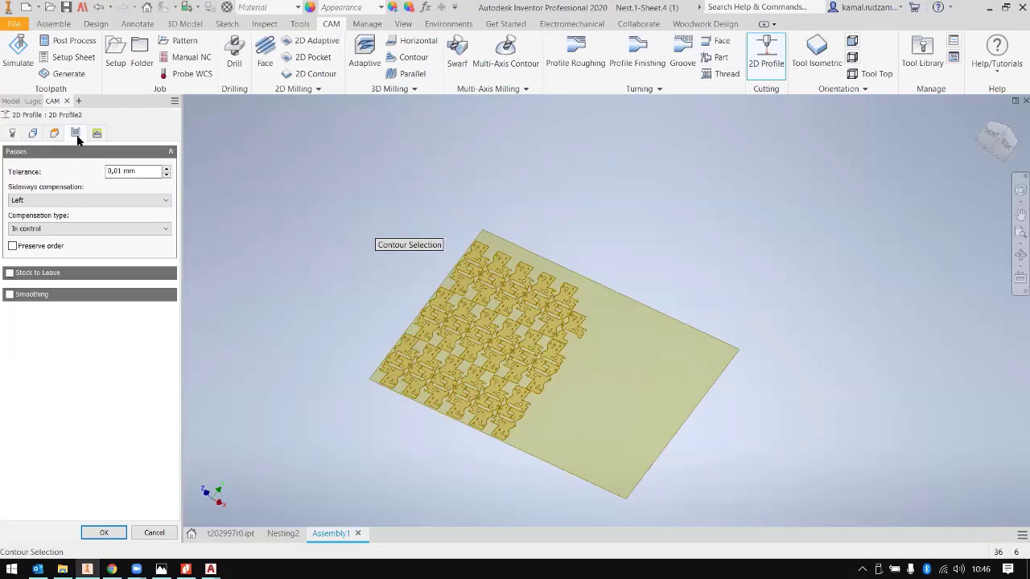
{"action": "left_click", "coordinate": [9, 134]}
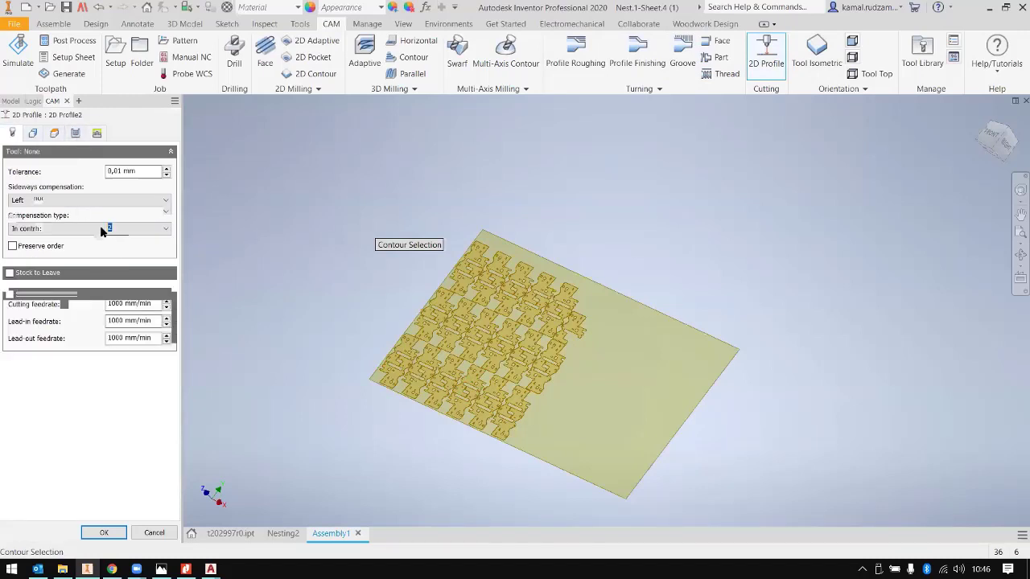
{"action": "left_click", "coordinate": [75, 134]}
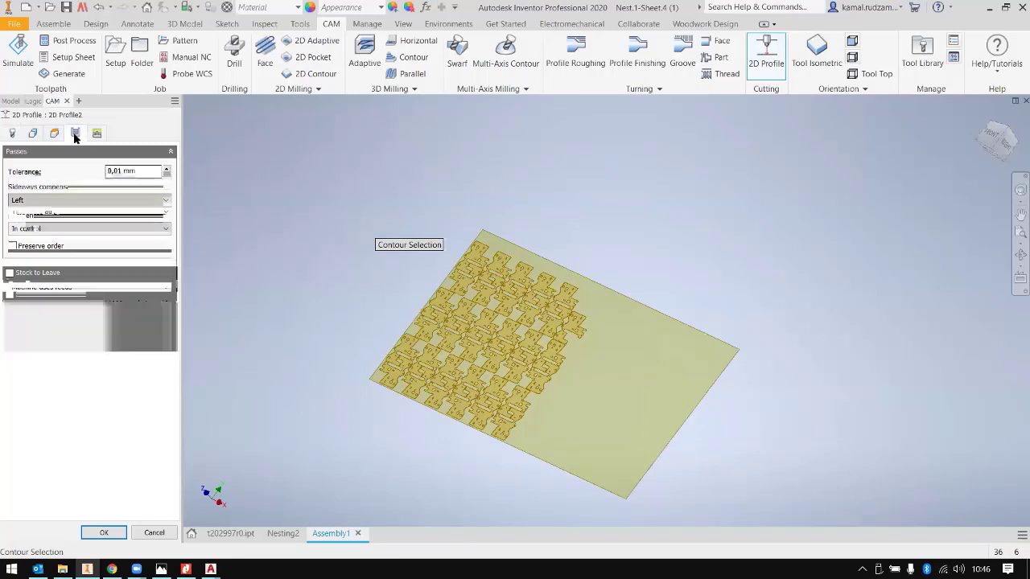
Step: Enable Keep nozzle down in the linking settings of the new profile operation and review its tool settings
{"action": "left_click", "coordinate": [98, 134]}
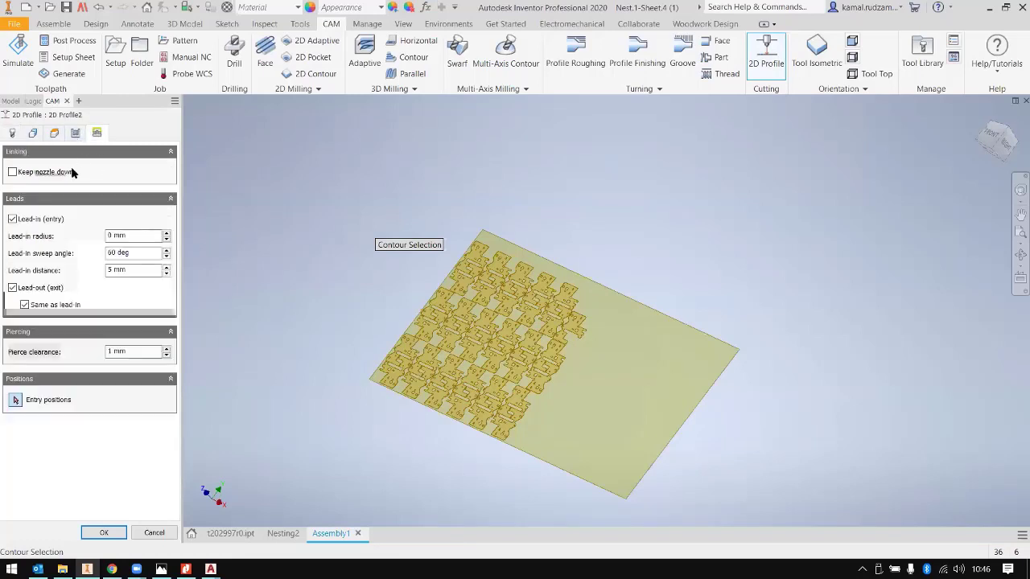
{"action": "mouse_move", "coordinate": [69, 173]}
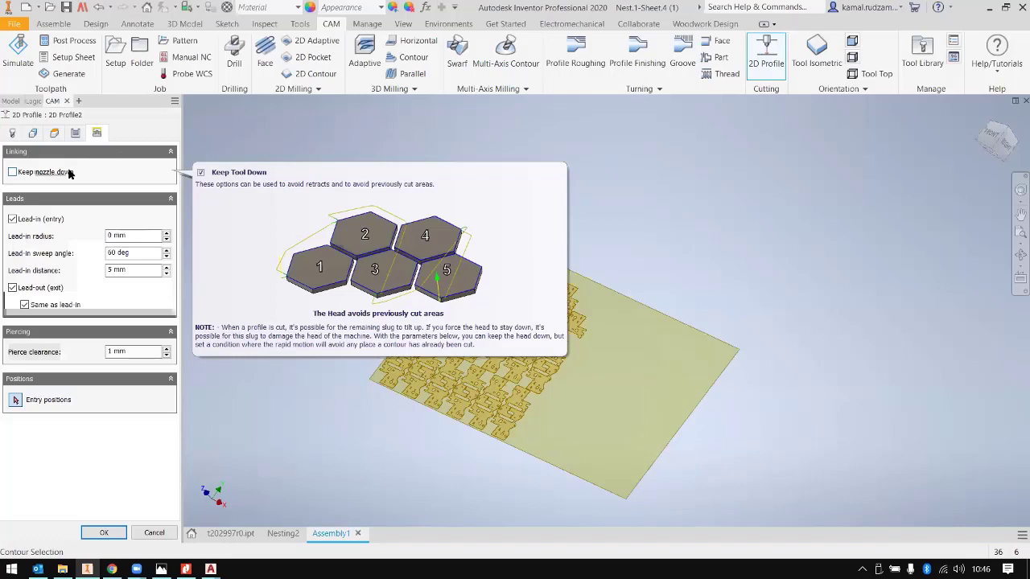
{"action": "left_click", "coordinate": [69, 173]}
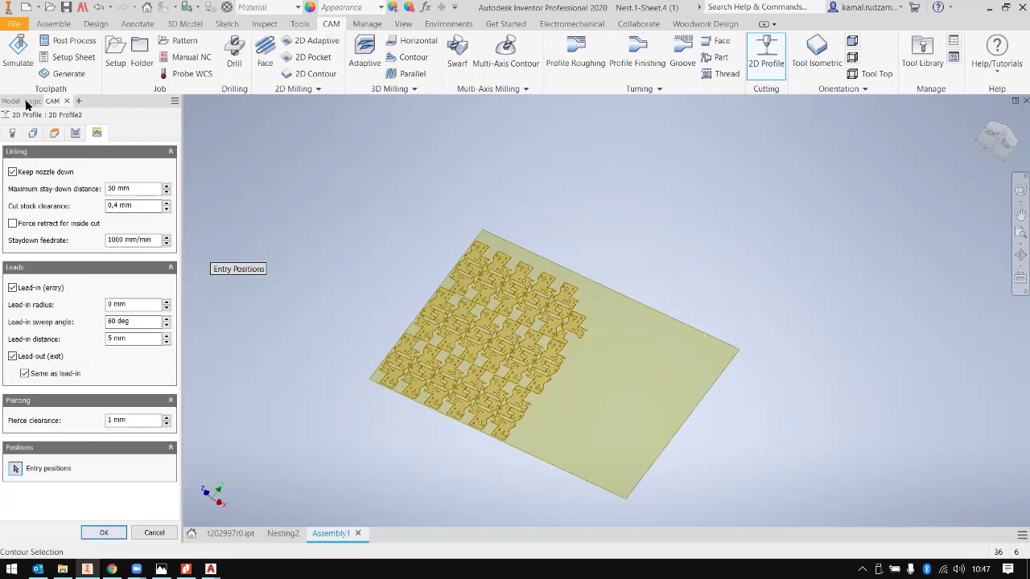
{"action": "left_click", "coordinate": [11, 133]}
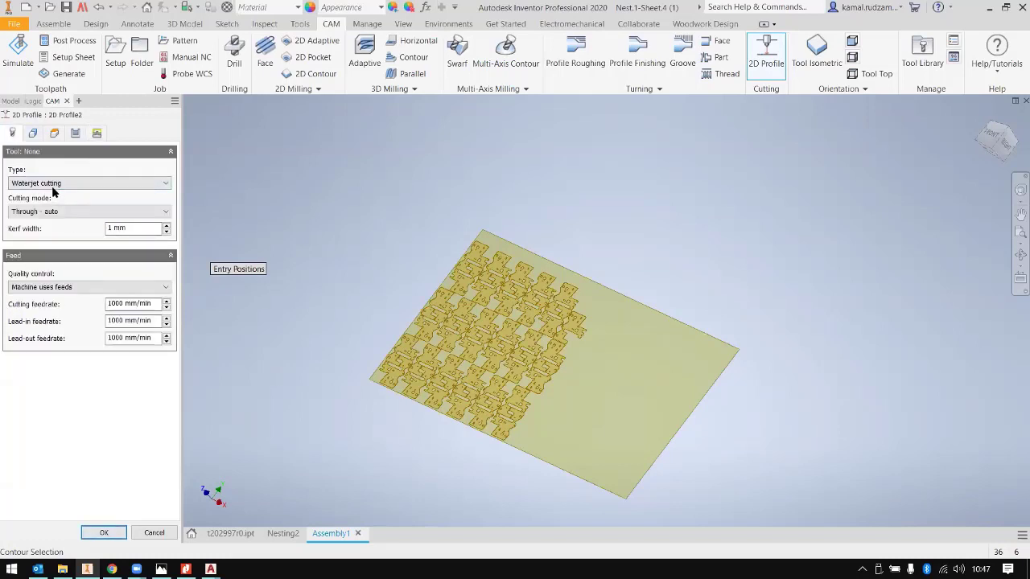
Step: Pick the face of a nested part as the contour selection and extend it to all same plane faces
{"action": "left_click", "coordinate": [34, 134]}
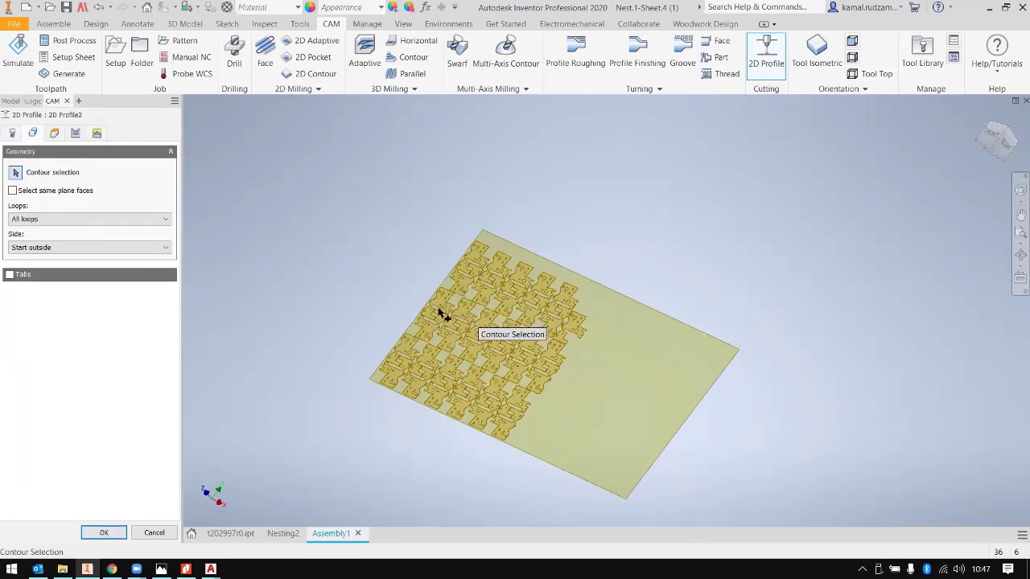
{"action": "scroll", "coordinate": [435, 314], "scroll_direction": "down", "scroll_amount": 10}
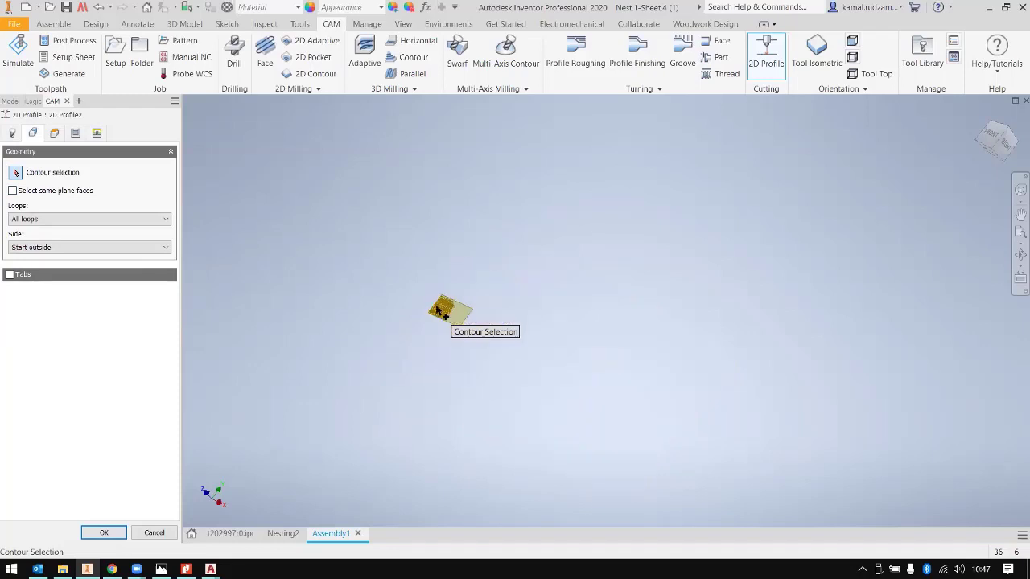
{"action": "scroll", "coordinate": [427, 211], "scroll_direction": "up", "scroll_amount": 10}
{"action": "scroll", "coordinate": [422, 198], "scroll_direction": "up", "scroll_amount": 10}
{"action": "left_click", "coordinate": [422, 198]}
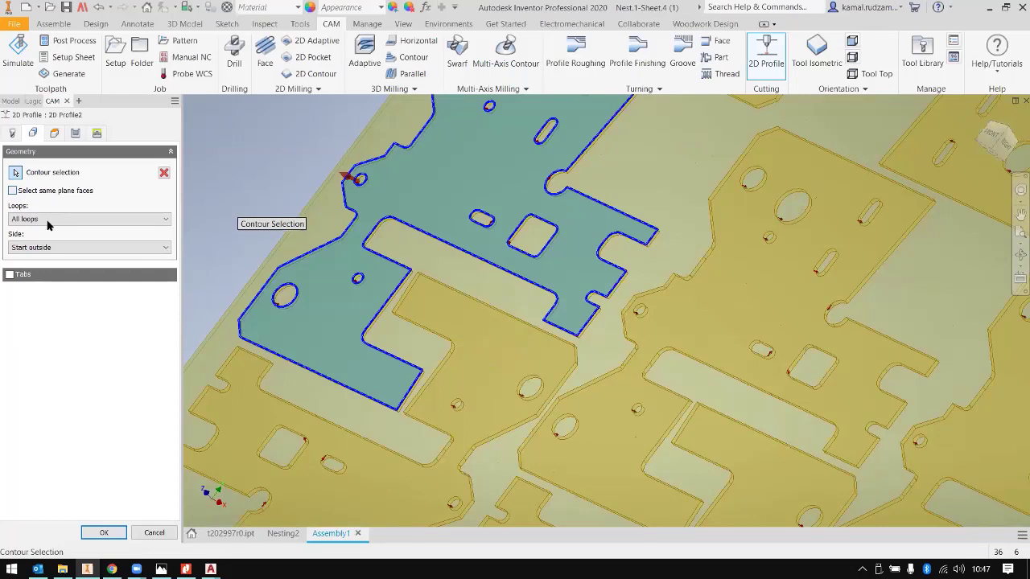
{"action": "mouse_move", "coordinate": [47, 226]}
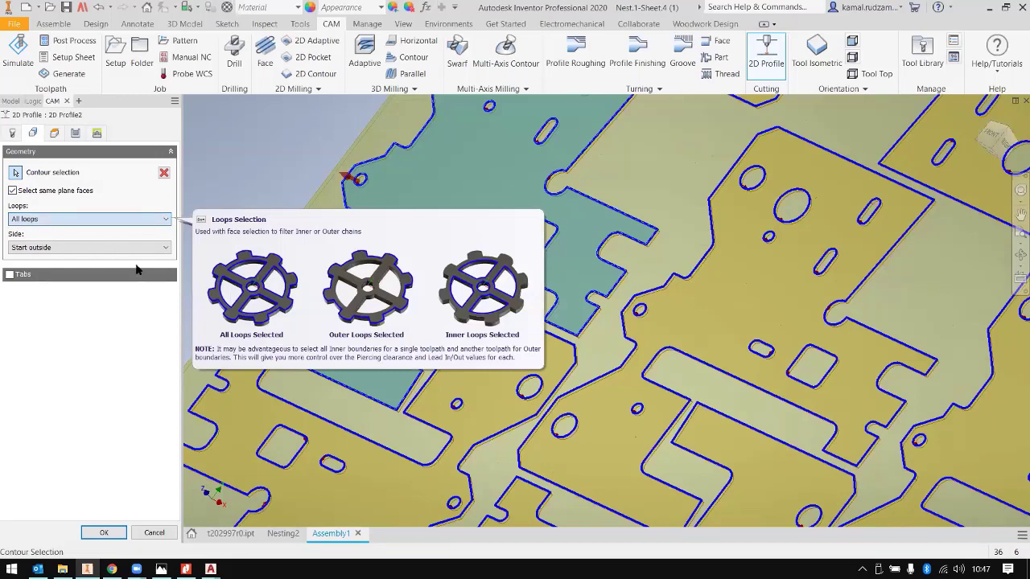
Step: Switch to AutoCAD, close the Webinar.DXF drawing and return to Inventor
{"action": "left_click", "coordinate": [211, 568]}
{"action": "right_click", "coordinate": [211, 569]}
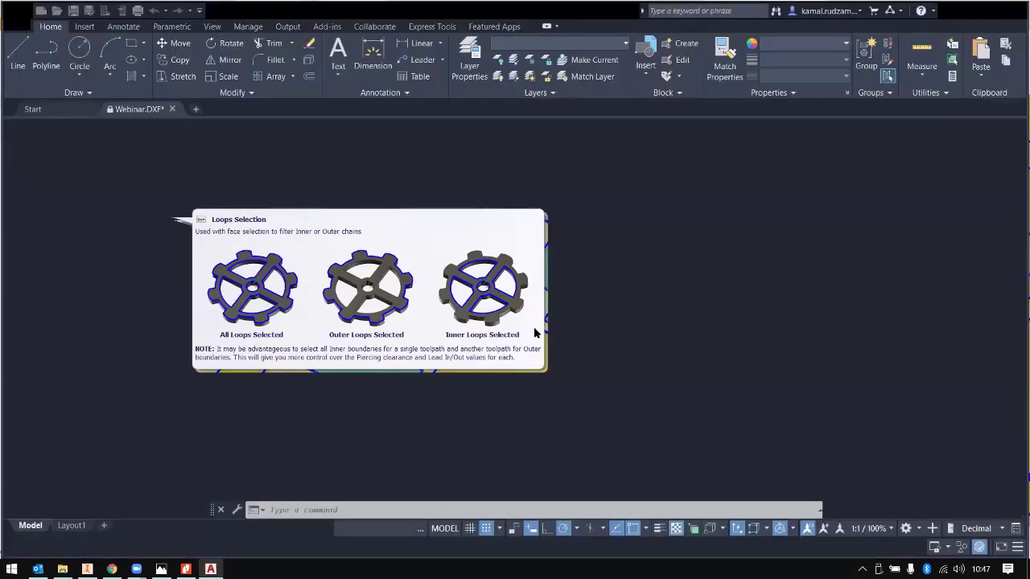
{"action": "left_click", "coordinate": [537, 319]}
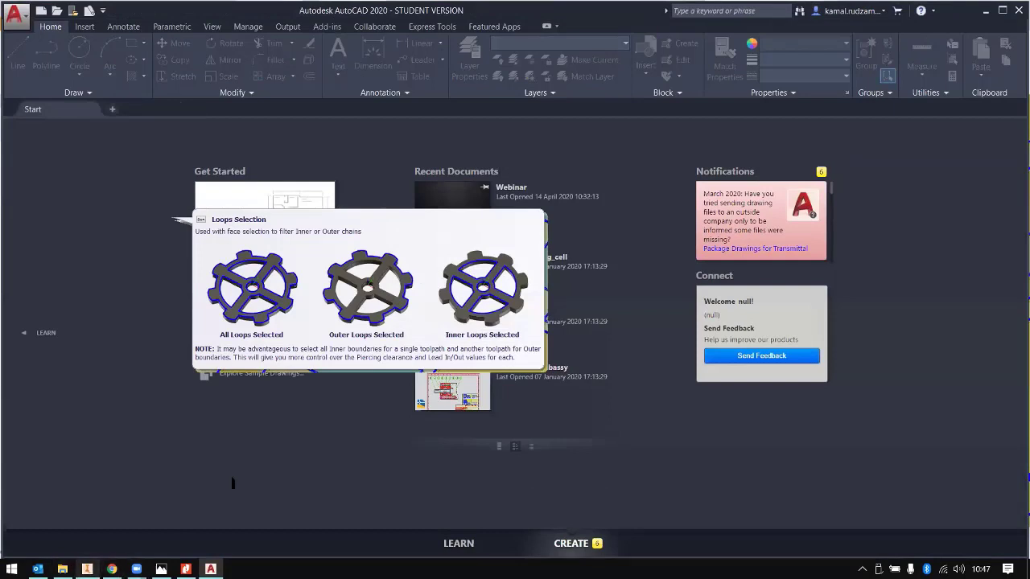
{"action": "left_click", "coordinate": [87, 569]}
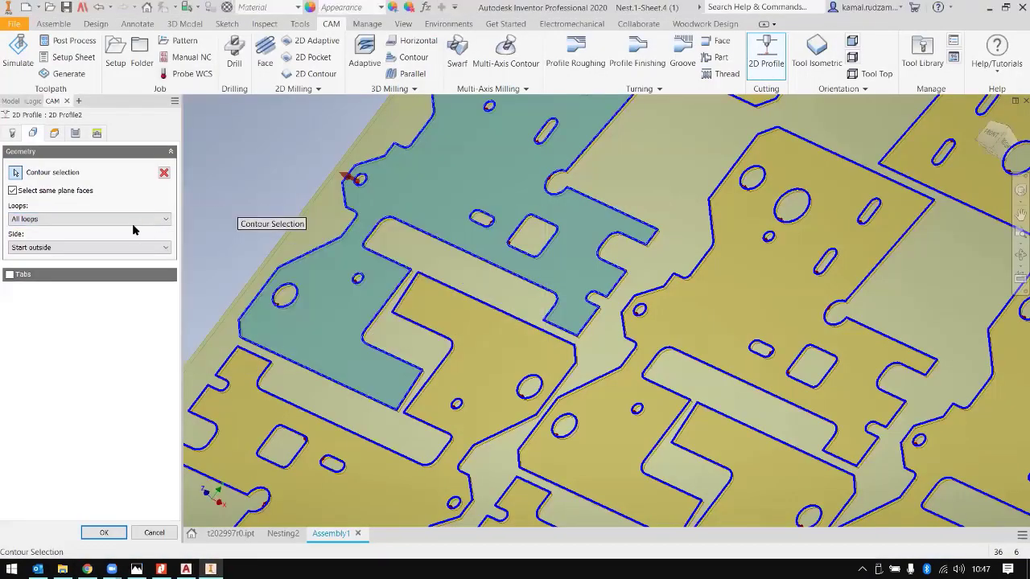
Step: Restrict the contour selection to outer loops and inspect the selected outlines across the nested parts
{"action": "left_click", "coordinate": [105, 218]}
{"action": "left_click", "coordinate": [106, 246]}
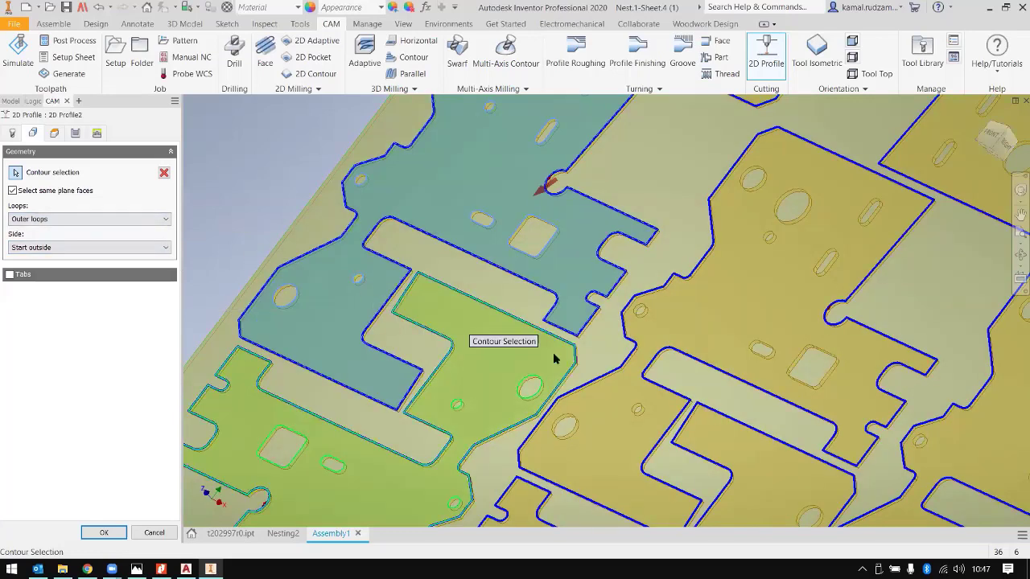
{"action": "scroll", "coordinate": [593, 271], "scroll_direction": "down", "scroll_amount": 3}
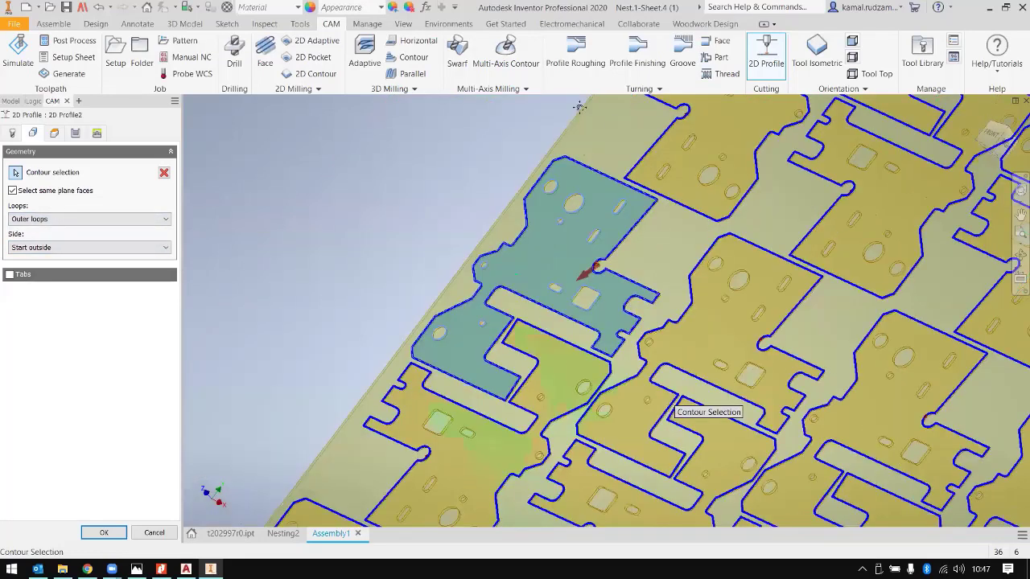
{"action": "middle_click_drag", "start_coordinate": [753, 431], "coordinate": [494, 306]}
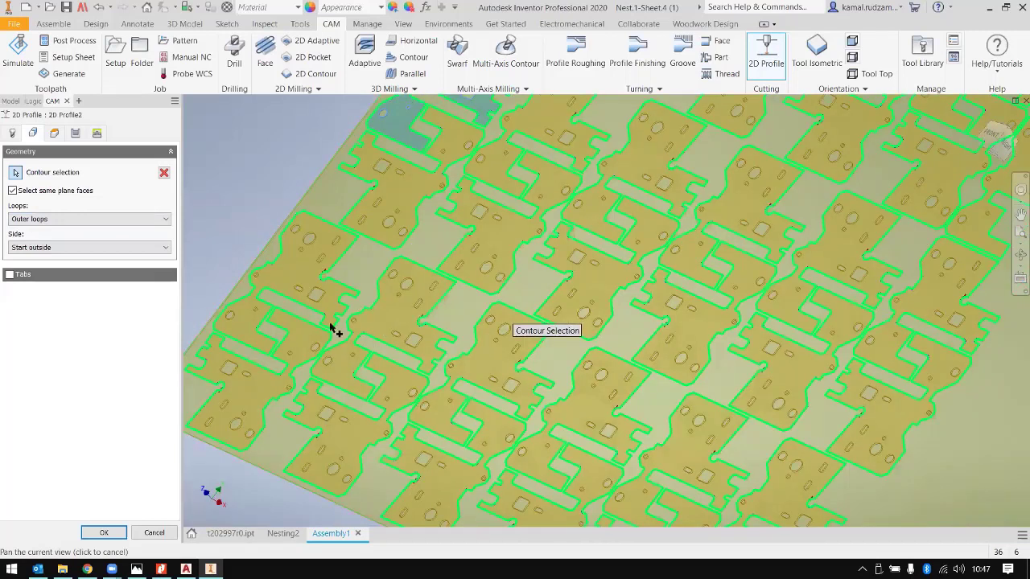
{"action": "scroll", "coordinate": [467, 320], "scroll_direction": "up", "scroll_amount": 4}
{"action": "scroll", "coordinate": [514, 310], "scroll_direction": "down", "scroll_amount": 2}
{"action": "scroll", "coordinate": [523, 334], "scroll_direction": "up", "scroll_amount": 3}
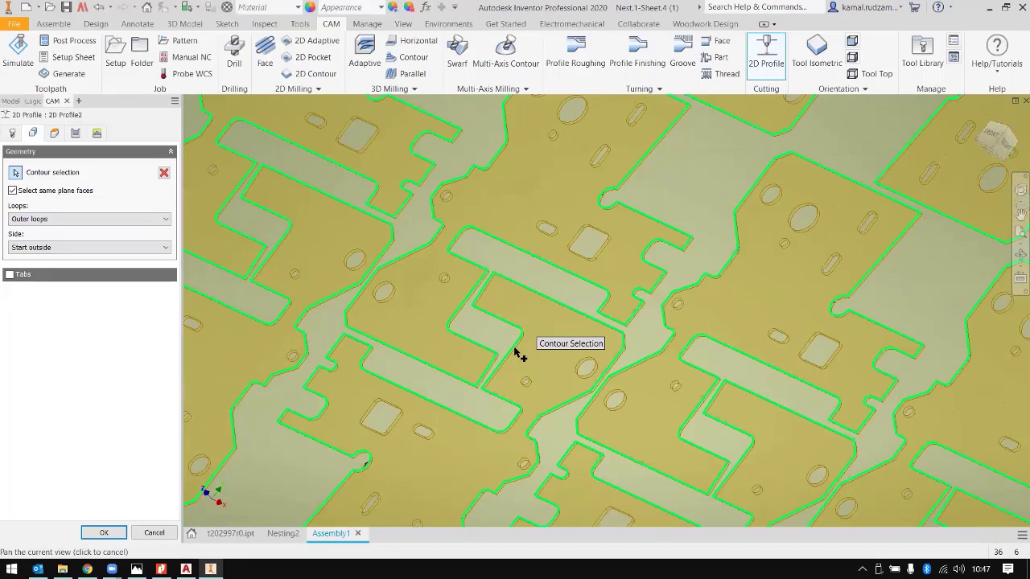
{"action": "scroll", "coordinate": [516, 336], "scroll_direction": "up", "scroll_amount": 3}
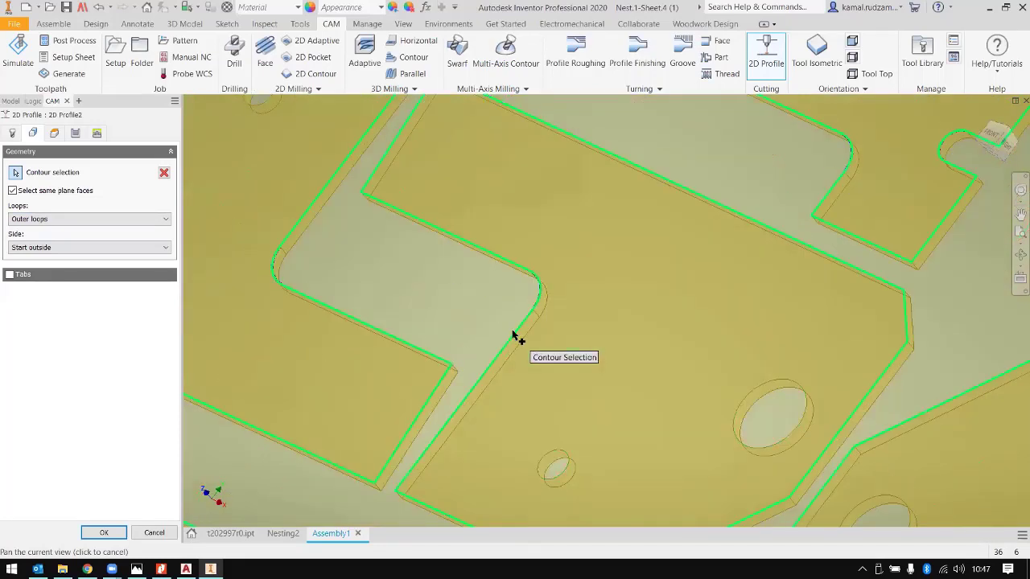
{"action": "left_click", "coordinate": [521, 347]}
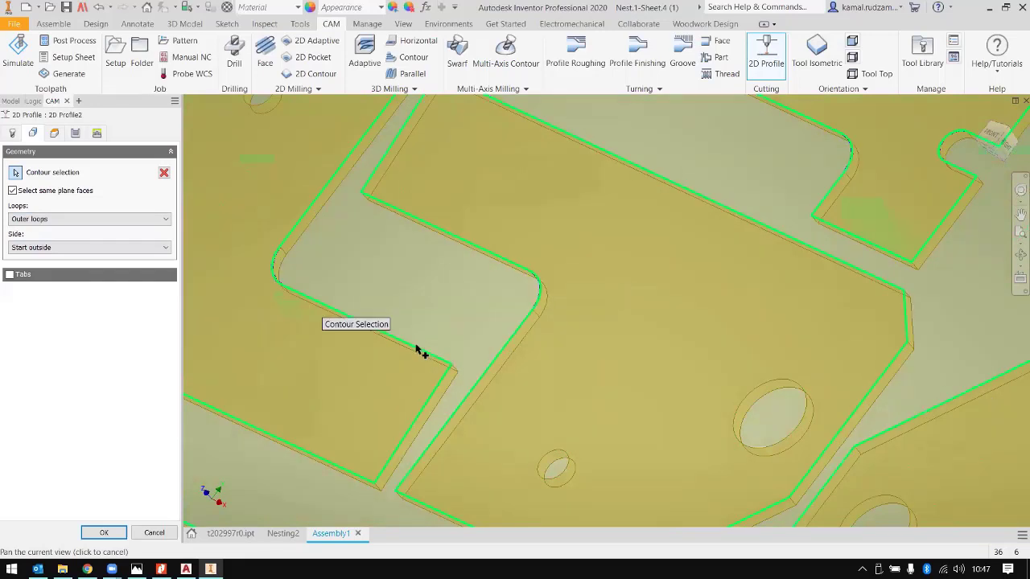
{"action": "middle_click_drag", "start_coordinate": [437, 426], "coordinate": [494, 329]}
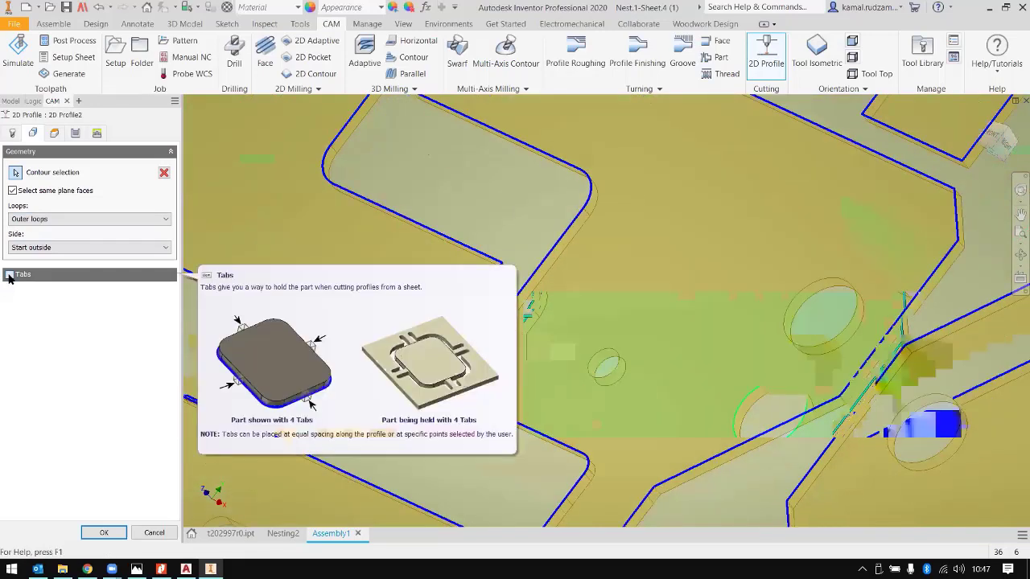
Step: Enable tabs on the selected outer contours and set their width to 2 mm
{"action": "left_click", "coordinate": [10, 275]}
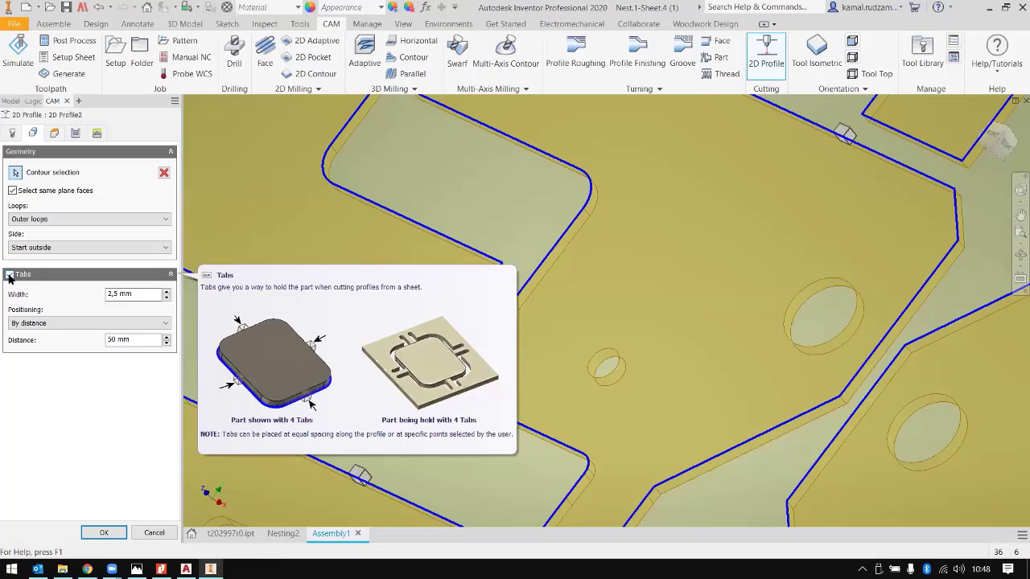
{"action": "double_click", "coordinate": [119, 296]}
{"action": "type", "text": "2"}
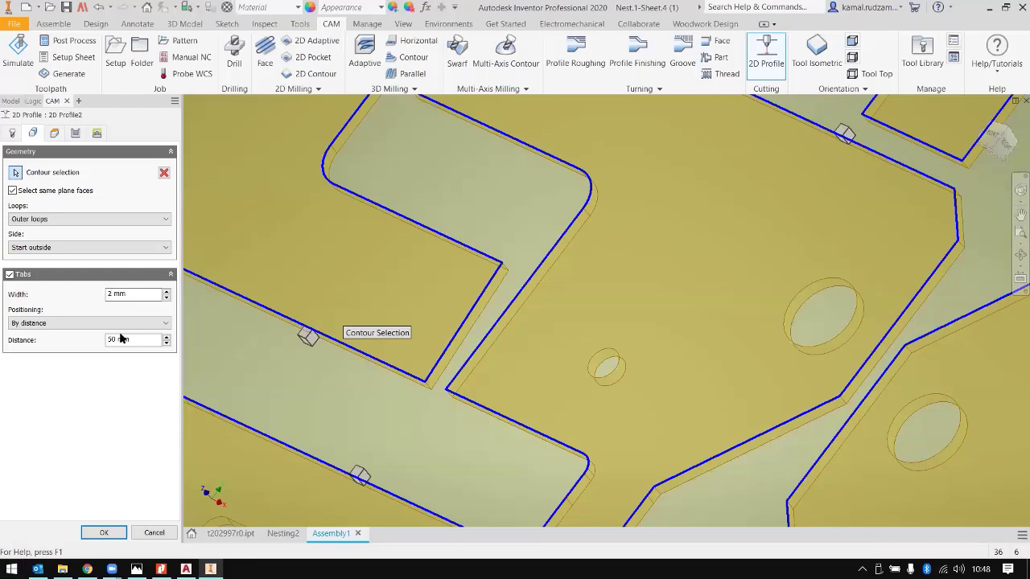
Step: Try to set the tab distance to 1 mm, keeping the tab positioning by distance
{"action": "left_click_drag", "start_coordinate": [134, 341], "coordinate": [109, 341]}
{"action": "left_click", "coordinate": [67, 323]}
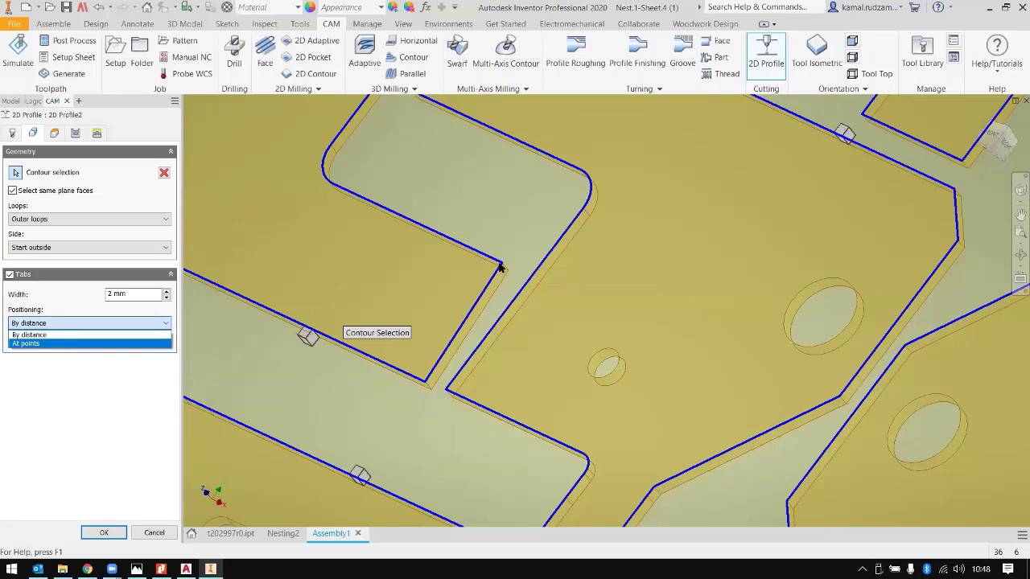
{"action": "left_click", "coordinate": [59, 323]}
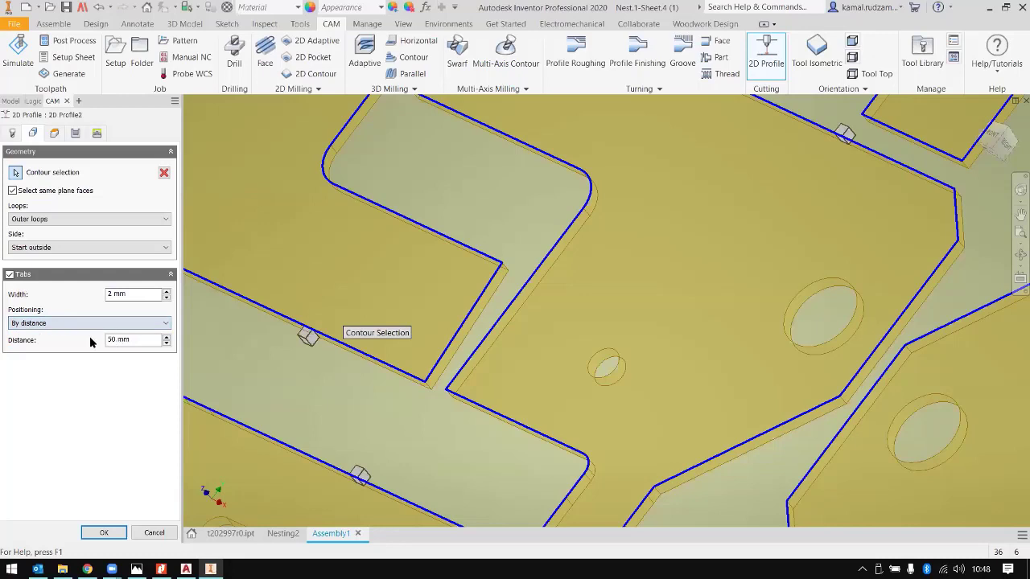
{"action": "double_click", "coordinate": [123, 341]}
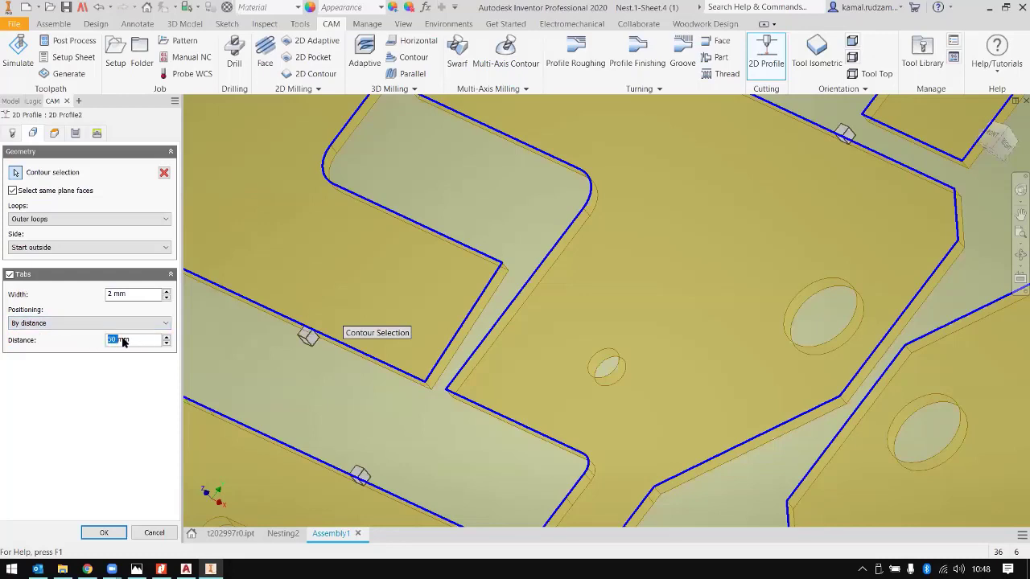
{"action": "type", "text": "1"}
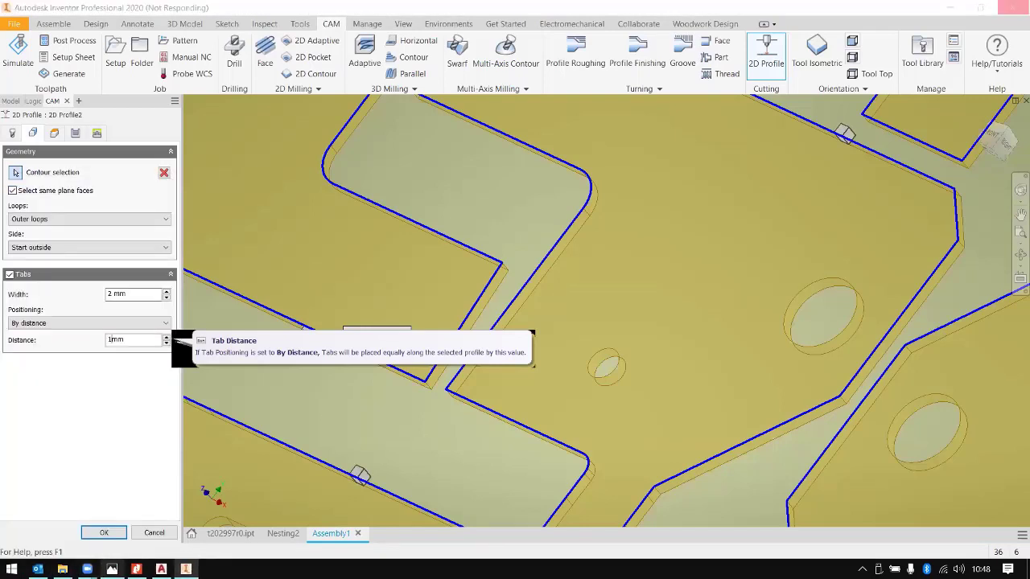
Step: Close the photo viewer and AutoCAD while Inventor is not responding
{"action": "right_click", "coordinate": [112, 569]}
{"action": "left_click", "coordinate": [61, 544]}
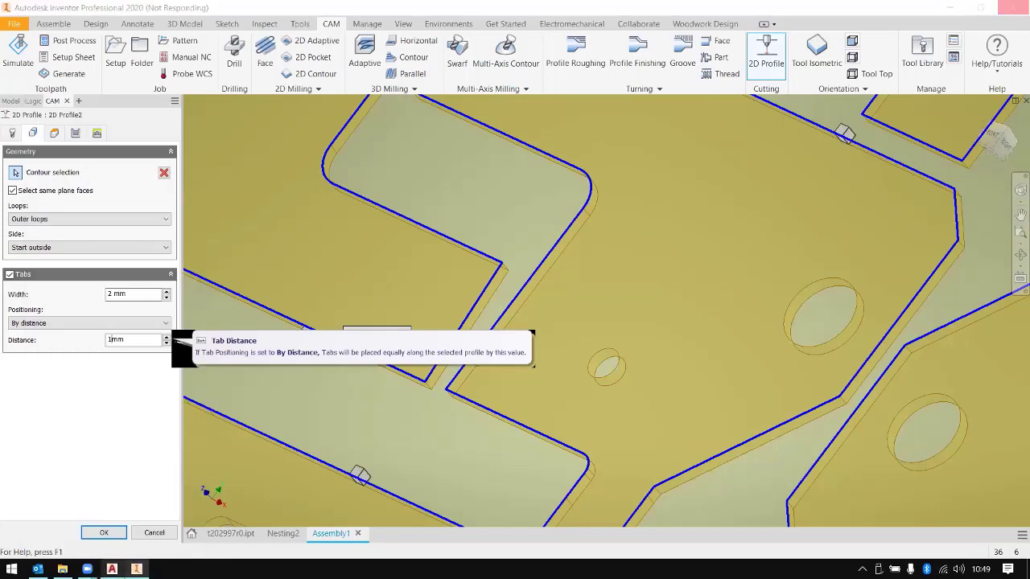
{"action": "right_click", "coordinate": [112, 568]}
{"action": "left_click", "coordinate": [118, 544]}
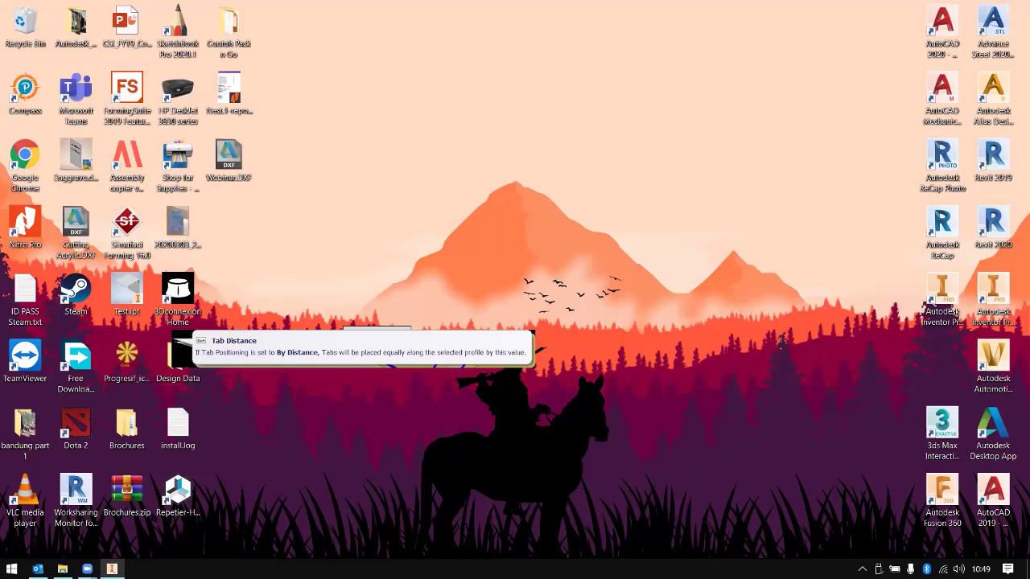
Step: Force the unresponsive Inventor session to close
{"action": "mouse_move", "coordinate": [87, 568]}
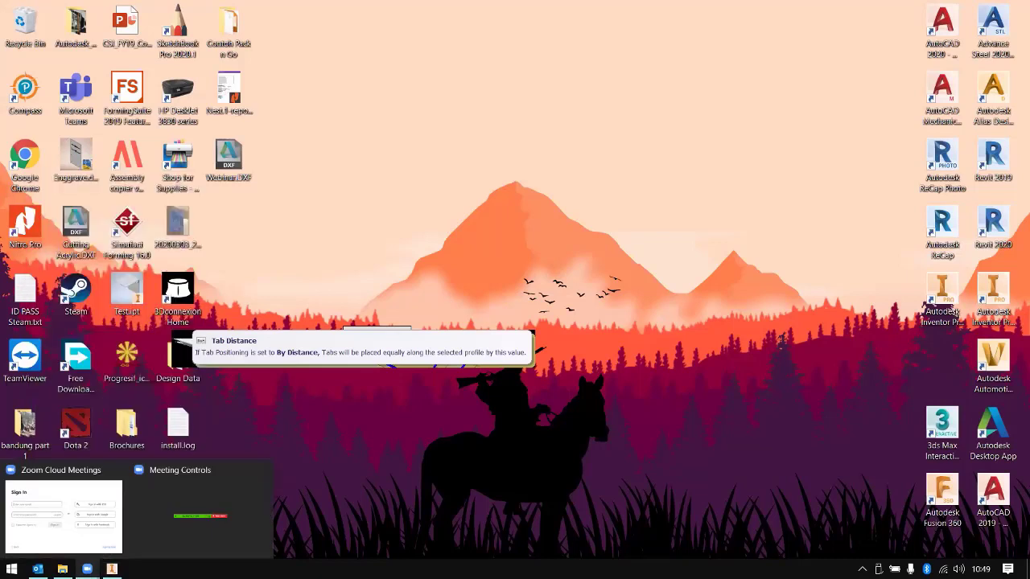
{"action": "mouse_move", "coordinate": [201, 499]}
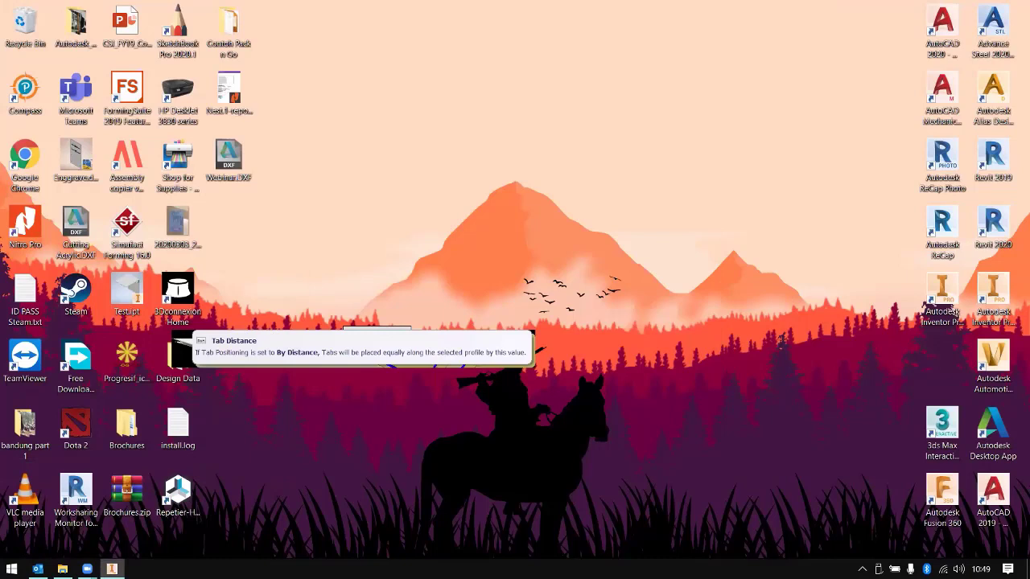
{"action": "right_click", "coordinate": [113, 569]}
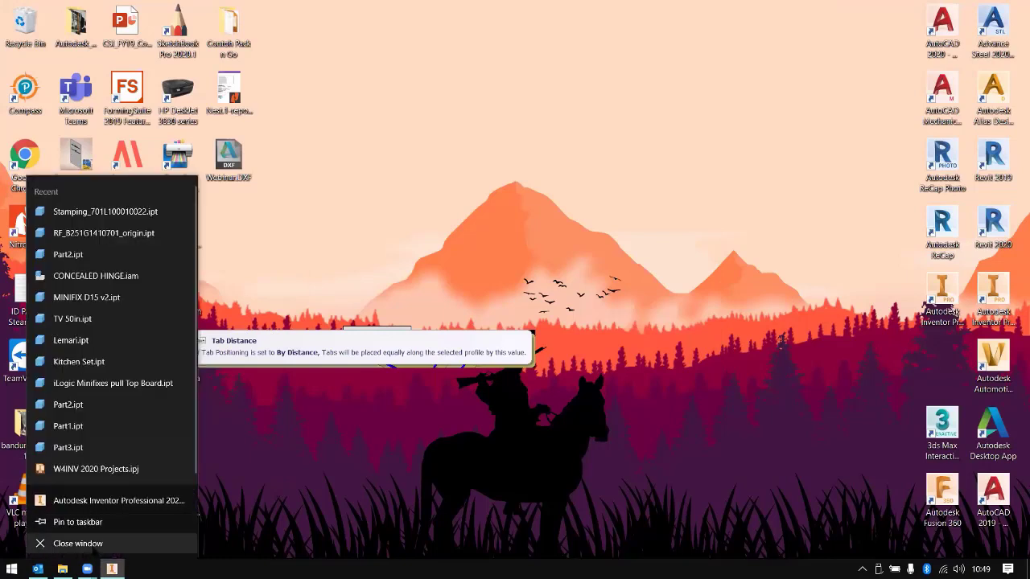
{"action": "left_click", "coordinate": [87, 544]}
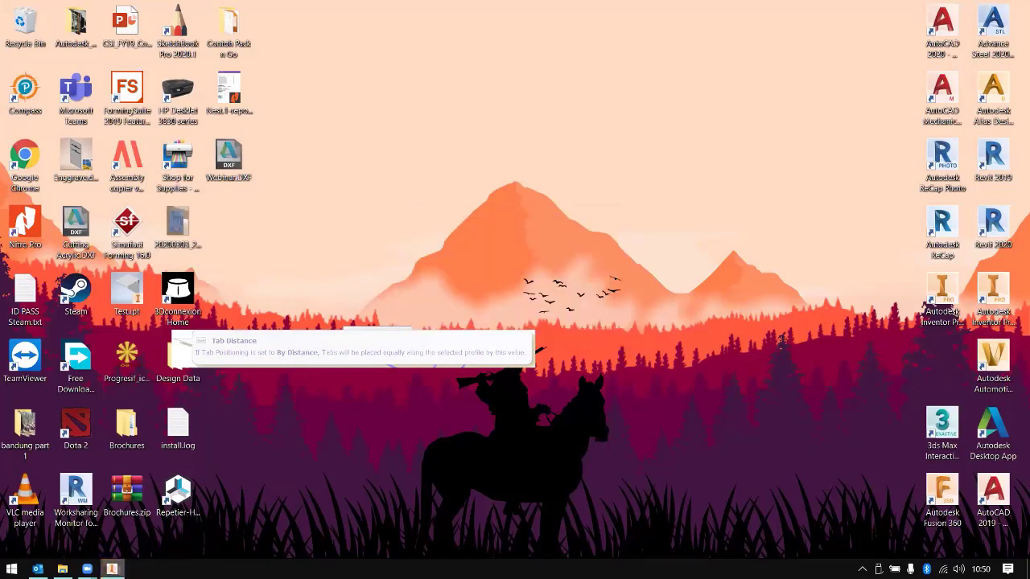
{"action": "right_click", "coordinate": [113, 568]}
{"action": "left_click", "coordinate": [78, 544]}
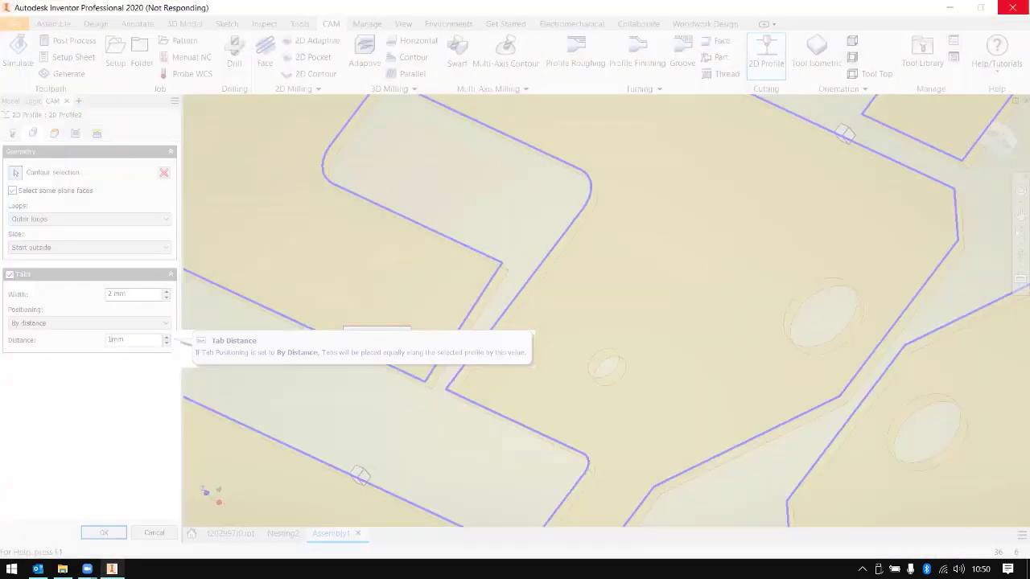
{"action": "right_click", "coordinate": [112, 568]}
{"action": "left_click", "coordinate": [78, 543]}
{"action": "left_click", "coordinate": [495, 309]}
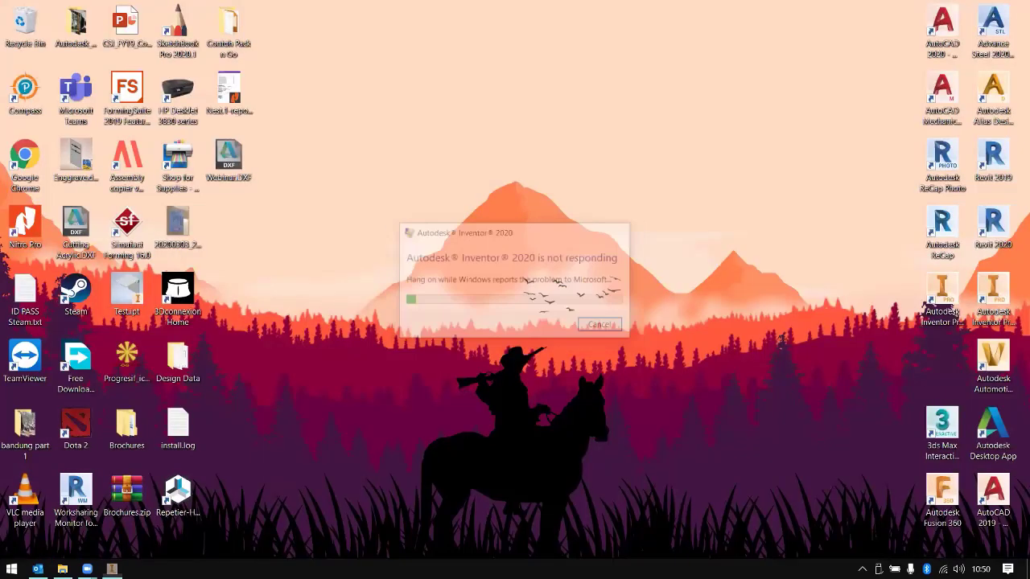
Step: Search Windows for Inventor and relaunch Autodesk Inventor Professional 2020
{"action": "key", "text": "super"}
{"action": "type", "text": "inve"}
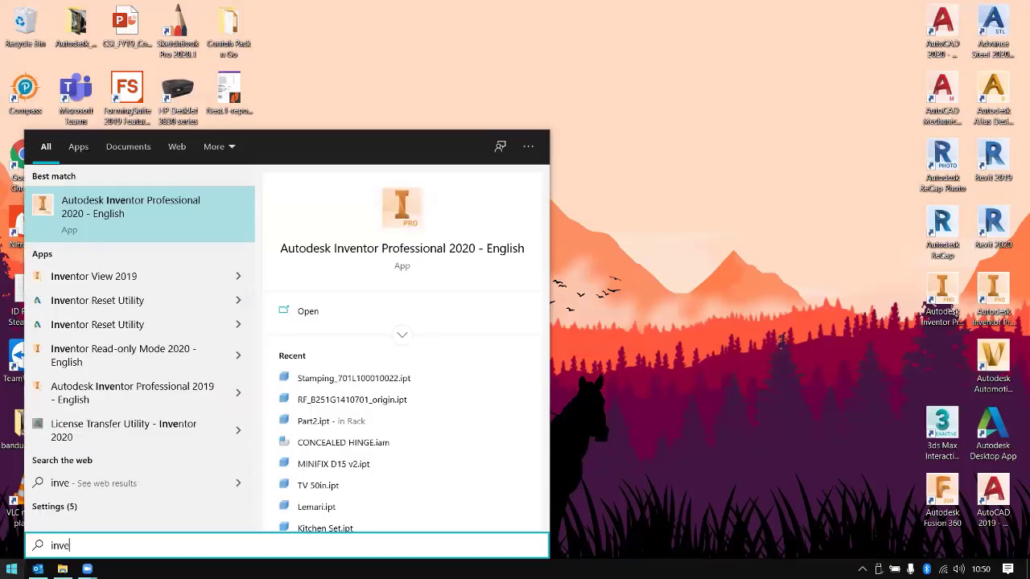
{"action": "key", "text": "Return"}
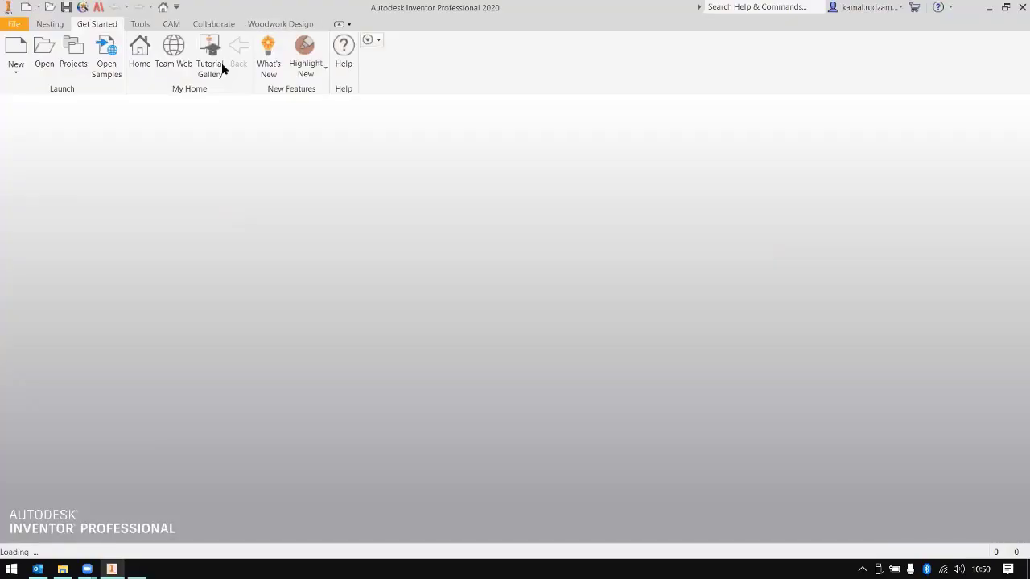
{"action": "left_click", "coordinate": [633, 183]}
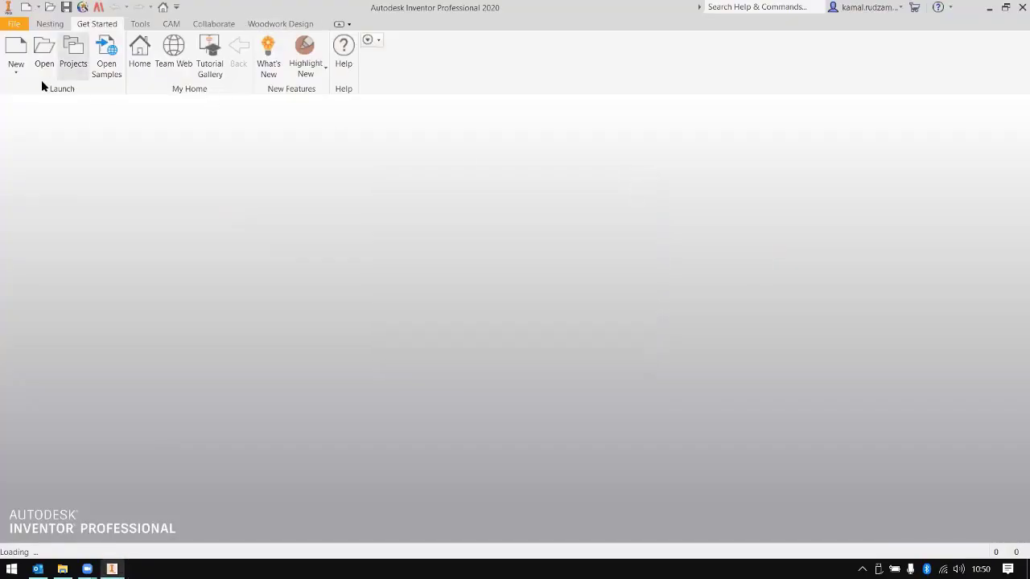
{"action": "left_click", "coordinate": [748, 126]}
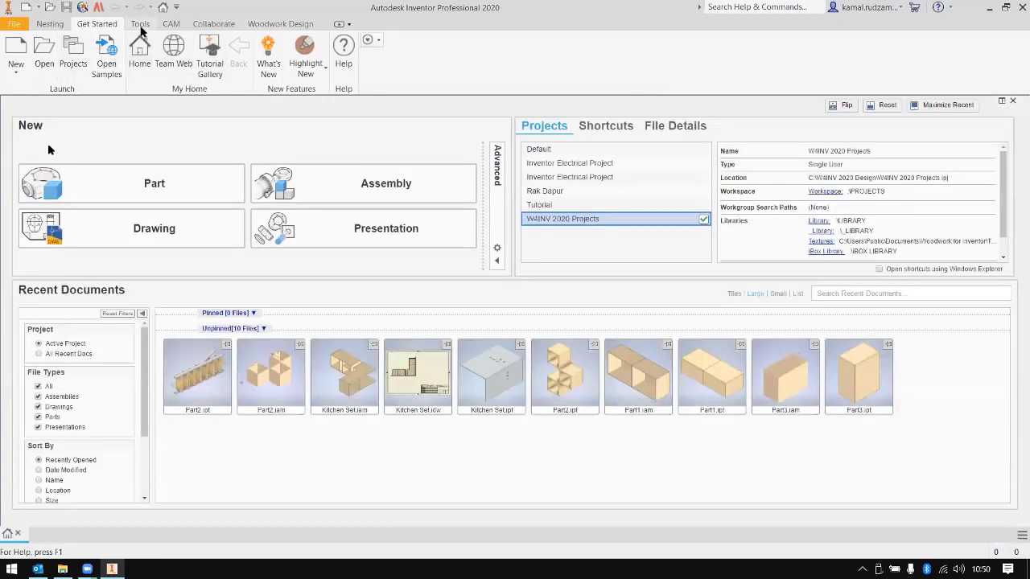
{"action": "scroll", "coordinate": [151, 42], "scroll_direction": "down", "scroll_amount": 2}
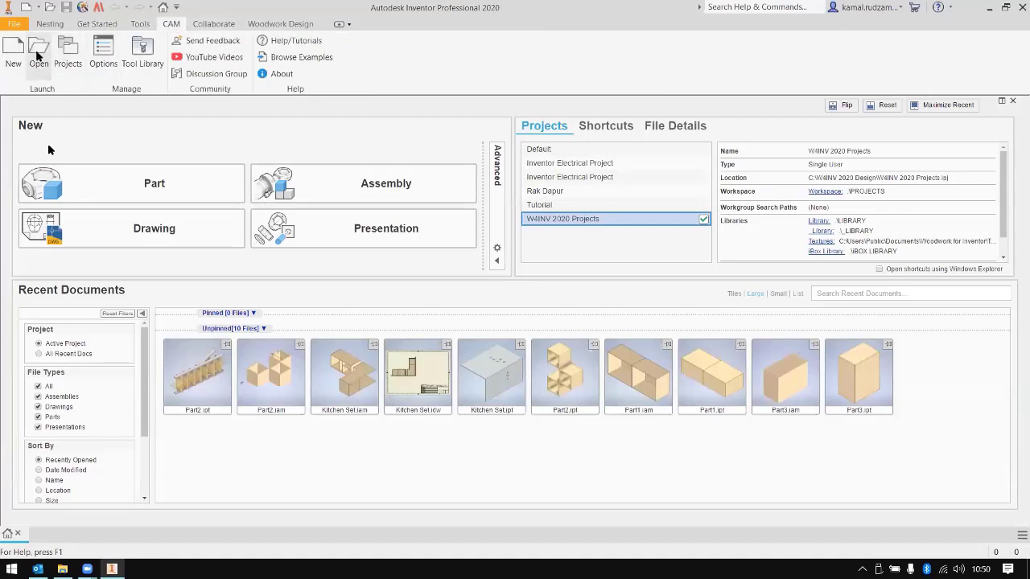
Step: Open the sheet metal part t202997r0.ipt
{"action": "left_click", "coordinate": [39, 51]}
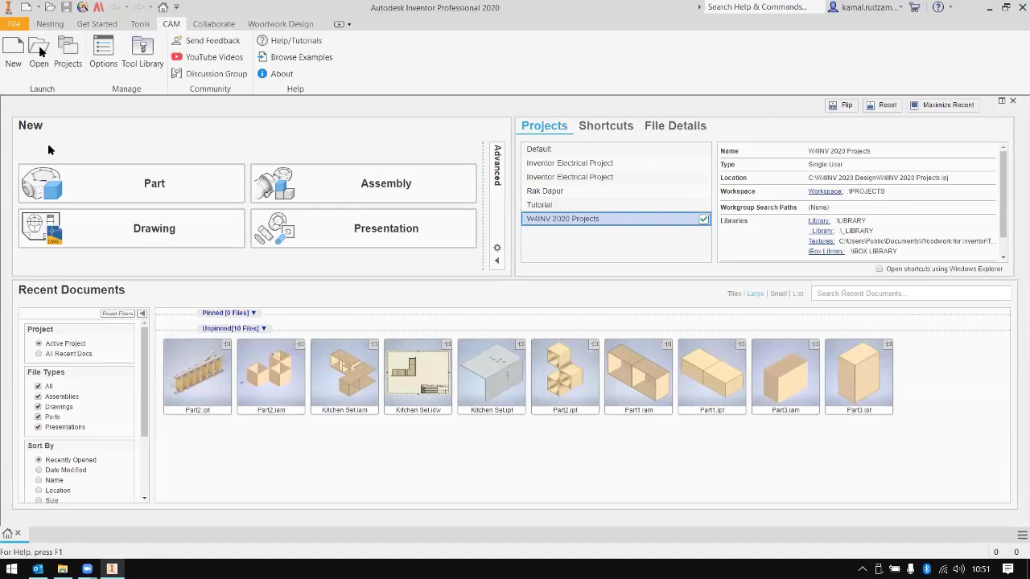
{"action": "double_click", "coordinate": [375, 118]}
{"action": "left_click", "coordinate": [456, 313]}
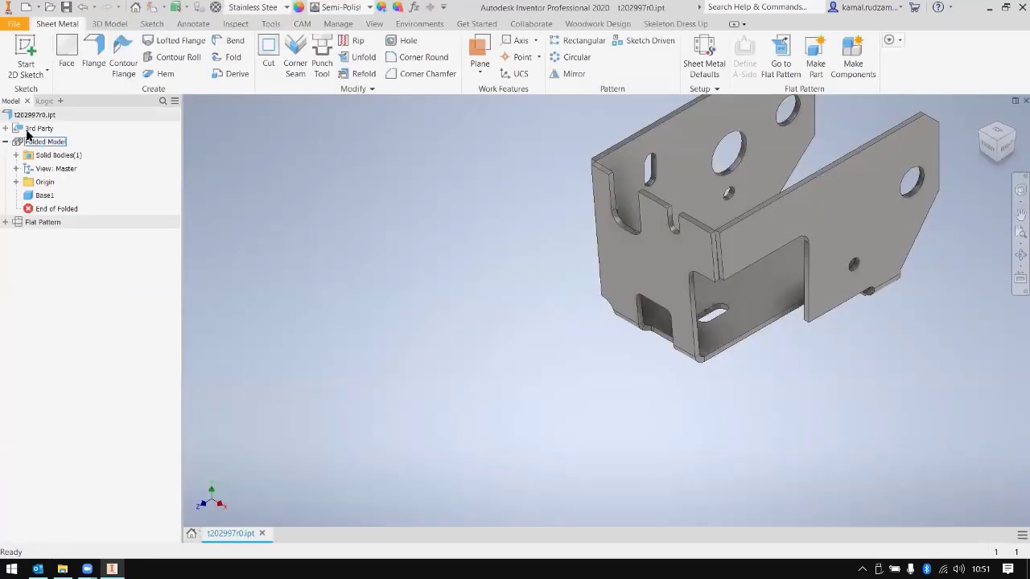
{"action": "left_click", "coordinate": [23, 23]}
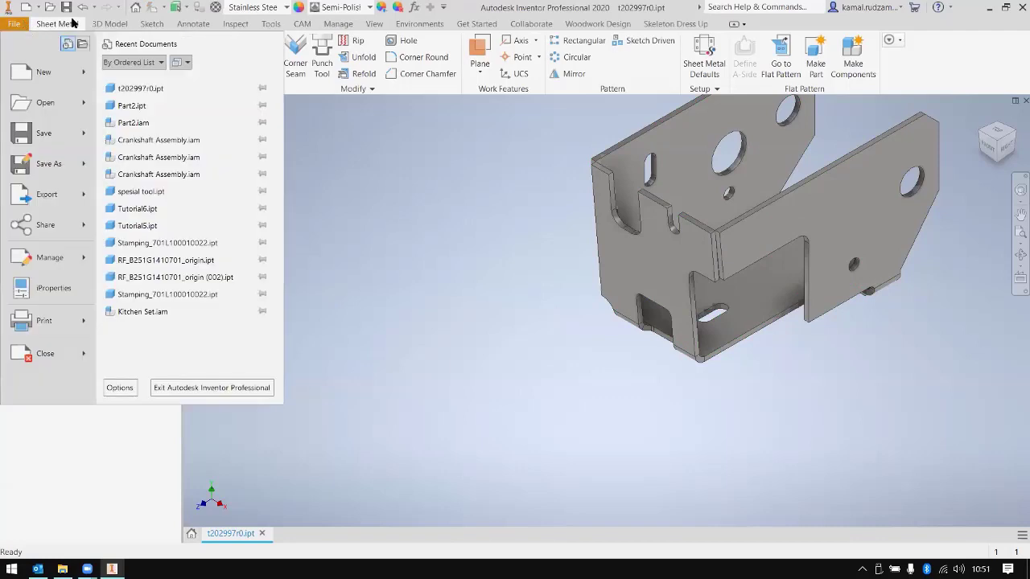
{"action": "left_click", "coordinate": [540, 62]}
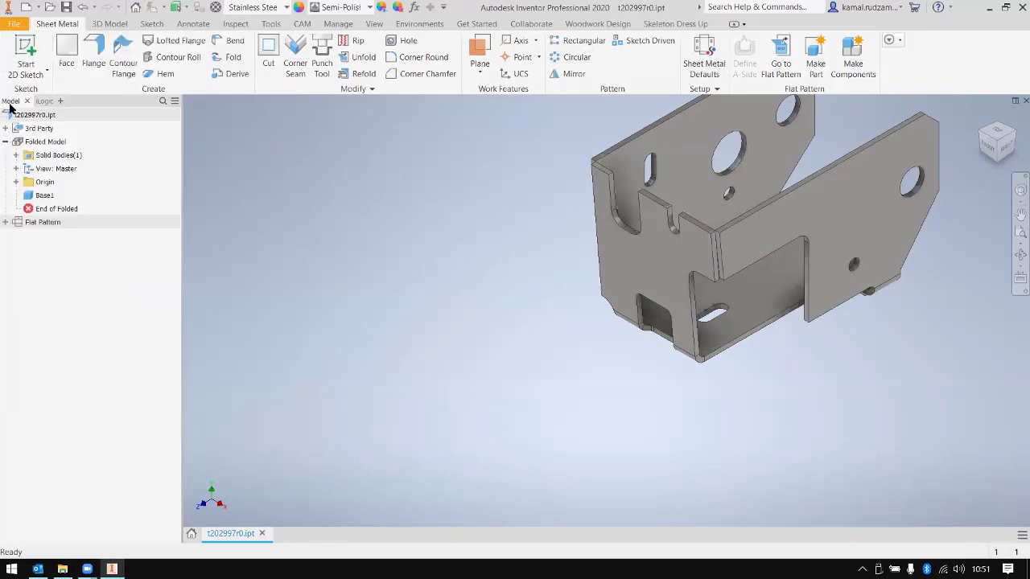
Step: Create a nest from the t202997r0.ipt part as a new document based on a template
{"action": "left_click", "coordinate": [34, 117]}
{"action": "right_click", "coordinate": [36, 118]}
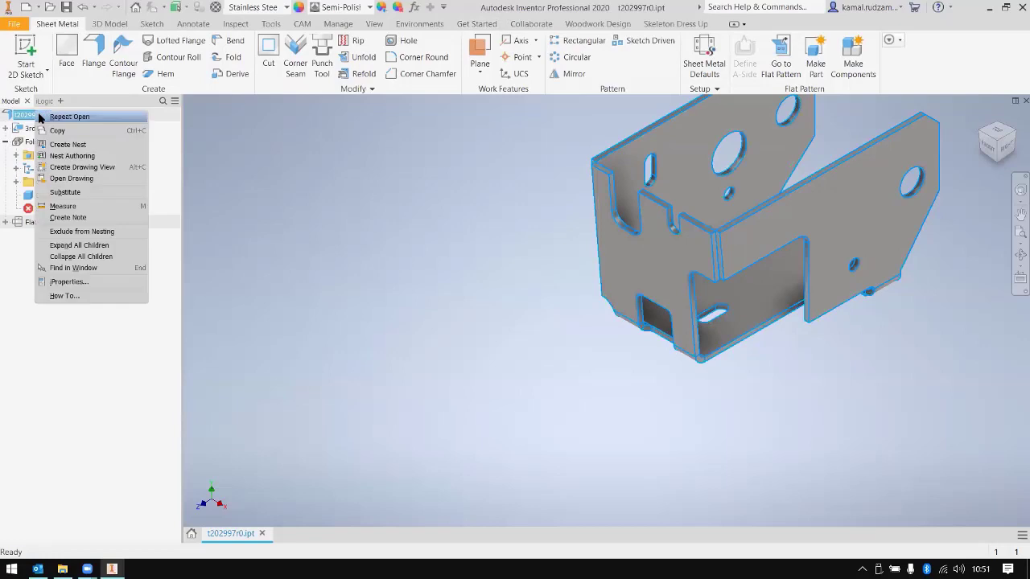
{"action": "left_click", "coordinate": [78, 154]}
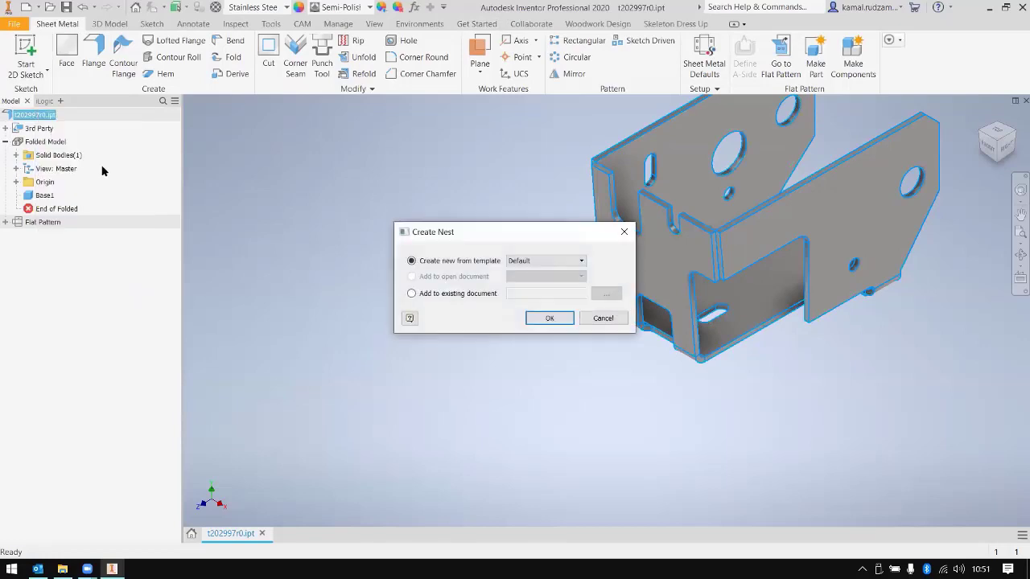
{"action": "left_click", "coordinate": [540, 264]}
{"action": "left_click", "coordinate": [540, 291]}
{"action": "left_click", "coordinate": [548, 318]}
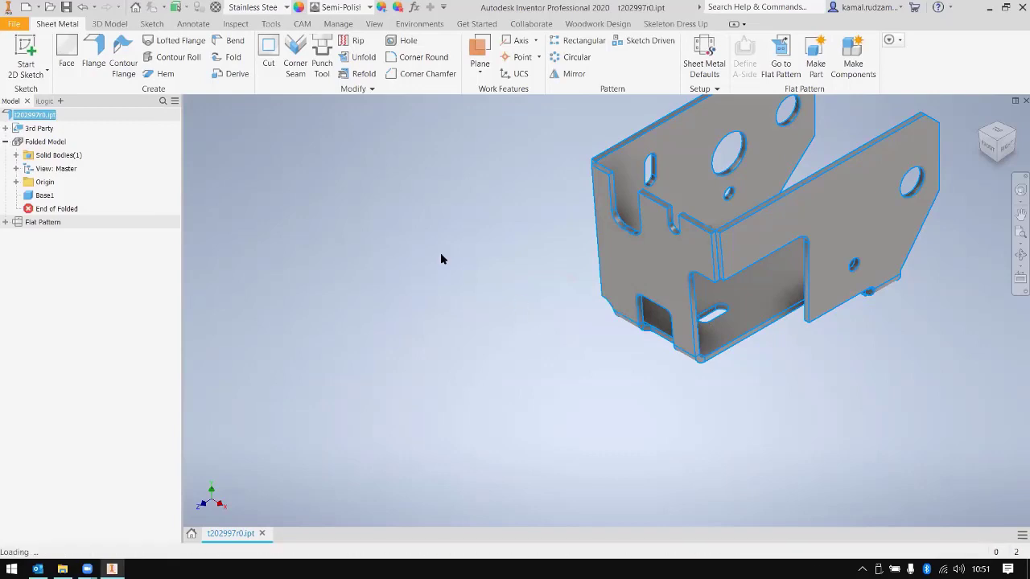
Step: Extract the part as a nesting source, automatically creating and mapping the missing Stainless Steel 2.5 mm material, and accept the sources
{"action": "left_click", "coordinate": [89, 68]}
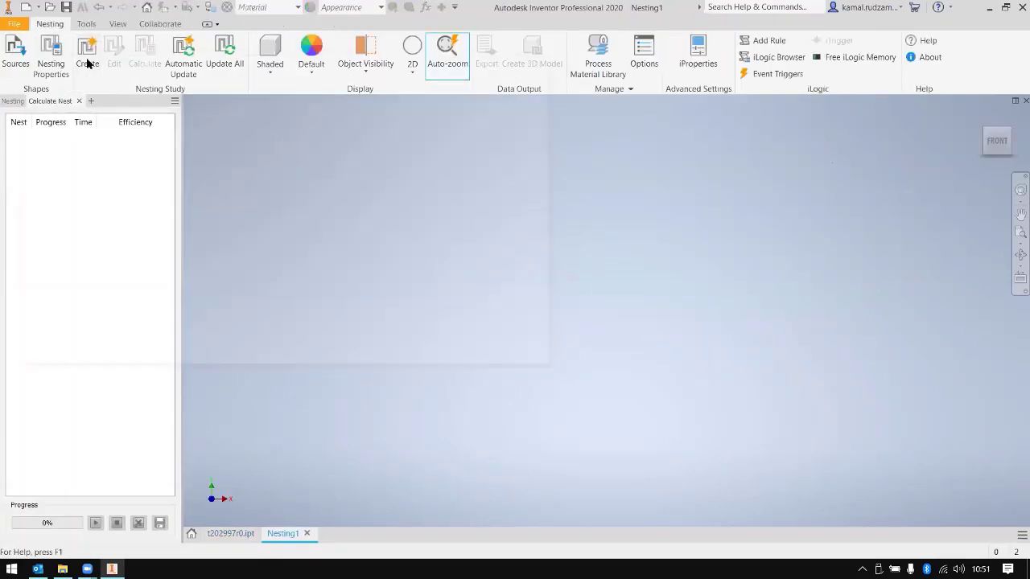
{"action": "left_click", "coordinate": [53, 85]}
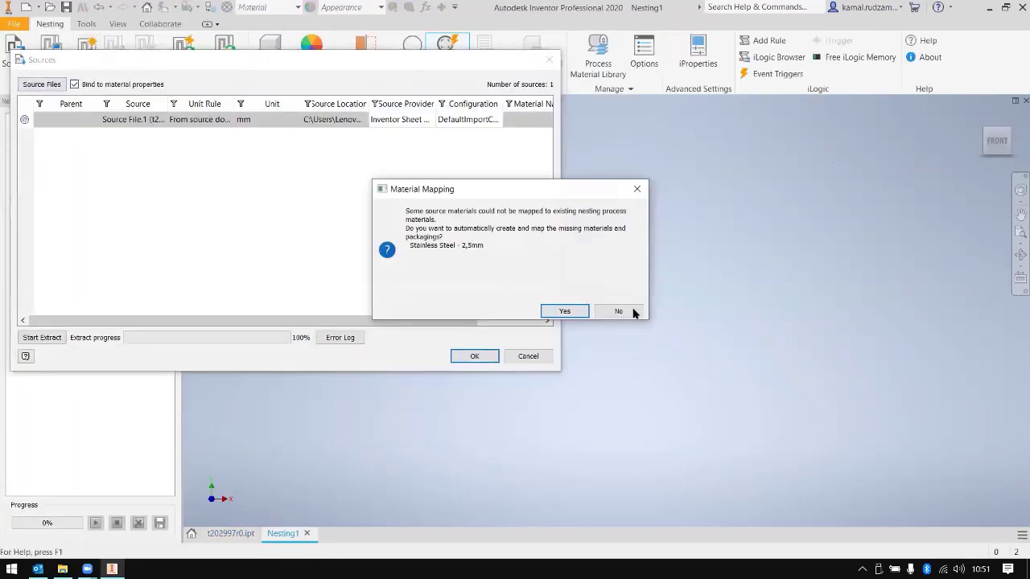
{"action": "left_click", "coordinate": [561, 311]}
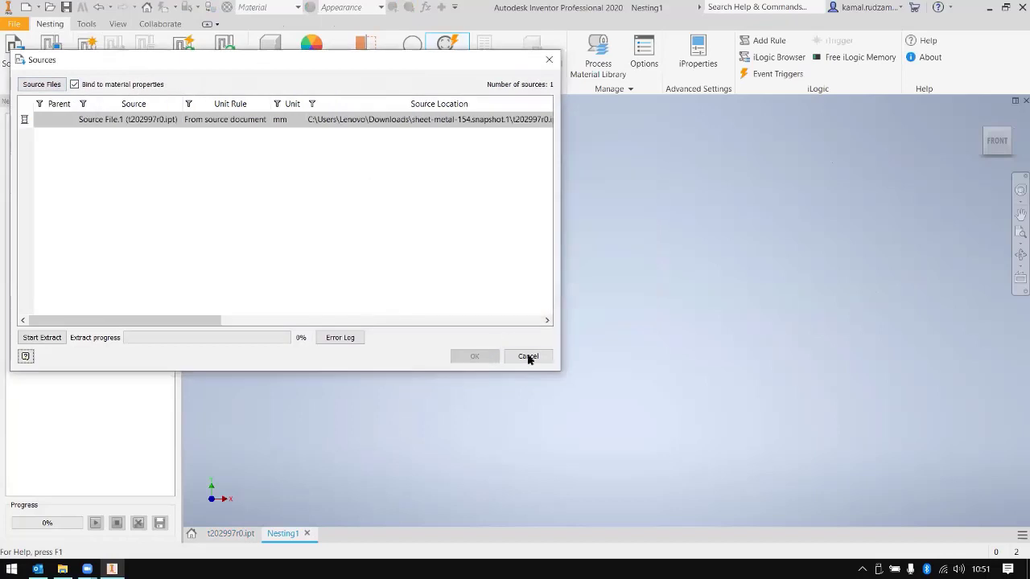
{"action": "left_click", "coordinate": [464, 358]}
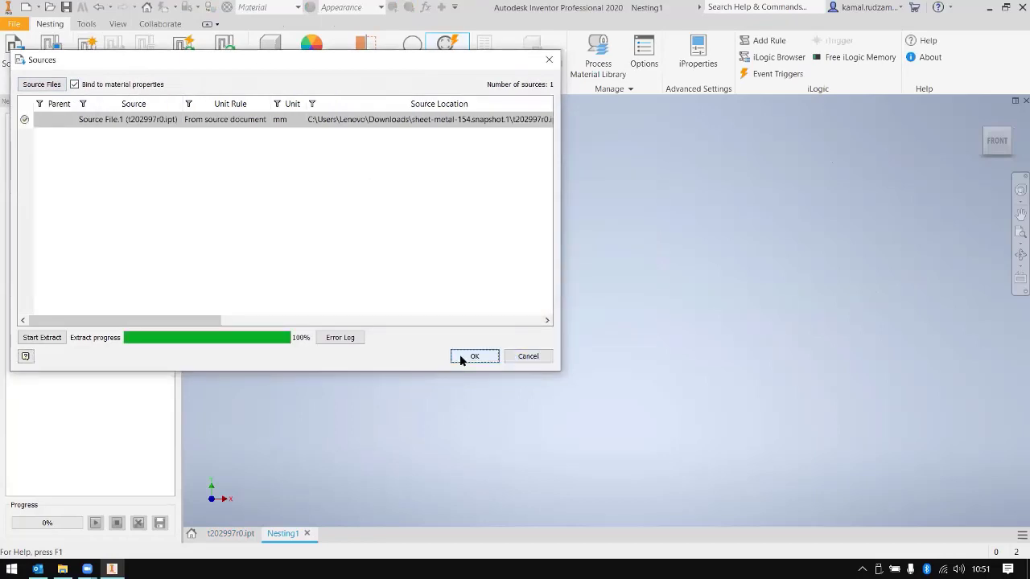
Step: Create a nesting study for the t202997r0 shape with a single-value job quantity of 35
{"action": "left_click", "coordinate": [223, 58]}
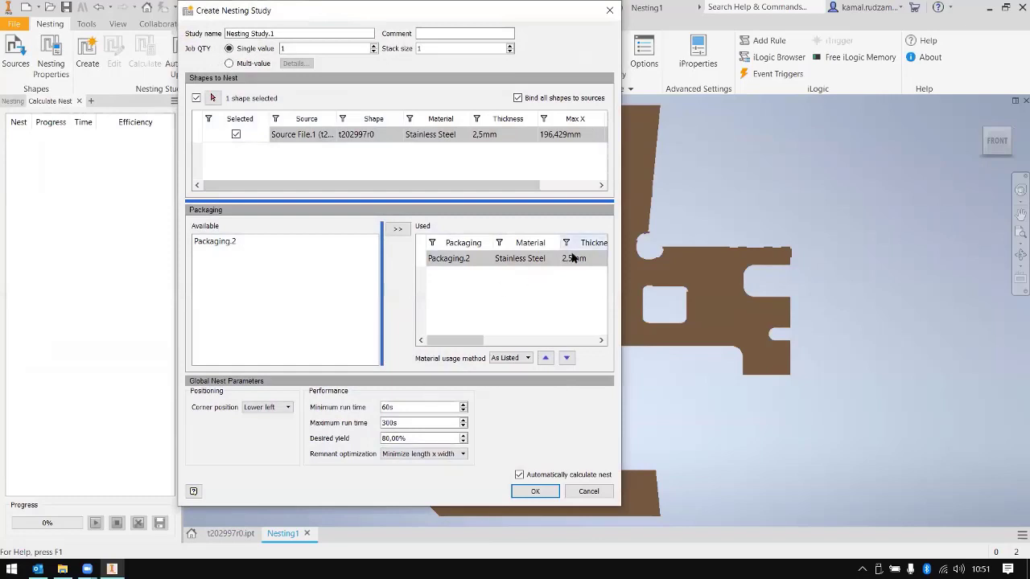
{"action": "mouse_move", "coordinate": [443, 348]}
{"action": "left_mouse_down"}
{"action": "mouse_move", "coordinate": [542, 344]}
{"action": "mouse_move", "coordinate": [457, 344]}
{"action": "left_mouse_up"}
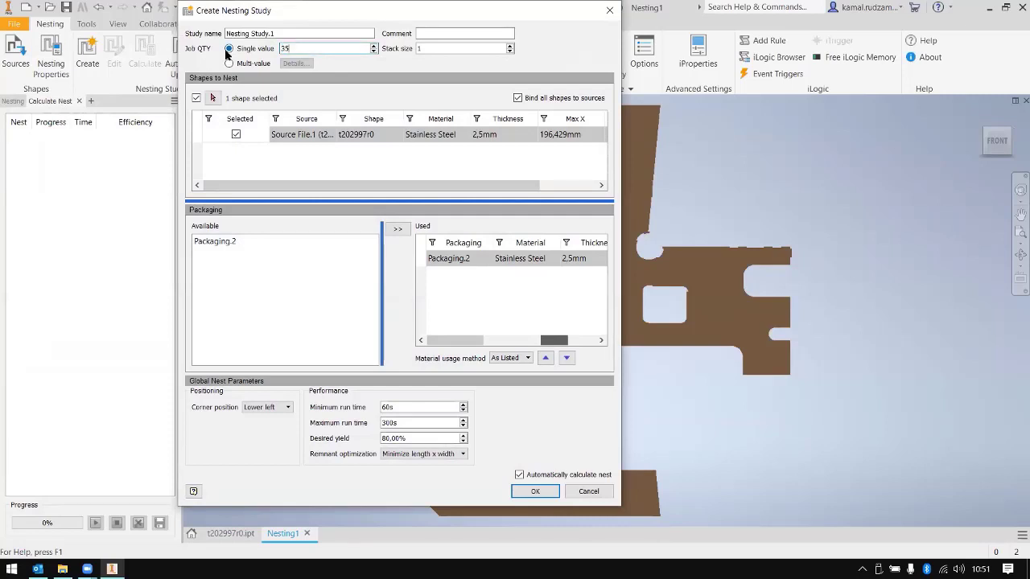
{"action": "left_click", "coordinate": [549, 491]}
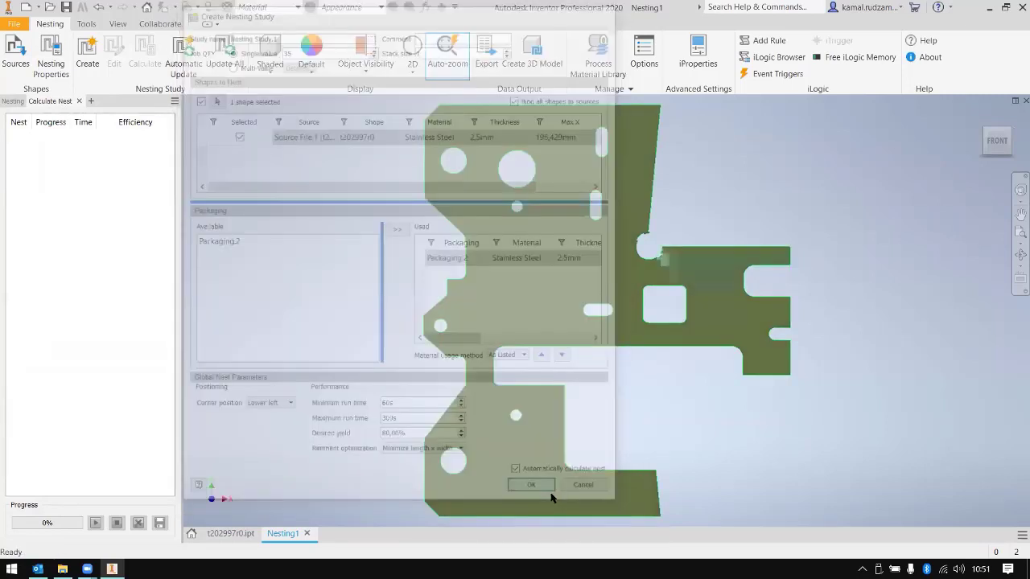
Step: Turn on automatic update for the nesting study, update all nests and bring the nested sheet into view
{"action": "left_click", "coordinate": [183, 58]}
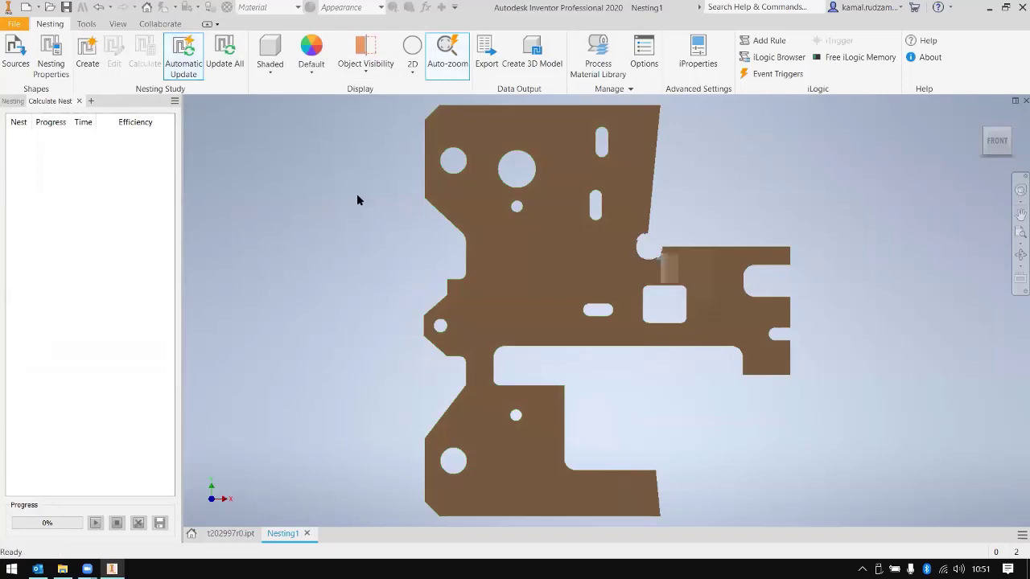
{"action": "scroll", "coordinate": [507, 263], "scroll_direction": "up", "scroll_amount": 3}
{"action": "scroll", "coordinate": [506, 264], "scroll_direction": "down", "scroll_amount": 3}
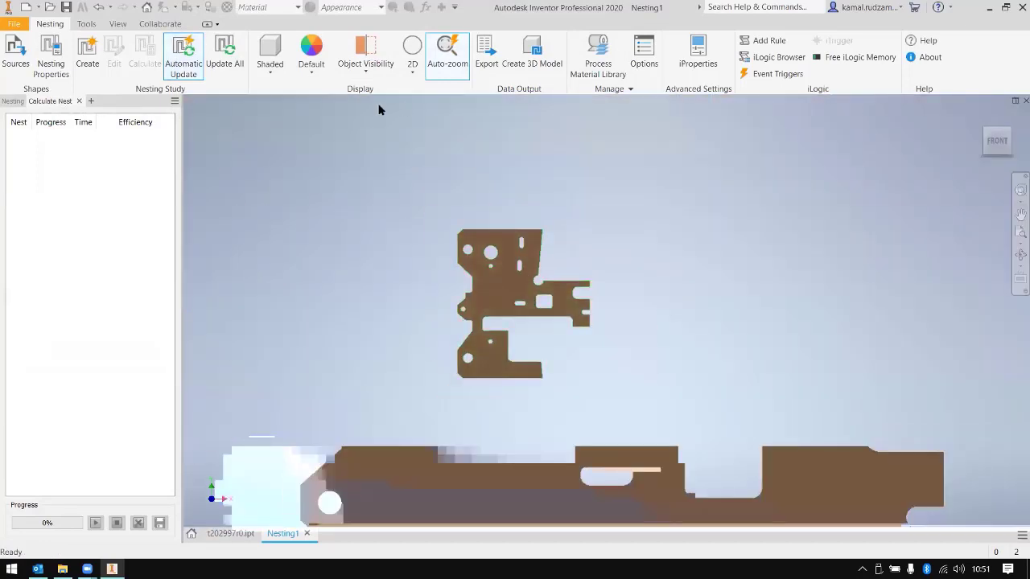
{"action": "left_click", "coordinate": [225, 52]}
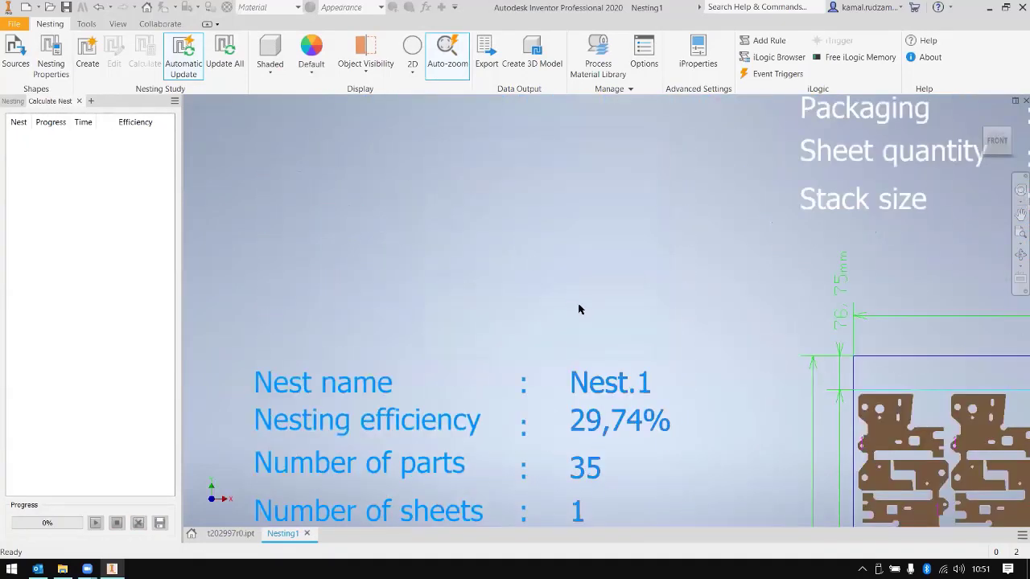
{"action": "middle_click_drag", "start_coordinate": [715, 366], "coordinate": [291, 117]}
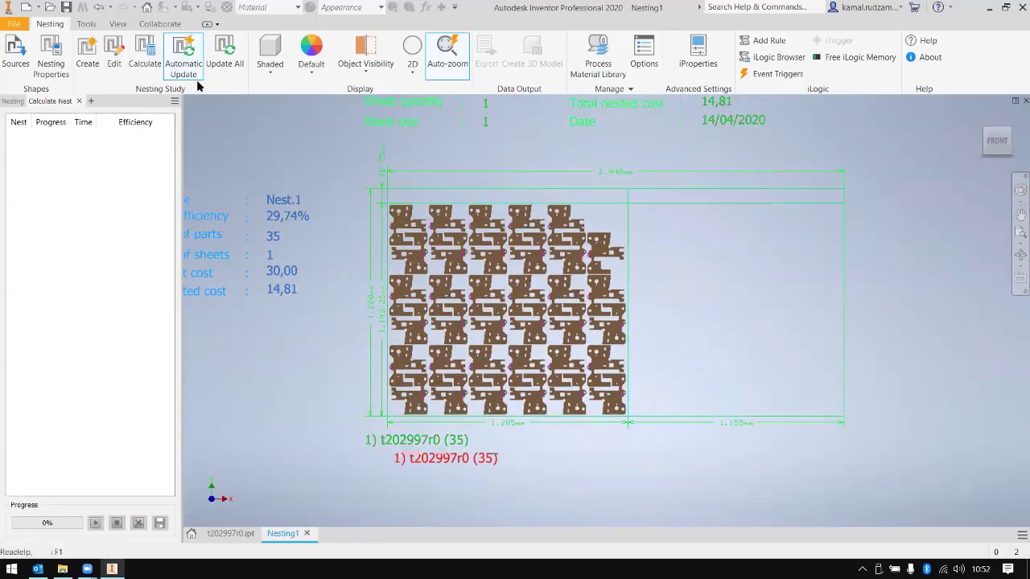
Step: Create a 3D model of Sheet.1 as an assembly file with instances for identical items and the stock included
{"action": "left_click", "coordinate": [15, 101]}
{"action": "right_click", "coordinate": [93, 211]}
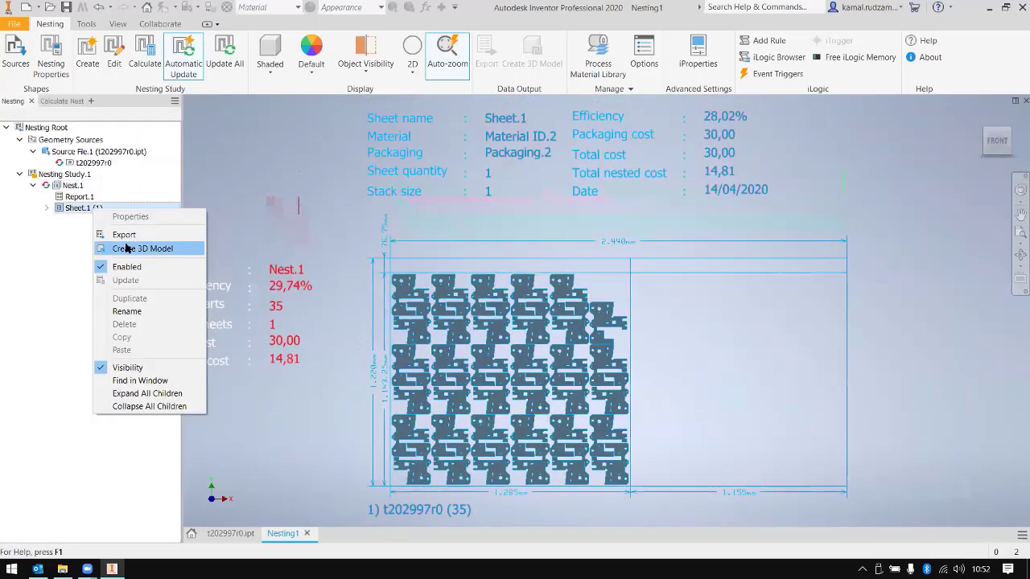
{"action": "left_click", "coordinate": [126, 248]}
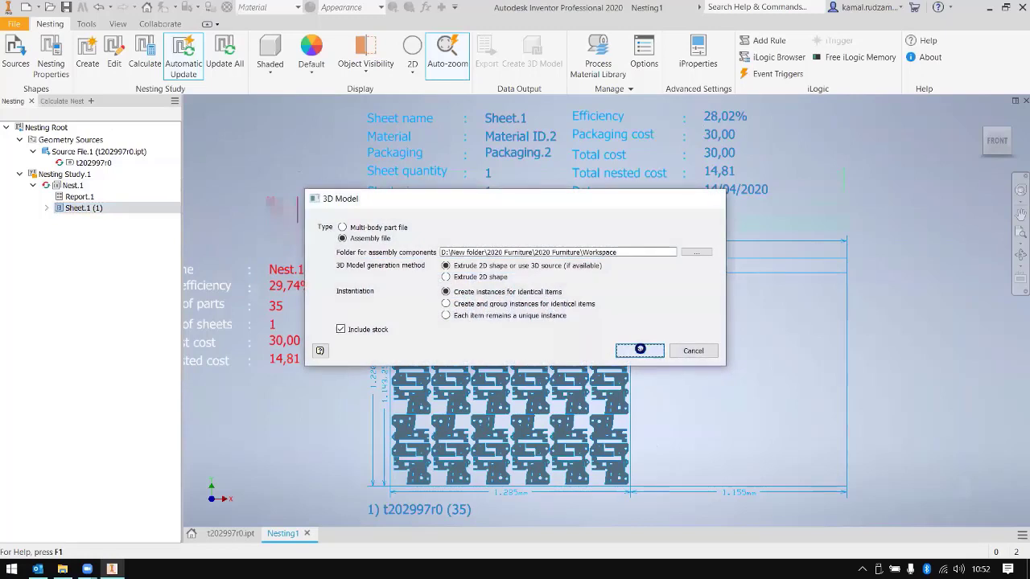
{"action": "left_click", "coordinate": [640, 349]}
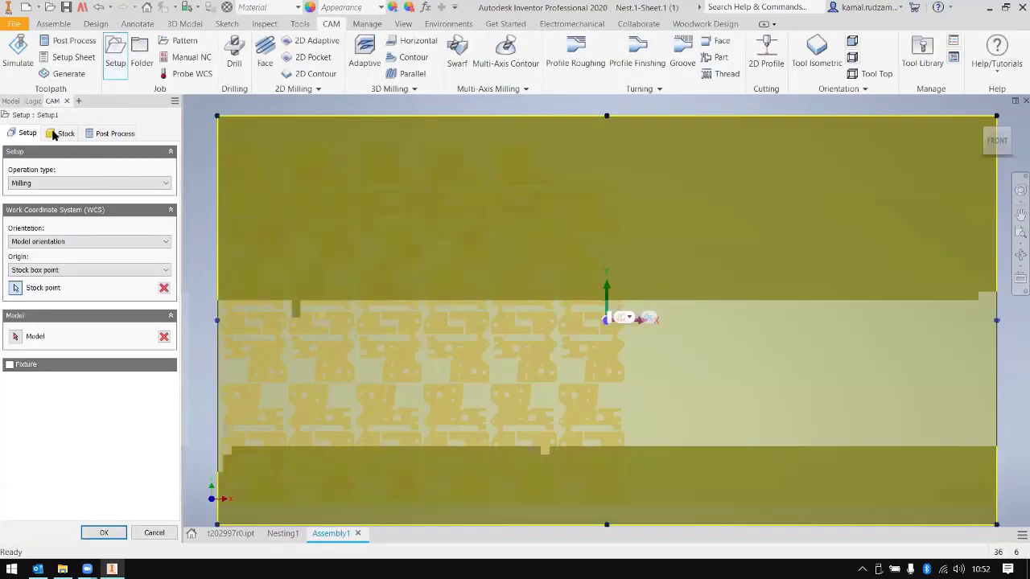
Step: Define the CAM setup's stock from the nested sheet's solid and accept the setup using all models
{"action": "left_click", "coordinate": [53, 135]}
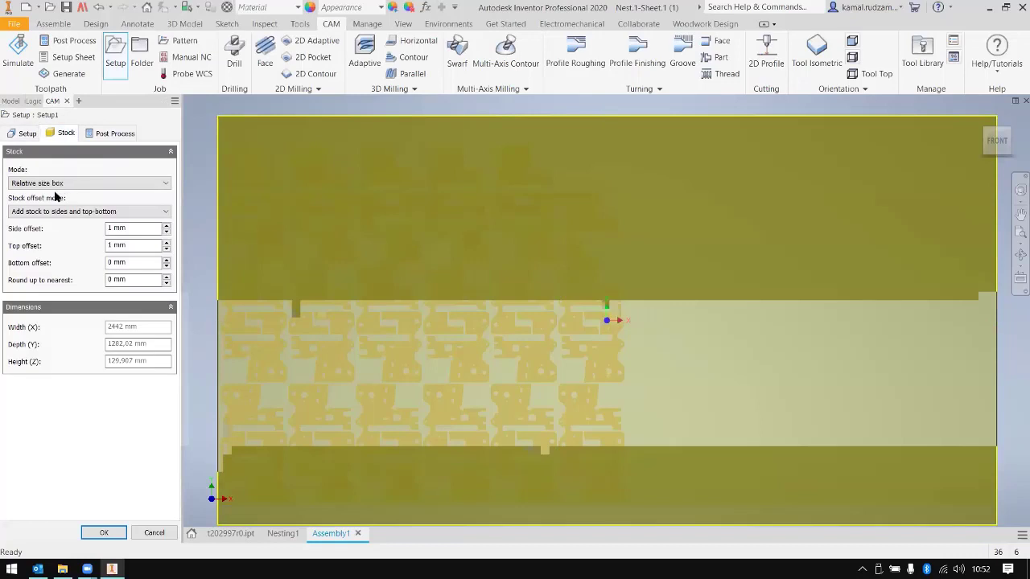
{"action": "left_click", "coordinate": [81, 183]}
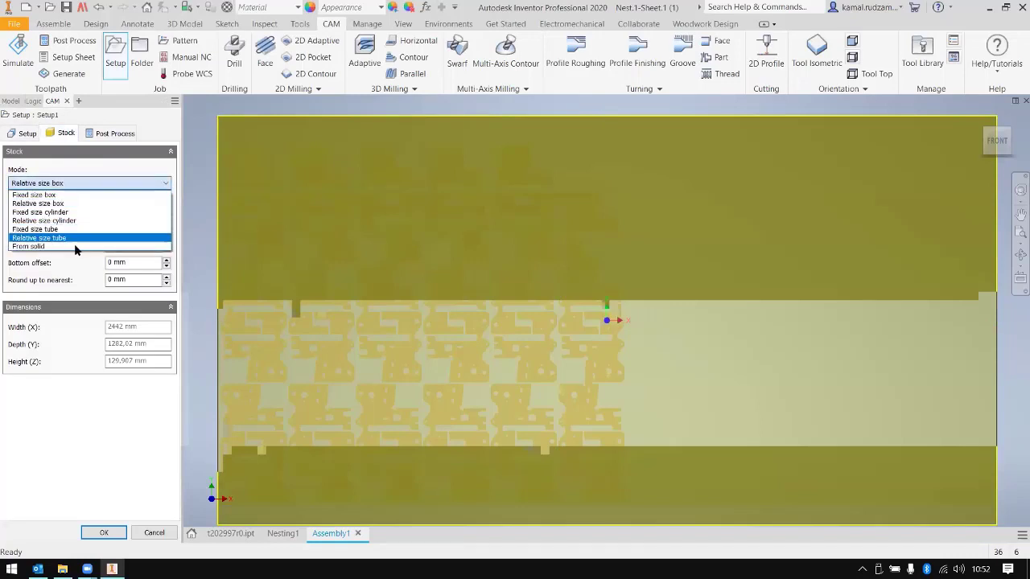
{"action": "left_click", "coordinate": [74, 242]}
{"action": "left_click", "coordinate": [762, 169]}
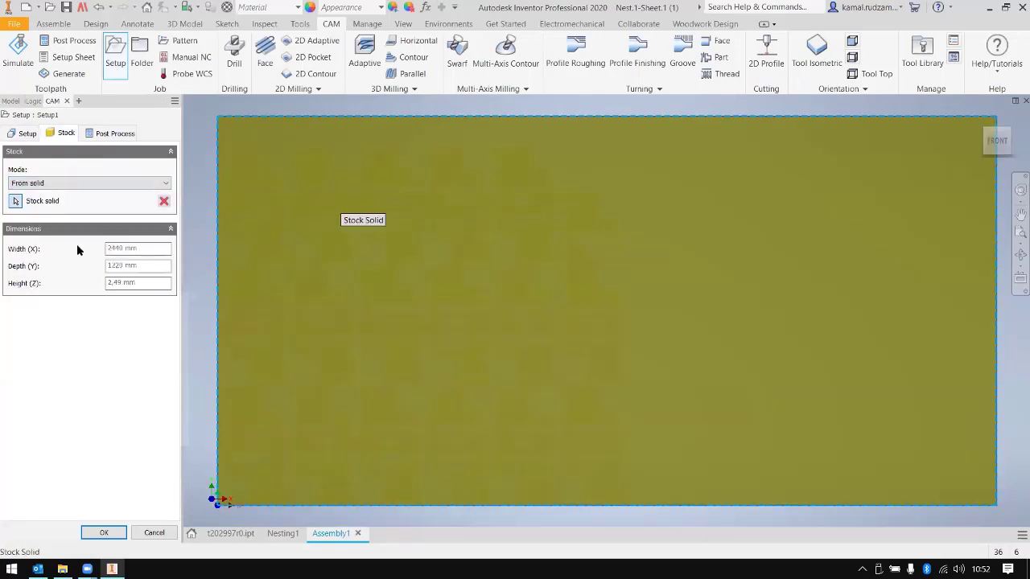
{"action": "left_click", "coordinate": [118, 534]}
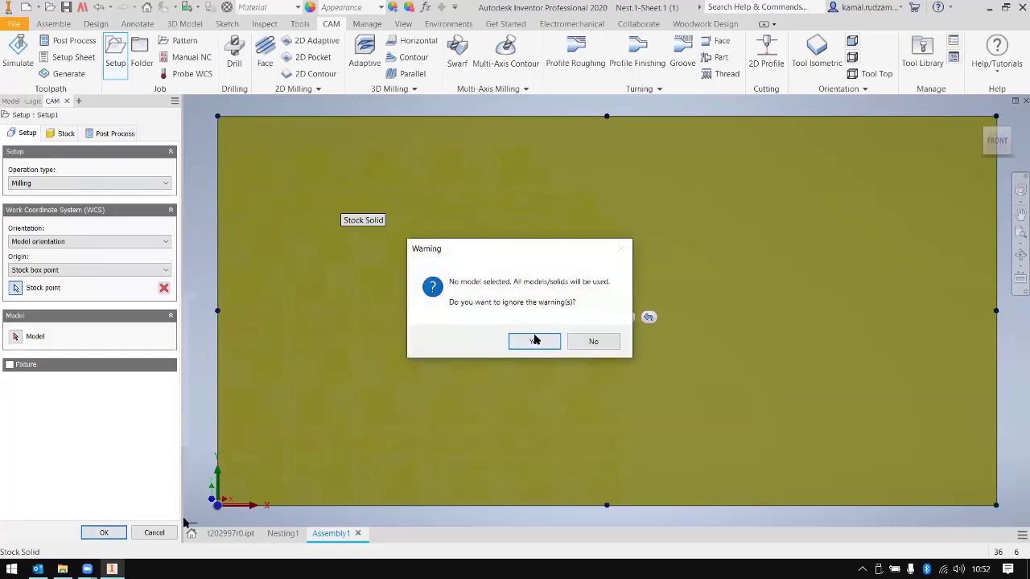
{"action": "left_click", "coordinate": [535, 341]}
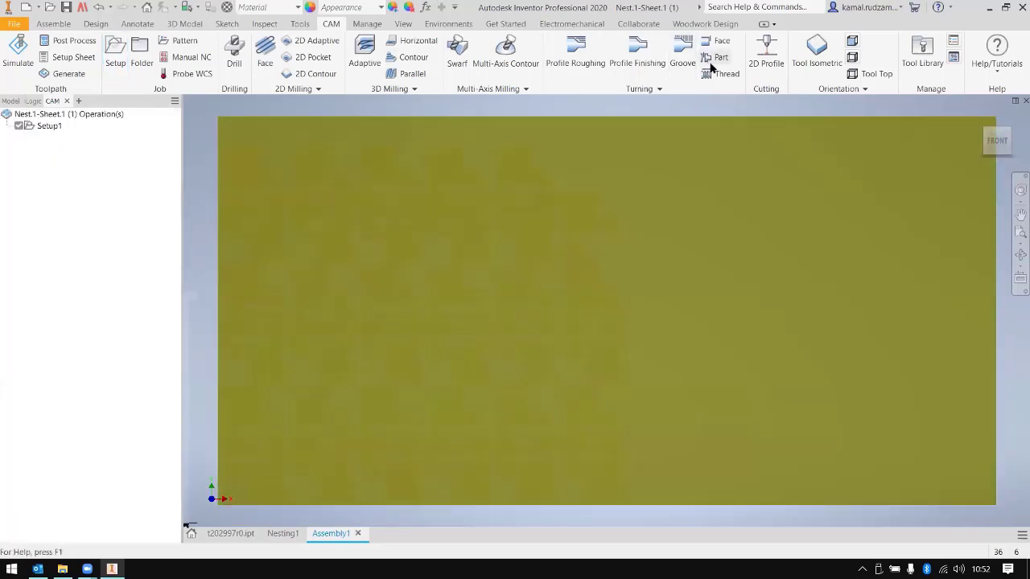
Step: Start a 2D Profile operation and select the outer loop contour of the nested part nearest the sheet's origin corner
{"action": "left_click", "coordinate": [756, 58]}
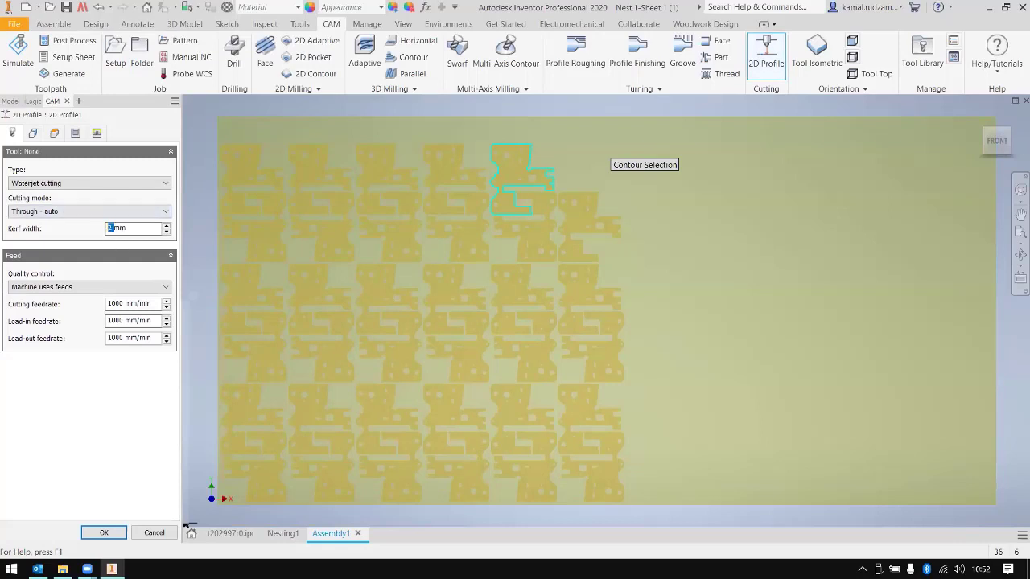
{"action": "left_click", "coordinate": [34, 133]}
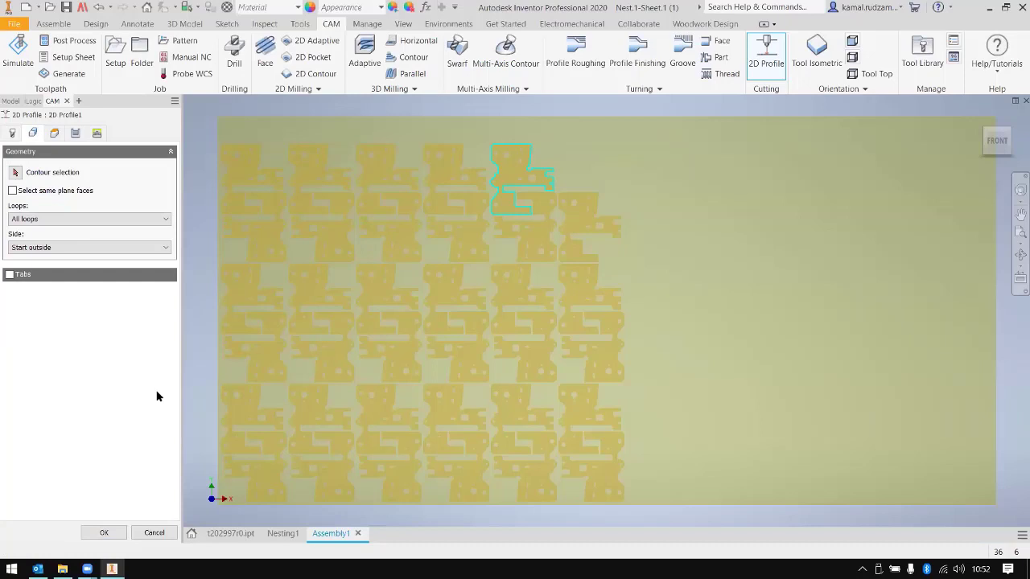
{"action": "left_click", "coordinate": [274, 468]}
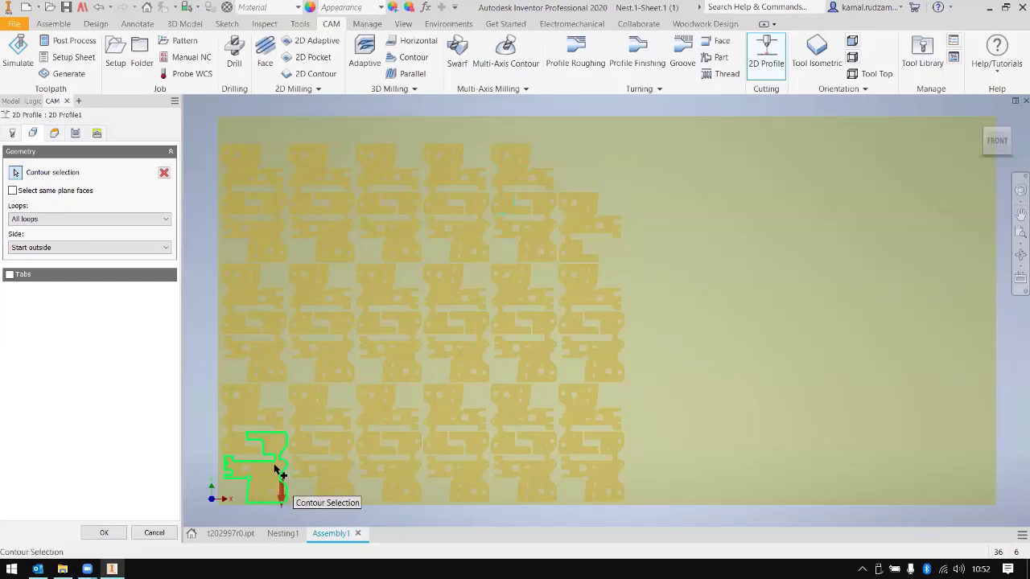
{"action": "left_click", "coordinate": [62, 219]}
{"action": "left_click", "coordinate": [39, 239]}
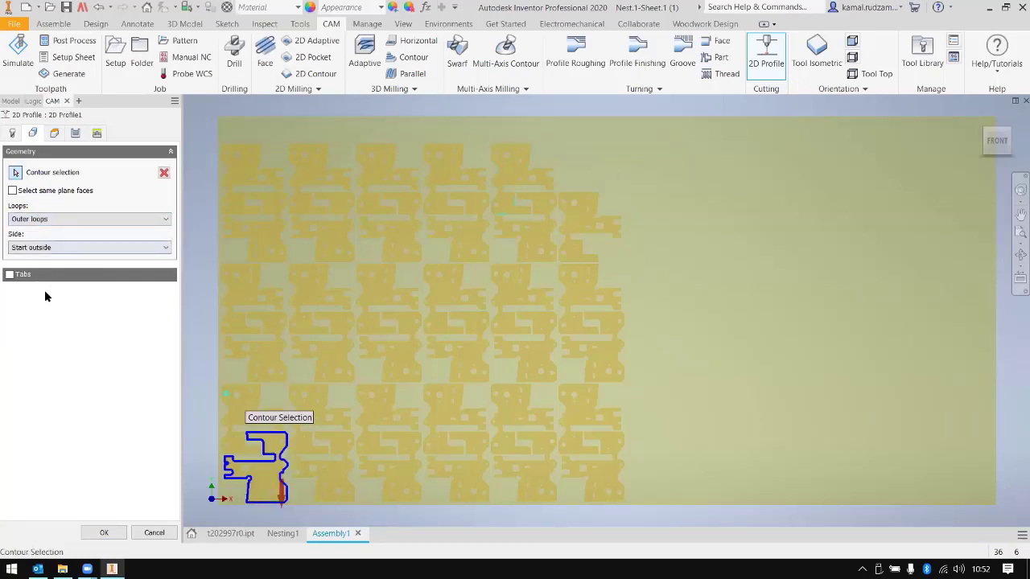
Step: Enable holding tabs on the profile, 1.5 mm wide and positioned by distance every 150 mm
{"action": "left_click", "coordinate": [9, 275]}
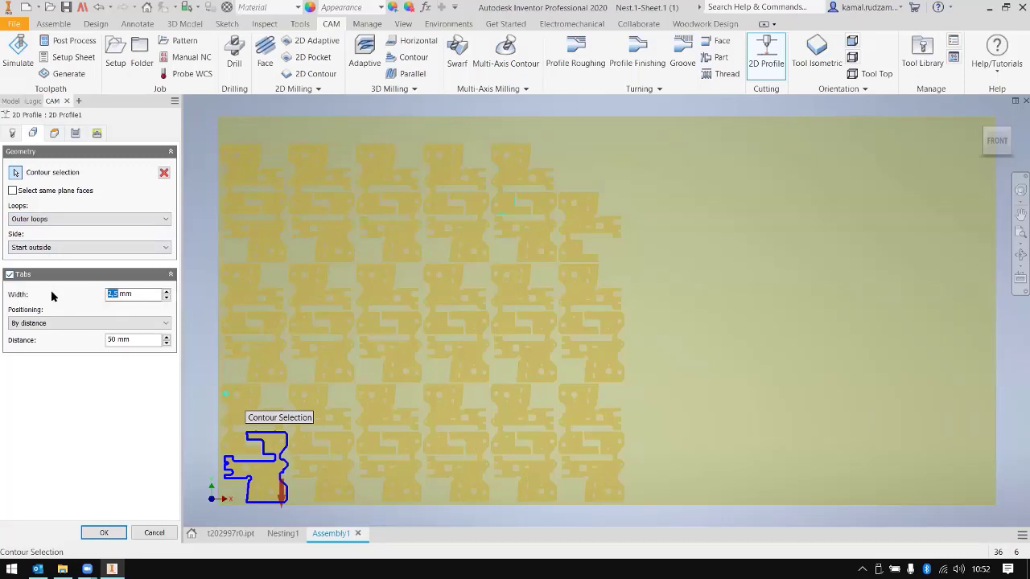
{"action": "type", "text": "1.5"}
{"action": "left_click", "coordinate": [126, 339]}
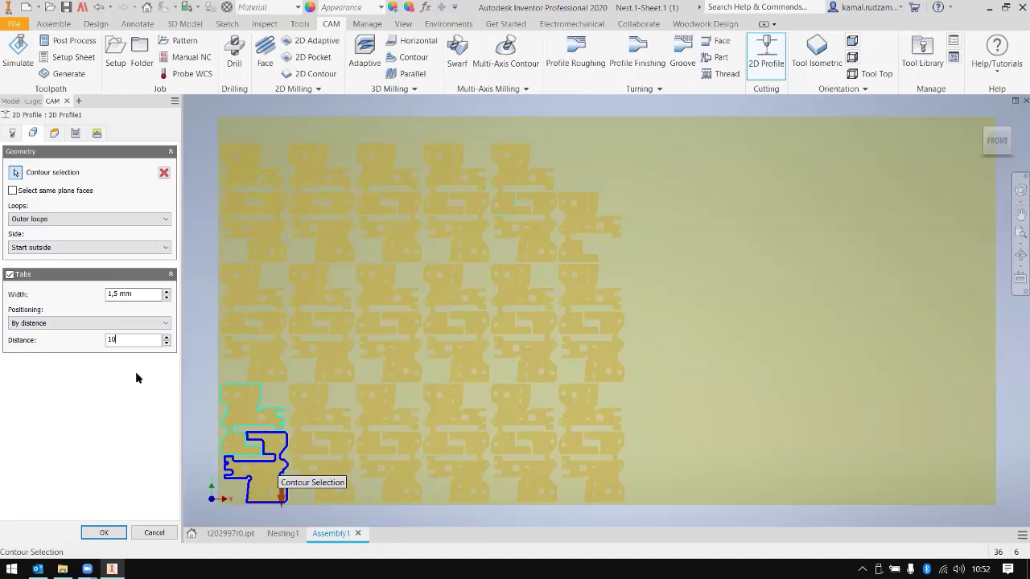
{"action": "middle_click_drag", "start_coordinate": [314, 397], "coordinate": [347, 313]}
{"action": "scroll", "coordinate": [356, 363], "scroll_direction": "down", "scroll_amount": 5}
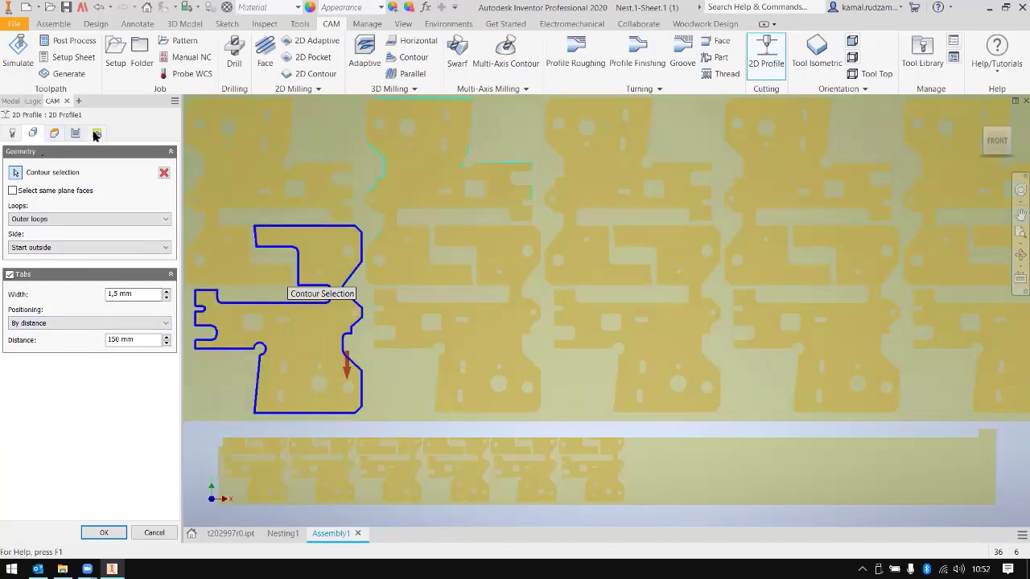
Step: Turn on Keep nozzle down for the profile's linking moves and generate the toolpath
{"action": "left_click", "coordinate": [95, 133]}
{"action": "left_click", "coordinate": [12, 173]}
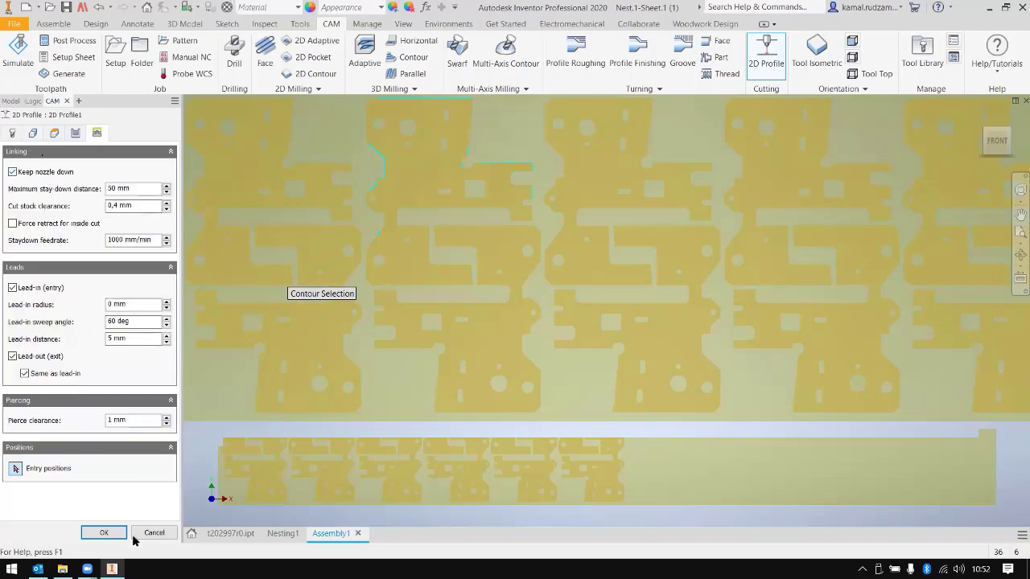
{"action": "left_click", "coordinate": [106, 532]}
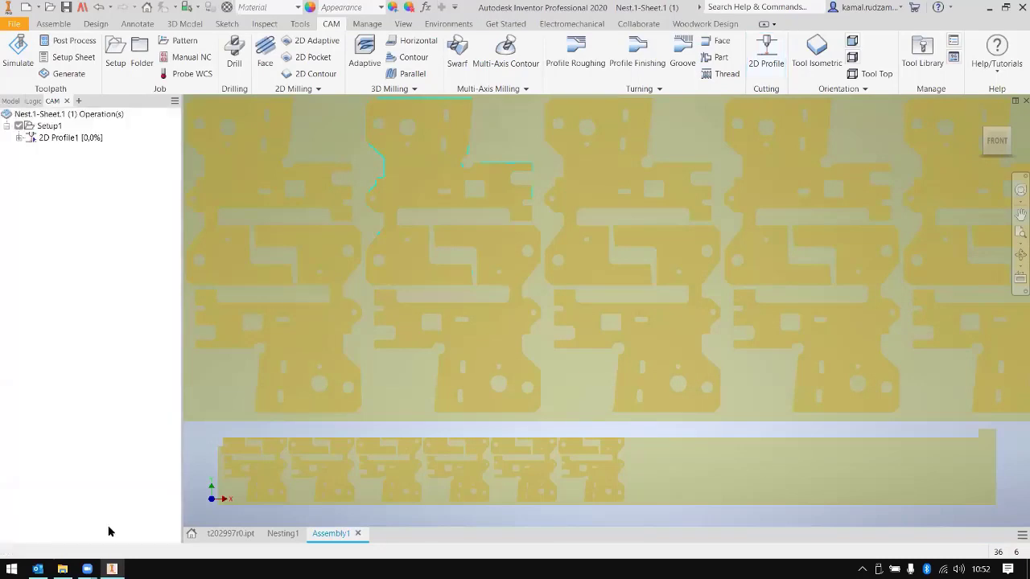
Step: Reopen the 2D Profile geometry, try Select same plane faces and add the part adjoining the corner part to the contour selection
{"action": "left_click", "coordinate": [58, 138]}
{"action": "scroll", "coordinate": [286, 311], "scroll_direction": "down", "scroll_amount": 3}
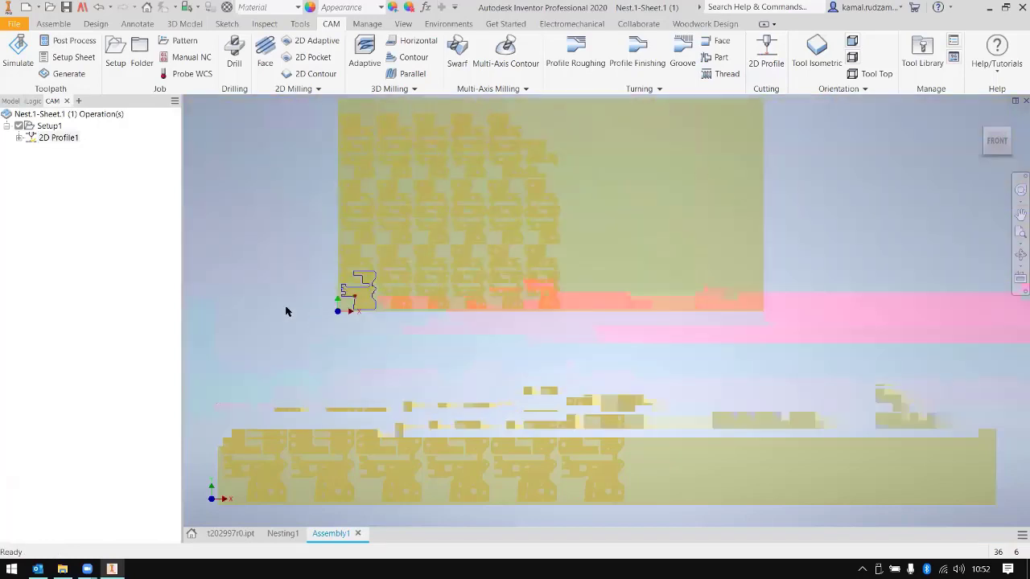
{"action": "scroll", "coordinate": [233, 301], "scroll_direction": "up", "scroll_amount": 5}
{"action": "double_click", "coordinate": [70, 140]}
{"action": "left_click", "coordinate": [31, 134]}
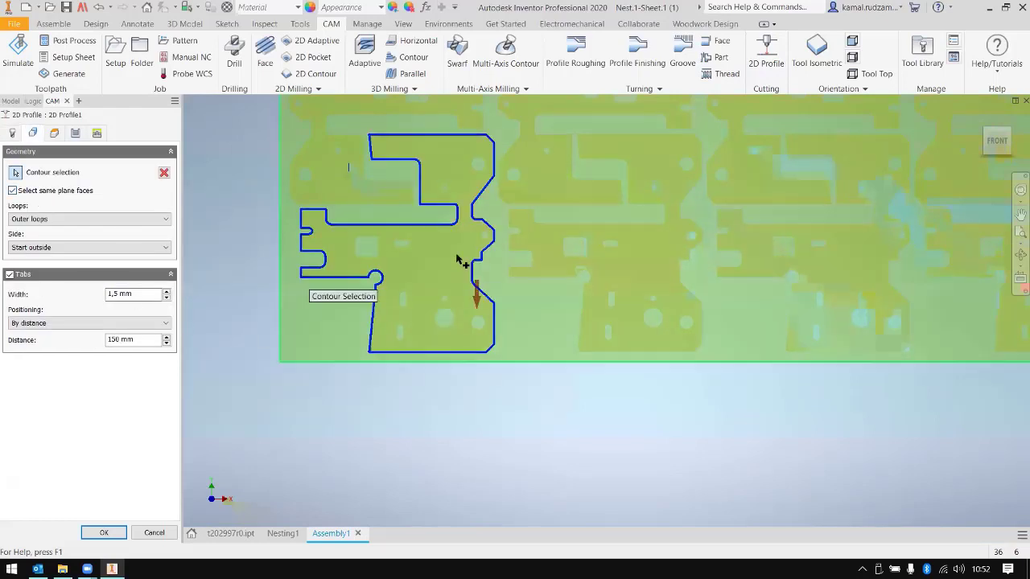
{"action": "left_click", "coordinate": [386, 206]}
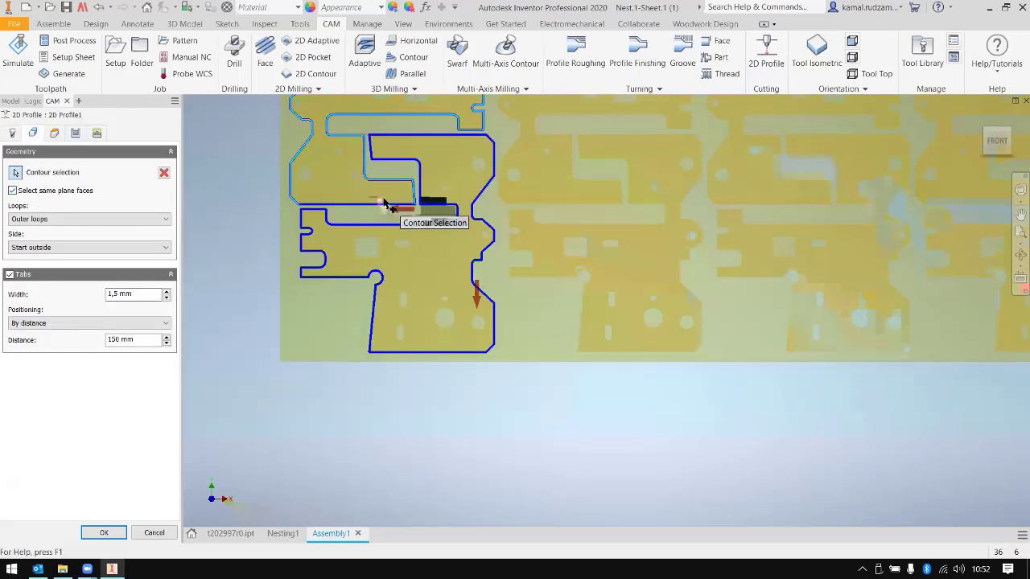
{"action": "left_click", "coordinate": [28, 193]}
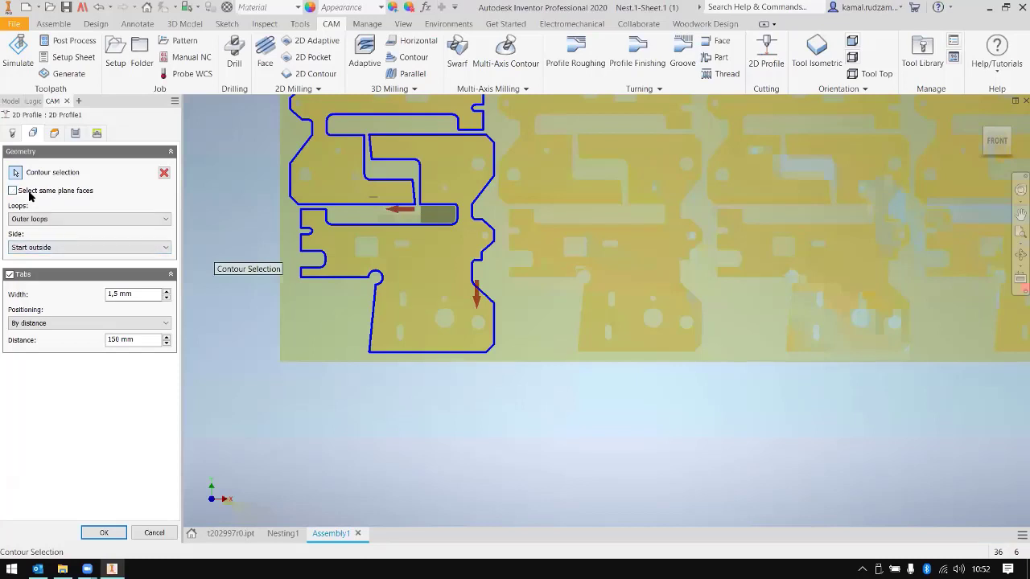
Step: Reselect only the corner part's contour with Select same plane faces enabled and regenerate the 2D Profile toolpath
{"action": "scroll", "coordinate": [735, 202], "scroll_direction": "down", "scroll_amount": 5}
{"action": "middle_click_drag", "start_coordinate": [747, 265], "coordinate": [207, 267], "text": "shift"}
{"action": "middle_click_drag", "start_coordinate": [61, 249], "coordinate": [10, 279], "text": "shift"}
{"action": "middle_click_drag", "start_coordinate": [174, 169], "coordinate": [157, 220], "text": "shift"}
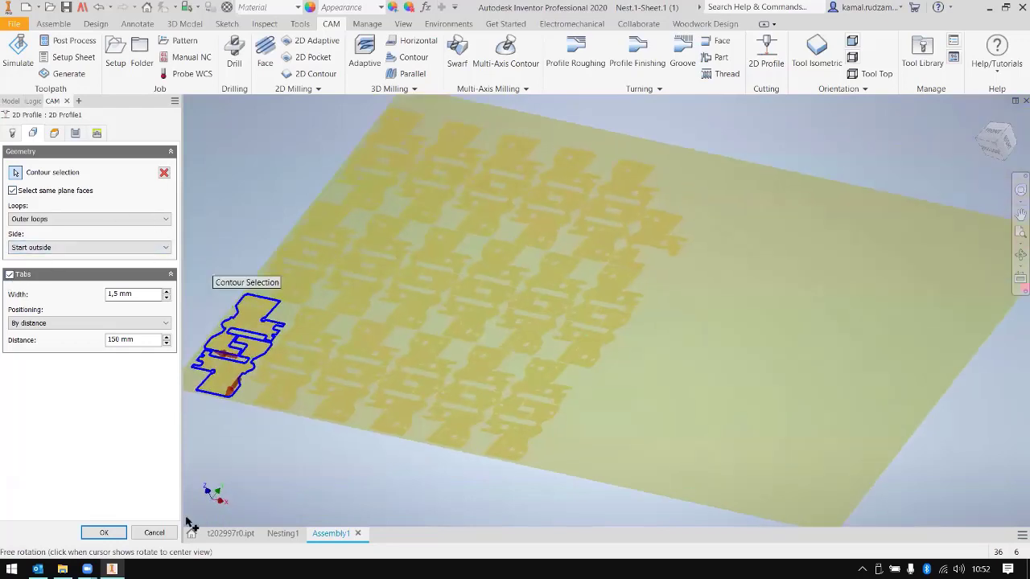
{"action": "left_click", "coordinate": [236, 333]}
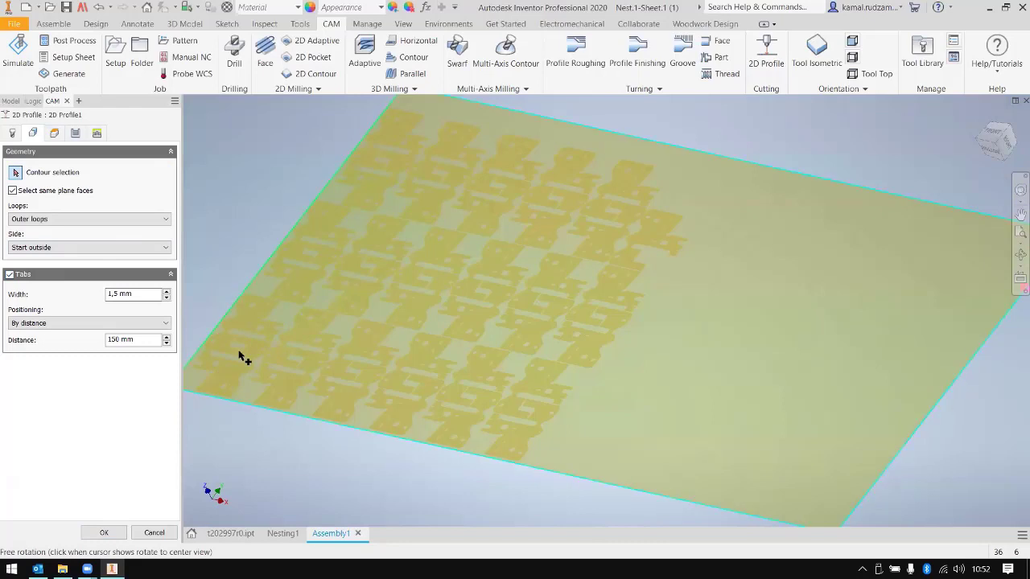
{"action": "left_click", "coordinate": [249, 344]}
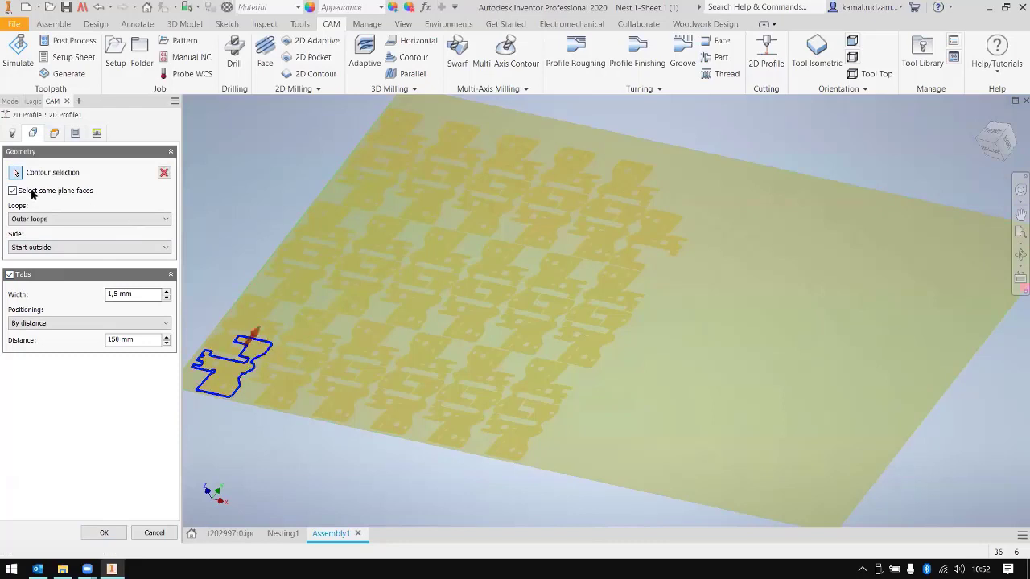
{"action": "left_click", "coordinate": [12, 192]}
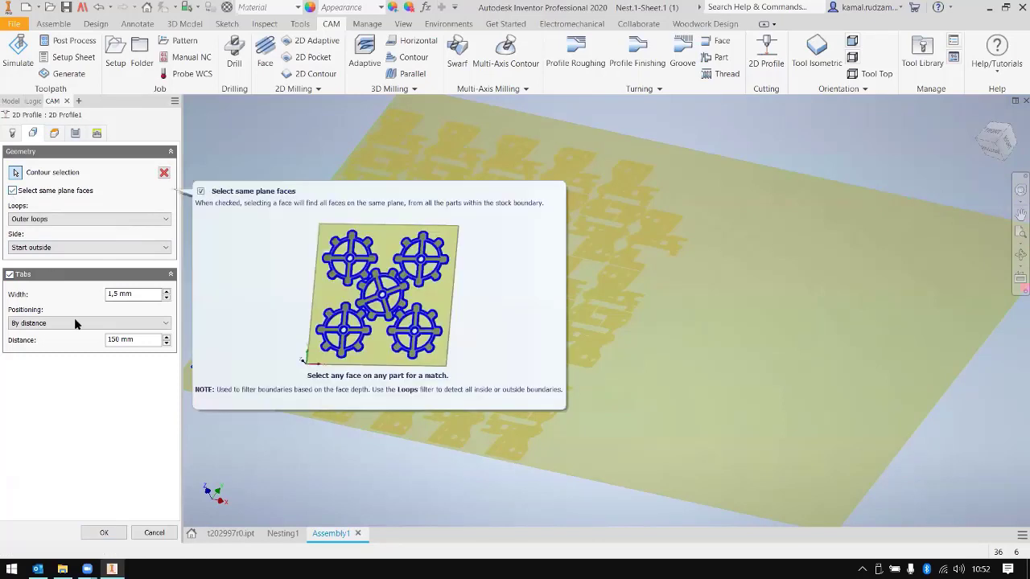
{"action": "left_click", "coordinate": [104, 532]}
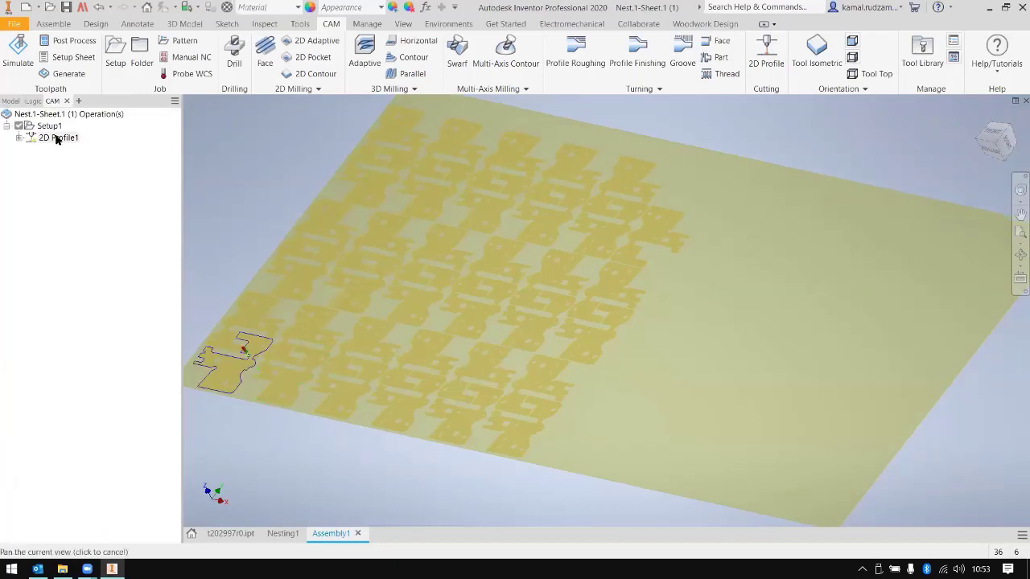
Step: Delete the 2D Profile operation from the setup
{"action": "right_click", "coordinate": [58, 139]}
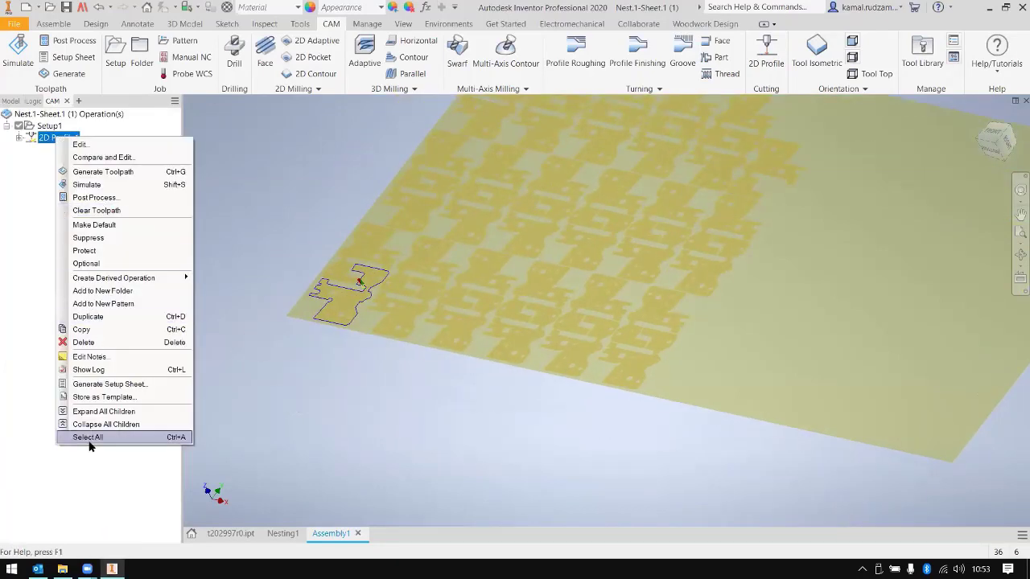
{"action": "left_click", "coordinate": [83, 342]}
{"action": "left_click", "coordinate": [547, 334]}
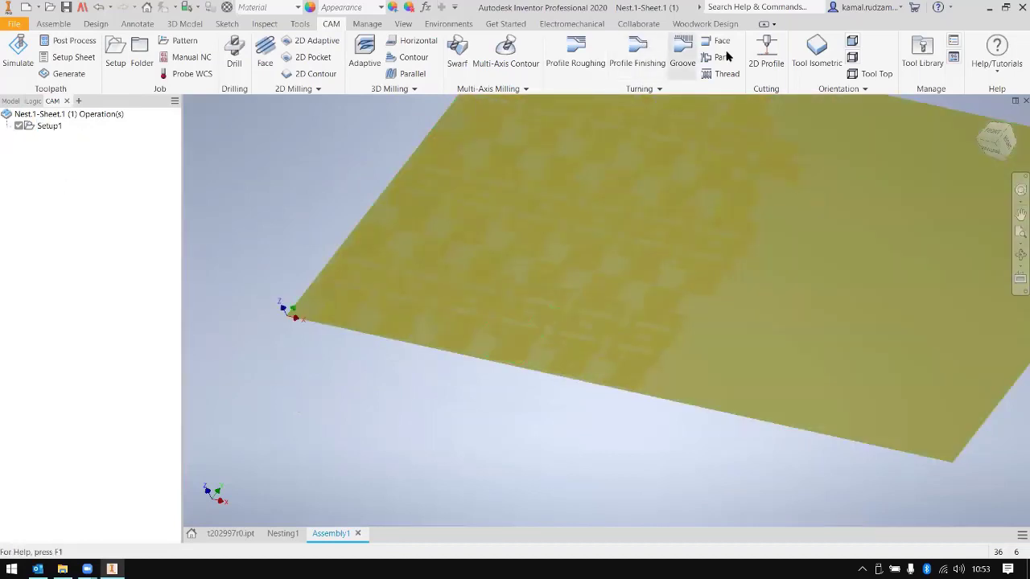
Step: Start a new waterjet 2D Profile, pick the corner part's contour with all loops and enable Select same plane faces
{"action": "left_click", "coordinate": [765, 57]}
{"action": "left_click", "coordinate": [46, 188]}
{"action": "left_click", "coordinate": [45, 191]}
{"action": "double_click", "coordinate": [111, 228]}
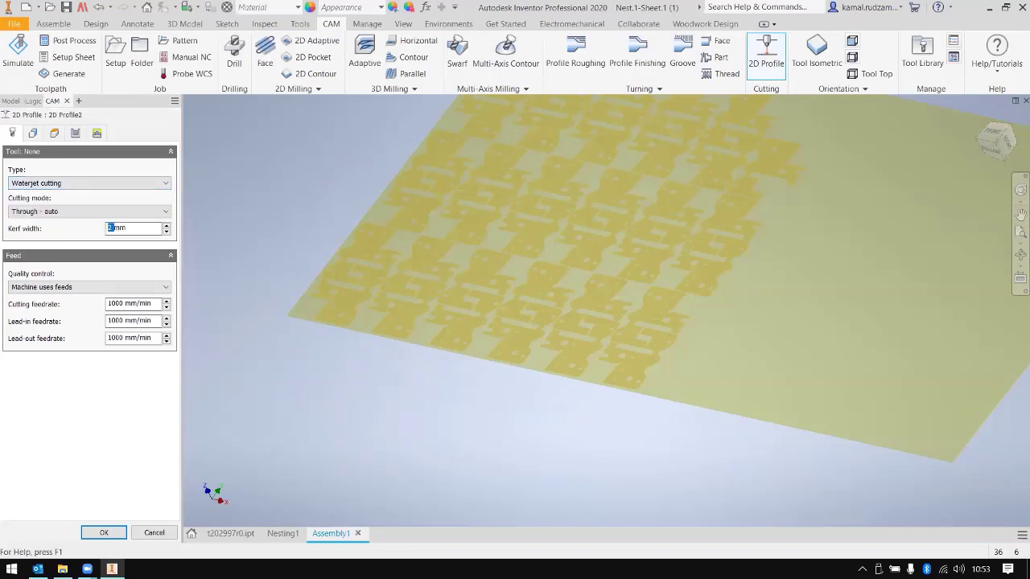
{"action": "left_click", "coordinate": [110, 284]}
{"action": "left_click", "coordinate": [32, 133]}
{"action": "left_click", "coordinate": [15, 174]}
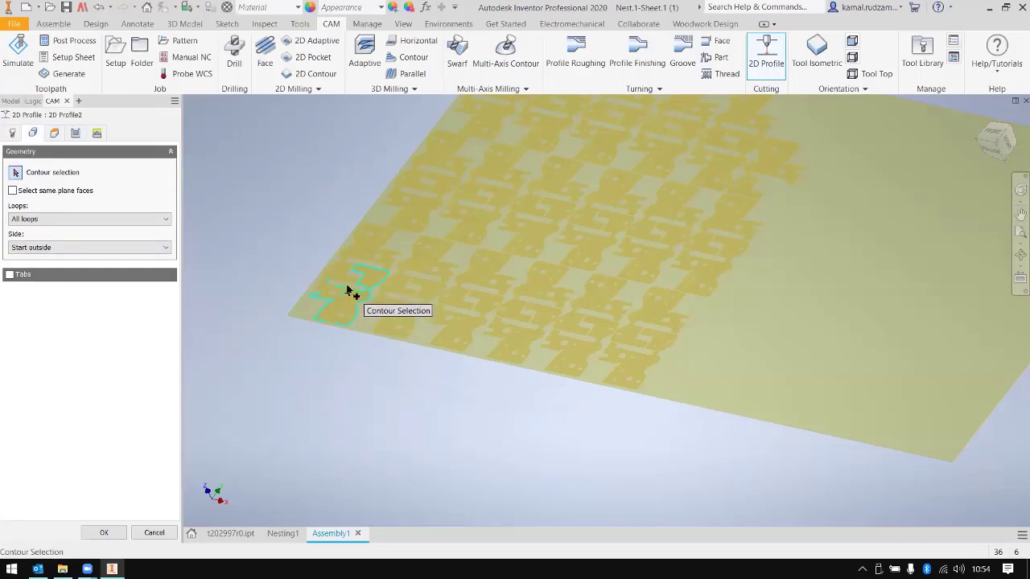
{"action": "left_click", "coordinate": [348, 291]}
{"action": "left_click", "coordinate": [40, 196]}
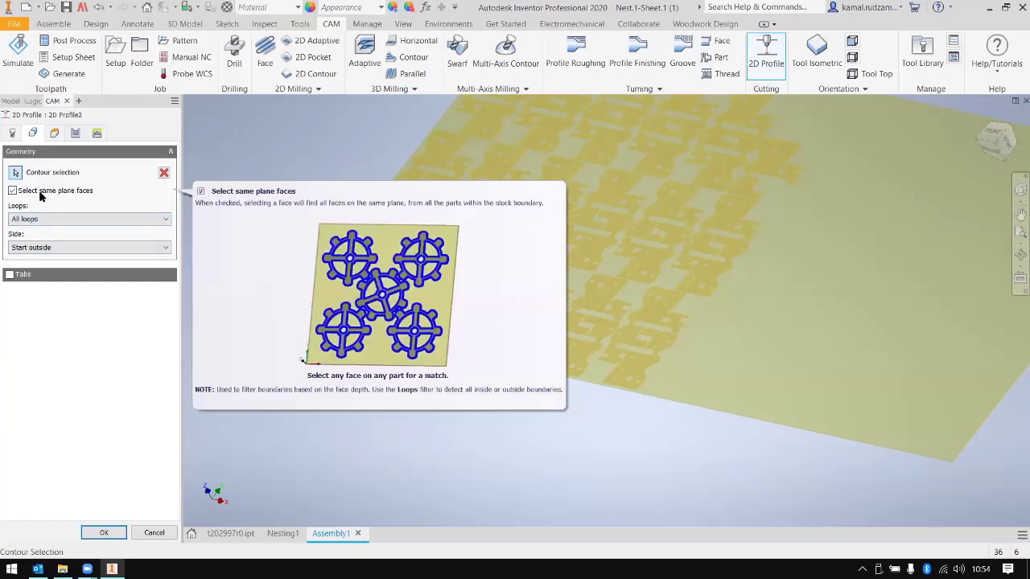
Step: Add the contours of the neighbouring nested parts along the sheet's edge to the profile's contour selection
{"action": "key", "text": "F4"}
{"action": "left_click_drag", "start_coordinate": [786, 122], "coordinate": [635, 165]}
{"action": "left_click", "coordinate": [639, 162]}
{"action": "middle_click_drag", "start_coordinate": [684, 172], "coordinate": [474, 373]}
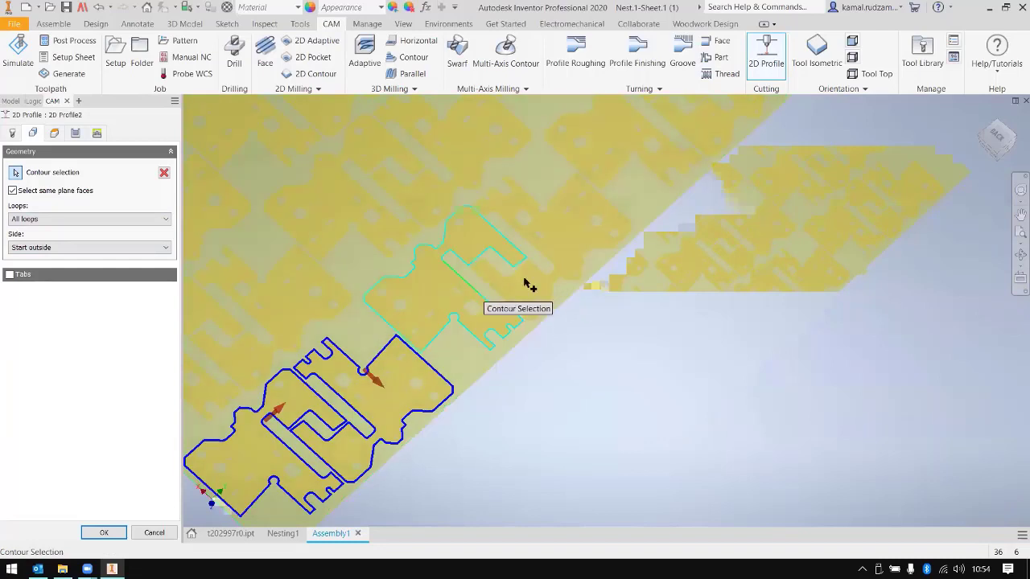
{"action": "left_click", "coordinate": [597, 182]}
{"action": "left_click", "coordinate": [613, 185]}
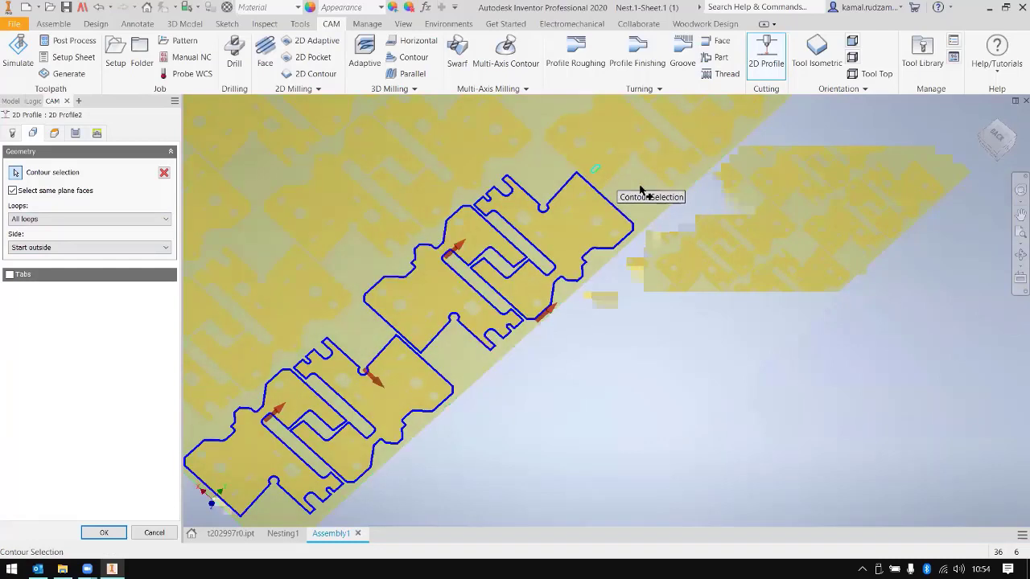
{"action": "mouse_move", "coordinate": [636, 230]}
{"action": "middle_mouse_down"}
{"action": "mouse_move", "coordinate": [606, 246]}
{"action": "mouse_move", "coordinate": [593, 275]}
{"action": "mouse_move", "coordinate": [466, 291]}
{"action": "middle_mouse_up"}
{"action": "left_click", "coordinate": [626, 240]}
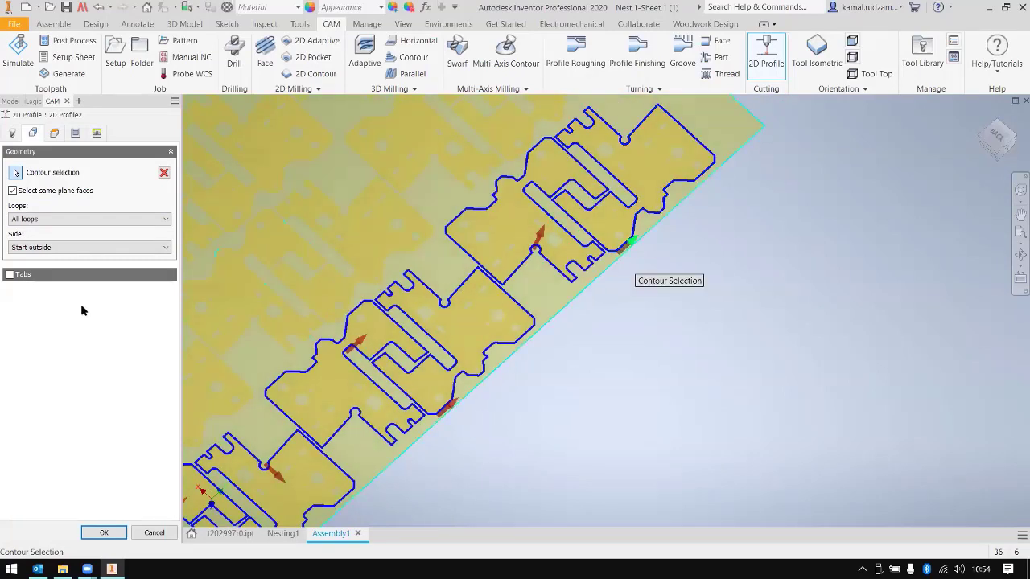
{"action": "middle_click_drag", "start_coordinate": [468, 301], "coordinate": [532, 196]}
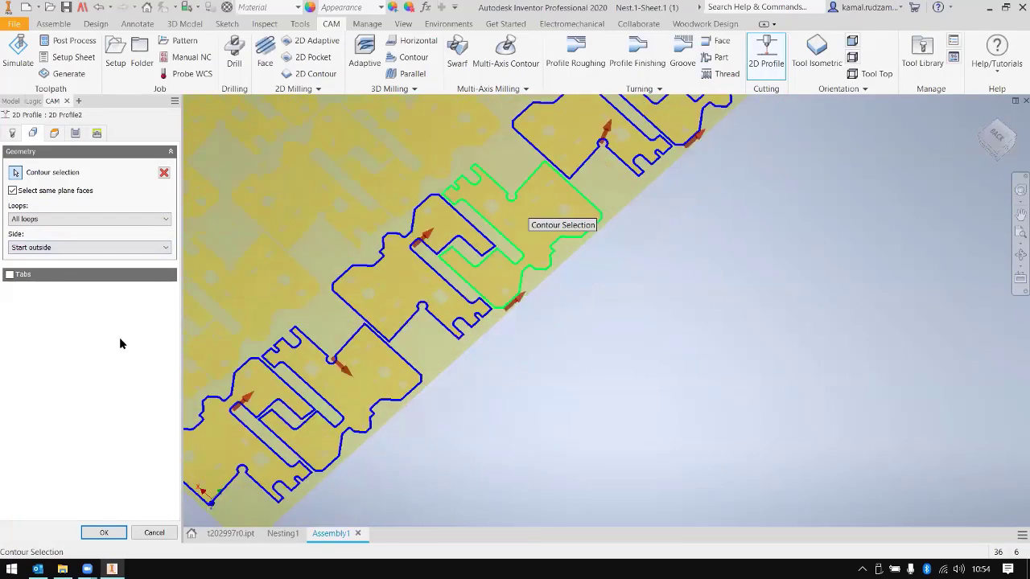
Step: Enable tabs on the profile positioned by distance at 150 mm, turn on Keep nozzle down and generate the toolpath
{"action": "middle_click_drag", "start_coordinate": [338, 330], "coordinate": [441, 209]}
{"action": "left_click", "coordinate": [9, 275]}
{"action": "double_click", "coordinate": [115, 339]}
{"action": "type", "text": "1500"}
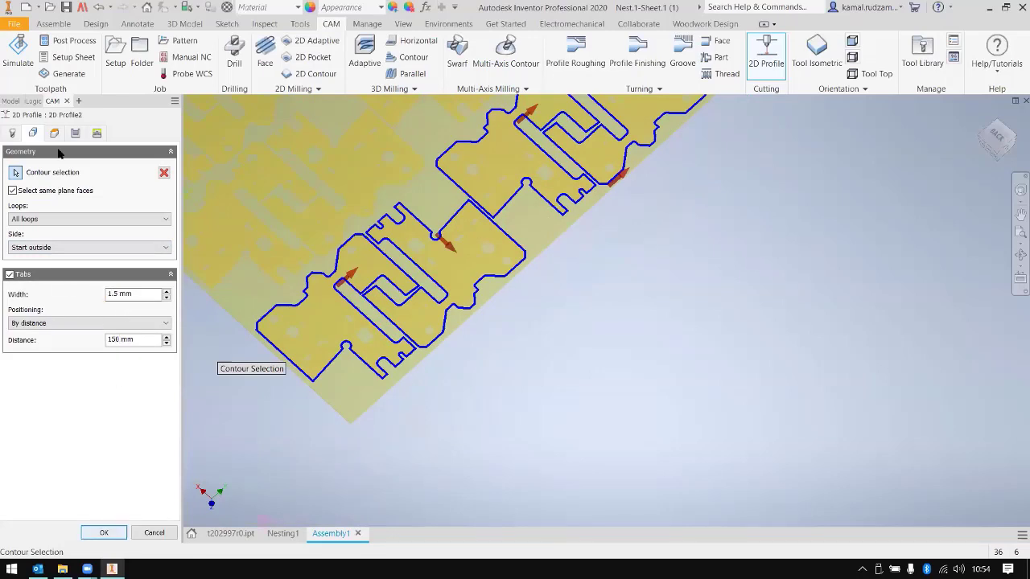
{"action": "left_click", "coordinate": [97, 132]}
{"action": "left_click", "coordinate": [13, 172]}
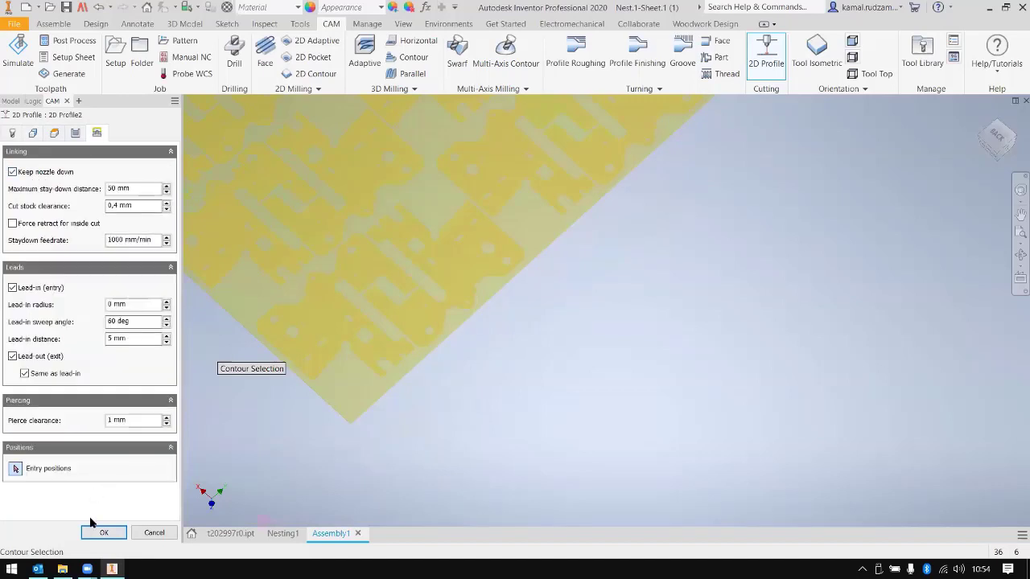
{"action": "left_click", "coordinate": [101, 533]}
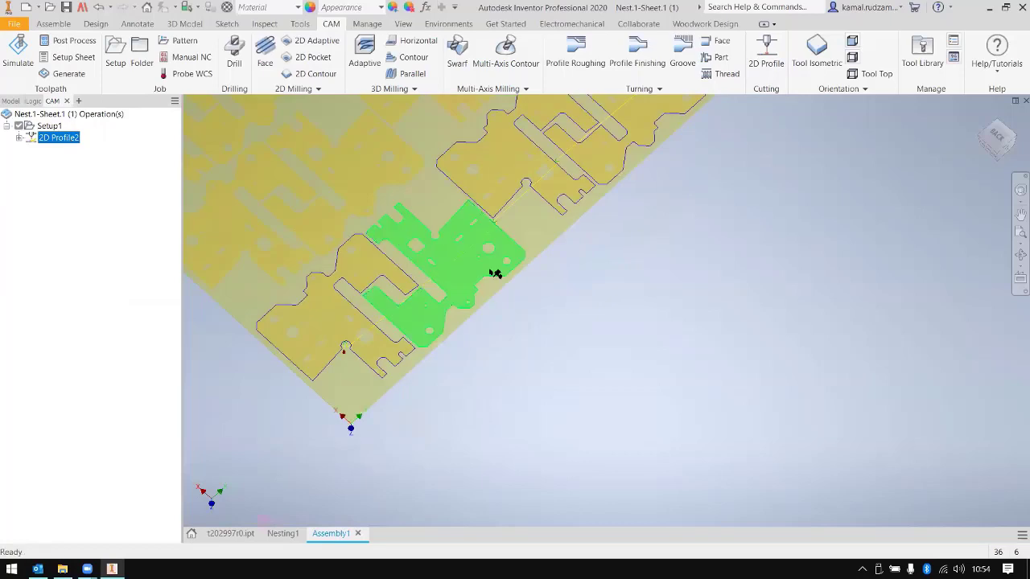
Step: Examine the generated toolpath around the nested parts' contours along the sheet's edge for the holding tabs
{"action": "middle_click_drag", "start_coordinate": [475, 258], "coordinate": [471, 184], "text": "shift"}
{"action": "scroll", "coordinate": [565, 239], "scroll_direction": "down", "scroll_amount": 8}
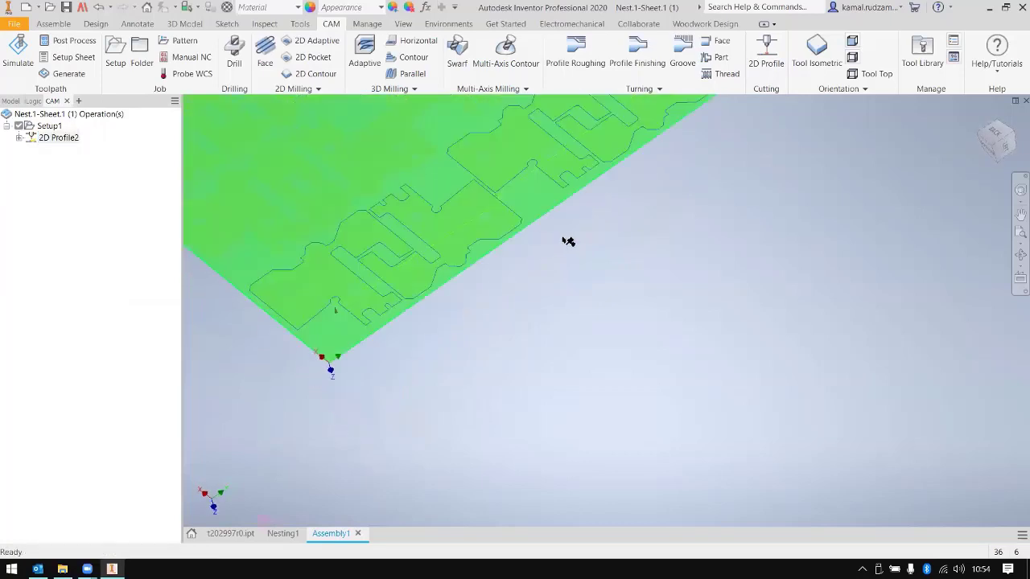
{"action": "scroll", "coordinate": [575, 250], "scroll_direction": "down", "scroll_amount": 6}
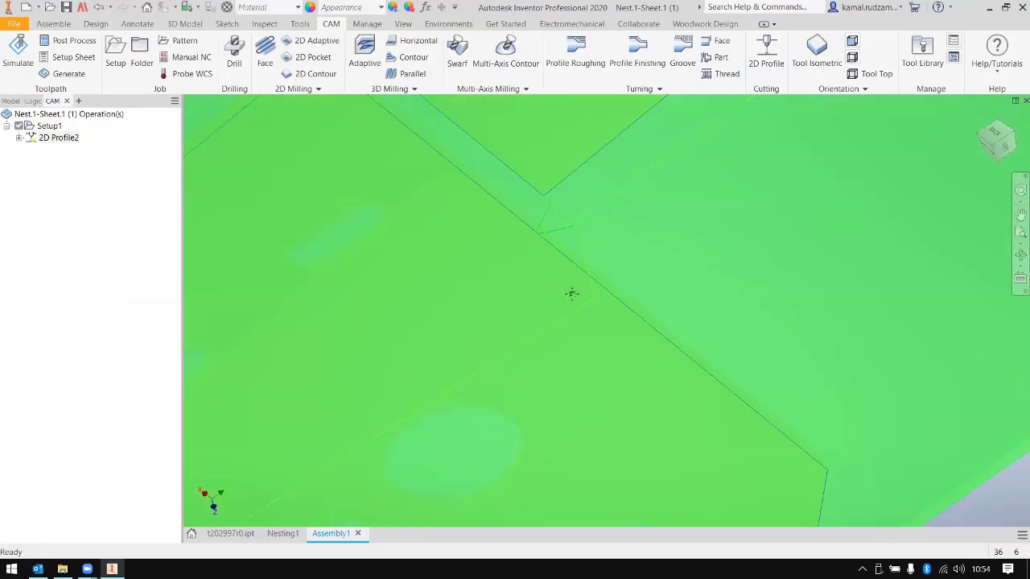
{"action": "scroll", "coordinate": [570, 233], "scroll_direction": "up", "scroll_amount": 12}
{"action": "scroll", "coordinate": [648, 232], "scroll_direction": "down", "scroll_amount": 8}
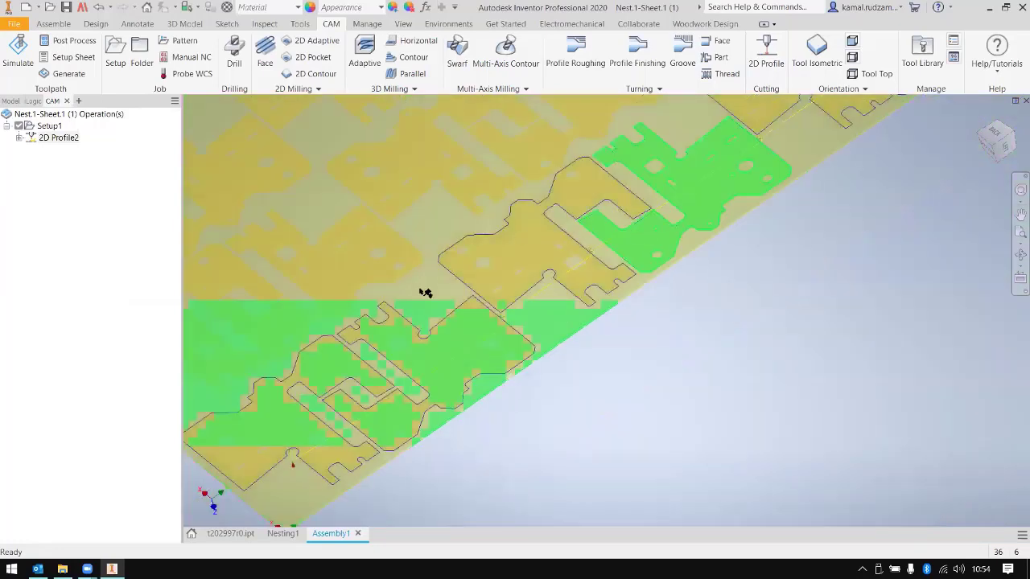
{"action": "scroll", "coordinate": [691, 229], "scroll_direction": "down", "scroll_amount": 6}
{"action": "scroll", "coordinate": [612, 322], "scroll_direction": "up", "scroll_amount": 8}
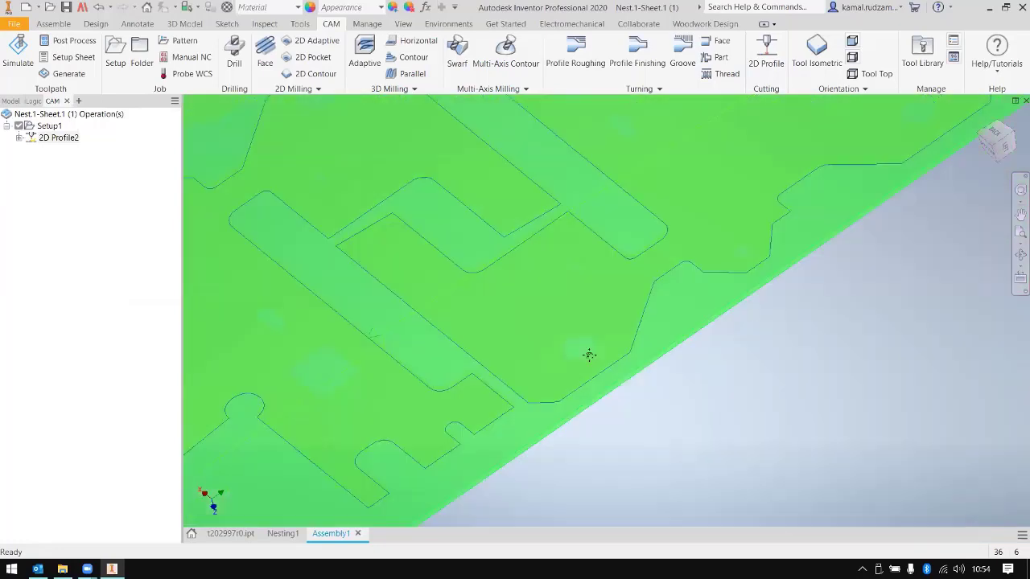
{"action": "scroll", "coordinate": [836, 207], "scroll_direction": "up", "scroll_amount": 10}
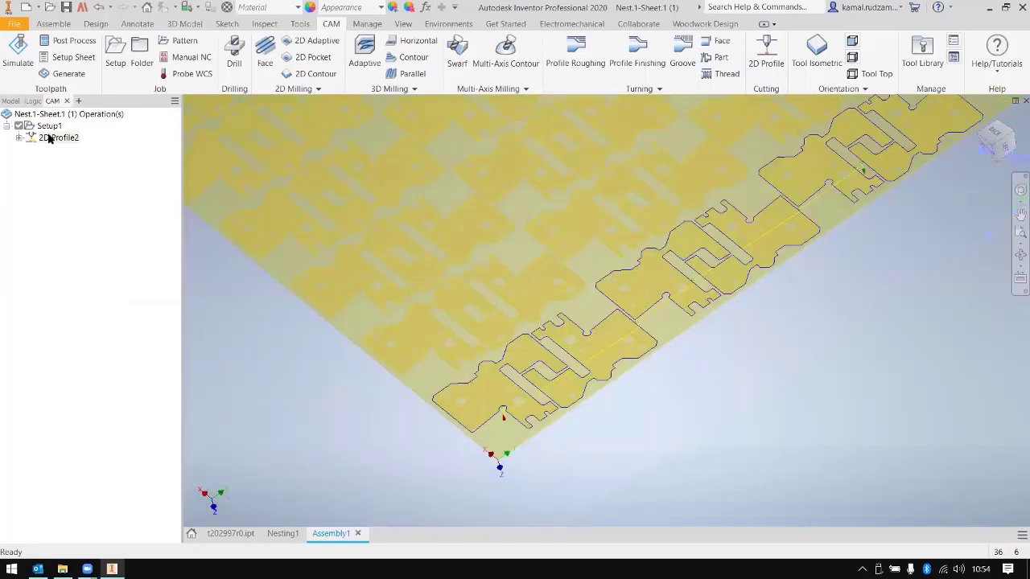
Step: Set the 2D Profile's tab distance to 50 mm and regenerate the toolpath
{"action": "double_click", "coordinate": [47, 138]}
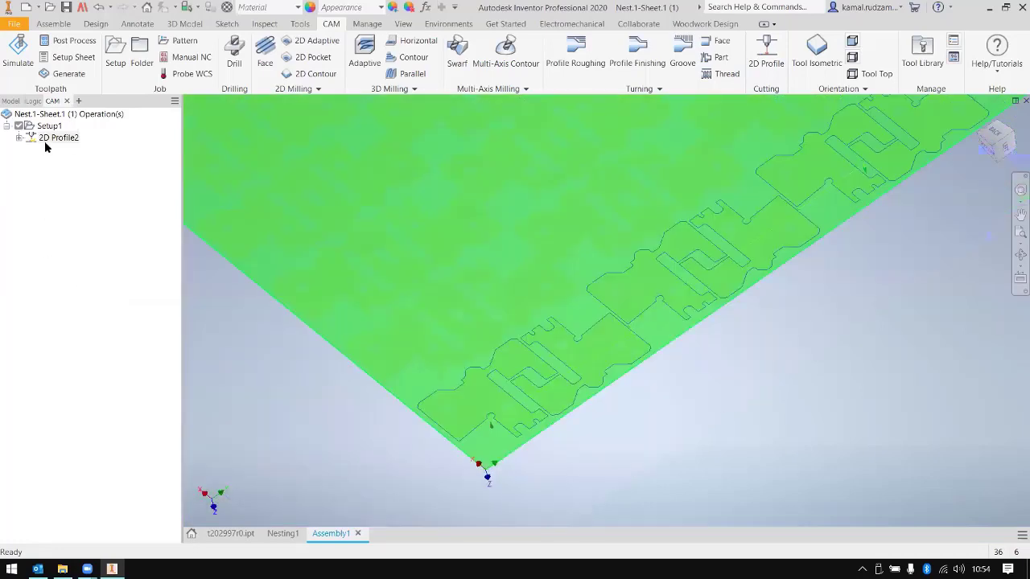
{"action": "left_click", "coordinate": [32, 132]}
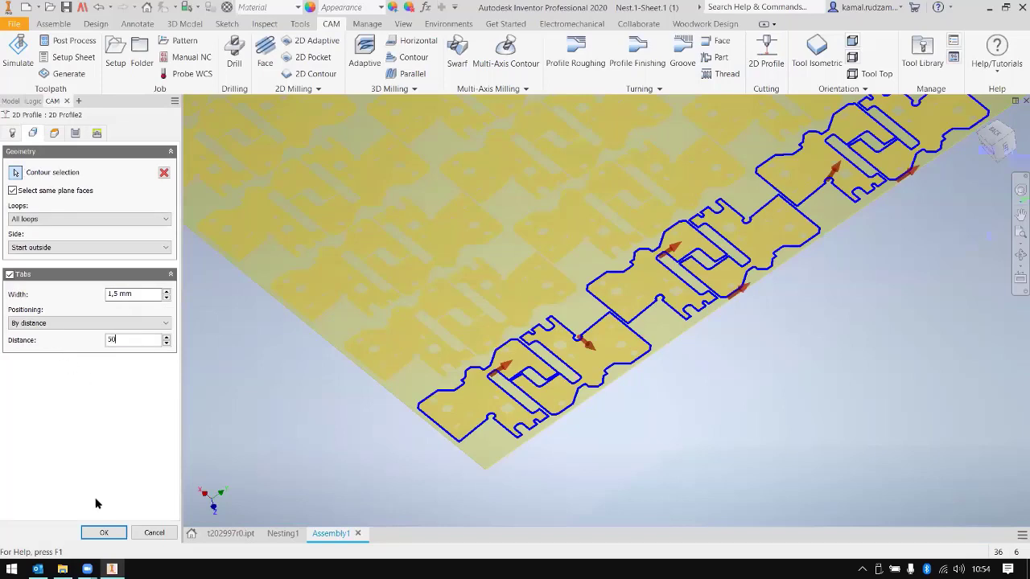
{"action": "left_click", "coordinate": [99, 532]}
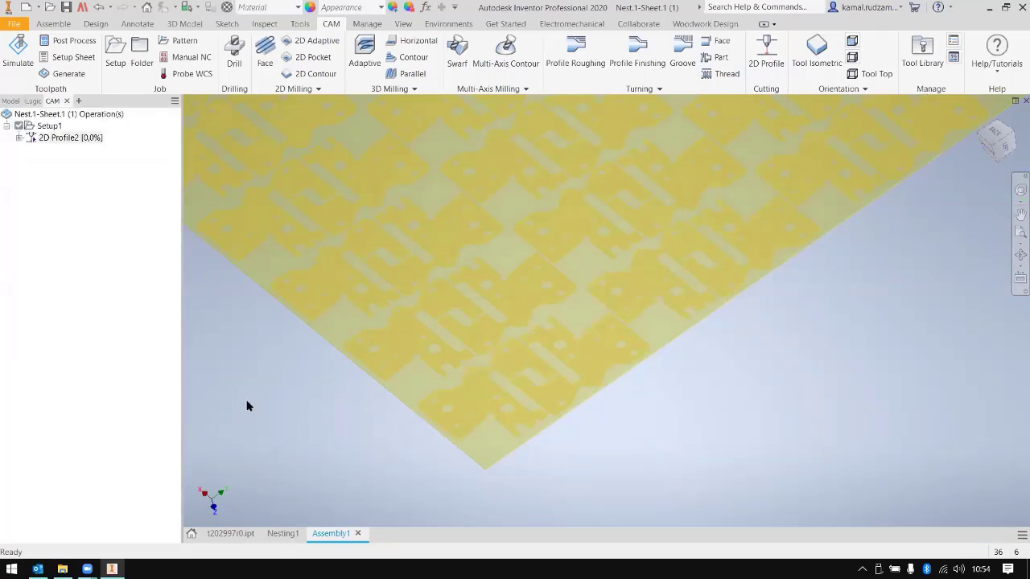
Step: Inspect the tab positions on the corner part's contour and the neighbouring parts in the regenerated toolpath
{"action": "scroll", "coordinate": [483, 431], "scroll_direction": "down", "scroll_amount": 5}
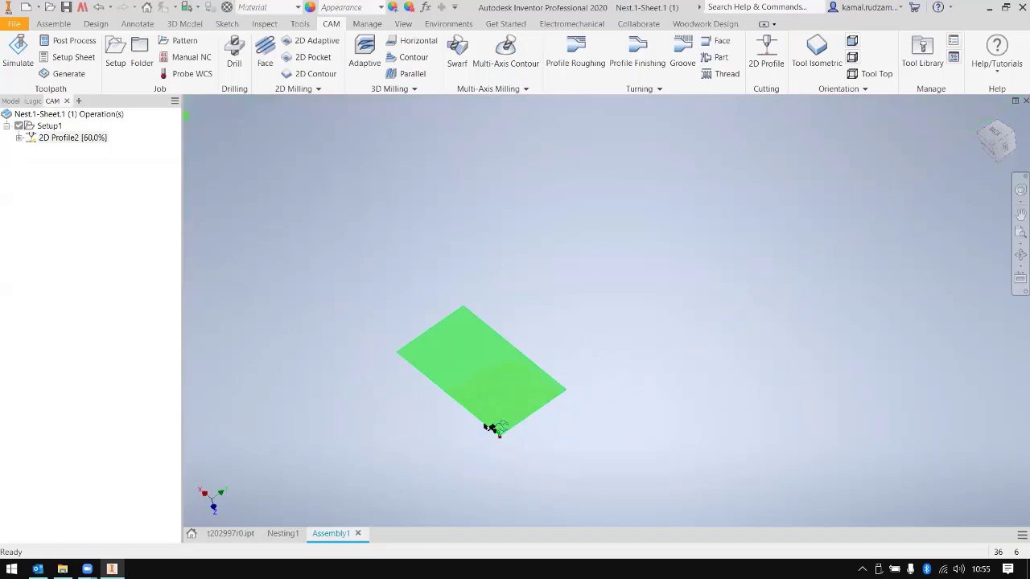
{"action": "scroll", "coordinate": [655, 349], "scroll_direction": "up", "scroll_amount": 10}
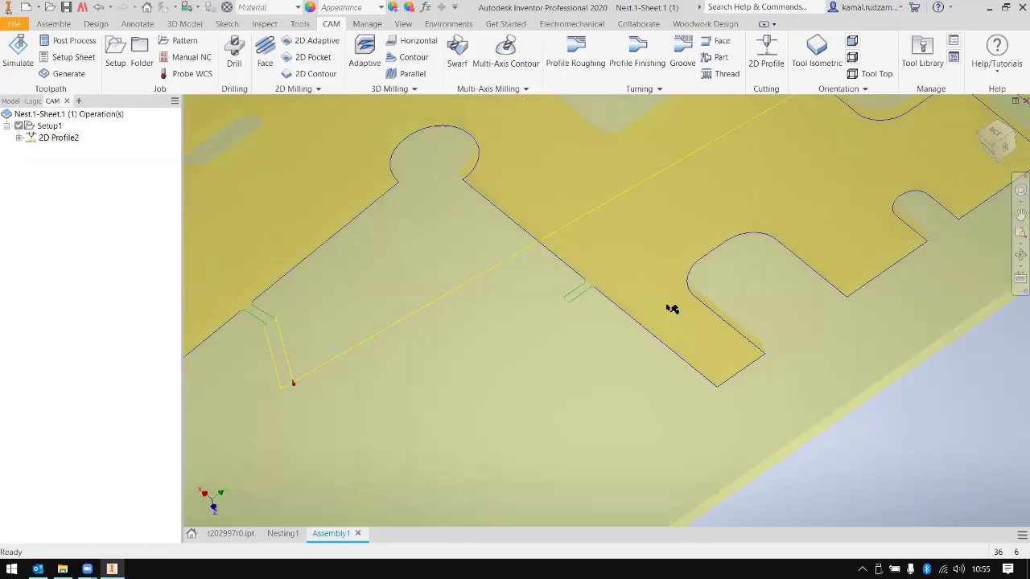
{"action": "middle_click_drag", "start_coordinate": [673, 309], "coordinate": [333, 362], "text": "shift"}
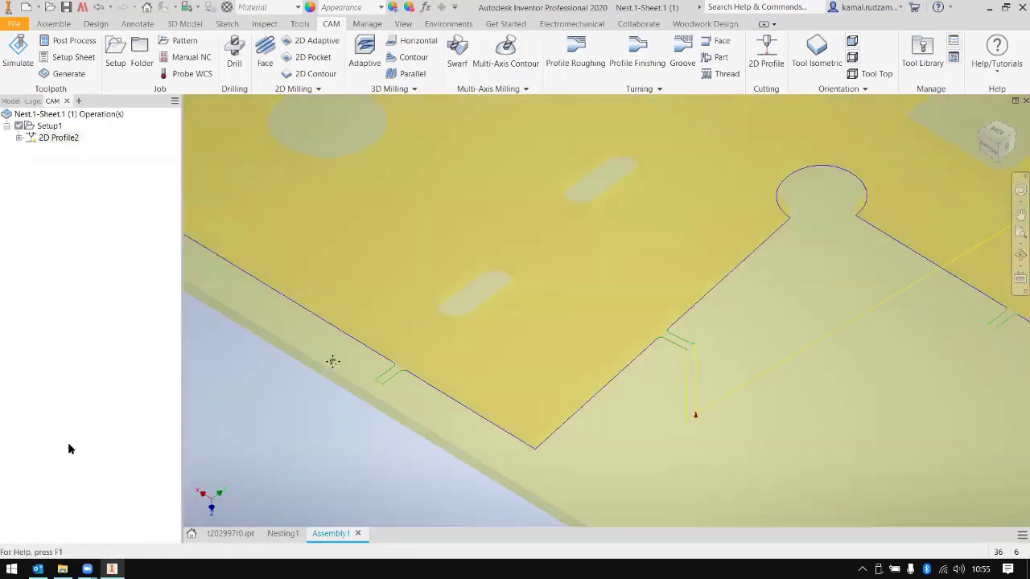
{"action": "scroll", "coordinate": [386, 346], "scroll_direction": "down", "scroll_amount": 3}
{"action": "scroll", "coordinate": [384, 333], "scroll_direction": "up", "scroll_amount": 6}
{"action": "scroll", "coordinate": [386, 333], "scroll_direction": "down", "scroll_amount": 6}
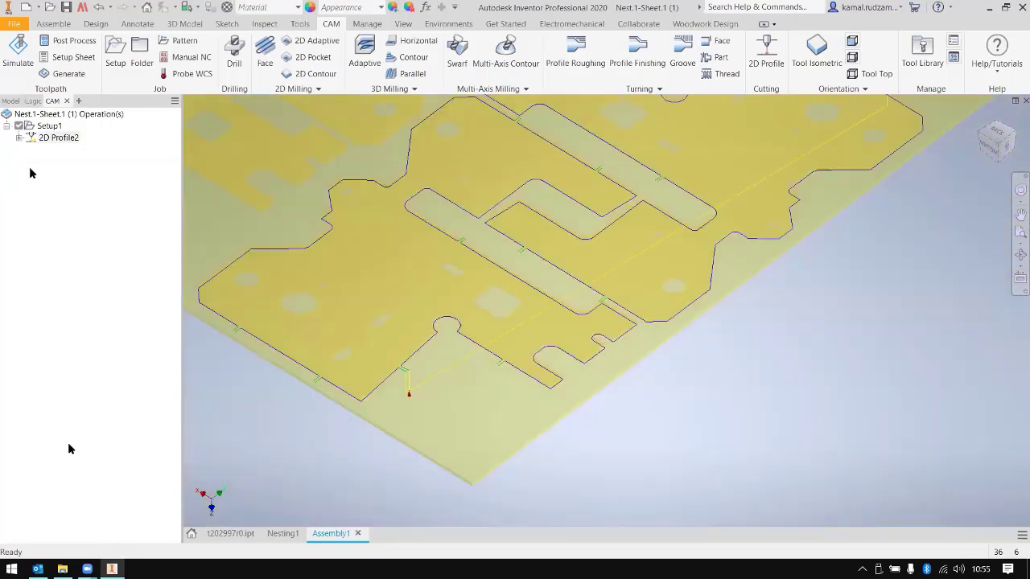
Step: Simulate the 2D Profile operation with Stock shown and speed up the playback to run through the cutting
{"action": "right_click", "coordinate": [53, 139]}
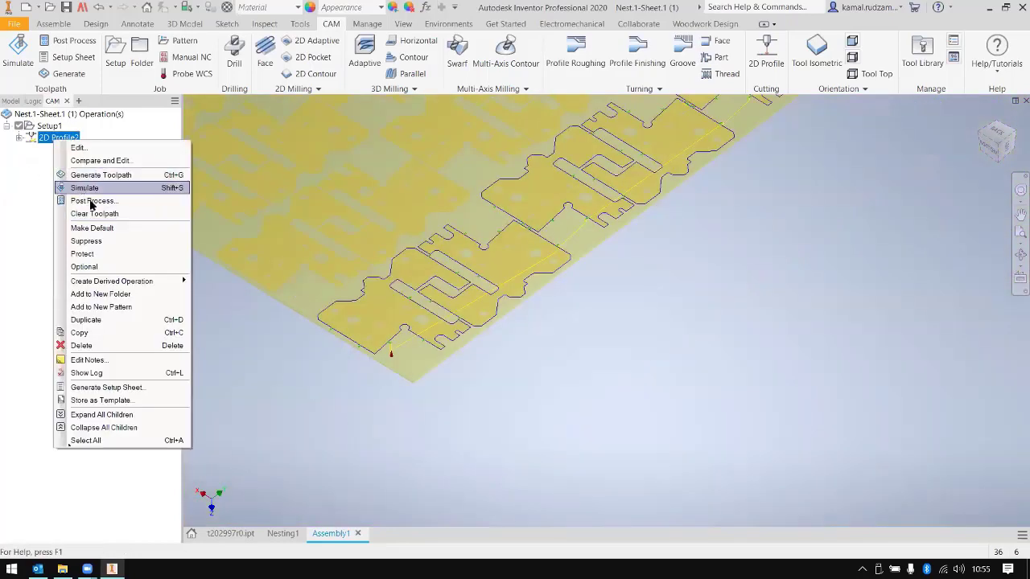
{"action": "left_click", "coordinate": [85, 188]}
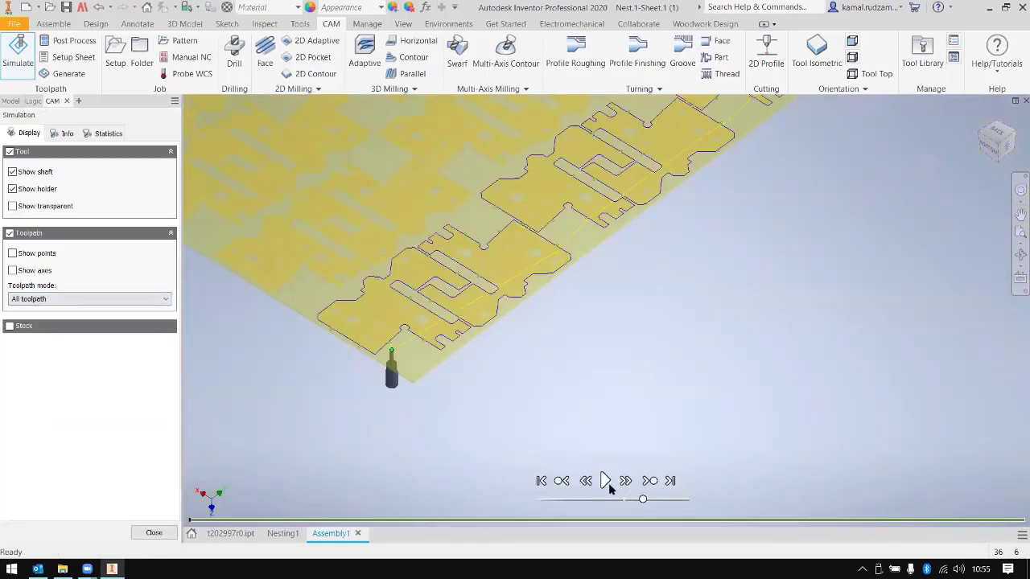
{"action": "middle_click_drag", "start_coordinate": [451, 136], "coordinate": [552, 256], "text": "shift"}
{"action": "scroll", "coordinate": [552, 256], "scroll_direction": "up", "scroll_amount": 6}
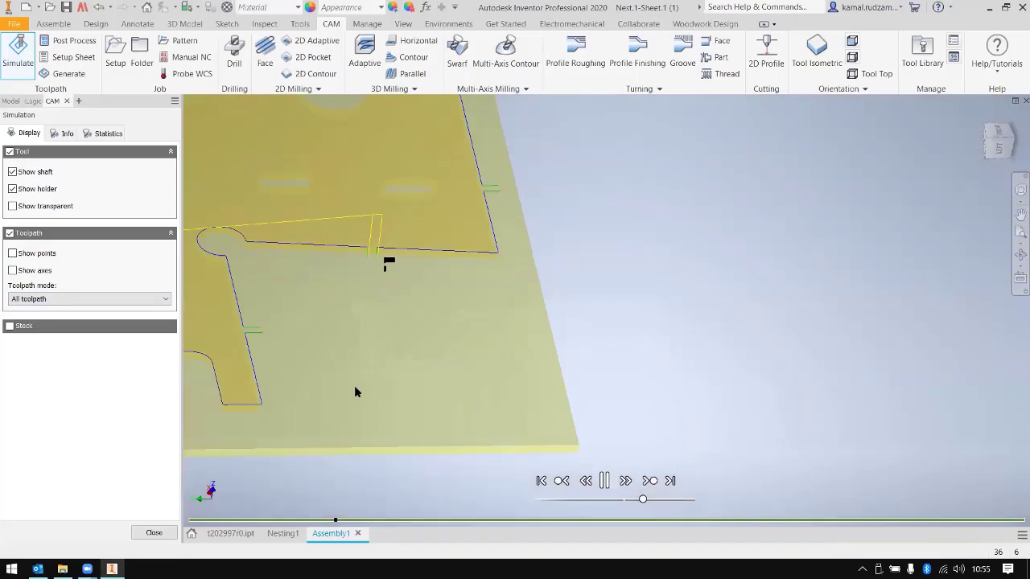
{"action": "scroll", "coordinate": [360, 332], "scroll_direction": "up", "scroll_amount": 3}
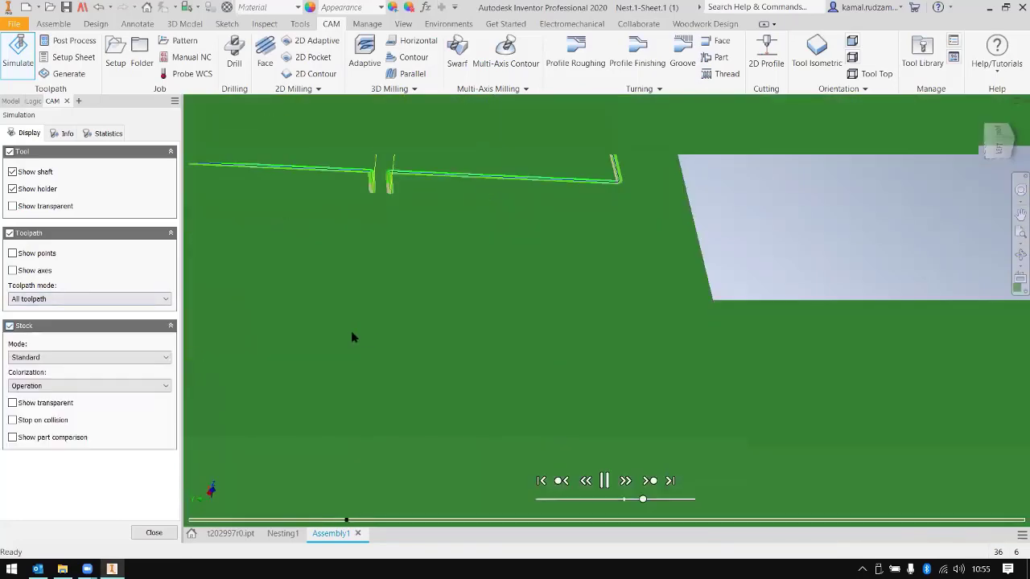
{"action": "scroll", "coordinate": [349, 330], "scroll_direction": "down", "scroll_amount": 6}
{"action": "middle_click_drag", "start_coordinate": [341, 330], "coordinate": [615, 330]}
{"action": "left_click", "coordinate": [677, 499]}
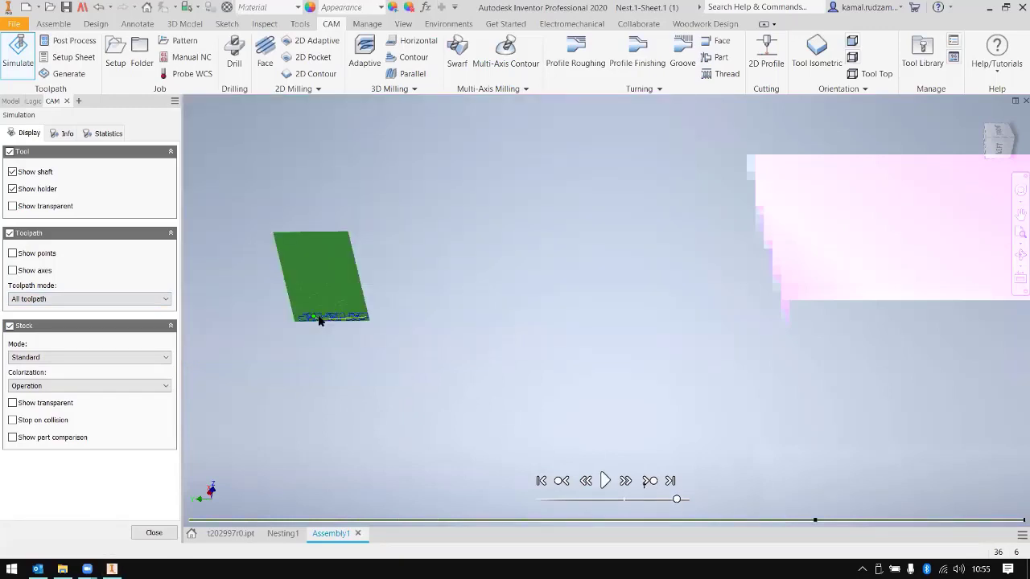
Step: Examine the holding tabs left between the cuts in the simulated stock, then close the simulation
{"action": "scroll", "coordinate": [349, 311], "scroll_direction": "up", "scroll_amount": 6}
{"action": "scroll", "coordinate": [426, 167], "scroll_direction": "up", "scroll_amount": 3}
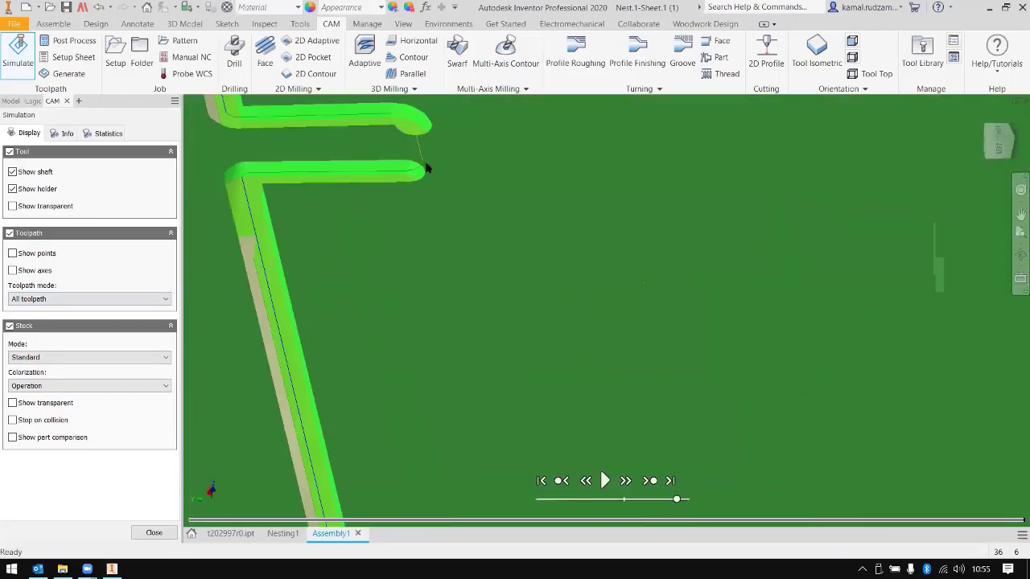
{"action": "scroll", "coordinate": [395, 173], "scroll_direction": "up", "scroll_amount": 3}
{"action": "scroll", "coordinate": [496, 172], "scroll_direction": "down", "scroll_amount": 5}
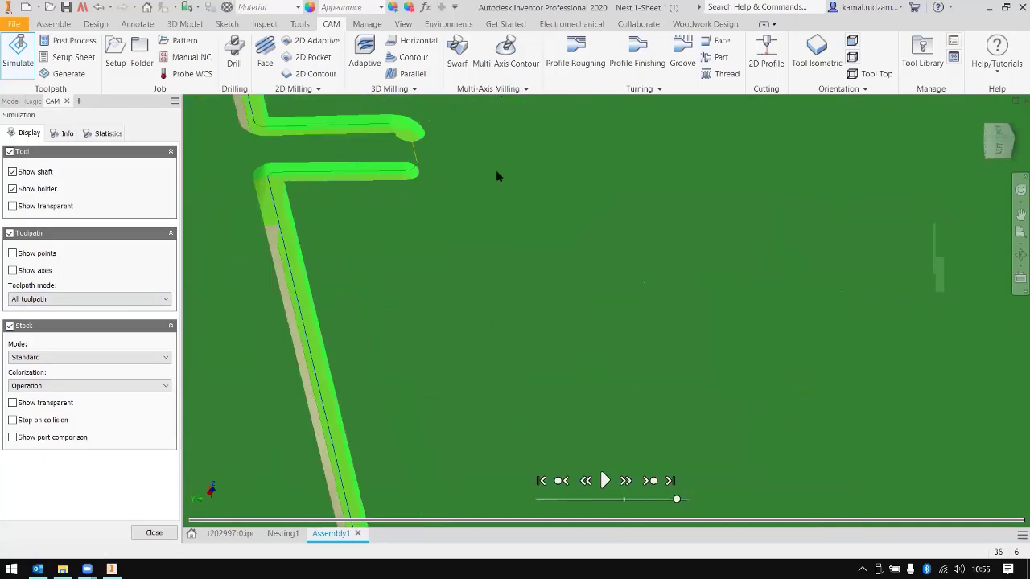
{"action": "scroll", "coordinate": [468, 278], "scroll_direction": "down", "scroll_amount": 5}
{"action": "middle_click_drag", "start_coordinate": [468, 277], "coordinate": [328, 295], "text": "shift"}
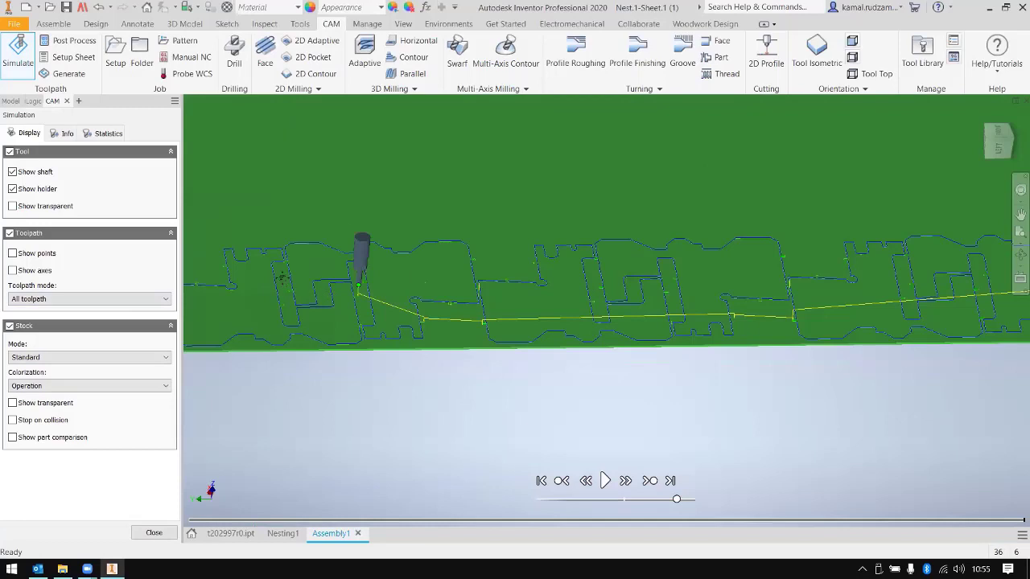
{"action": "scroll", "coordinate": [418, 289], "scroll_direction": "up", "scroll_amount": 8}
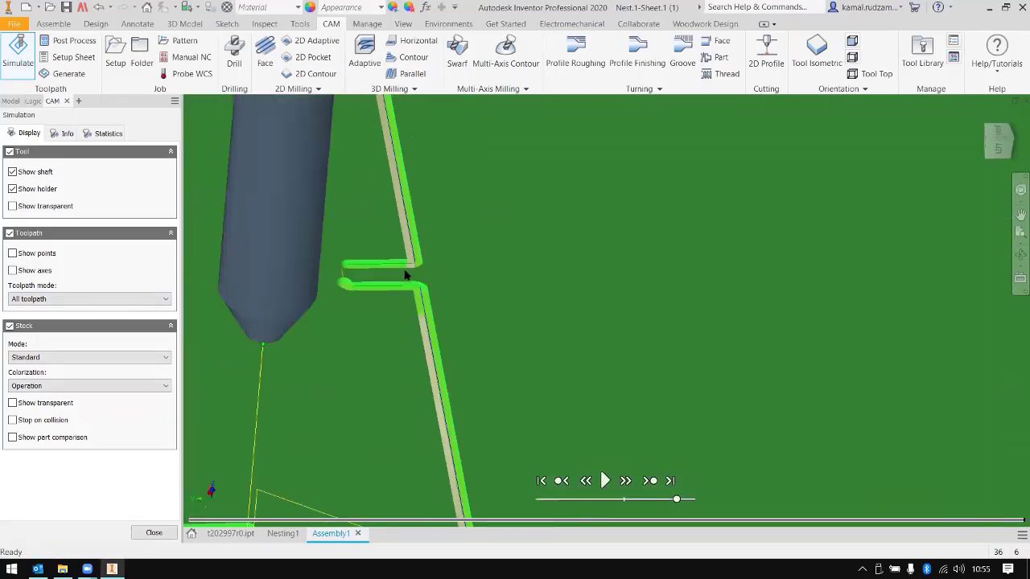
{"action": "scroll", "coordinate": [405, 275], "scroll_direction": "down", "scroll_amount": 2}
{"action": "scroll", "coordinate": [406, 276], "scroll_direction": "down", "scroll_amount": 3}
{"action": "scroll", "coordinate": [406, 276], "scroll_direction": "up", "scroll_amount": 3}
{"action": "scroll", "coordinate": [406, 276], "scroll_direction": "down", "scroll_amount": 3}
{"action": "middle_click_drag", "start_coordinate": [469, 295], "coordinate": [705, 261]}
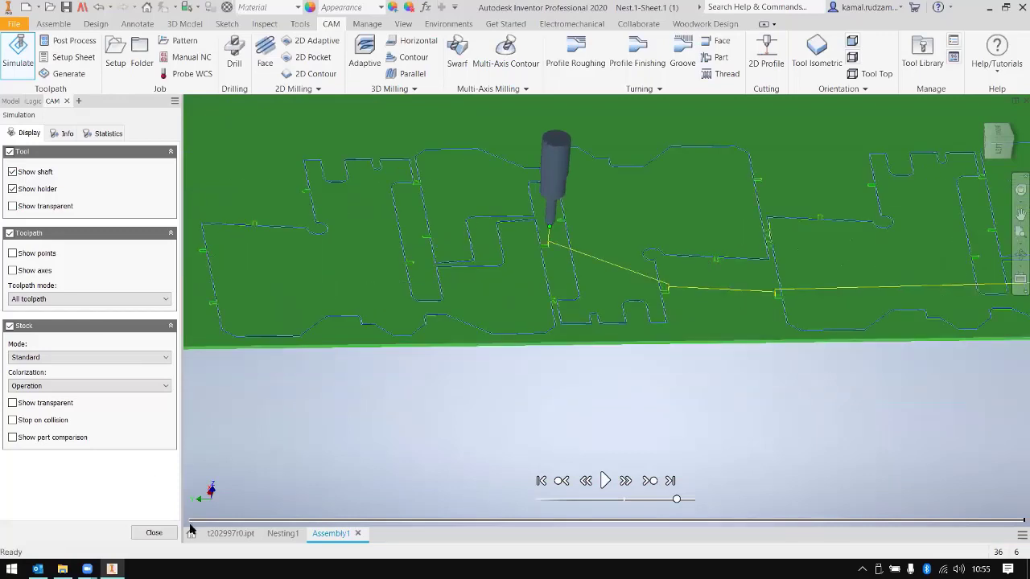
{"action": "left_click", "coordinate": [145, 541]}
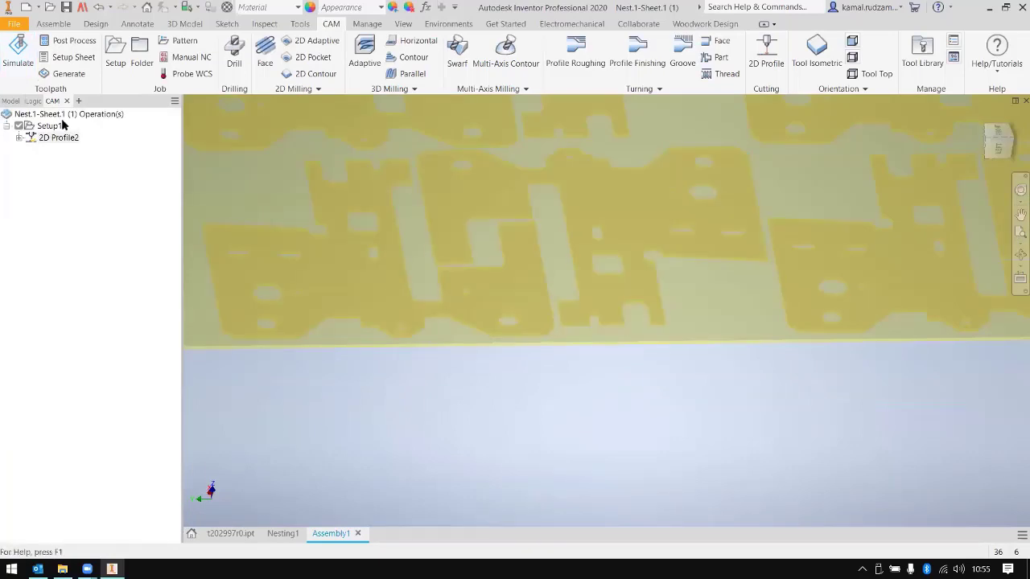
{"action": "right_click", "coordinate": [62, 143]}
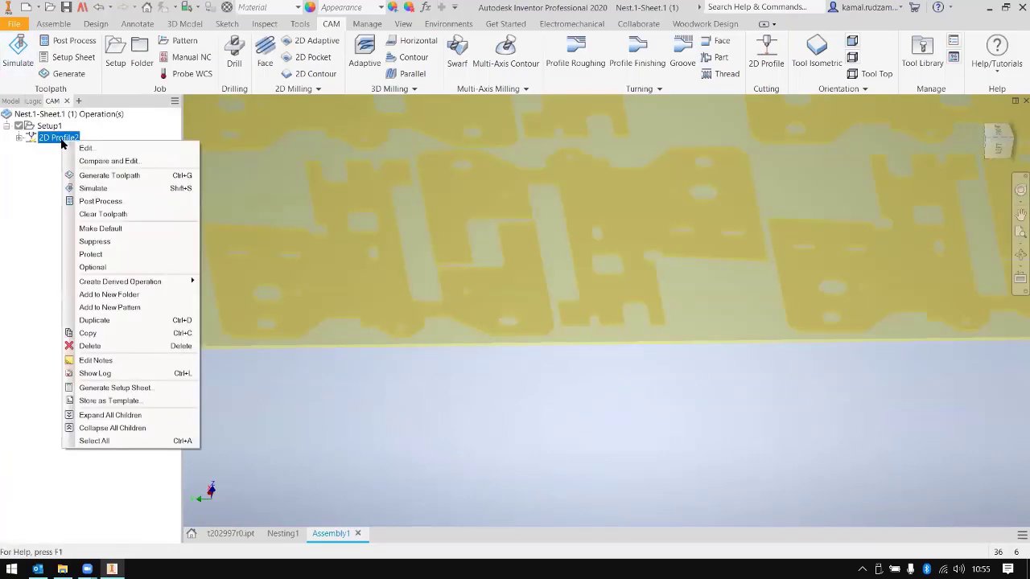
{"action": "left_click", "coordinate": [86, 200]}
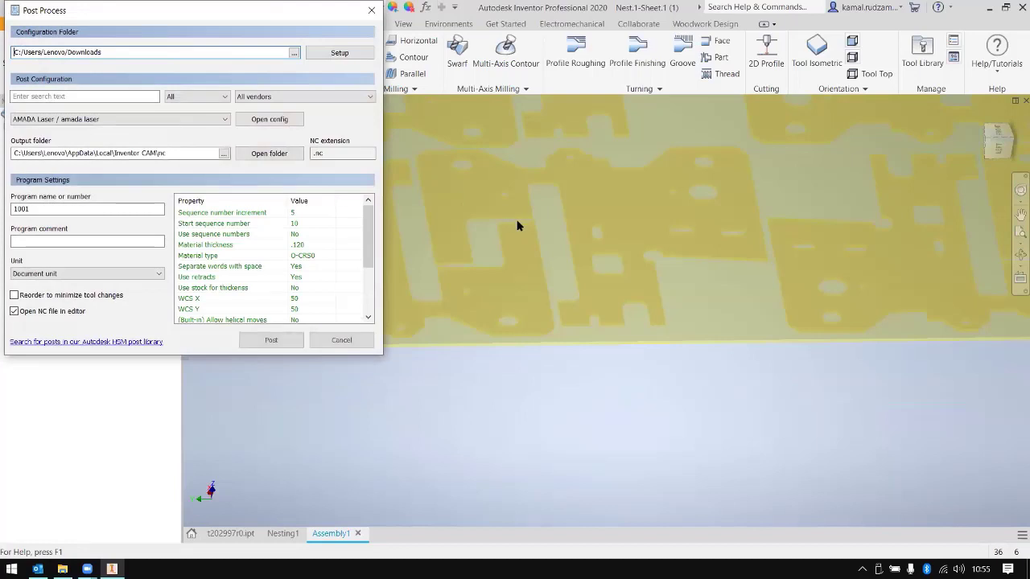
{"action": "left_click", "coordinate": [354, 341]}
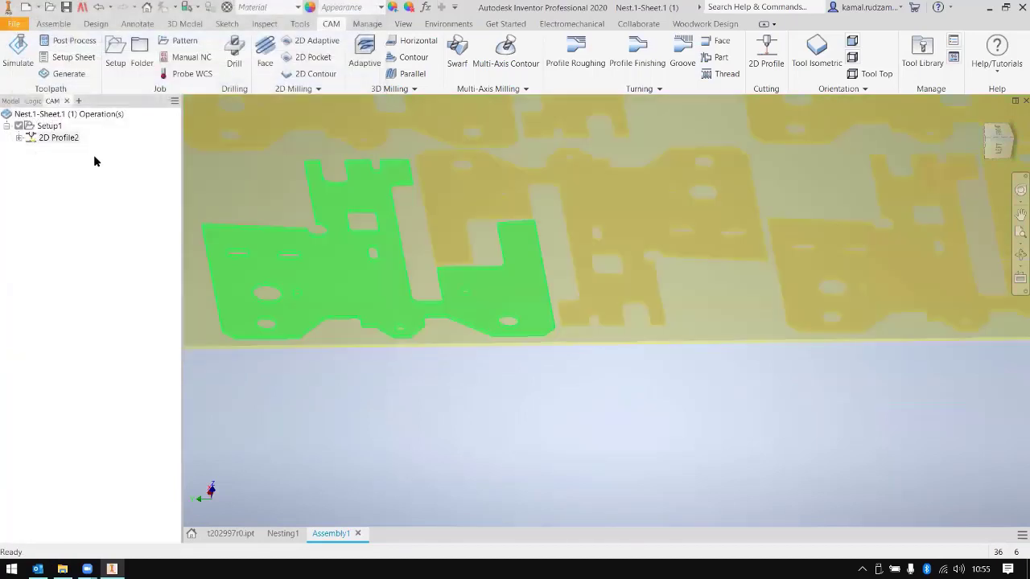
{"action": "double_click", "coordinate": [53, 141]}
{"action": "left_click", "coordinate": [165, 532]}
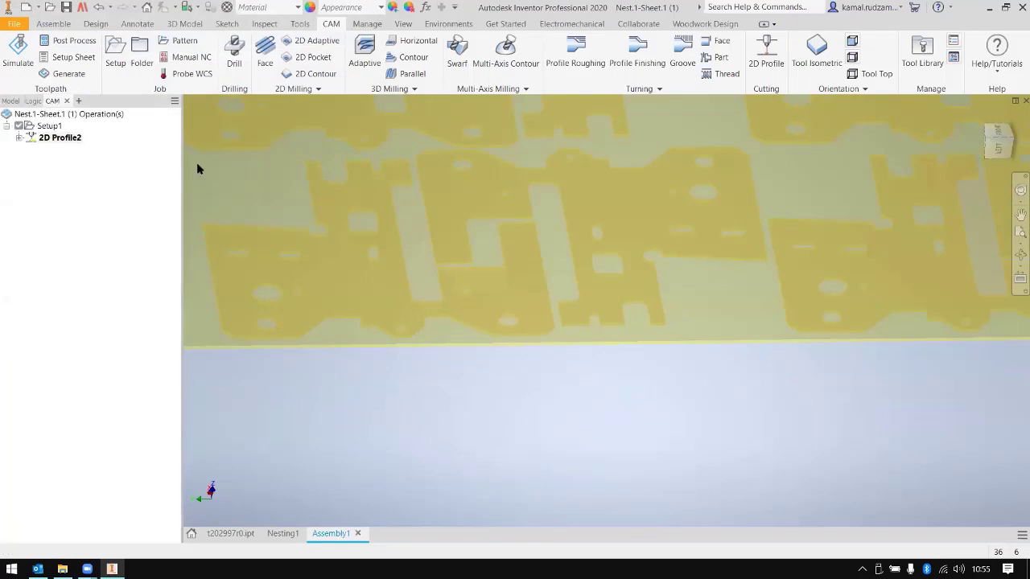
Step: Open post processing for the 2D Profile operation and check which post configurations the Downloads folder offers
{"action": "right_click", "coordinate": [66, 135]}
{"action": "right_click", "coordinate": [58, 139]}
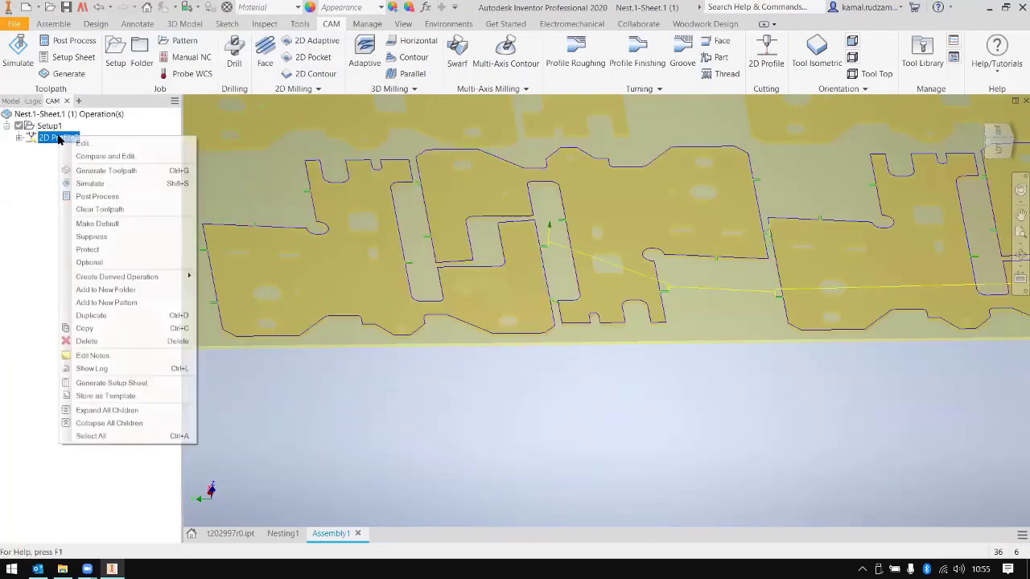
{"action": "left_click", "coordinate": [107, 196]}
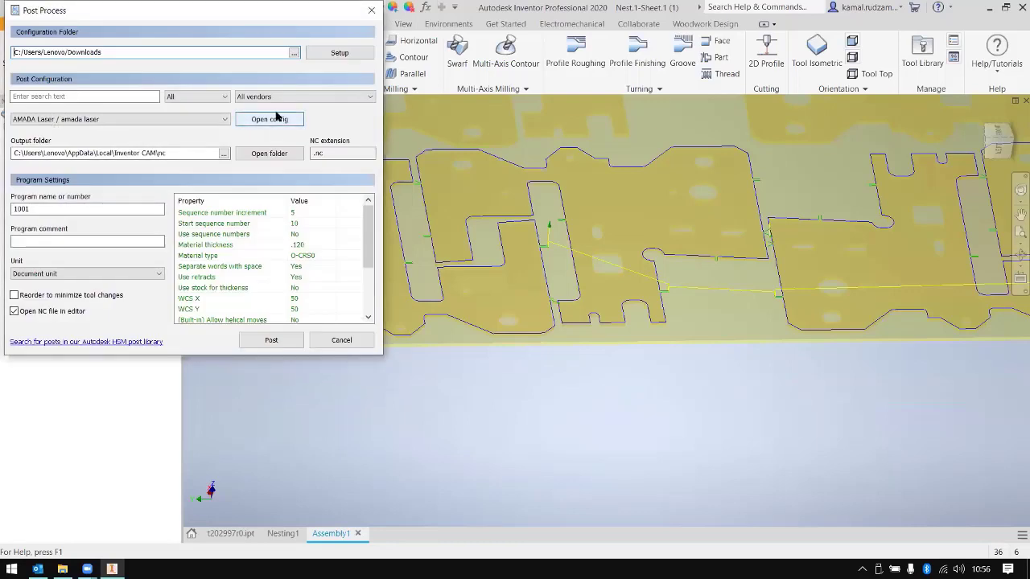
{"action": "left_click", "coordinate": [208, 121]}
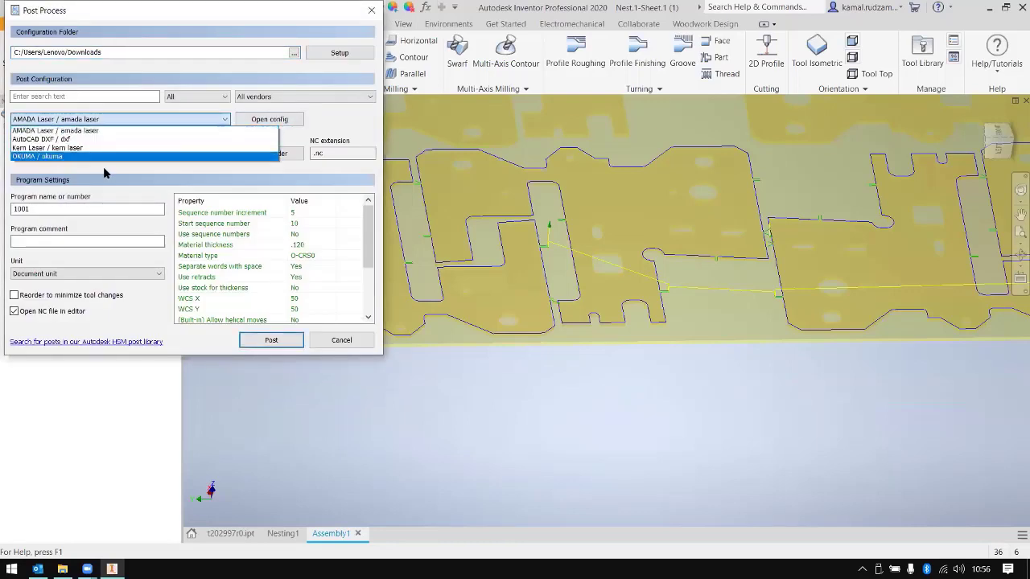
{"action": "left_click", "coordinate": [338, 121]}
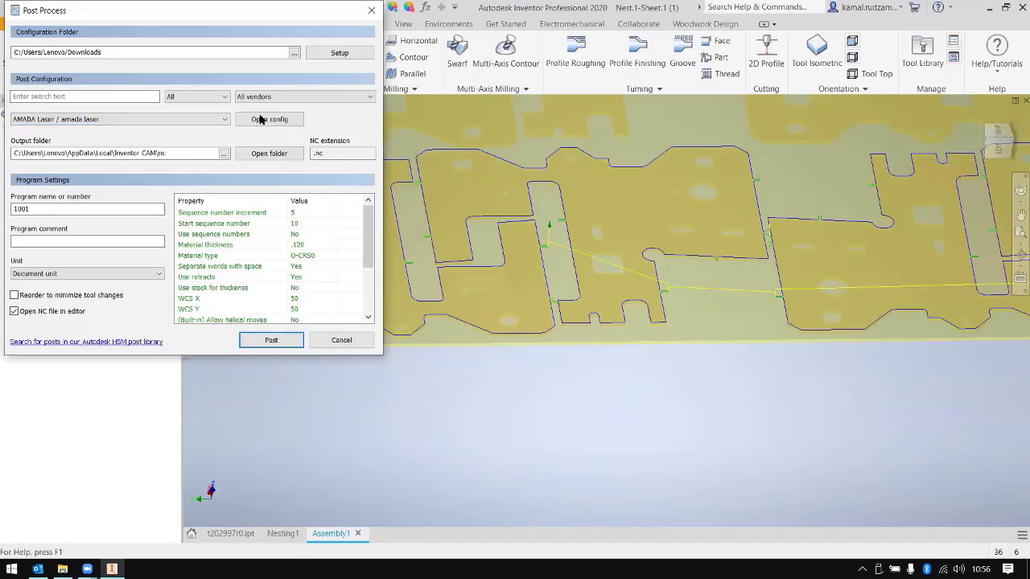
{"action": "left_click", "coordinate": [266, 120]}
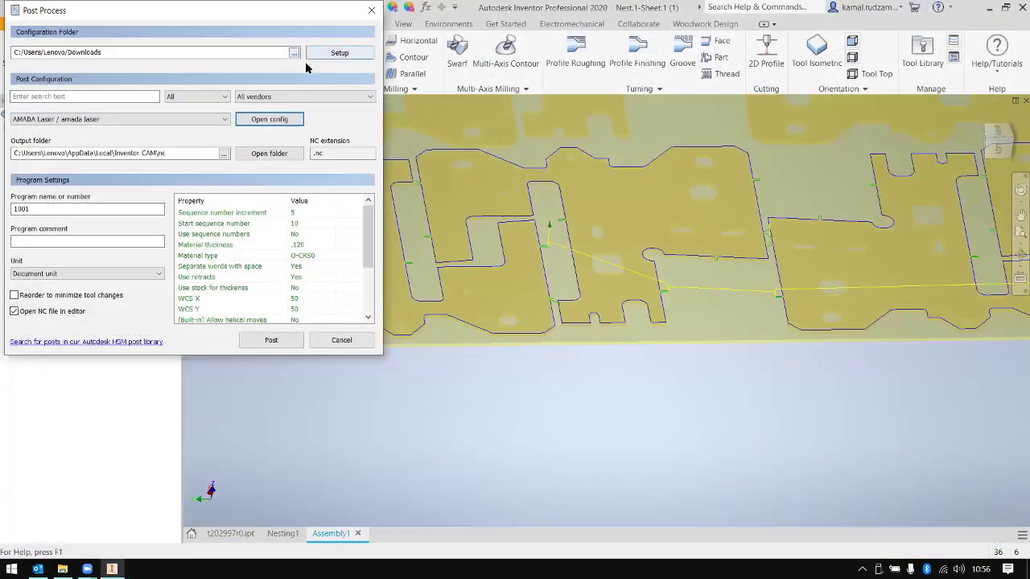
Step: Switch the post configuration folder from Downloads to the installed post library
{"action": "left_click", "coordinate": [294, 97]}
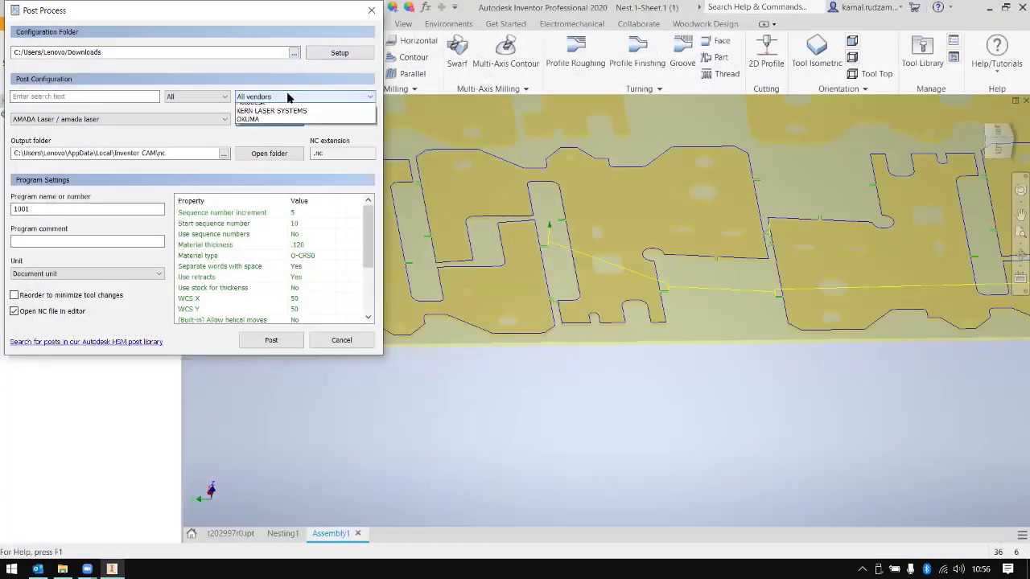
{"action": "left_click", "coordinate": [296, 58]}
{"action": "left_click", "coordinate": [295, 56]}
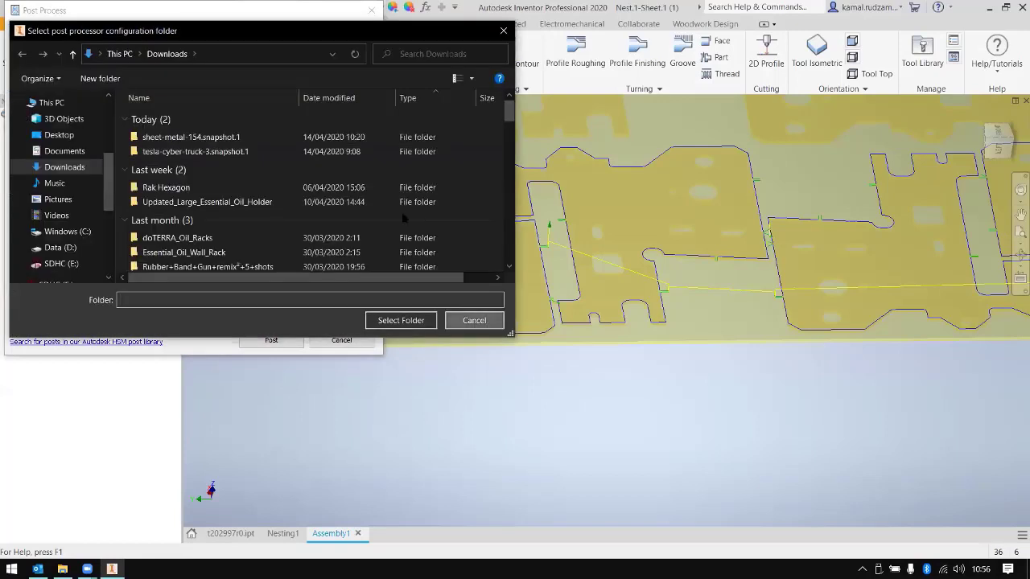
{"action": "key", "text": "Escape"}
{"action": "left_click", "coordinate": [330, 51]}
{"action": "left_click", "coordinate": [341, 87]}
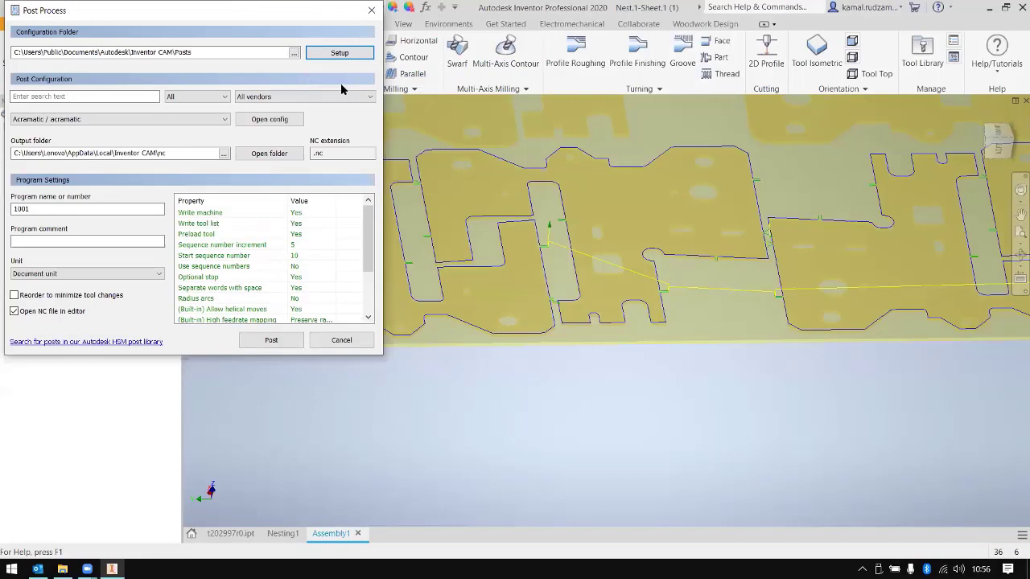
Step: Look through the installed post configurations and the vendor list for a suitable cutting post
{"action": "left_click", "coordinate": [203, 119]}
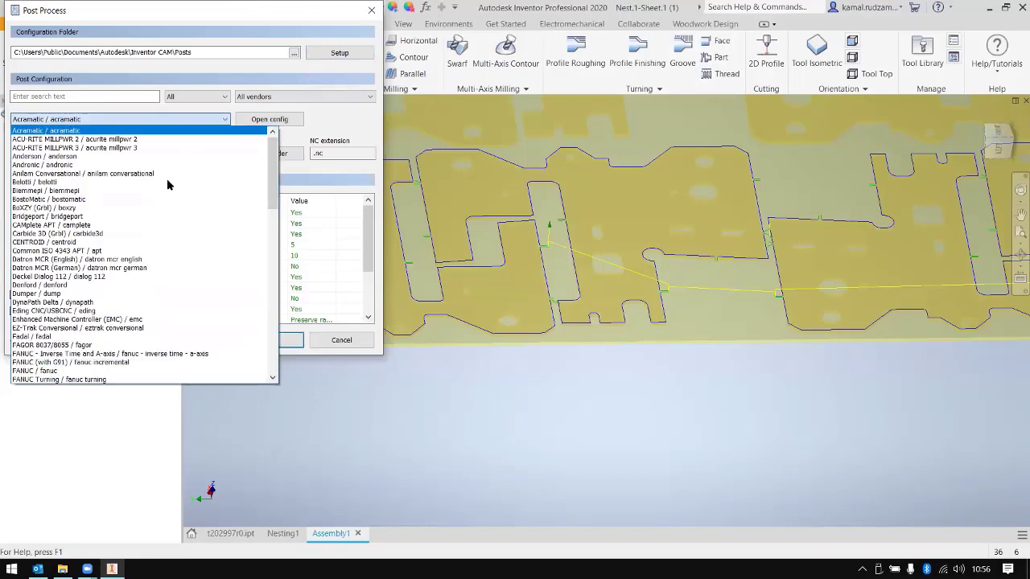
{"action": "scroll", "coordinate": [136, 298], "scroll_direction": "down", "scroll_amount": 8}
{"action": "scroll", "coordinate": [133, 308], "scroll_direction": "up", "scroll_amount": 8}
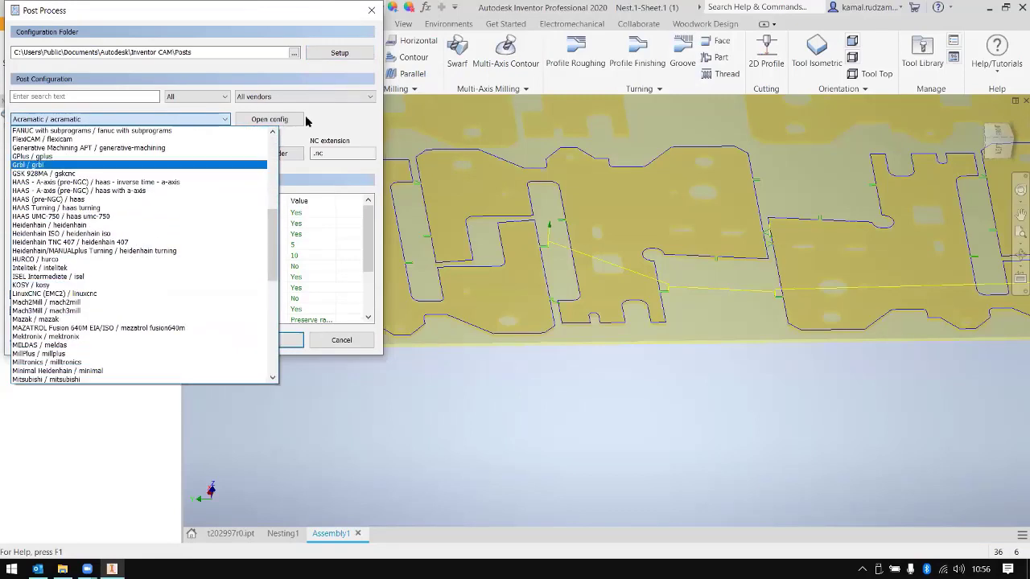
{"action": "left_click", "coordinate": [183, 118]}
{"action": "left_click", "coordinate": [282, 95]}
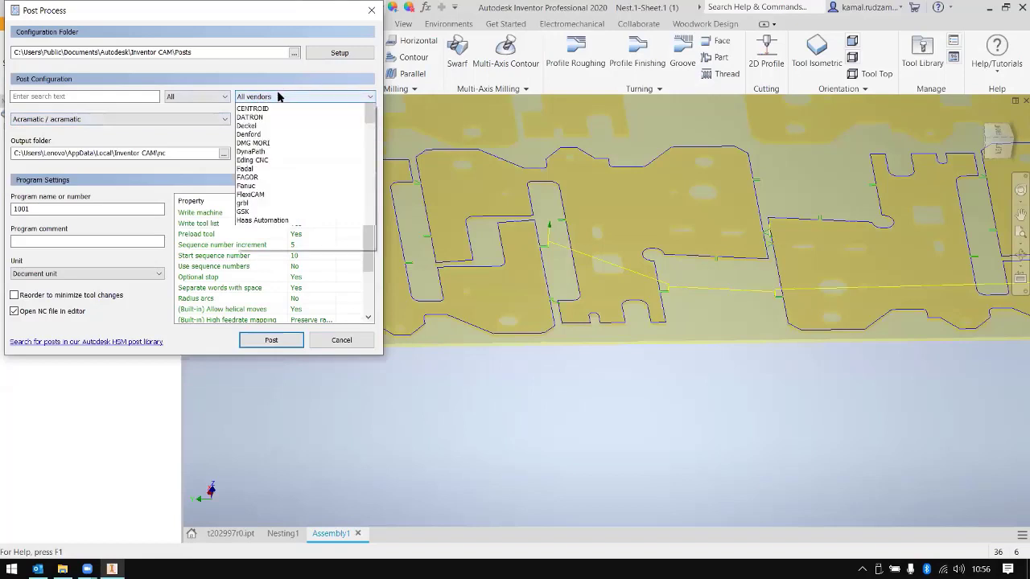
{"action": "scroll", "coordinate": [264, 191], "scroll_direction": "down", "scroll_amount": 4}
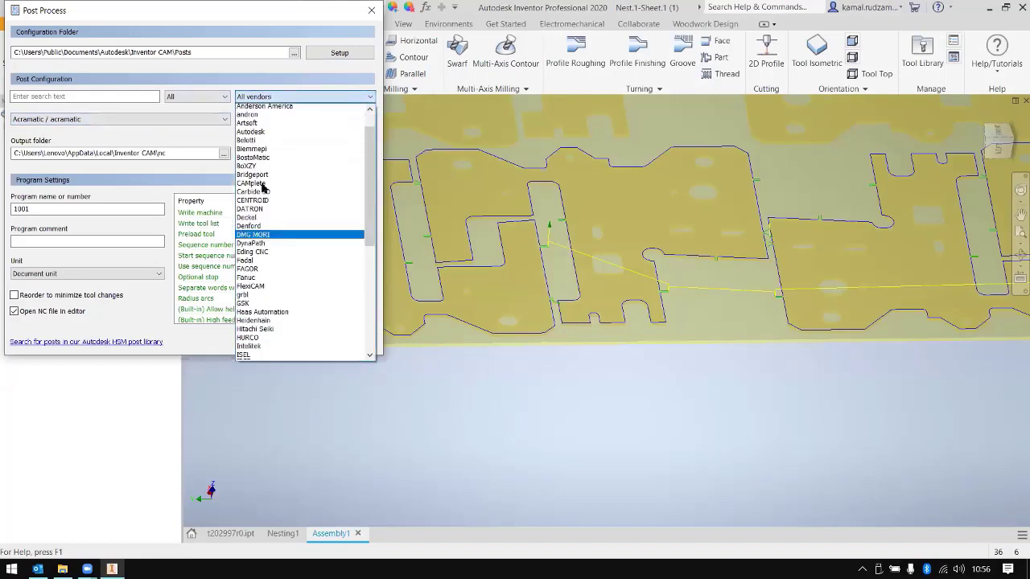
{"action": "left_click", "coordinate": [260, 92]}
{"action": "left_click", "coordinate": [202, 119]}
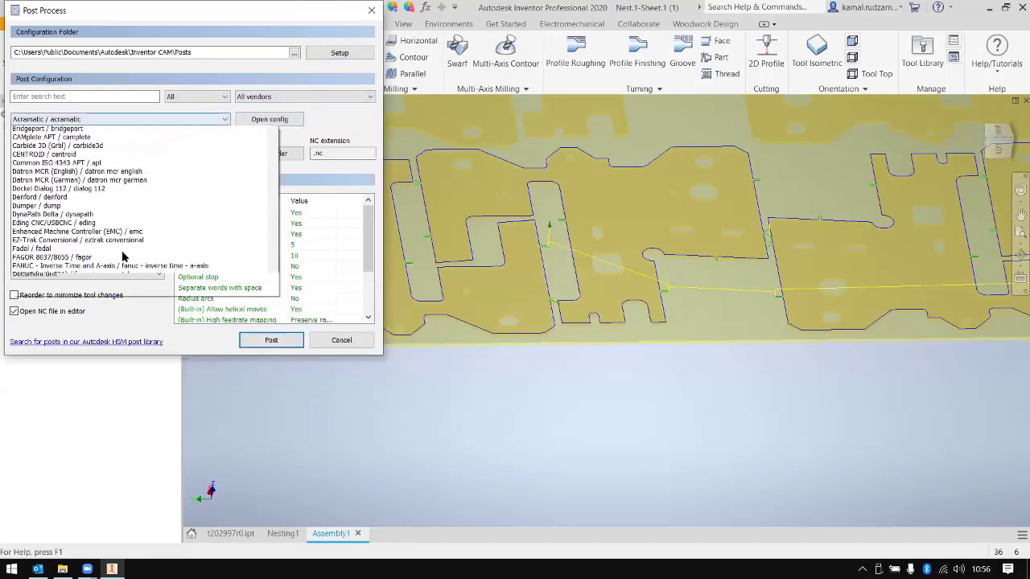
{"action": "scroll", "coordinate": [153, 234], "scroll_direction": "down", "scroll_amount": 8}
{"action": "scroll", "coordinate": [152, 232], "scroll_direction": "down", "scroll_amount": 14}
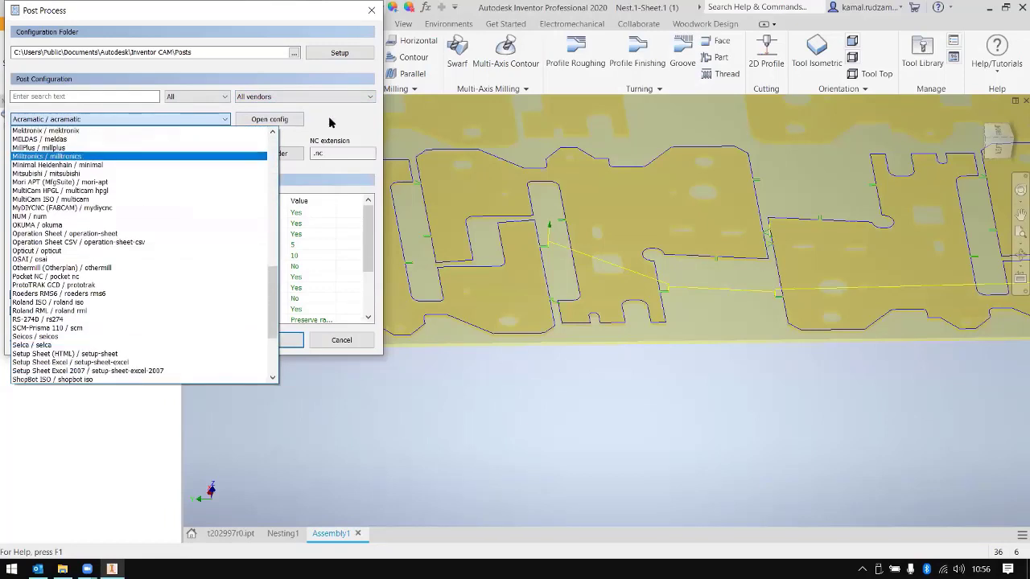
Step: Choose the FANUC / fanuc post configuration from the installed library
{"action": "left_click", "coordinate": [200, 121]}
{"action": "left_click", "coordinate": [167, 121]}
{"action": "scroll", "coordinate": [58, 304], "scroll_direction": "down", "scroll_amount": 5}
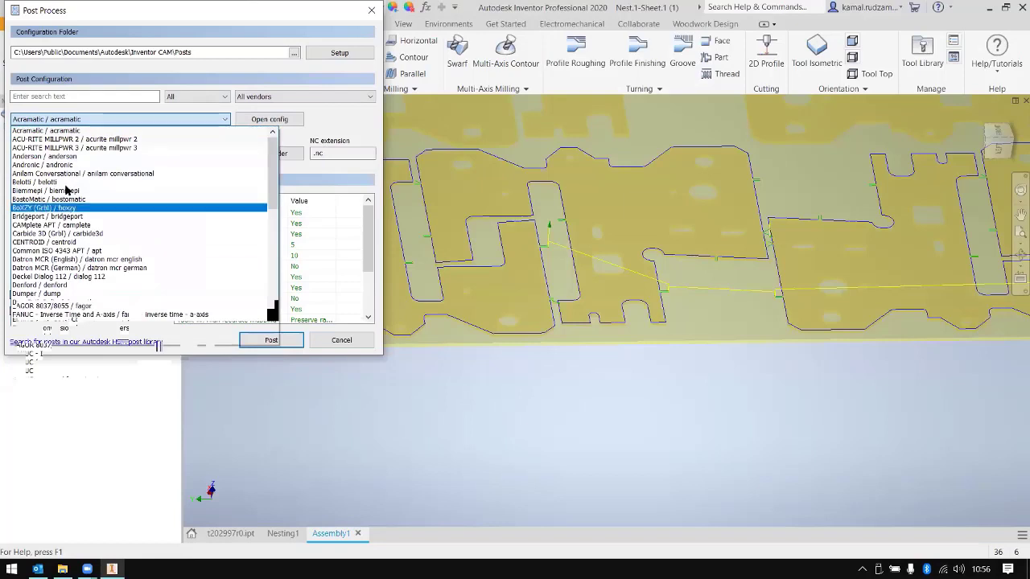
{"action": "scroll", "coordinate": [58, 304], "scroll_direction": "down", "scroll_amount": 8}
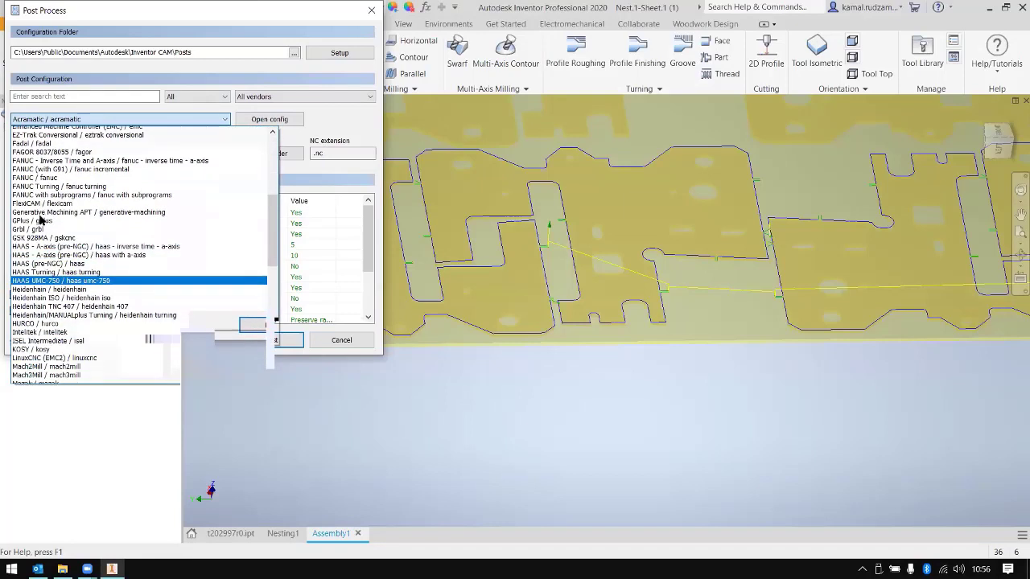
{"action": "scroll", "coordinate": [61, 315], "scroll_direction": "down", "scroll_amount": 8}
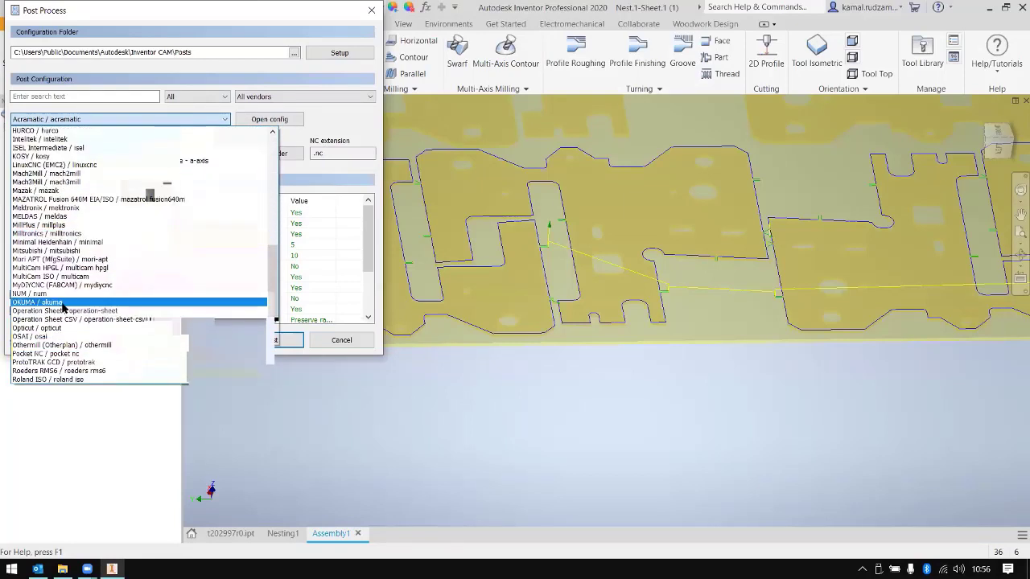
{"action": "scroll", "coordinate": [64, 308], "scroll_direction": "up", "scroll_amount": 15}
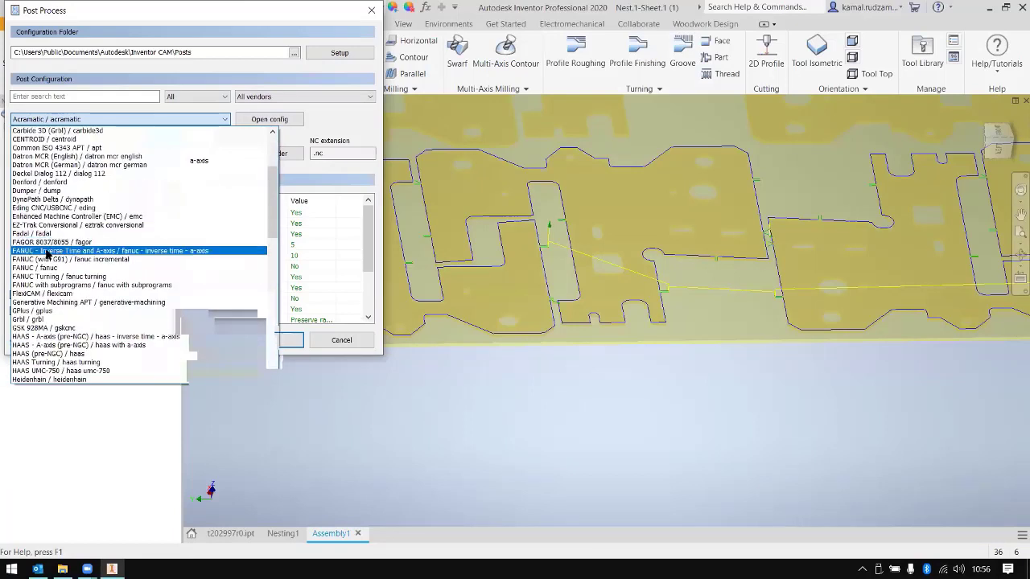
{"action": "left_click", "coordinate": [51, 269]}
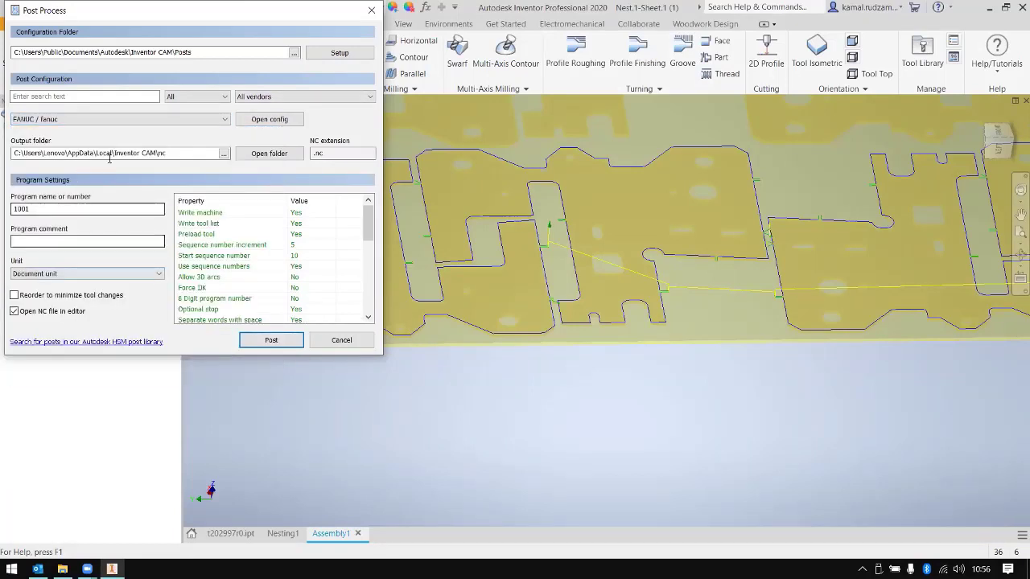
{"action": "left_click", "coordinate": [224, 119]}
{"action": "left_click", "coordinate": [282, 155]}
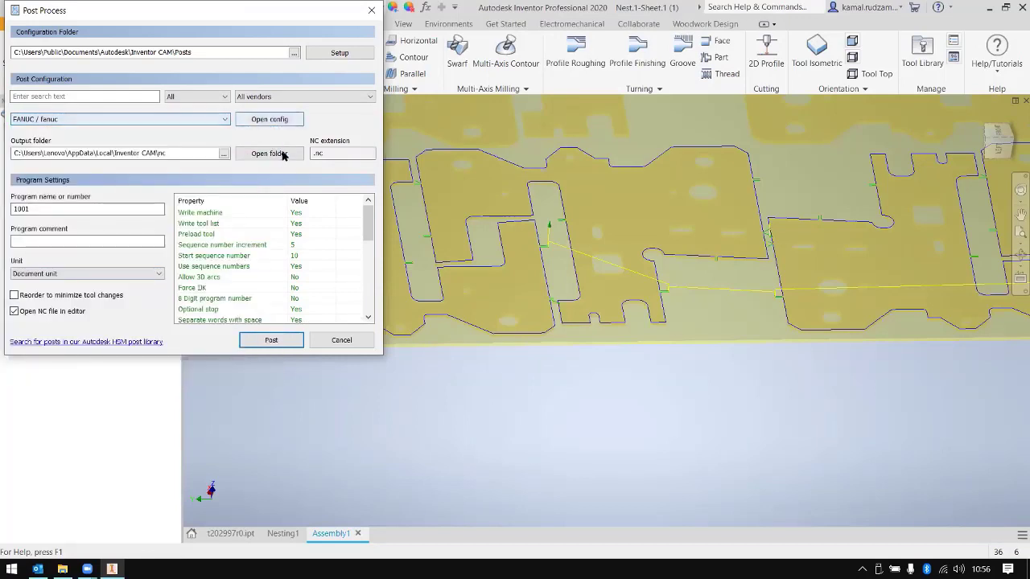
Step: Filter the post configurations by the Cutting type and check the vendor choices
{"action": "left_click", "coordinate": [192, 95]}
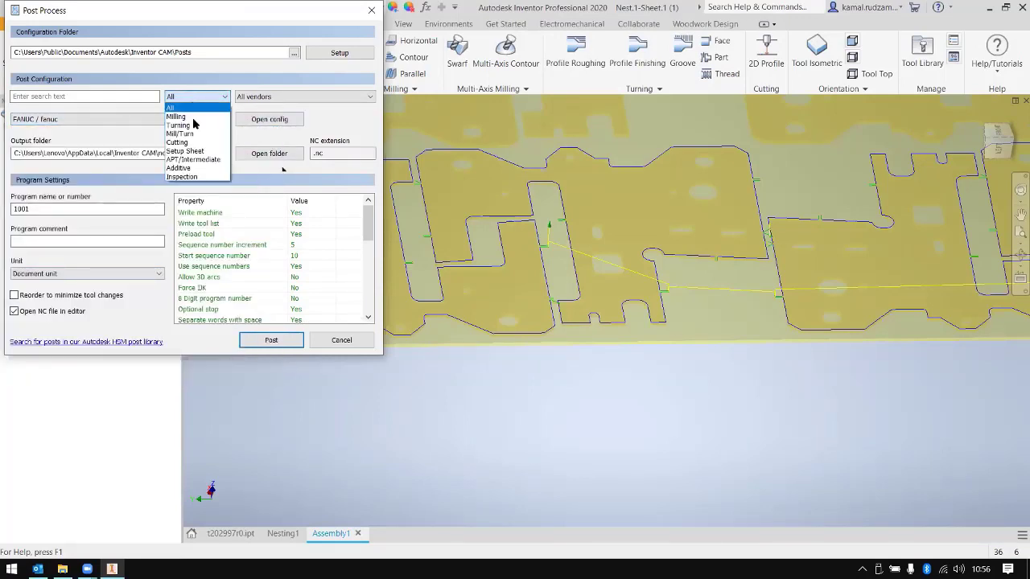
{"action": "left_click", "coordinate": [187, 145]}
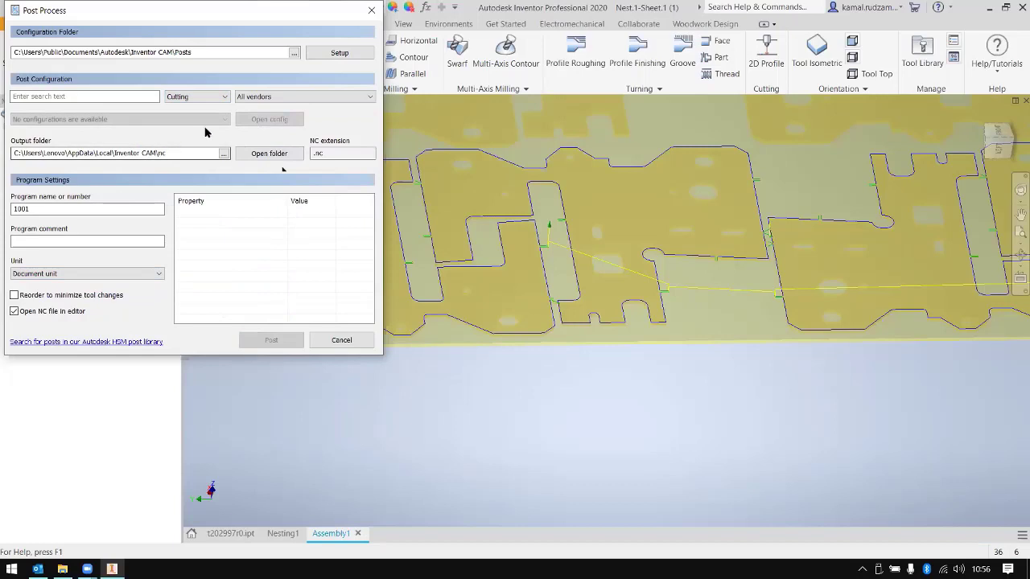
{"action": "left_click", "coordinate": [268, 97]}
{"action": "left_click", "coordinate": [267, 96]}
{"action": "left_click", "coordinate": [268, 96]}
{"action": "left_click", "coordinate": [254, 108]}
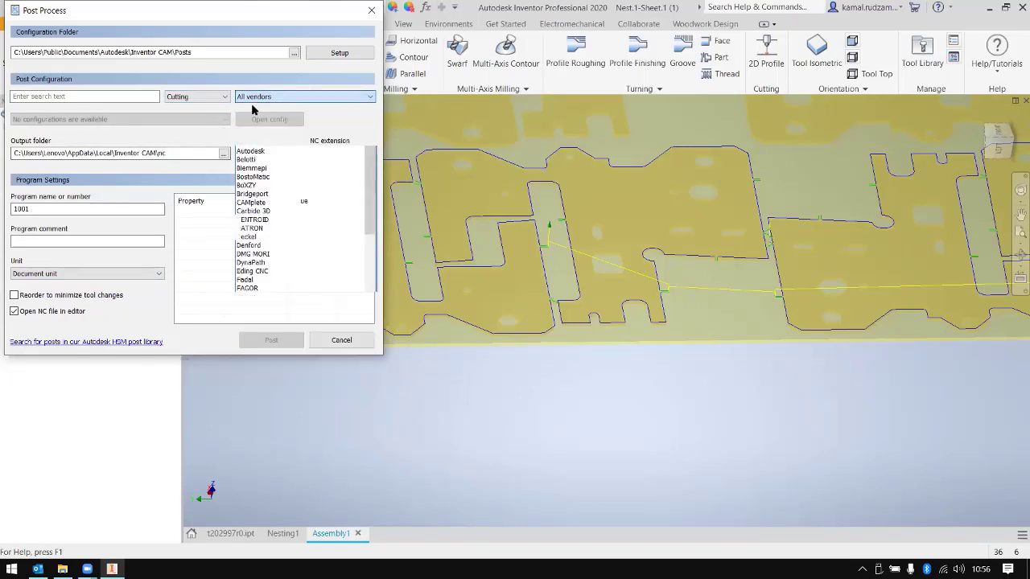
Step: Reset the post type filter to All and browse the complete list of installed configurations
{"action": "left_click", "coordinate": [223, 97]}
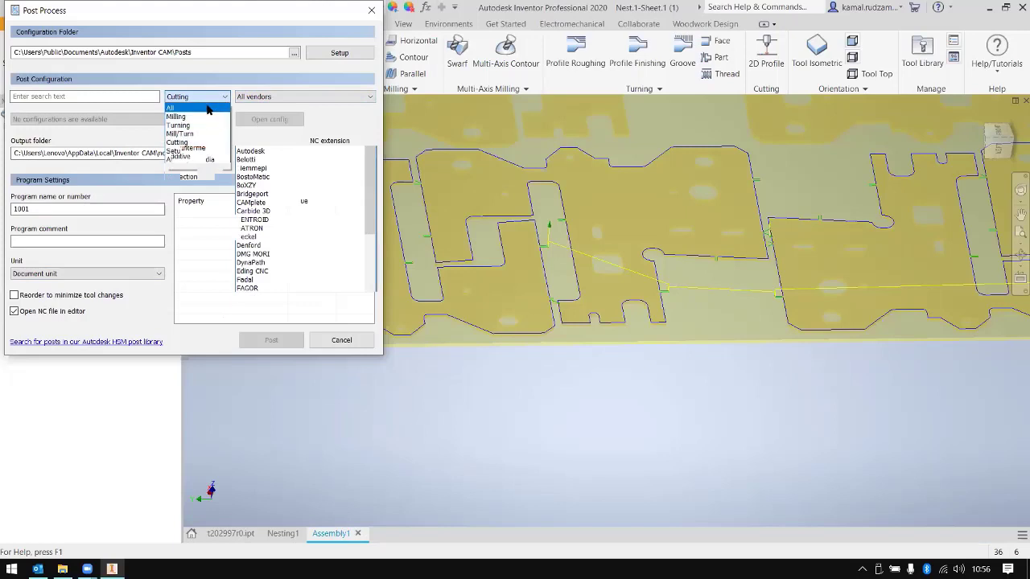
{"action": "left_click", "coordinate": [196, 117]}
{"action": "left_click", "coordinate": [185, 119]}
{"action": "scroll", "coordinate": [160, 253], "scroll_direction": "down", "scroll_amount": 6}
Step: Open the online Autodesk HSM Post Library from the post process setup and maximize the browser window
{"action": "left_click", "coordinate": [333, 58]}
{"action": "left_click", "coordinate": [335, 56]}
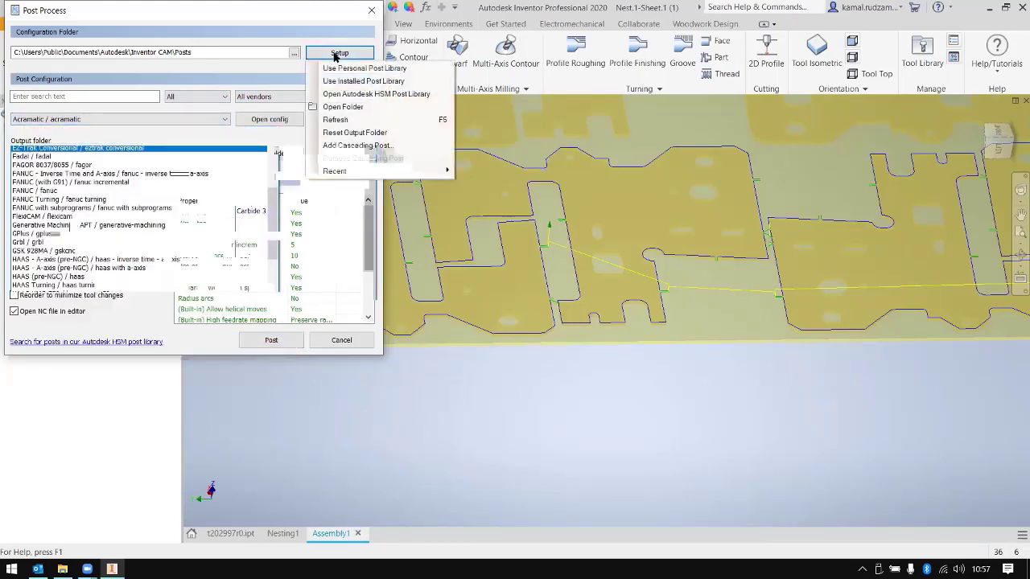
{"action": "left_click", "coordinate": [352, 95]}
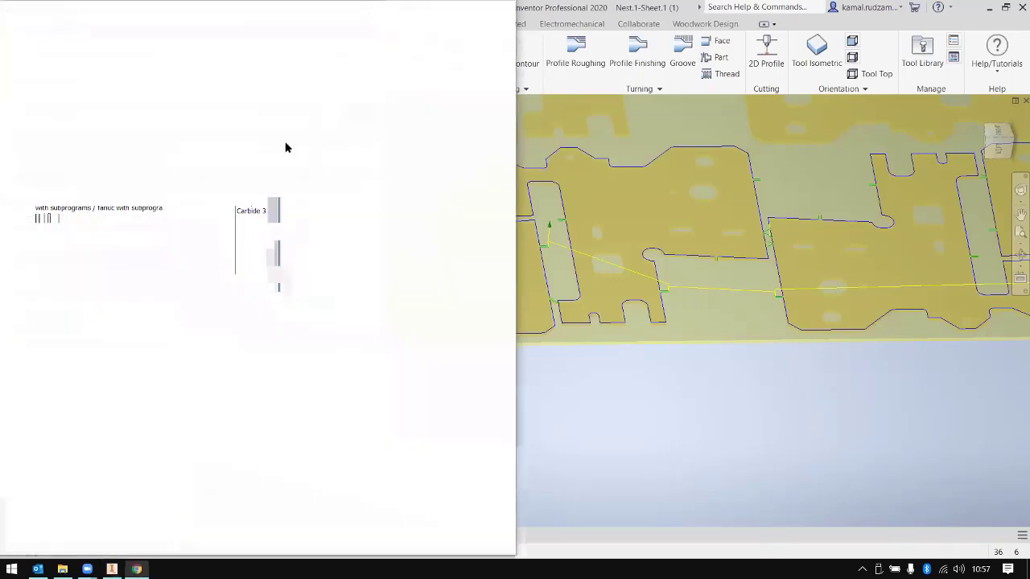
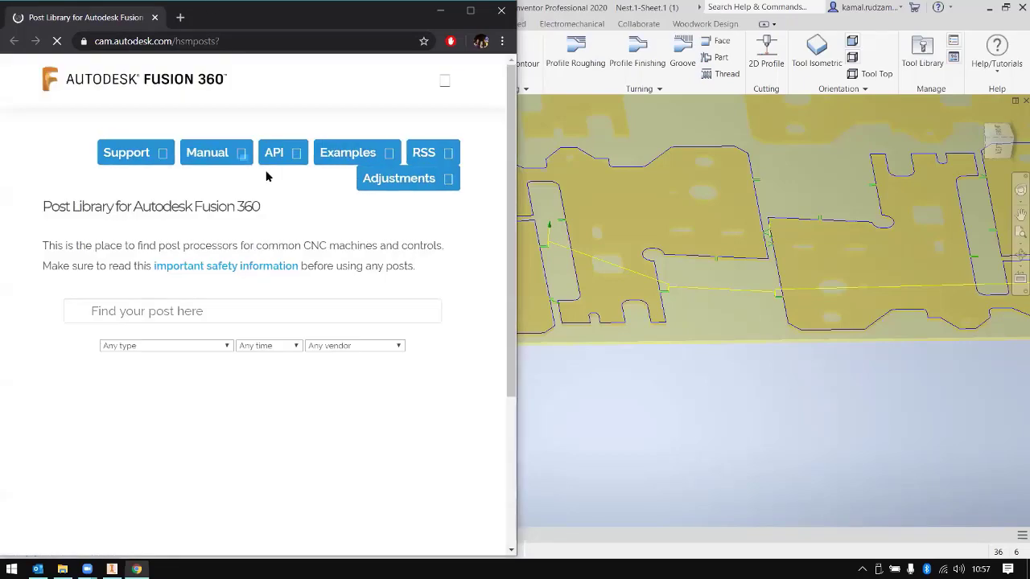
{"action": "key", "text": "super+Up"}
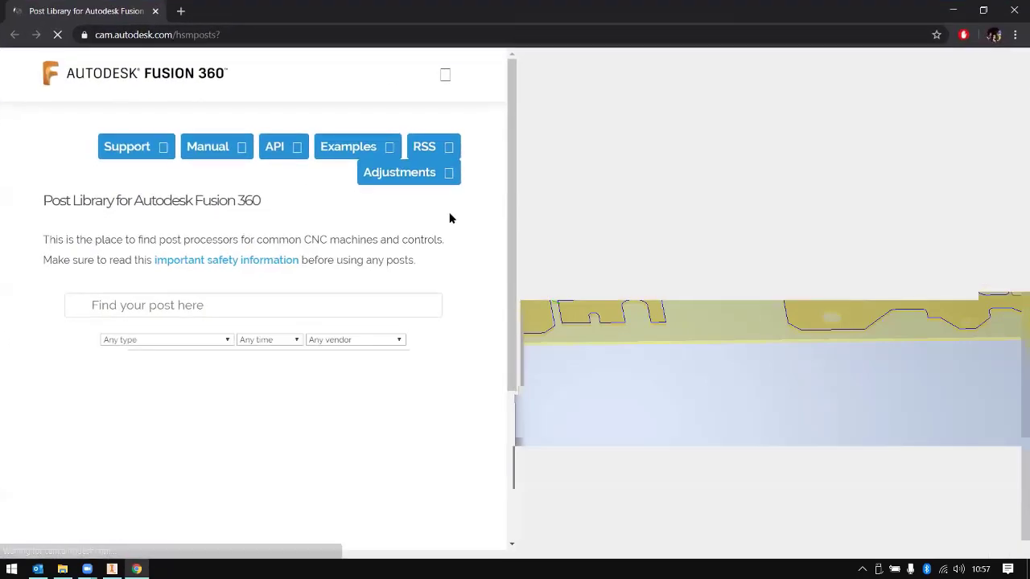
{"action": "scroll", "coordinate": [276, 314], "scroll_direction": "down", "scroll_amount": 5}
{"action": "scroll", "coordinate": [281, 324], "scroll_direction": "up", "scroll_amount": 5}
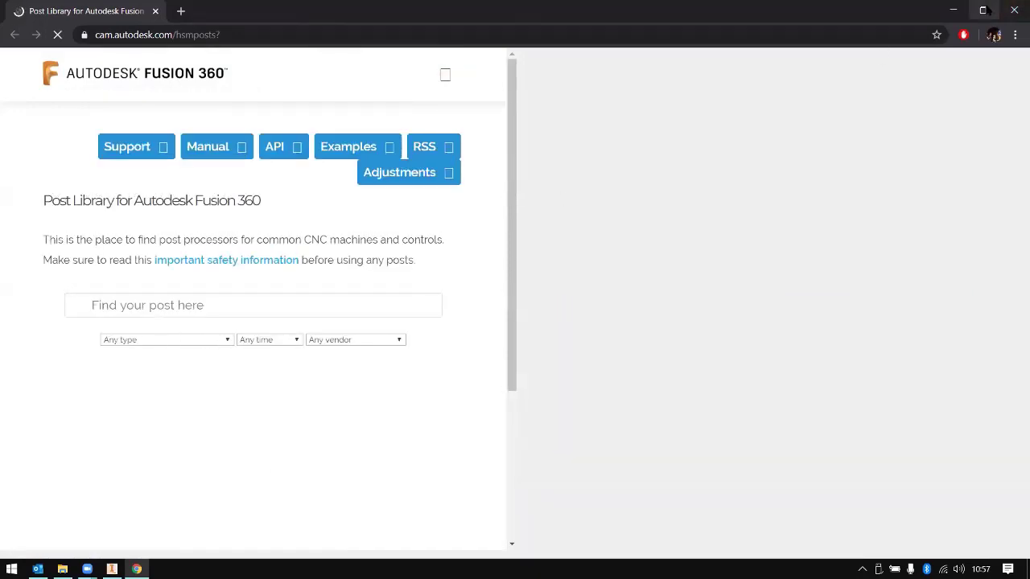
{"action": "key", "text": "super+Left"}
{"action": "key", "text": "super+Up"}
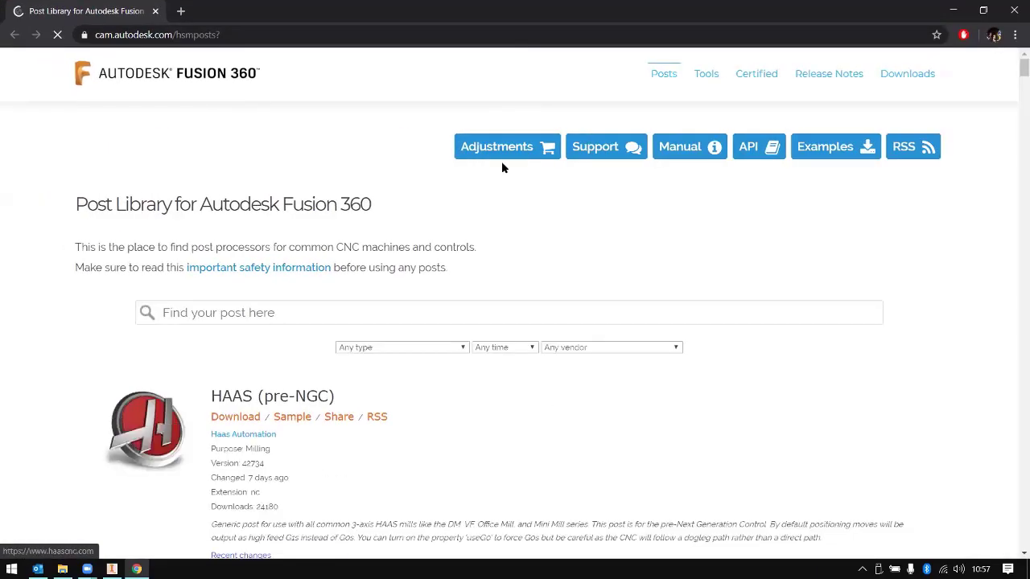
Step: Filter the online post library to the Waterjet / Laser / Plasma type, keeping posts from any time
{"action": "scroll", "coordinate": [471, 151], "scroll_direction": "down", "scroll_amount": 1}
{"action": "scroll", "coordinate": [452, 153], "scroll_direction": "down", "scroll_amount": 1}
{"action": "left_click", "coordinate": [403, 147]}
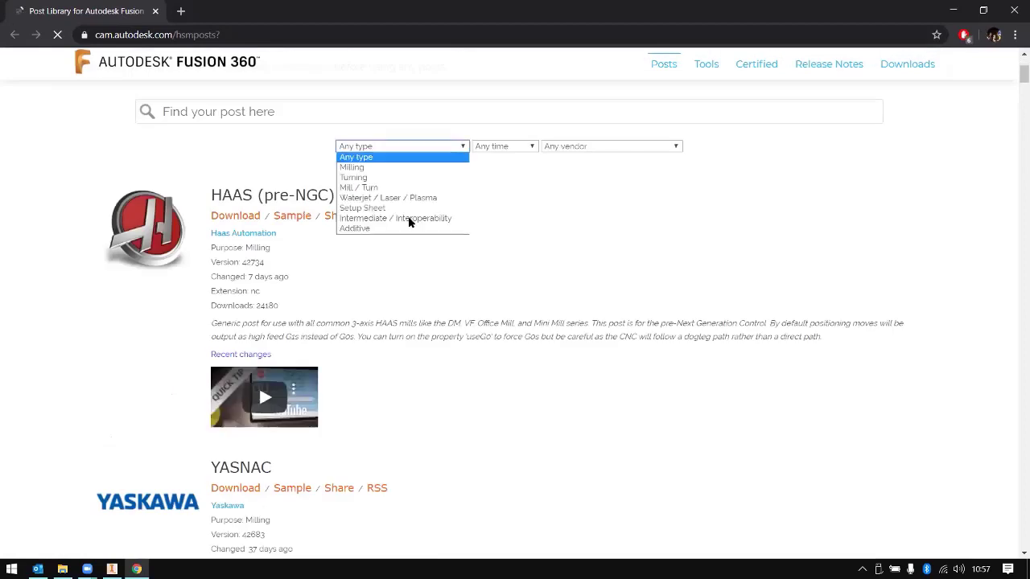
{"action": "left_click", "coordinate": [425, 195]}
{"action": "left_click", "coordinate": [504, 146]}
{"action": "left_click", "coordinate": [327, 188]}
Step: Find the Flow Waterjet ORD post in the filtered online library and download it
{"action": "scroll", "coordinate": [296, 262], "scroll_direction": "down", "scroll_amount": 1}
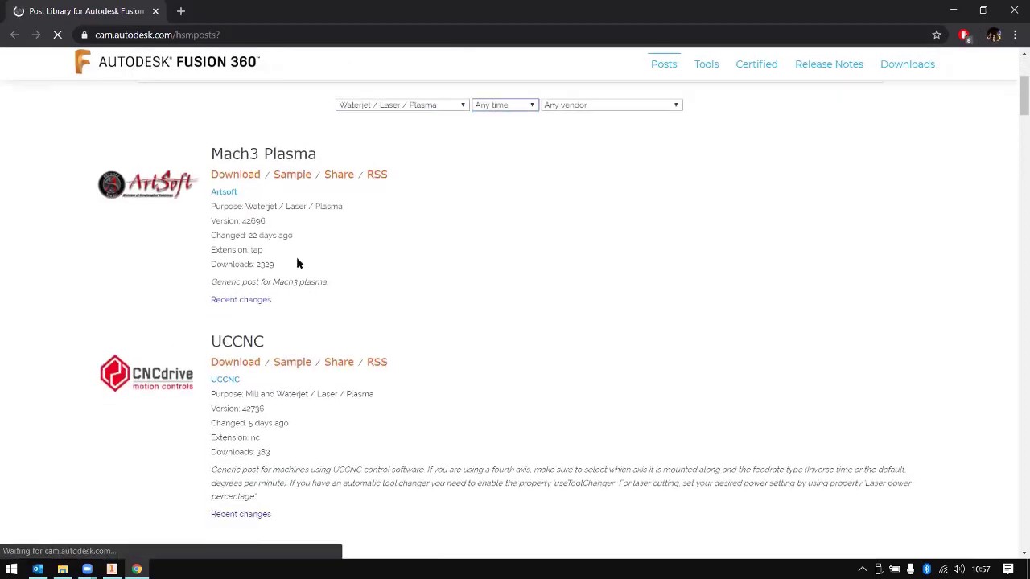
{"action": "scroll", "coordinate": [326, 338], "scroll_direction": "down", "scroll_amount": 1}
{"action": "scroll", "coordinate": [323, 342], "scroll_direction": "down", "scroll_amount": 5}
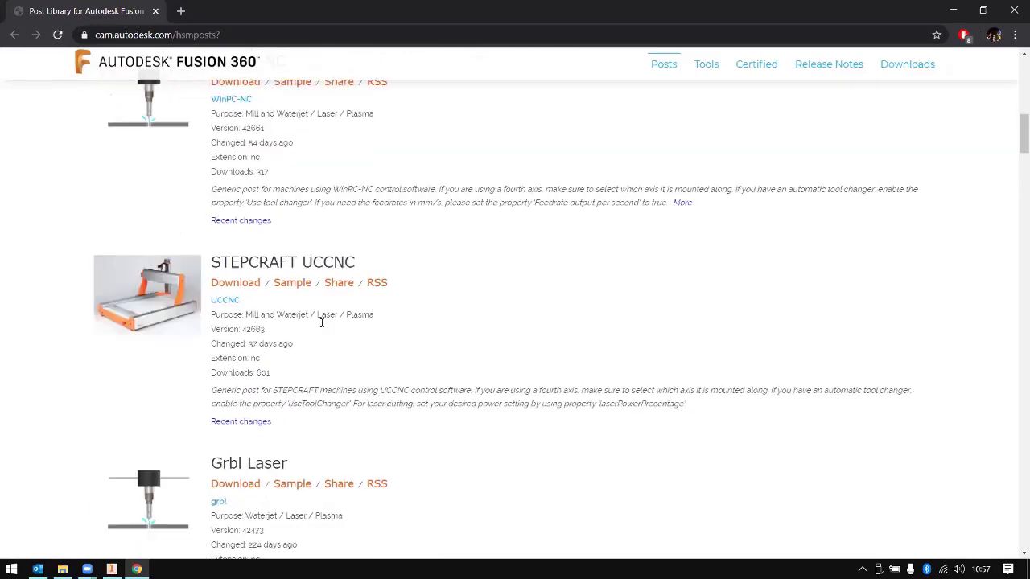
{"action": "scroll", "coordinate": [314, 282], "scroll_direction": "down", "scroll_amount": 13}
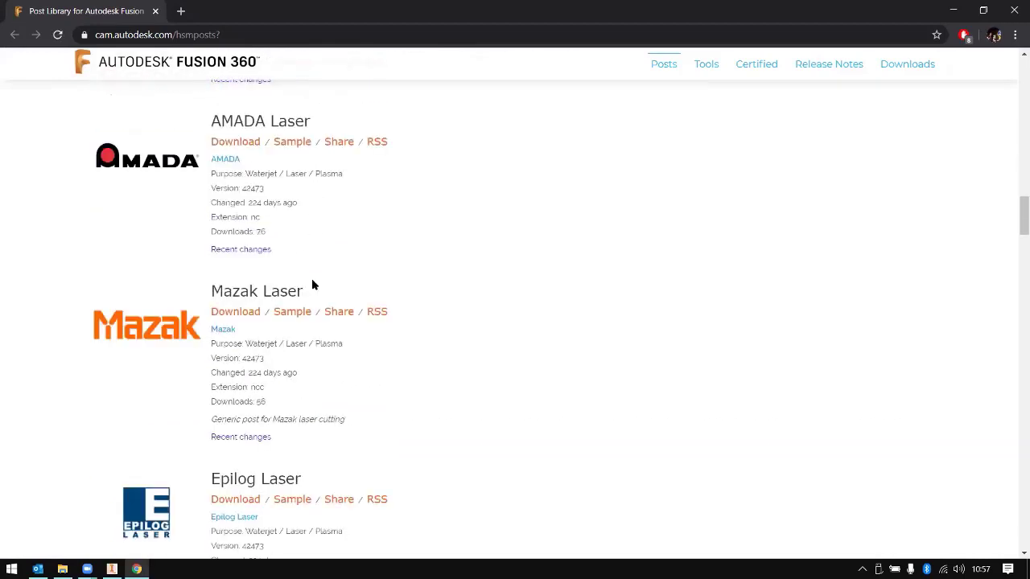
{"action": "scroll", "coordinate": [313, 282], "scroll_direction": "down", "scroll_amount": 8}
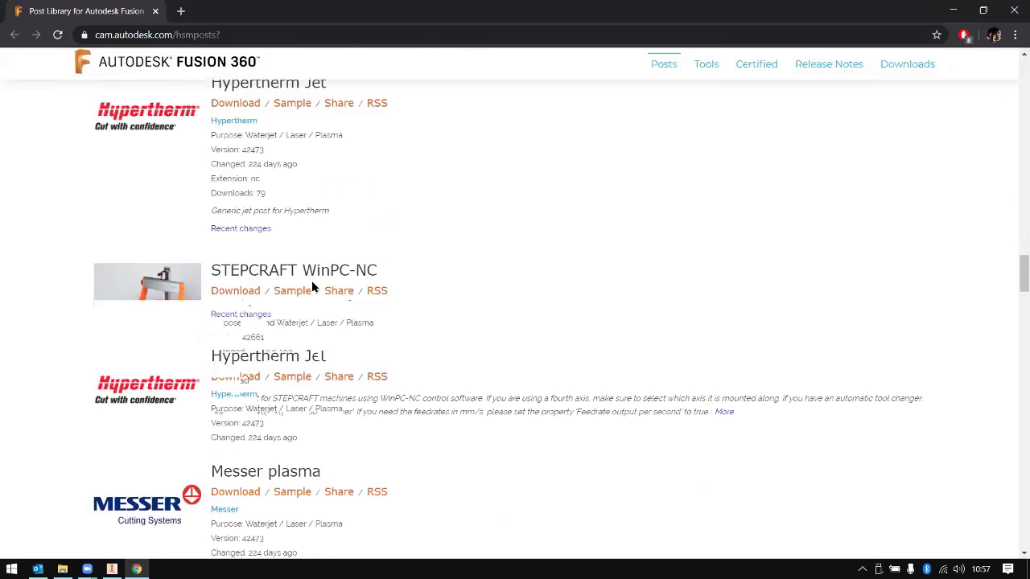
{"action": "scroll", "coordinate": [312, 286], "scroll_direction": "down", "scroll_amount": 10}
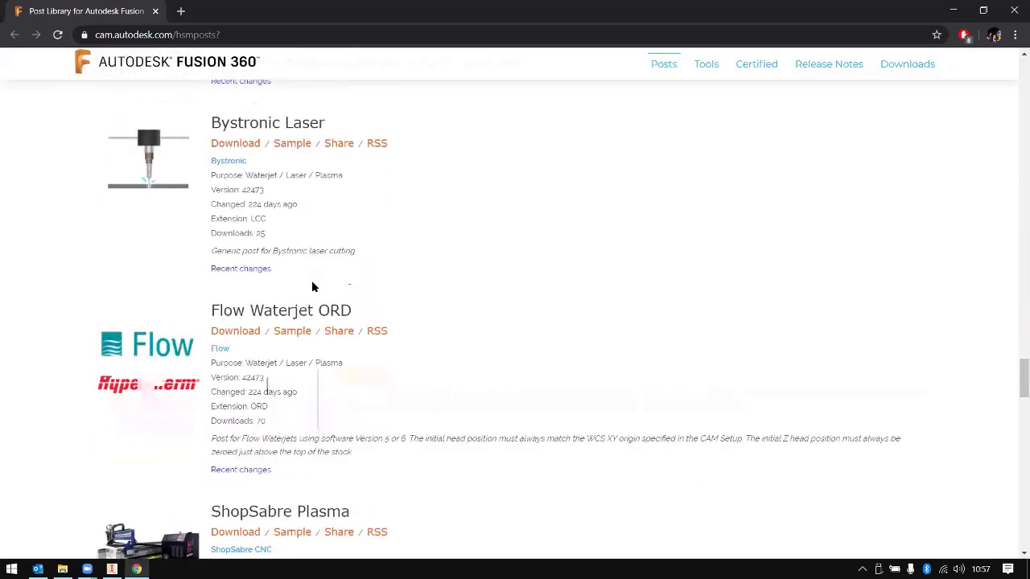
{"action": "scroll", "coordinate": [313, 287], "scroll_direction": "down", "scroll_amount": 3}
{"action": "scroll", "coordinate": [281, 155], "scroll_direction": "up", "scroll_amount": 2}
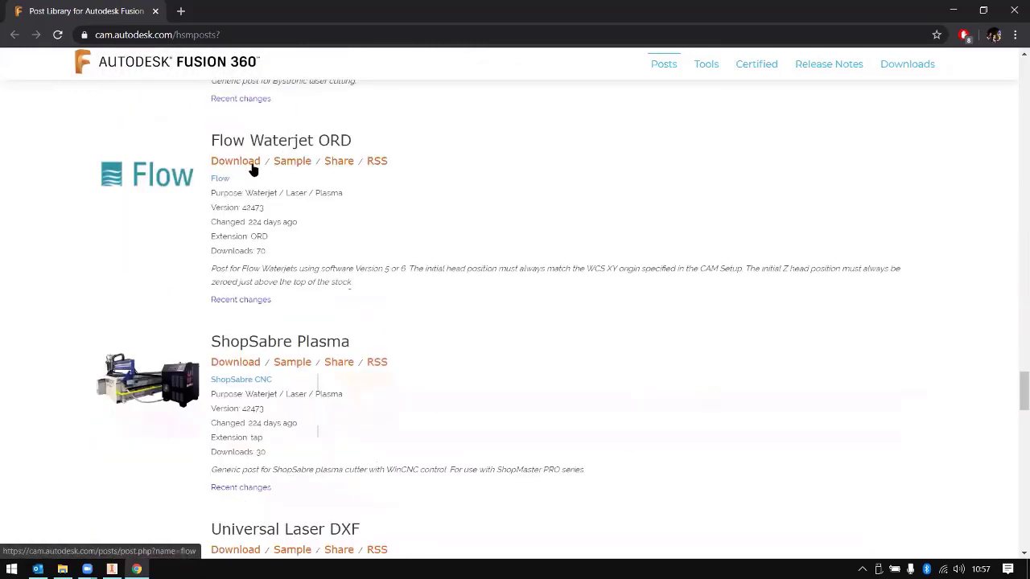
{"action": "left_click", "coordinate": [253, 165]}
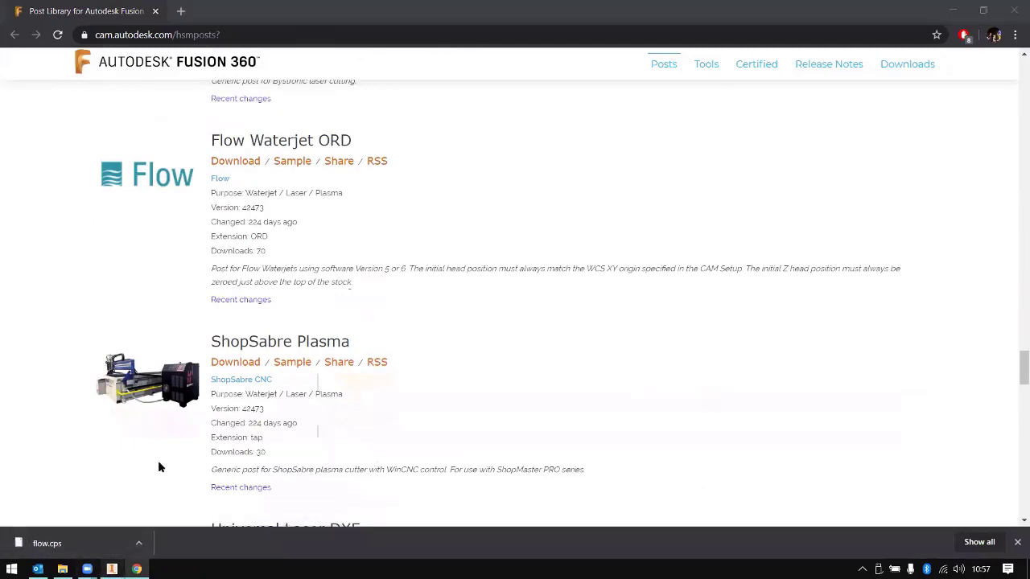
Step: Set the post process configuration folder to the Downloads folder
{"action": "left_click", "coordinate": [321, 50]}
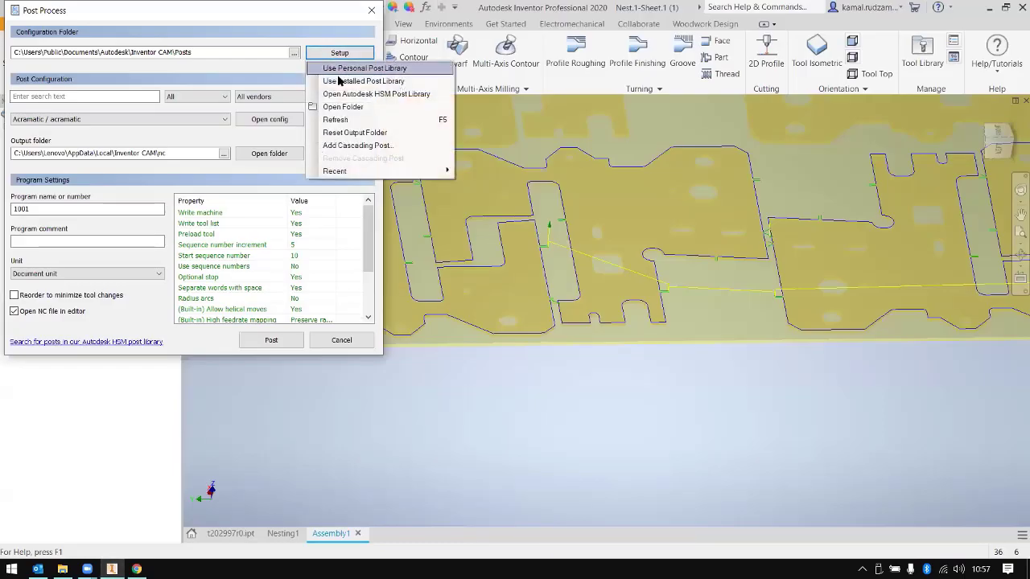
{"action": "left_click", "coordinate": [347, 69]}
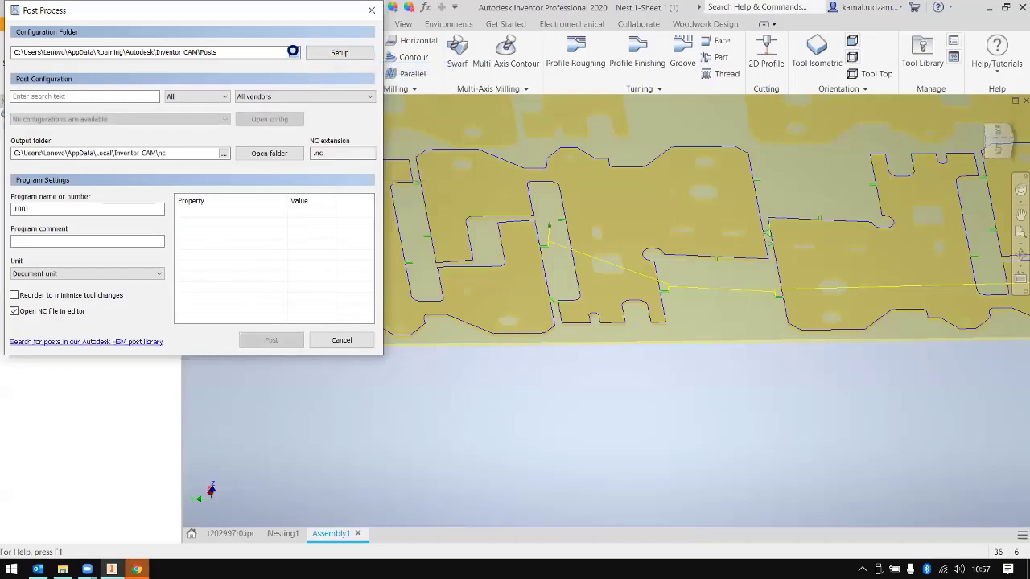
{"action": "left_click", "coordinate": [64, 140]}
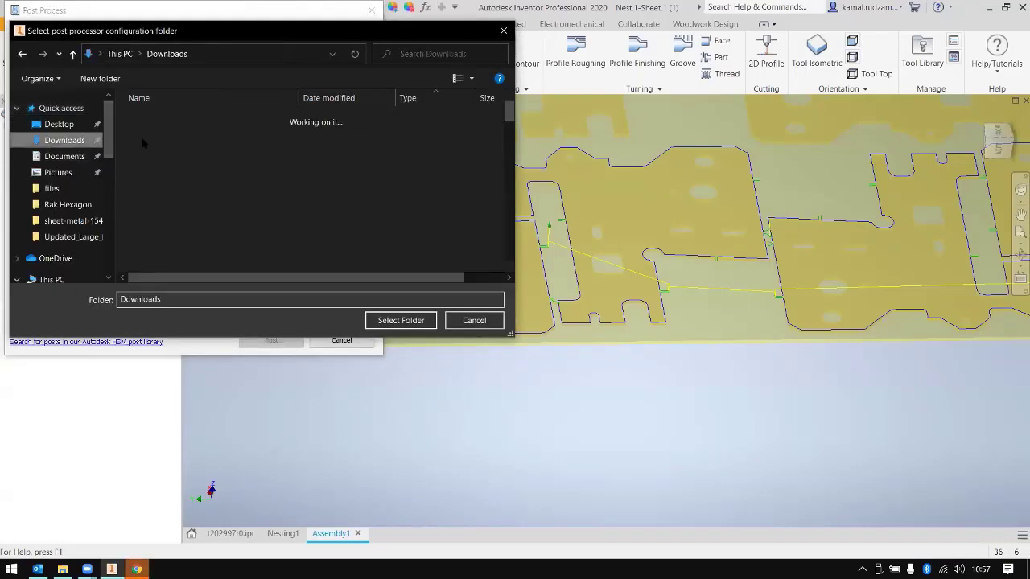
{"action": "scroll", "coordinate": [160, 193], "scroll_direction": "down", "scroll_amount": 10}
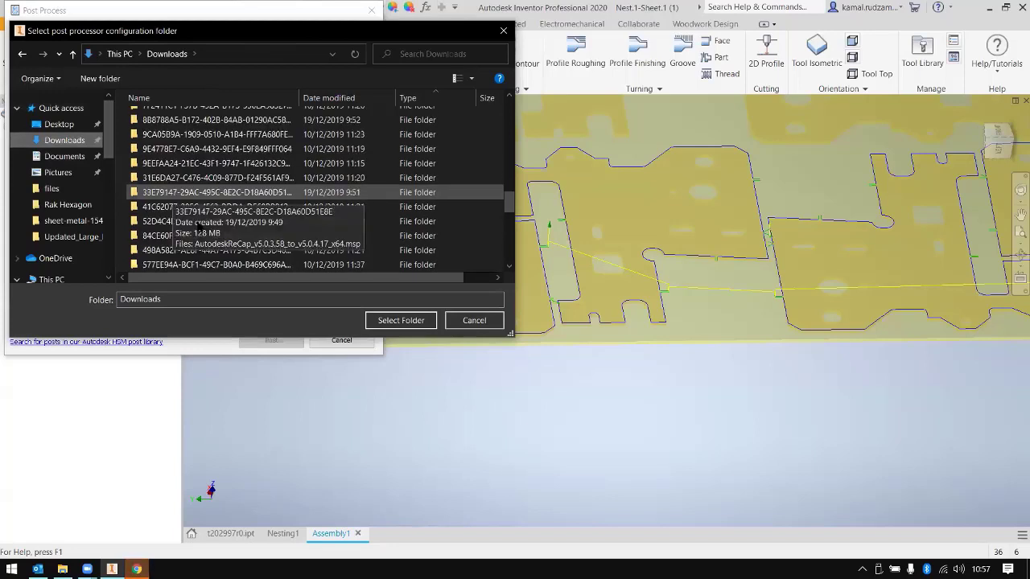
{"action": "scroll", "coordinate": [169, 201], "scroll_direction": "down", "scroll_amount": 5}
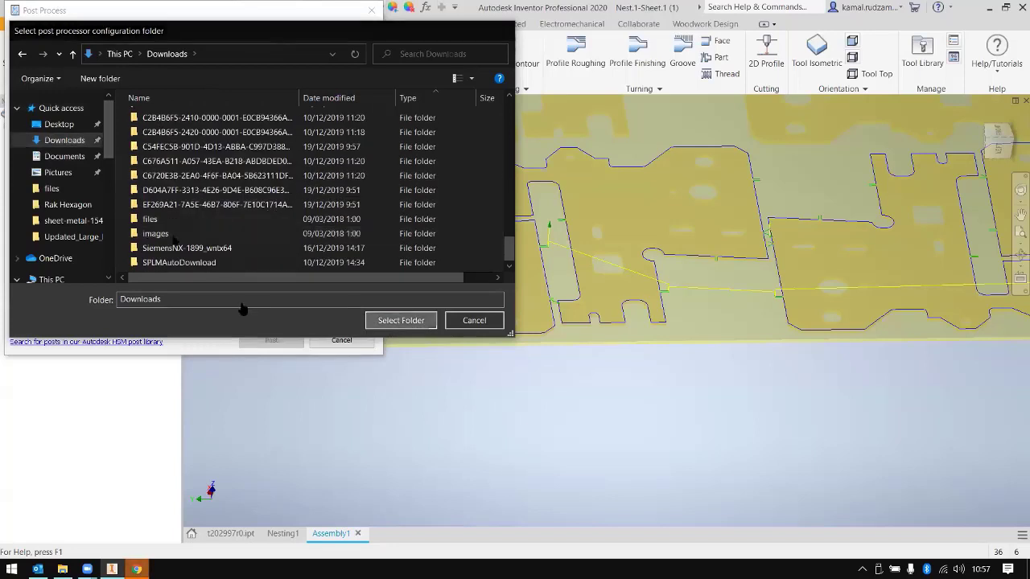
{"action": "key", "text": "Return"}
Step: Choose the Flow Waterjet ORD / flow post configuration and set the output unit to Millimeters
{"action": "left_click", "coordinate": [113, 119]}
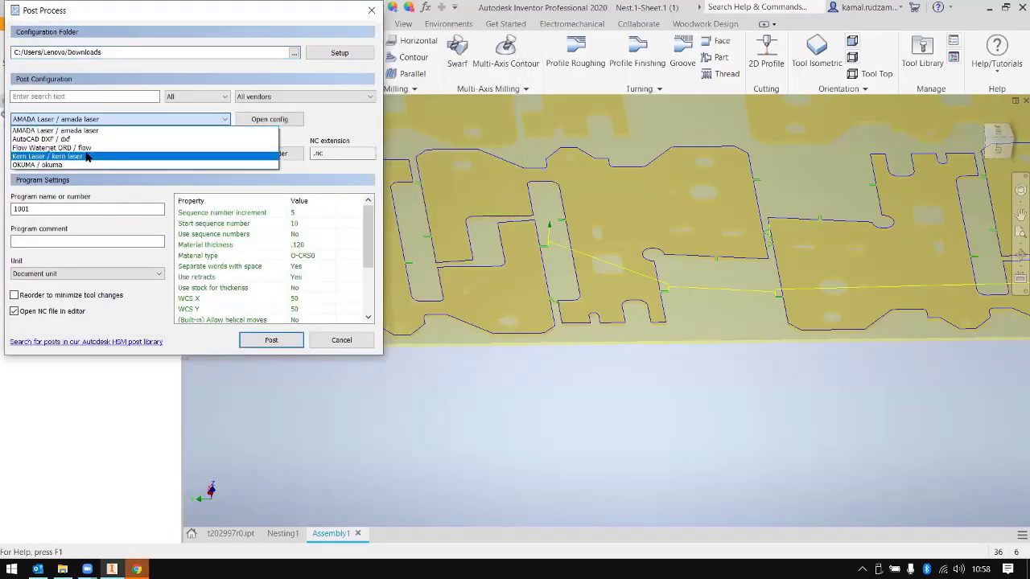
{"action": "left_click", "coordinate": [53, 148]}
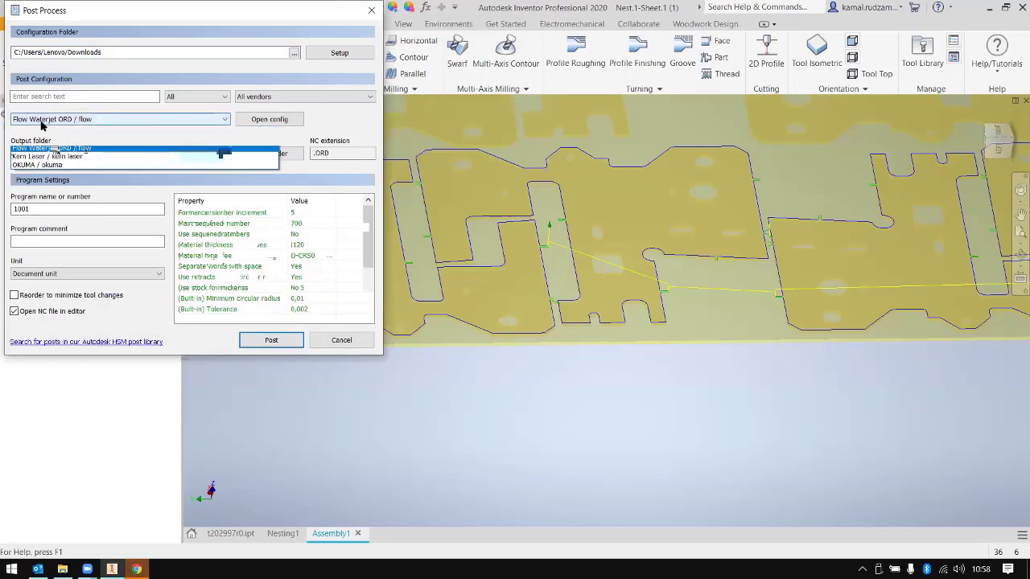
{"action": "left_click", "coordinate": [32, 275]}
{"action": "left_click", "coordinate": [35, 306]}
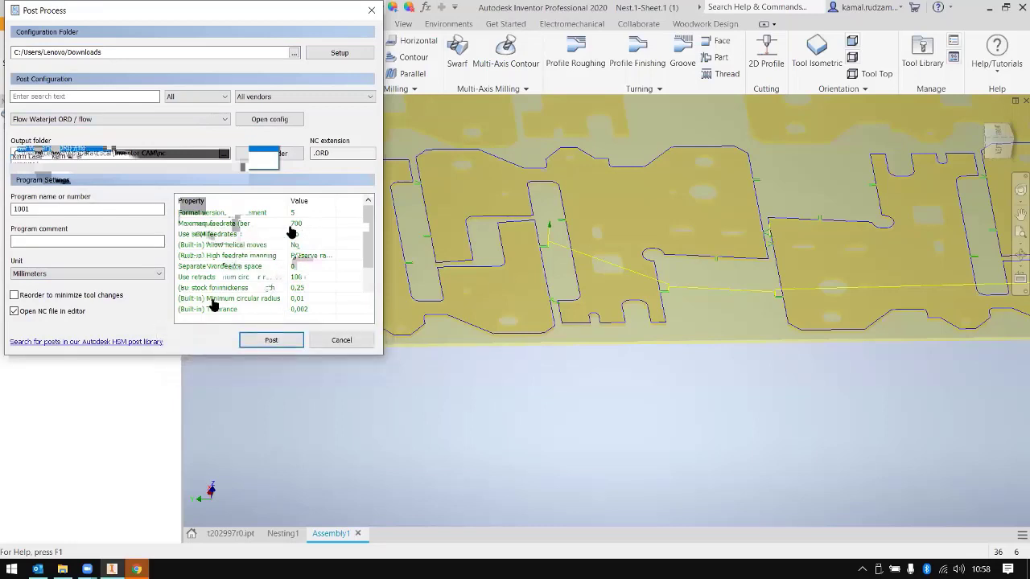
Step: Post process the toolpath and save the NC file as 1001.ORD on the Desktop
{"action": "left_click", "coordinate": [263, 344]}
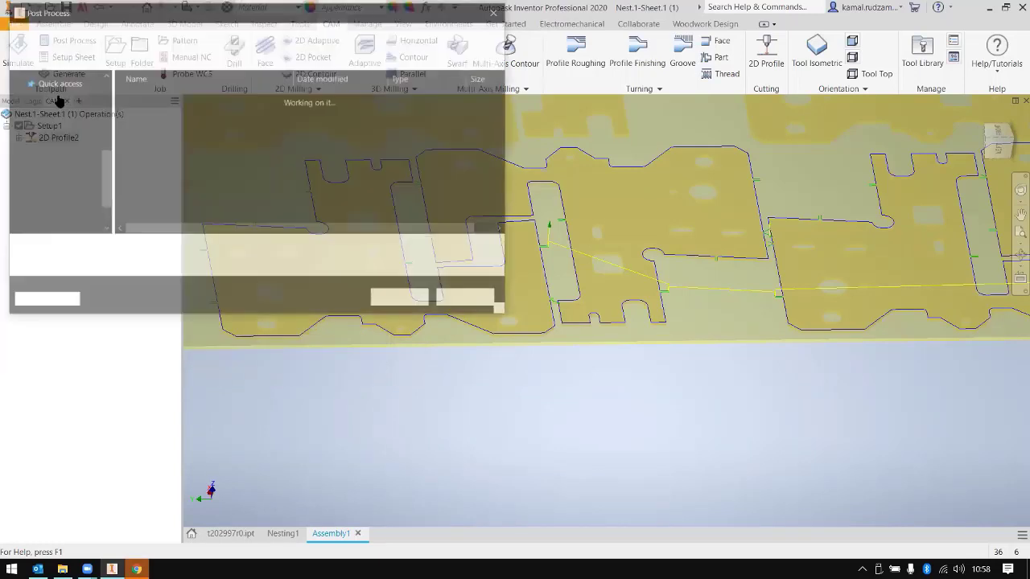
{"action": "left_click", "coordinate": [55, 103]}
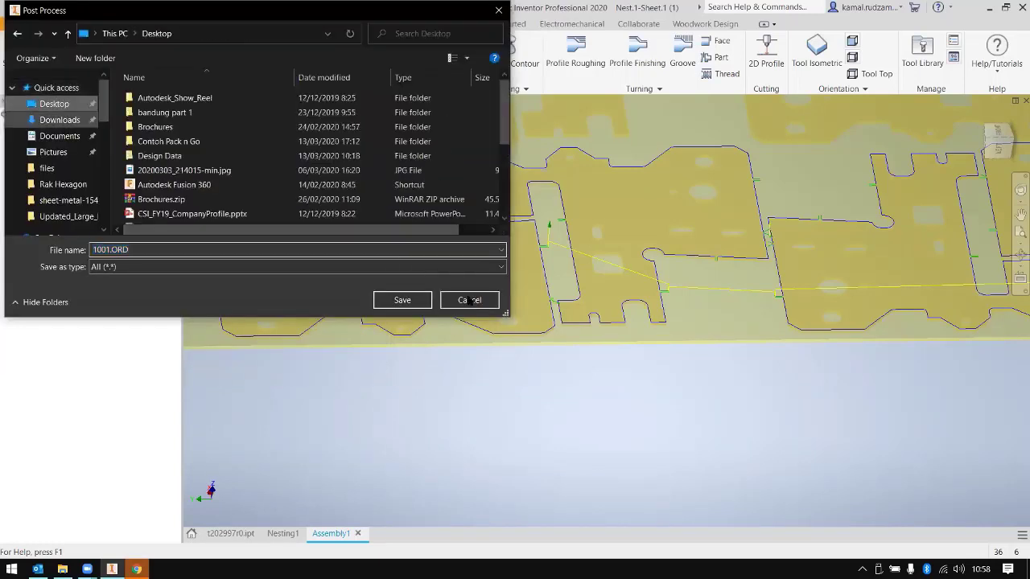
{"action": "left_click", "coordinate": [402, 300]}
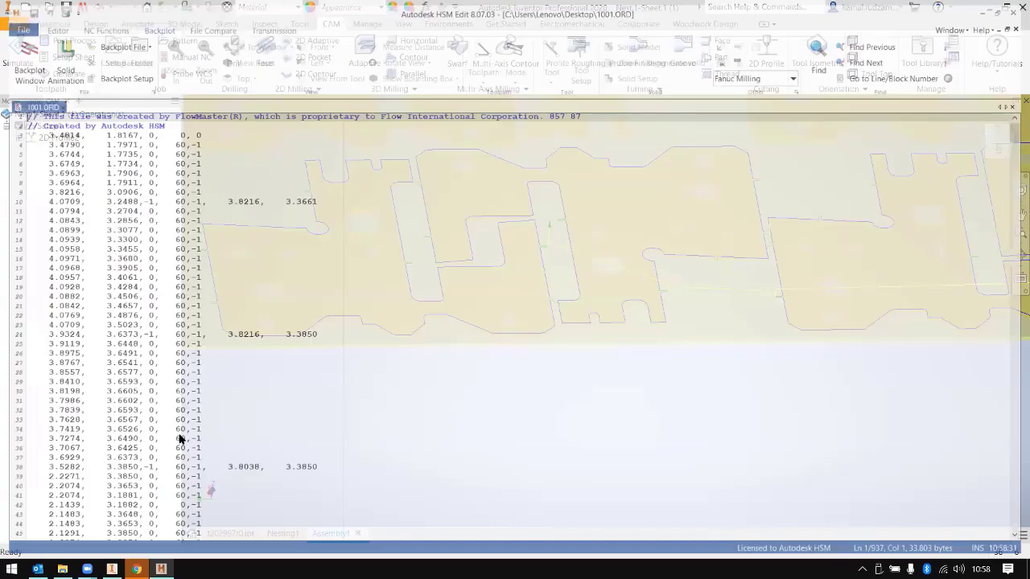
Step: Examine the coordinate lines of the posted 1001.ORD code through to its end
{"action": "scroll", "coordinate": [159, 253], "scroll_direction": "down", "scroll_amount": 20}
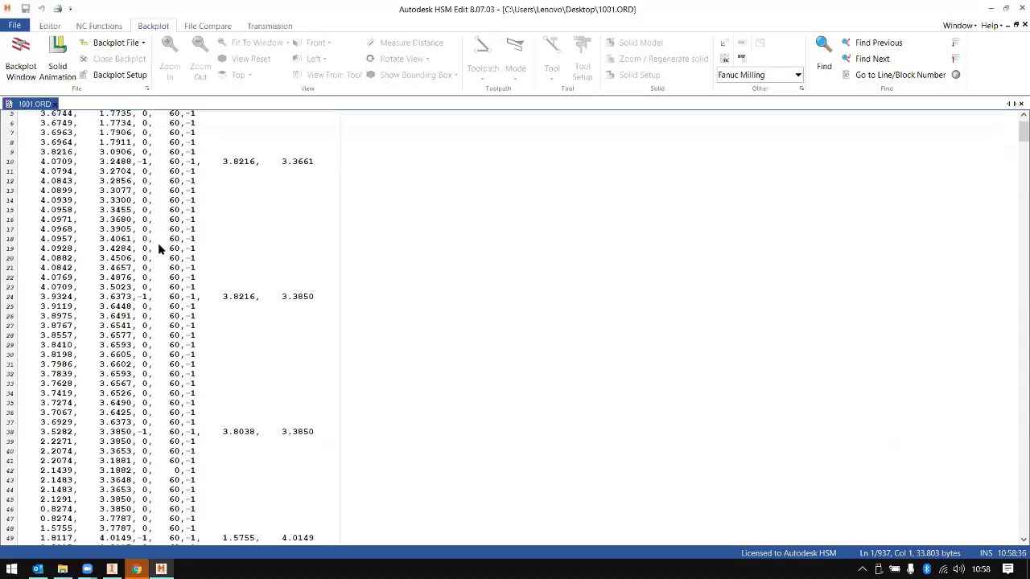
{"action": "scroll", "coordinate": [954, 179], "scroll_direction": "down", "scroll_amount": 20}
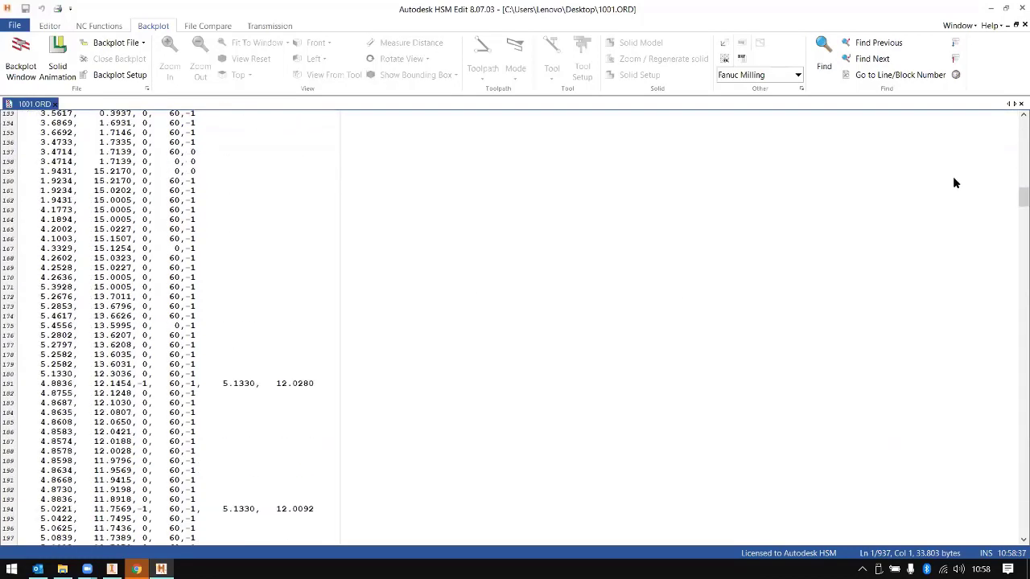
{"action": "scroll", "coordinate": [1014, 235], "scroll_direction": "down", "scroll_amount": 20}
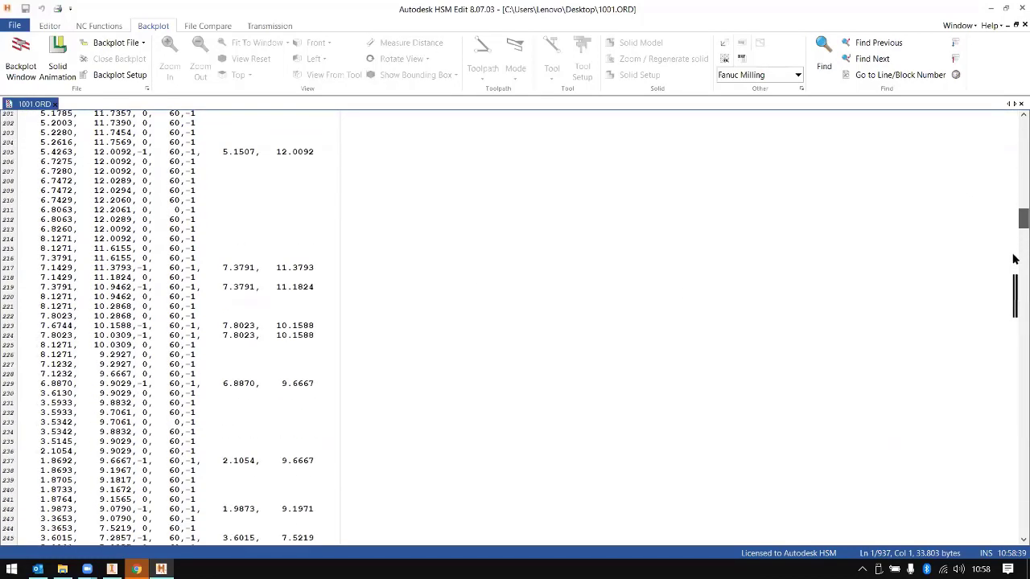
{"action": "scroll", "coordinate": [1013, 315], "scroll_direction": "down", "scroll_amount": 20}
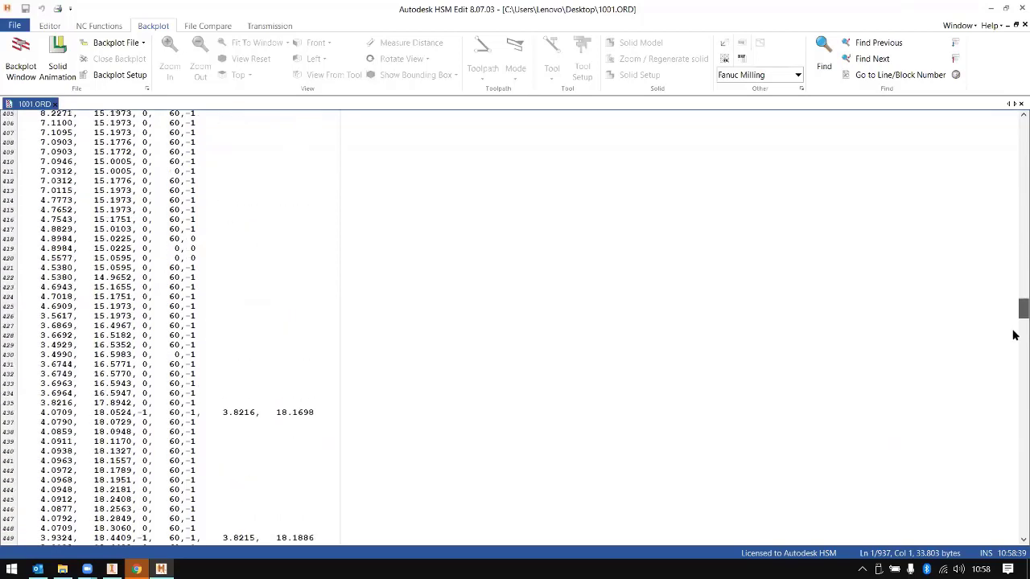
{"action": "left_click_drag", "start_coordinate": [146, 308], "coordinate": [192, 335]}
{"action": "left_click", "coordinate": [129, 327]}
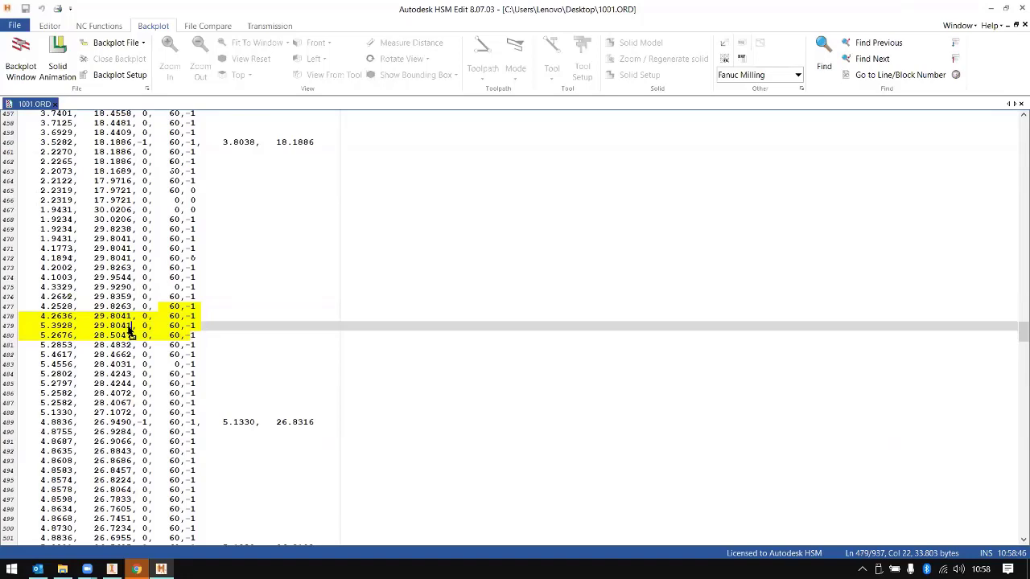
{"action": "left_click_drag", "start_coordinate": [131, 316], "coordinate": [83, 318]}
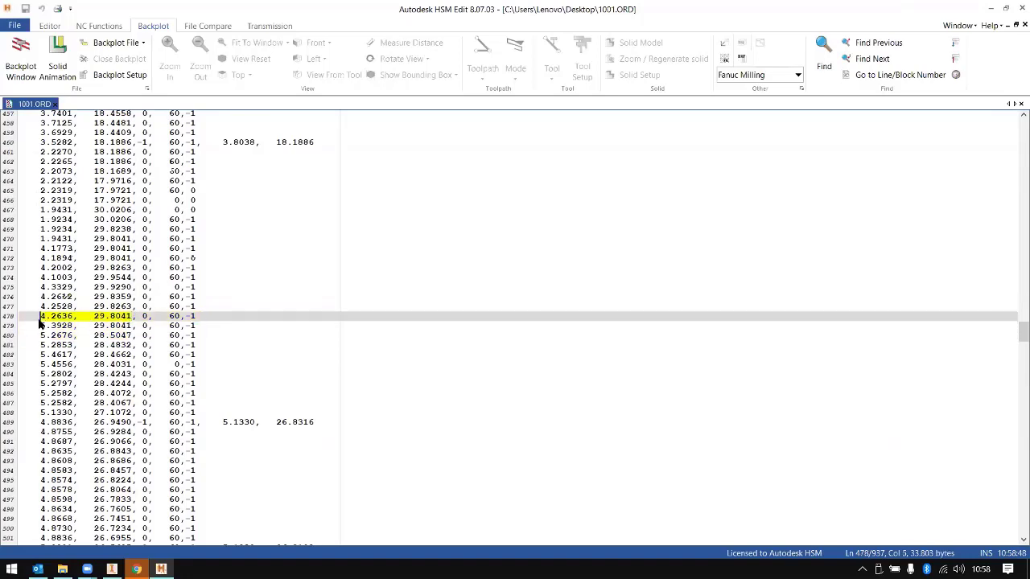
{"action": "left_click", "coordinate": [700, 325]}
{"action": "scroll", "coordinate": [1014, 354], "scroll_direction": "up", "scroll_amount": 1}
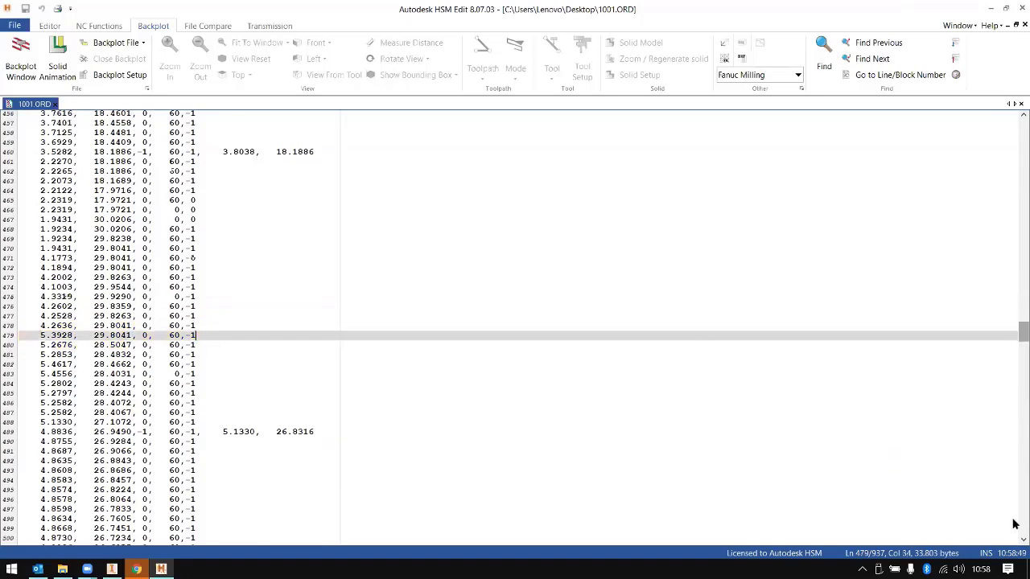
{"action": "scroll", "coordinate": [1015, 523], "scroll_direction": "down", "scroll_amount": 20}
{"action": "scroll", "coordinate": [1013, 175], "scroll_direction": "up", "scroll_amount": 20}
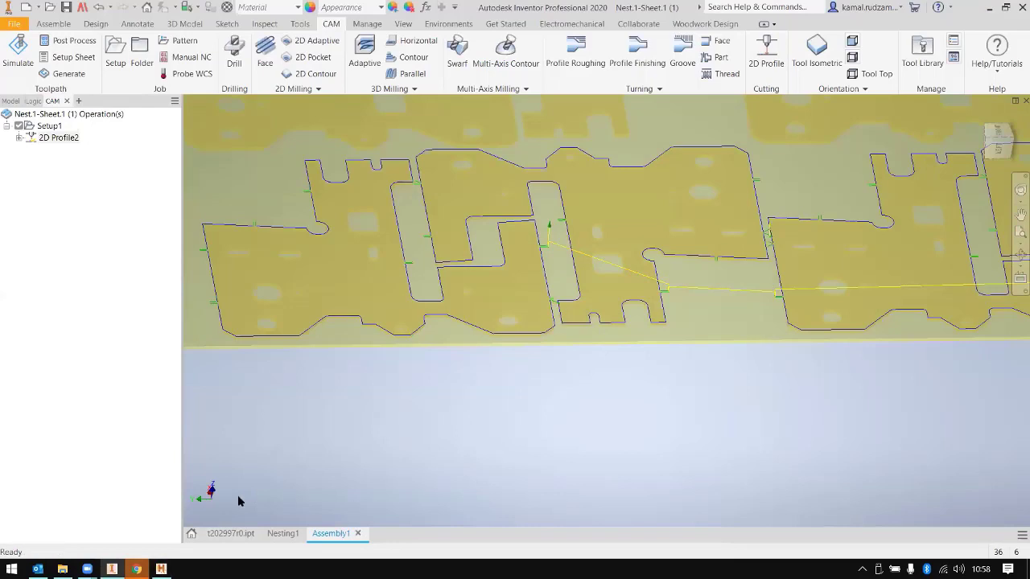
Step: Reopen the 2D Profile2 operation to check its cutting type, keep Waterjet cutting and accept the operation
{"action": "right_click", "coordinate": [55, 138]}
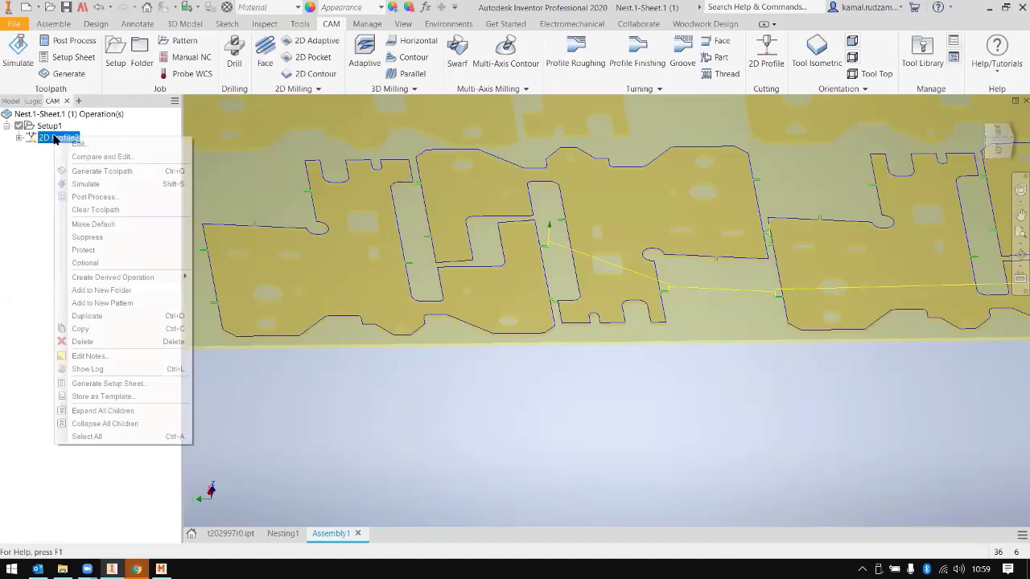
{"action": "left_click", "coordinate": [72, 144]}
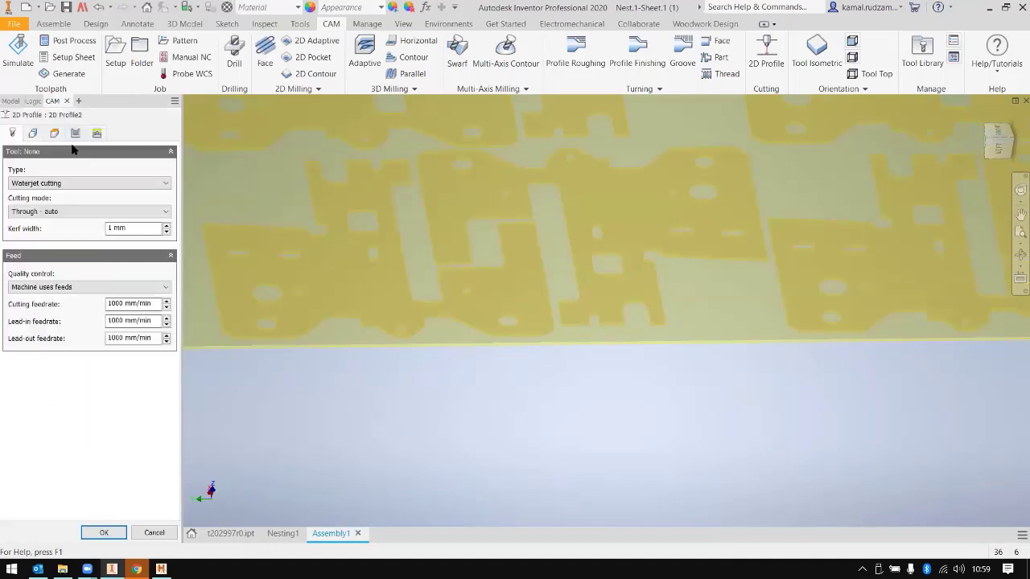
{"action": "left_click", "coordinate": [28, 185]}
{"action": "left_click", "coordinate": [35, 213]}
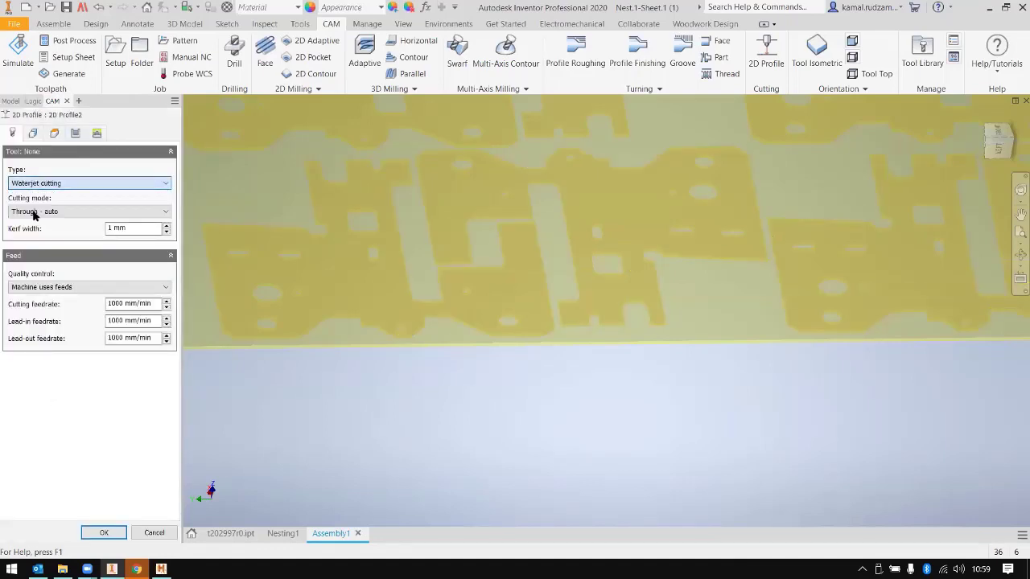
{"action": "left_click", "coordinate": [103, 533]}
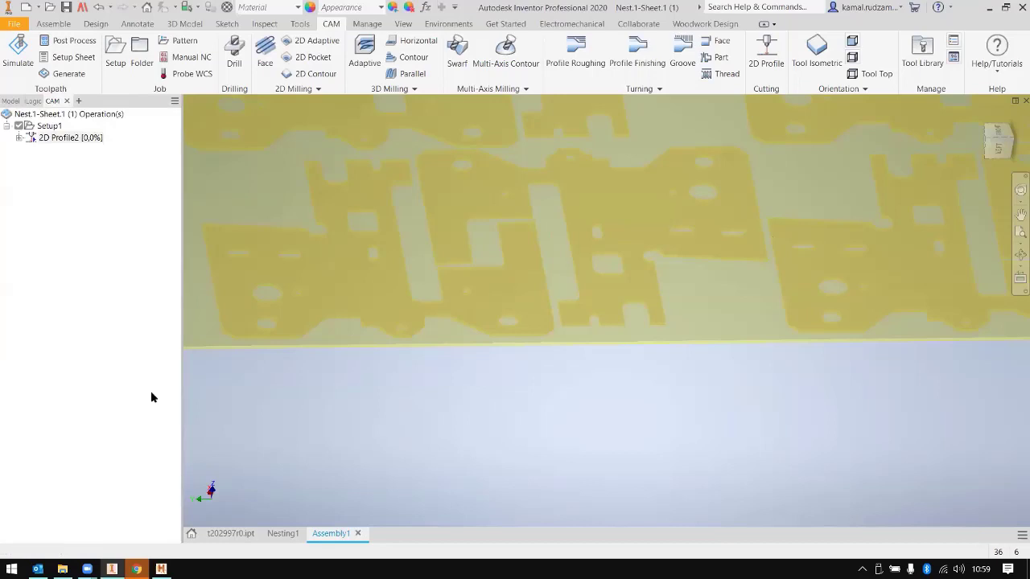
Step: Try to post process 2D Profile2 with the Kern Laser / kern laser configuration as 1001.NC, and return to Inventor
{"action": "right_click", "coordinate": [63, 139]}
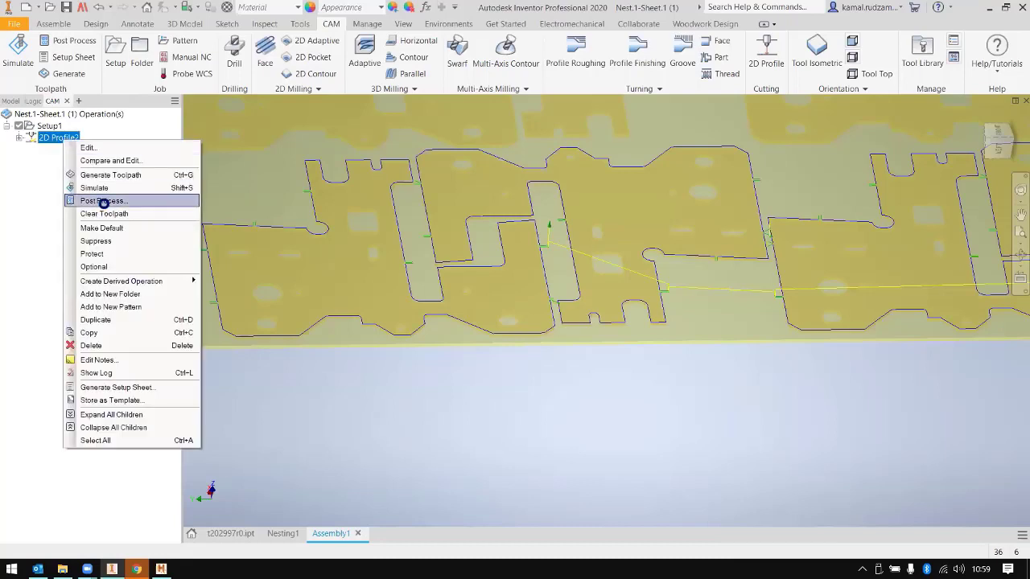
{"action": "left_click", "coordinate": [103, 201]}
{"action": "left_click", "coordinate": [97, 120]}
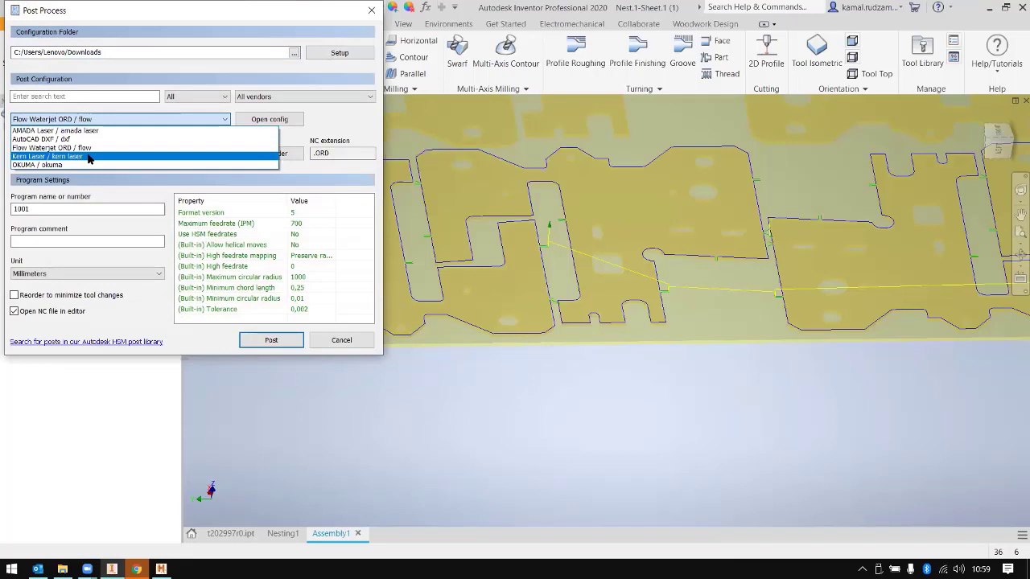
{"action": "left_click", "coordinate": [89, 157]}
{"action": "left_click", "coordinate": [271, 339]}
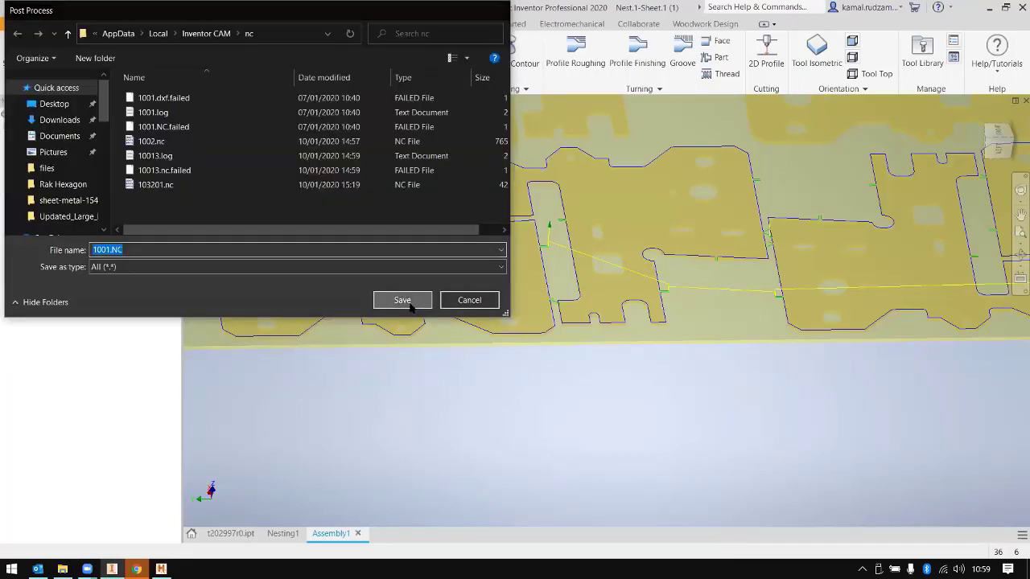
{"action": "left_click", "coordinate": [394, 298]}
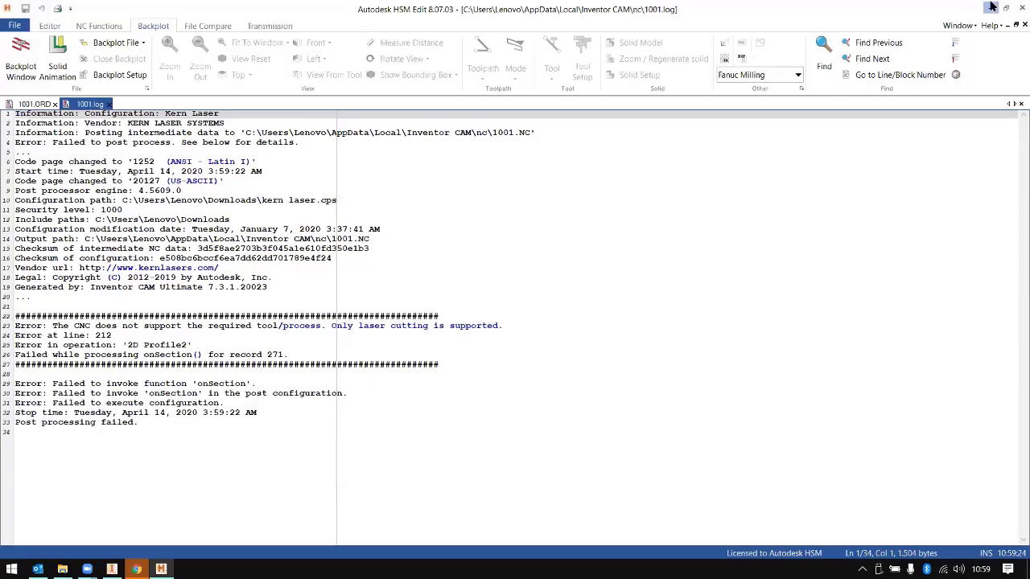
{"action": "key", "text": "alt+Tab"}
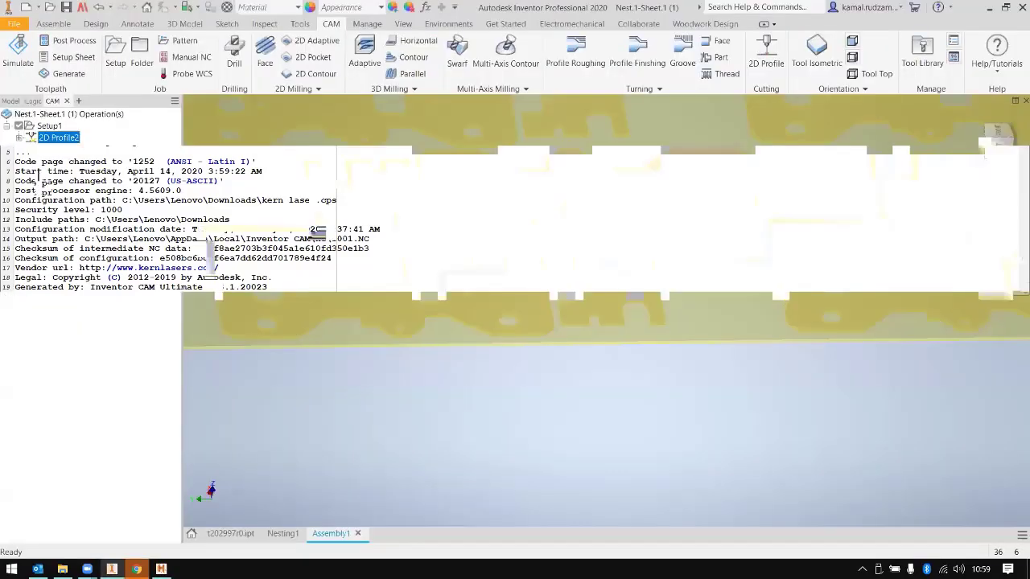
Step: Try again to post process 2D Profile2 with the Kern Laser / kern laser configuration, then reload and close the 1001.log file
{"action": "left_click", "coordinate": [116, 531]}
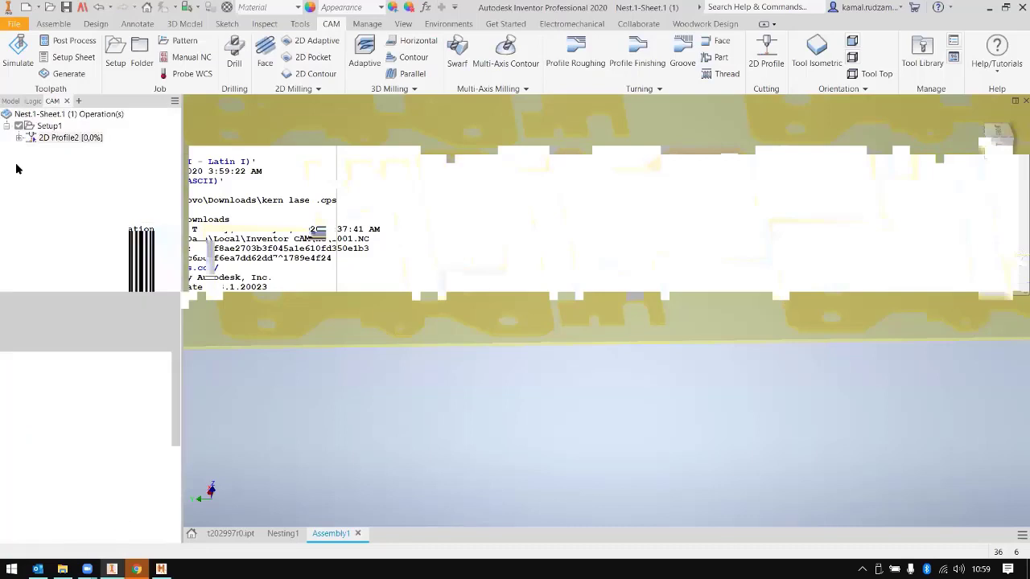
{"action": "right_click", "coordinate": [51, 138]}
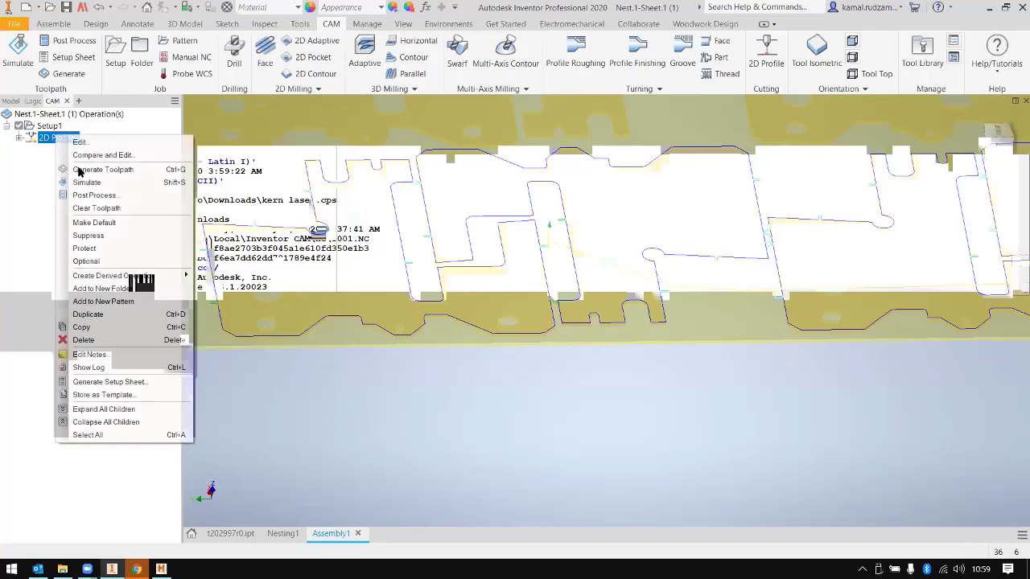
{"action": "left_click", "coordinate": [132, 197]}
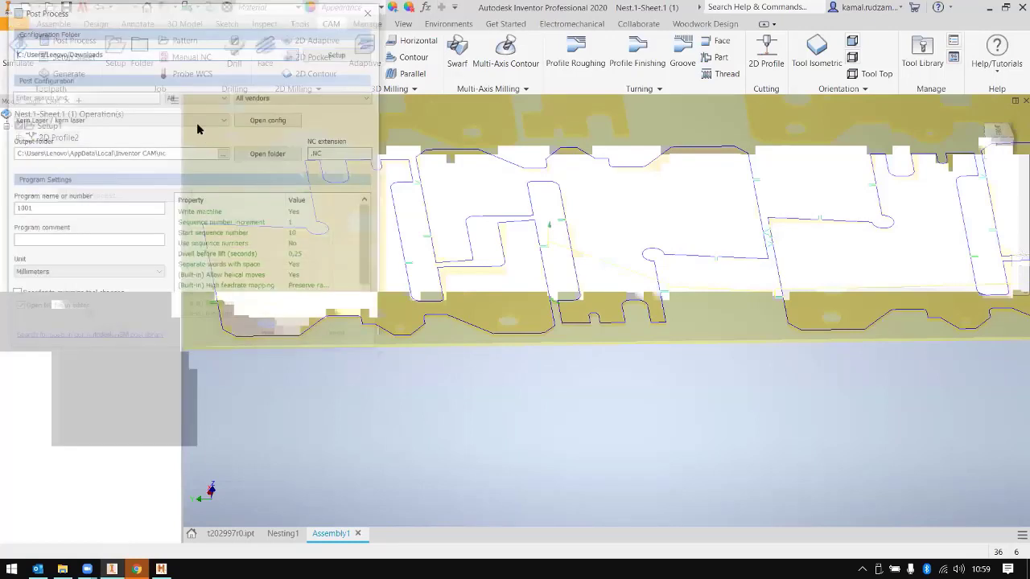
{"action": "left_click", "coordinate": [266, 340]}
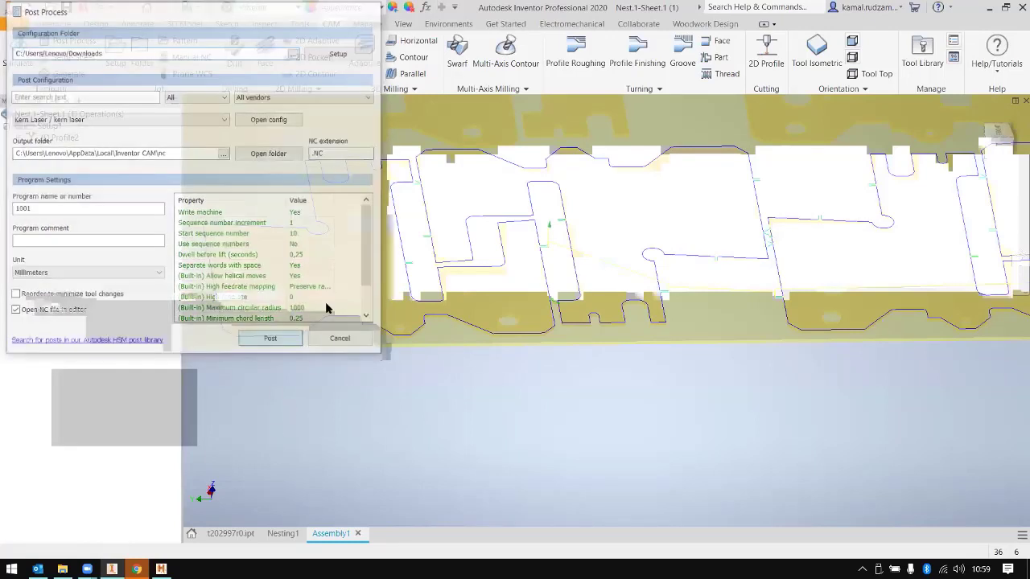
{"action": "left_click", "coordinate": [403, 306]}
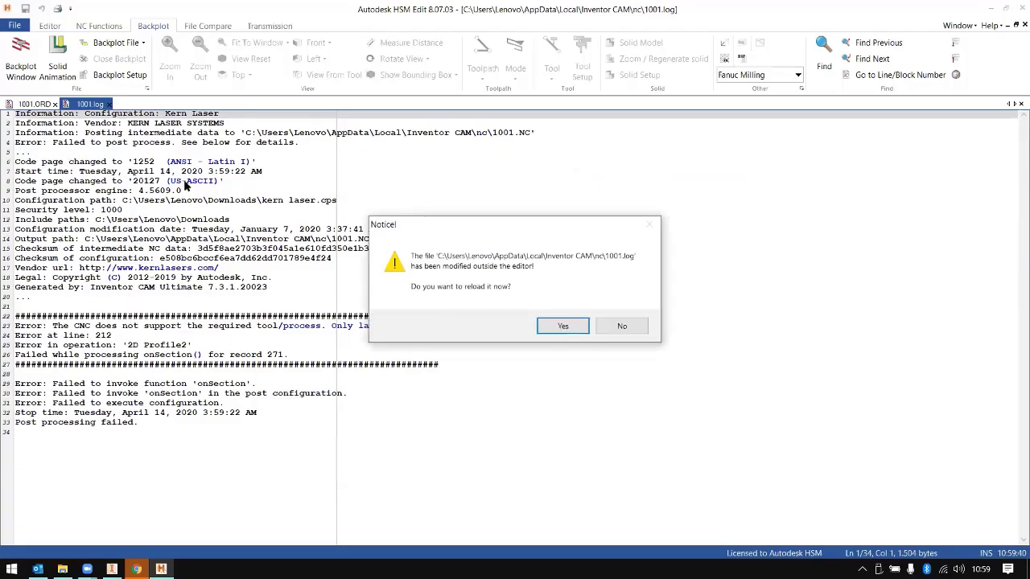
{"action": "left_click", "coordinate": [562, 326]}
{"action": "left_click", "coordinate": [108, 104]}
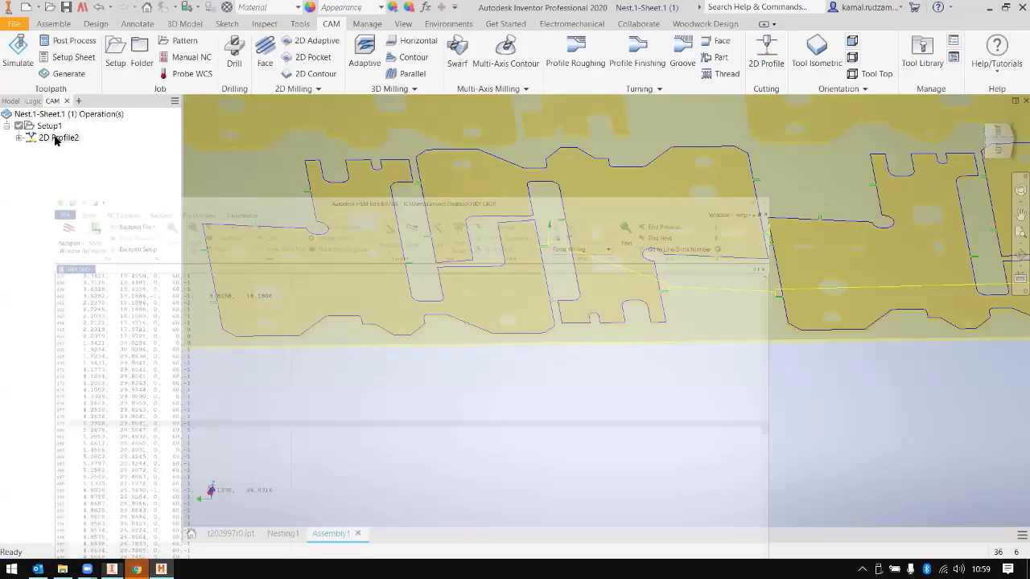
Step: Post process 2D Profile2 with the AMADA Laser / amada laser configuration and save the NC file as 1001.nc
{"action": "right_click", "coordinate": [56, 140]}
{"action": "left_click", "coordinate": [105, 201]}
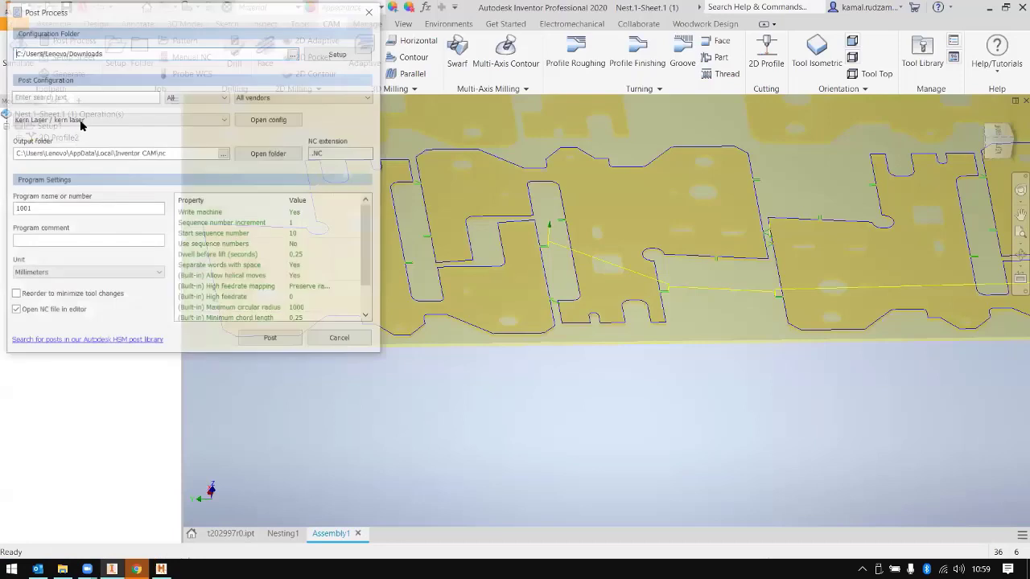
{"action": "left_click", "coordinate": [84, 120]}
{"action": "left_click", "coordinate": [80, 132]}
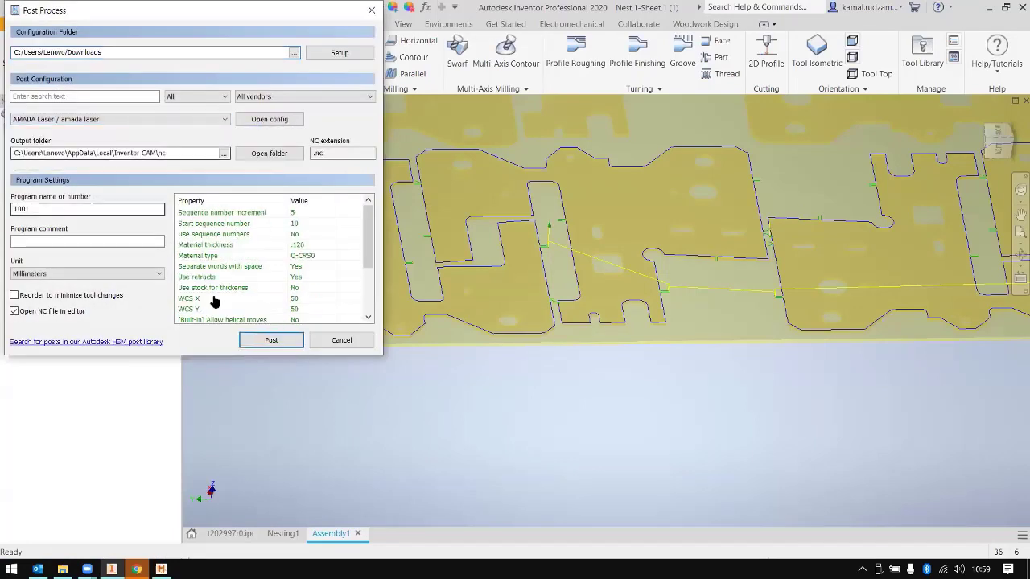
{"action": "left_click", "coordinate": [265, 341]}
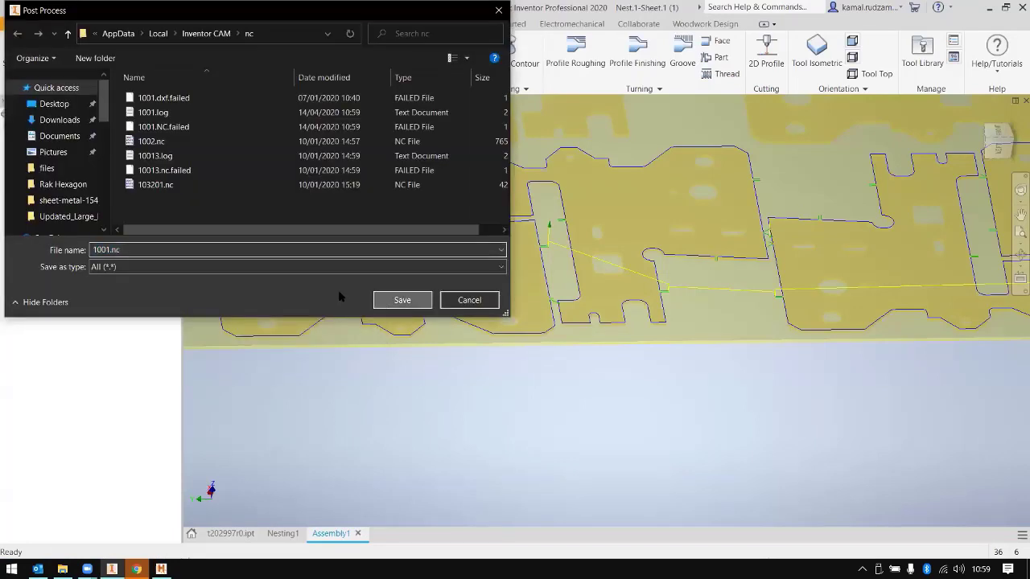
{"action": "key", "text": "Return"}
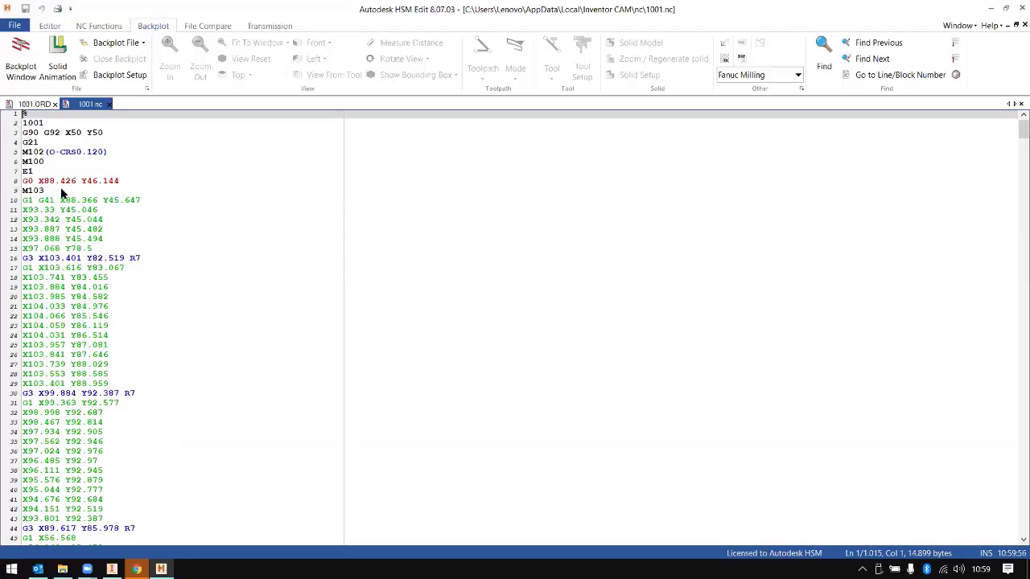
Step: Examine the header codes and first coordinate lines of the posted 1001.nc program
{"action": "left_click", "coordinate": [30, 153]}
{"action": "left_click", "coordinate": [86, 155]}
{"action": "key", "text": "Down"}
{"action": "key", "text": "Down"}
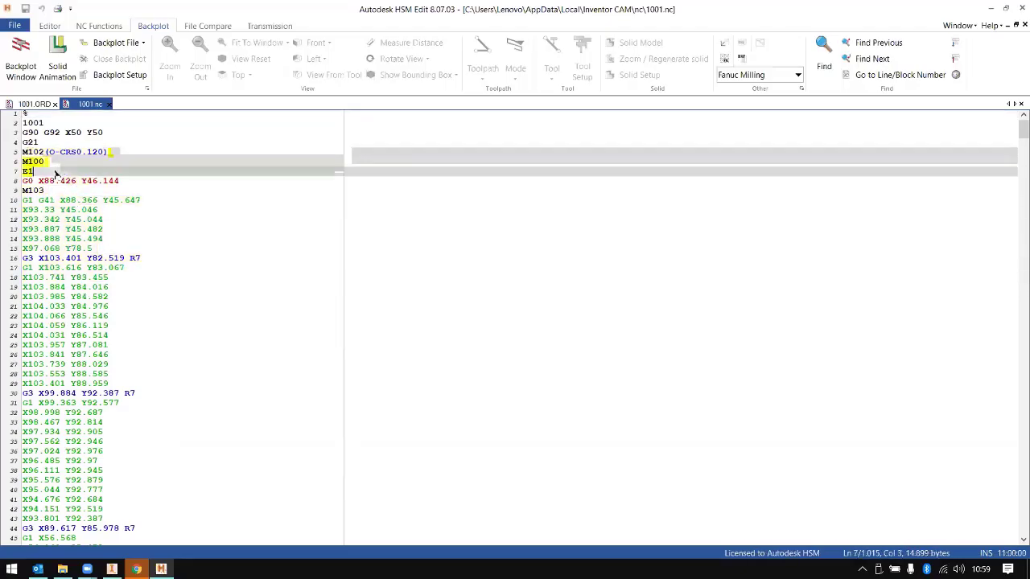
{"action": "left_click", "coordinate": [20, 173]}
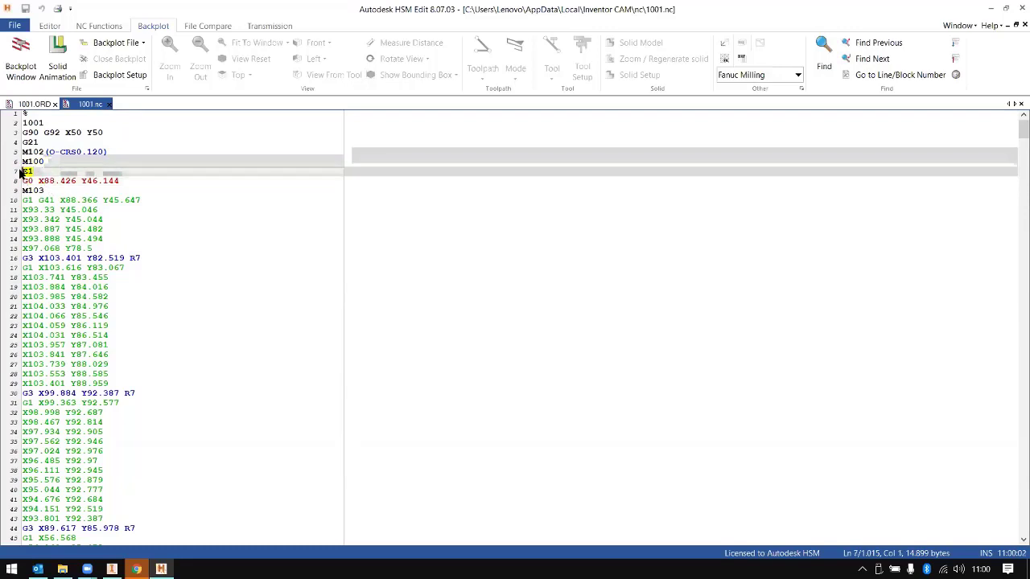
{"action": "scroll", "coordinate": [32, 198], "scroll_direction": "down", "scroll_amount": 8}
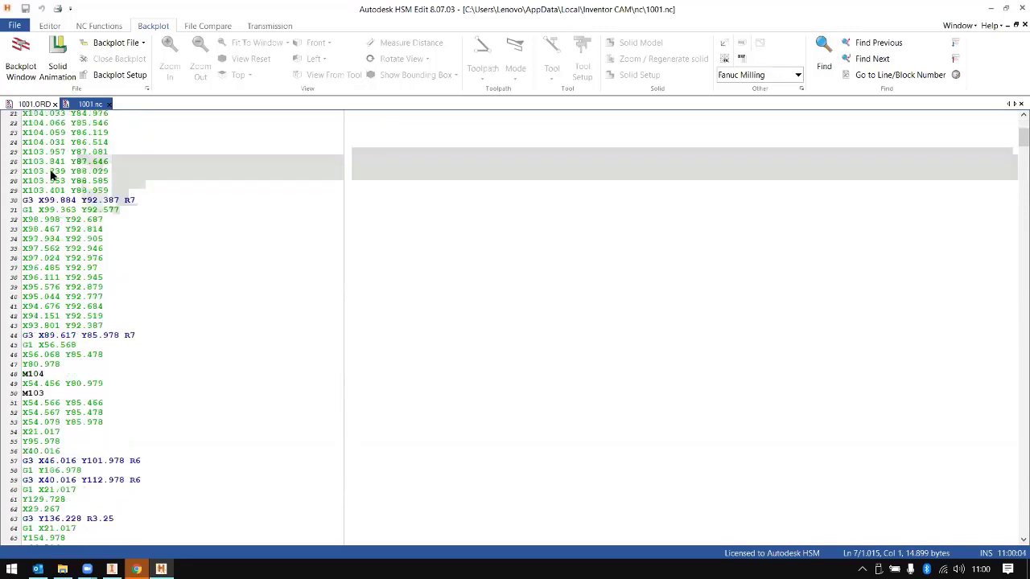
{"action": "left_click", "coordinate": [64, 240]}
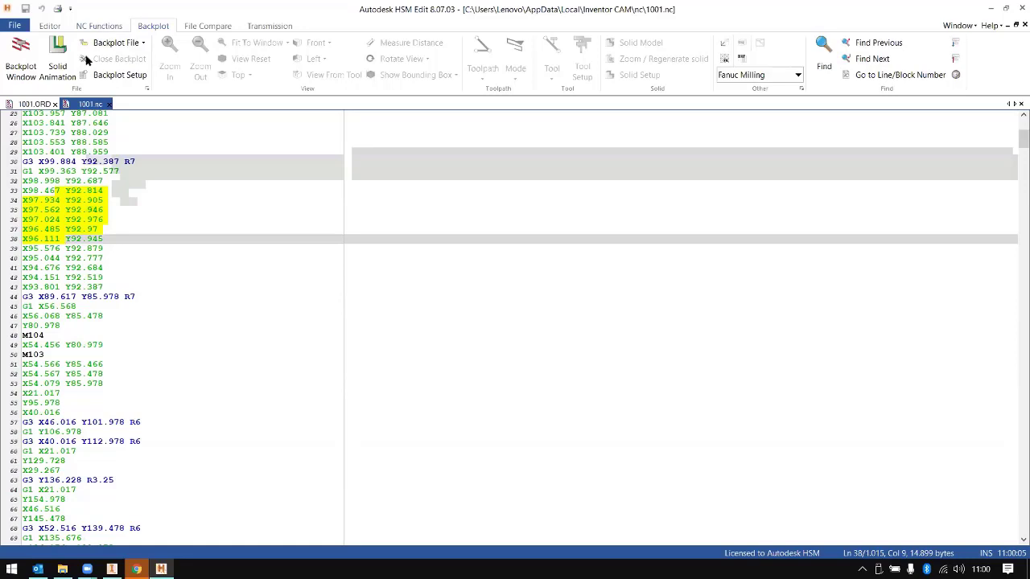
Step: Open the backplot of 1001.nc and examine the program's further coordinate lines down to about line 232
{"action": "left_click", "coordinate": [21, 57]}
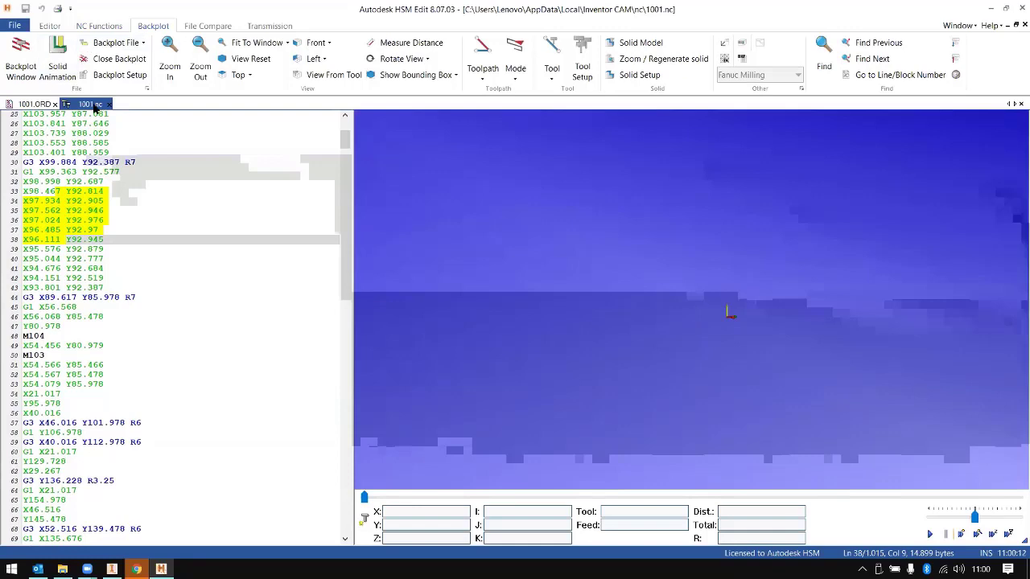
{"action": "scroll", "coordinate": [52, 349], "scroll_direction": "down", "scroll_amount": 20}
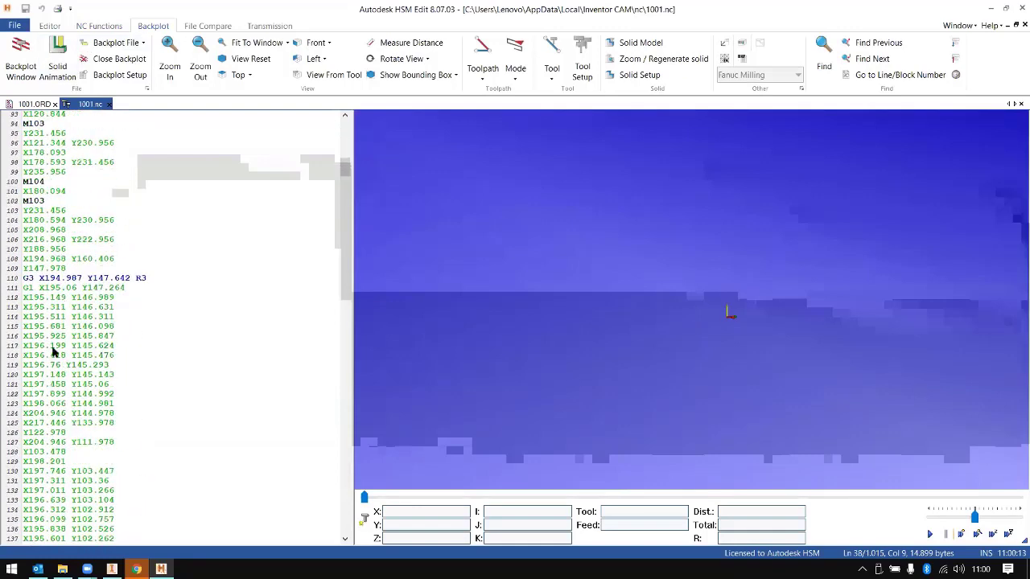
{"action": "left_click", "coordinate": [68, 413]}
{"action": "scroll", "coordinate": [107, 423], "scroll_direction": "down", "scroll_amount": 20}
{"action": "scroll", "coordinate": [107, 422], "scroll_direction": "down", "scroll_amount": 2}
{"action": "left_click_drag", "start_coordinate": [93, 288], "coordinate": [115, 551]}
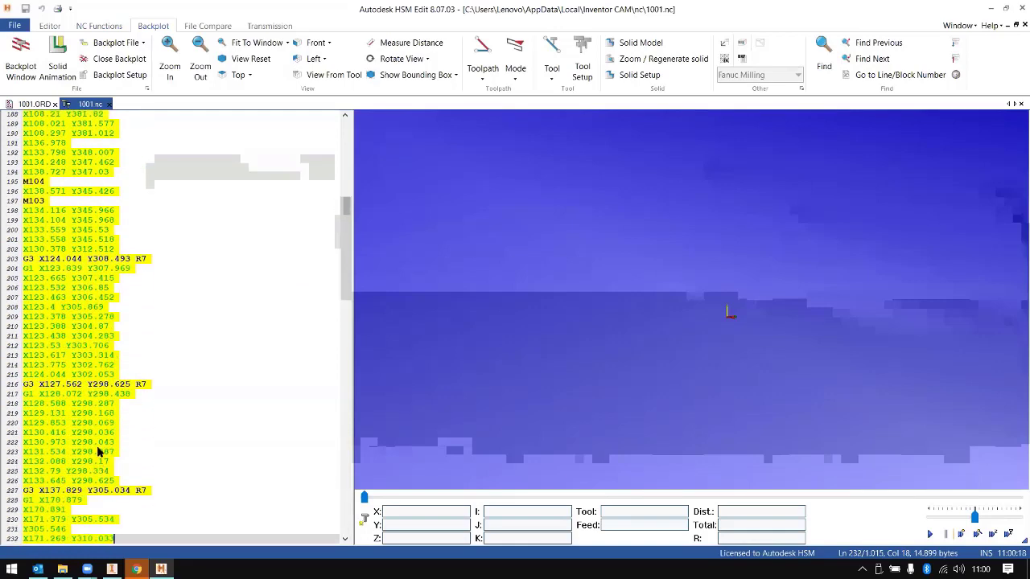
{"action": "left_click", "coordinate": [97, 453]}
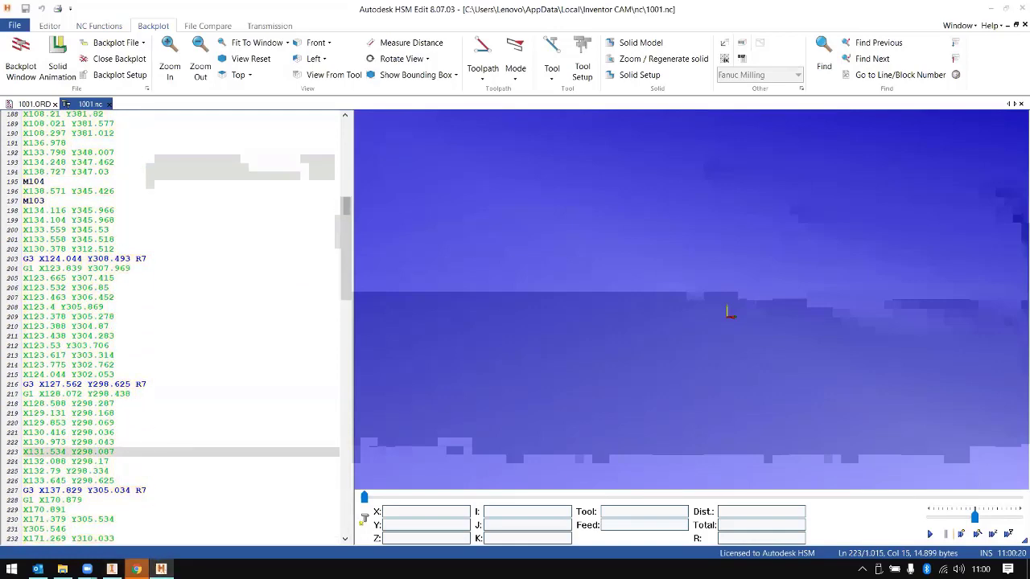
Step: Close the Chrome browser window and return to the nest assembly in Inventor, showing the whole nested sheet
{"action": "key", "text": "alt+Tab"}
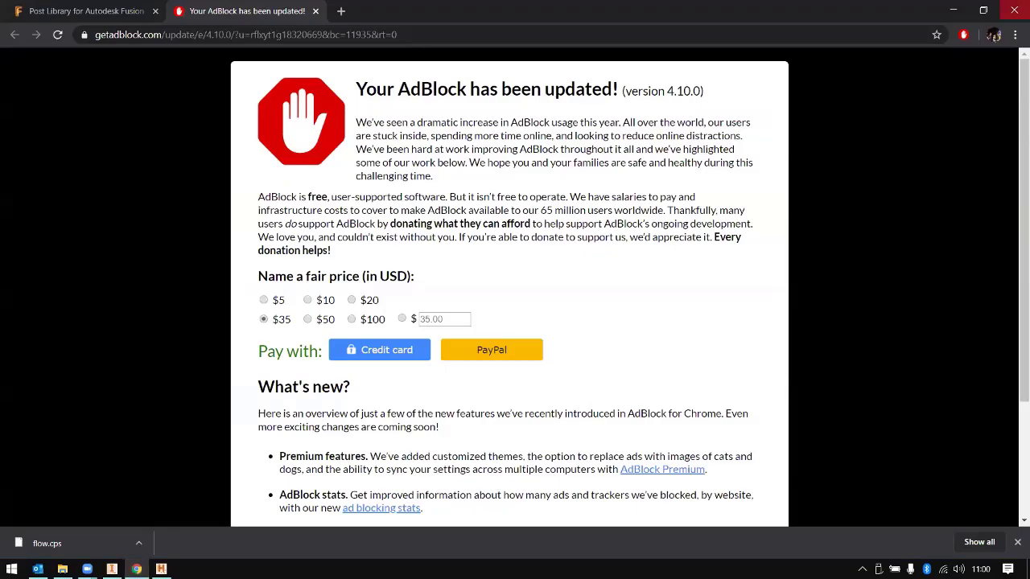
{"action": "left_click", "coordinate": [1014, 10]}
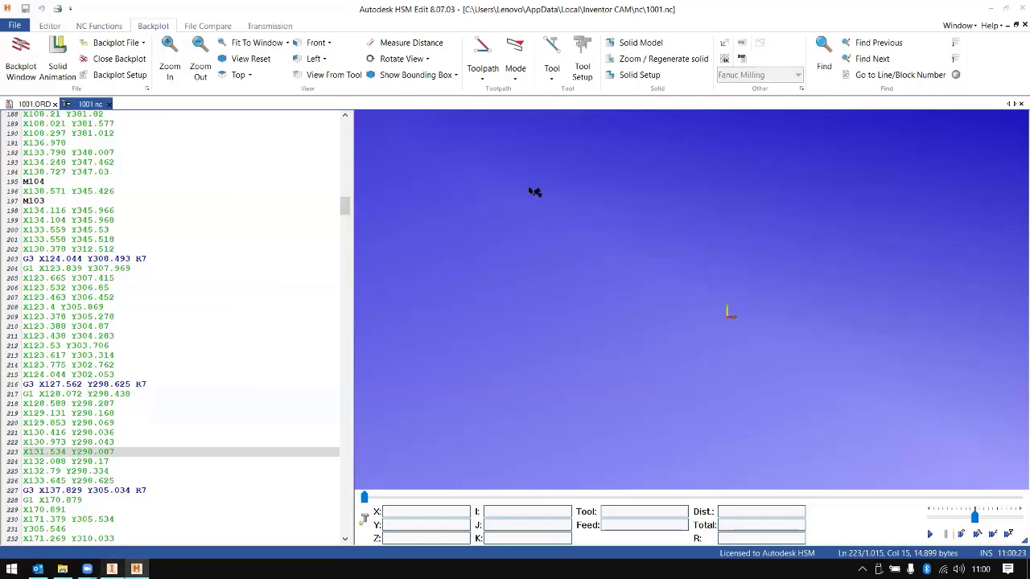
{"action": "key", "text": "alt+Tab"}
{"action": "scroll", "coordinate": [540, 184], "scroll_direction": "down", "scroll_amount": 5}
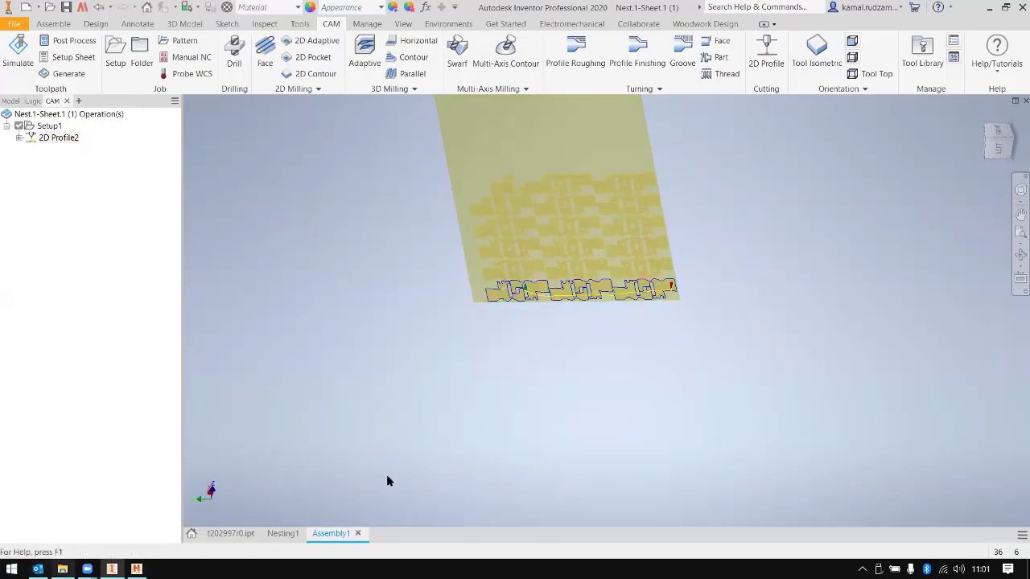
Step: Switch to Outlook and open the attached image Tanggal 13-15 Dark 2.PNG from the "Re: EDM tgl 13-15" message
{"action": "left_click", "coordinate": [37, 568]}
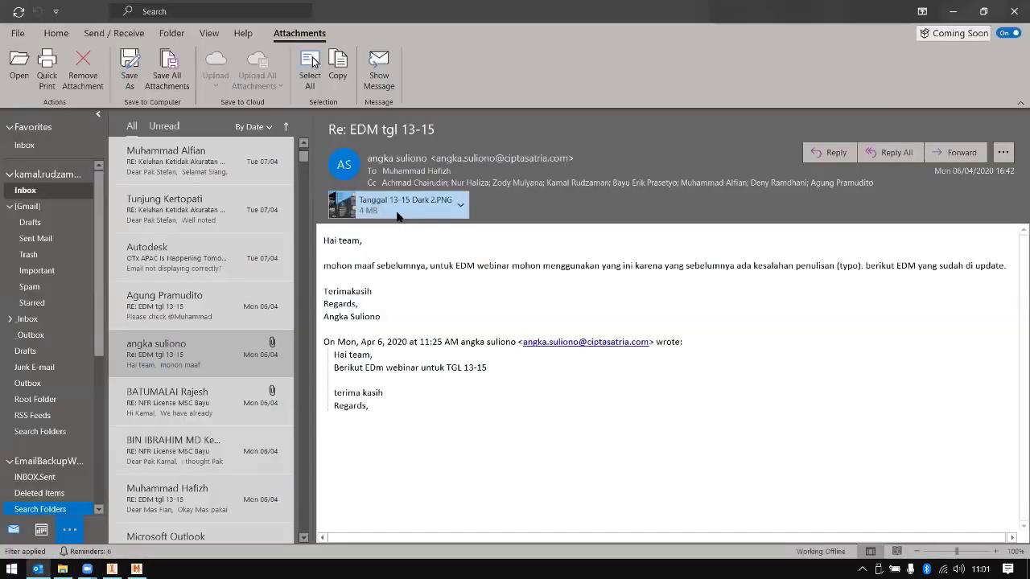
{"action": "double_click", "coordinate": [398, 201]}
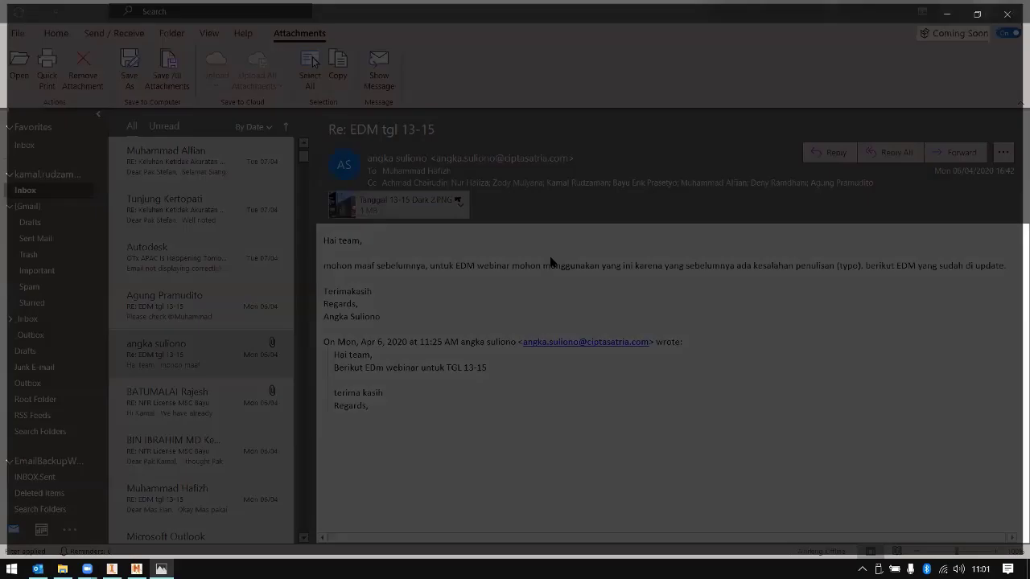